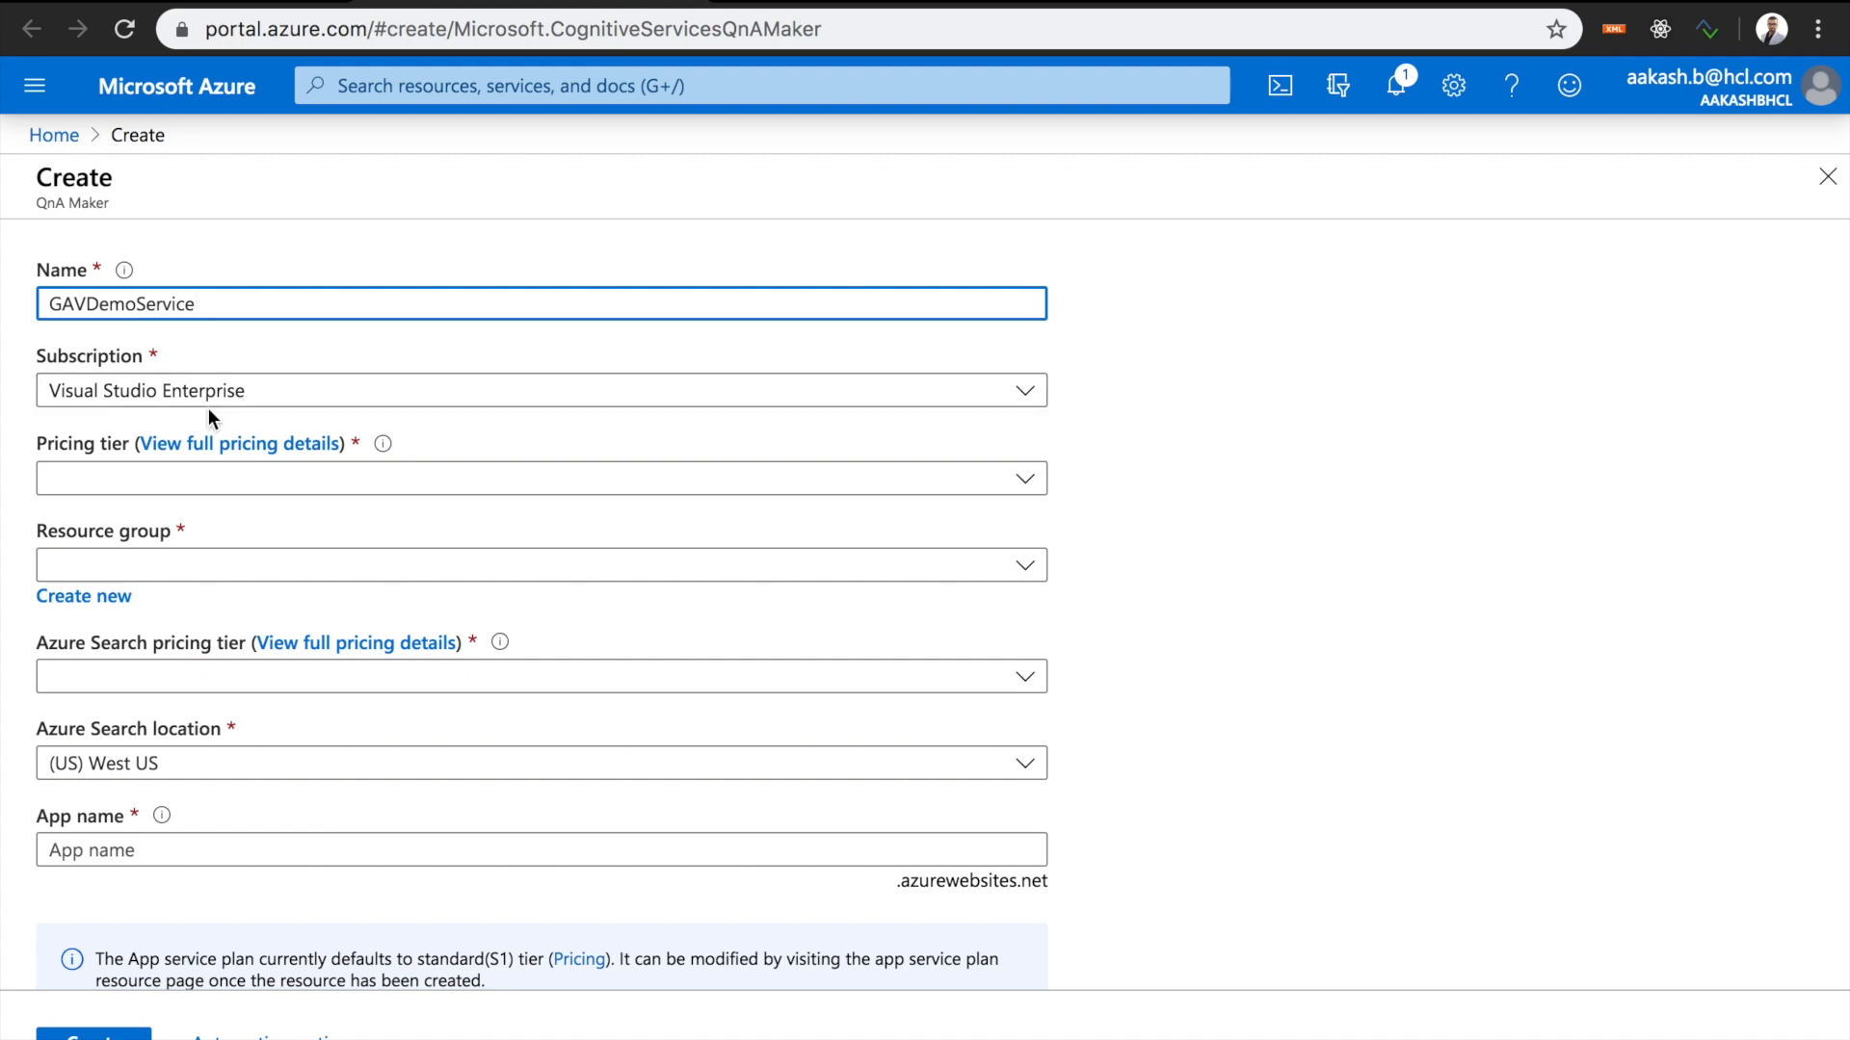
# - Choose the S0 pricing tier for the service and create a new resource group named QNADemoRG
pyautogui.click(136, 484)
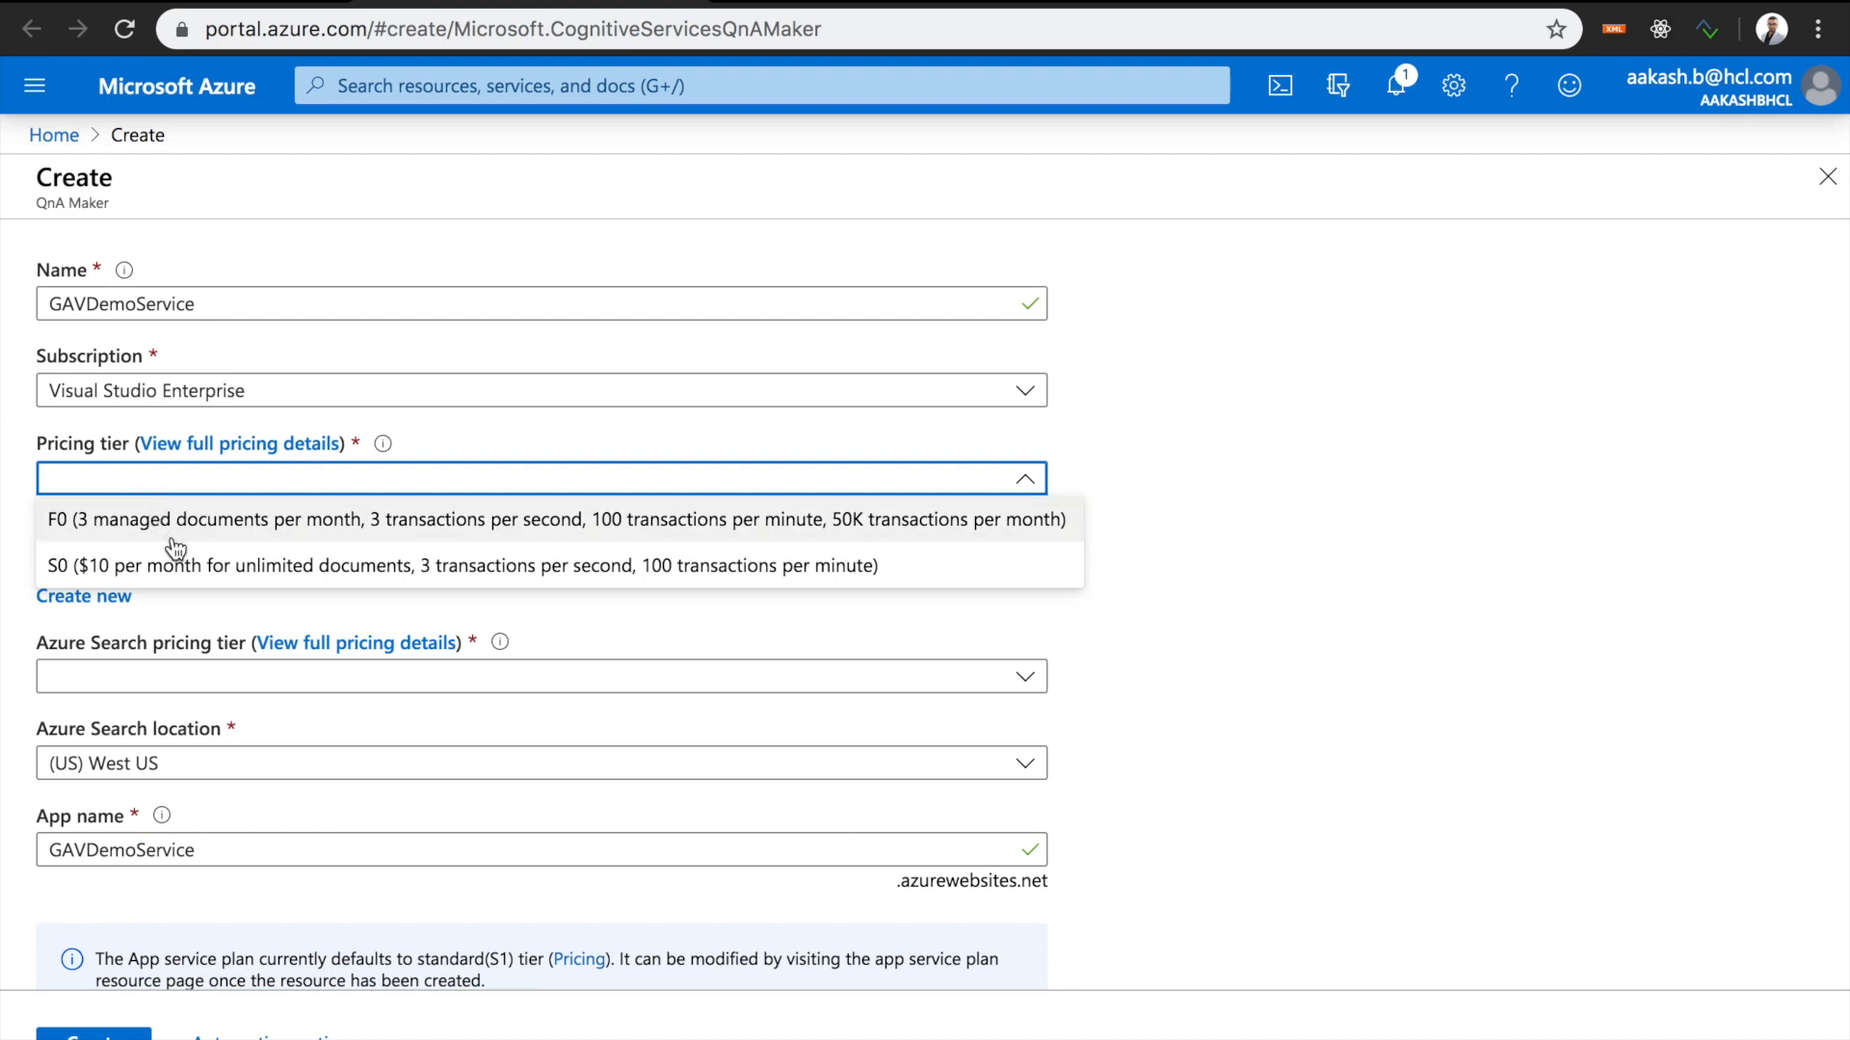
pyautogui.click(199, 568)
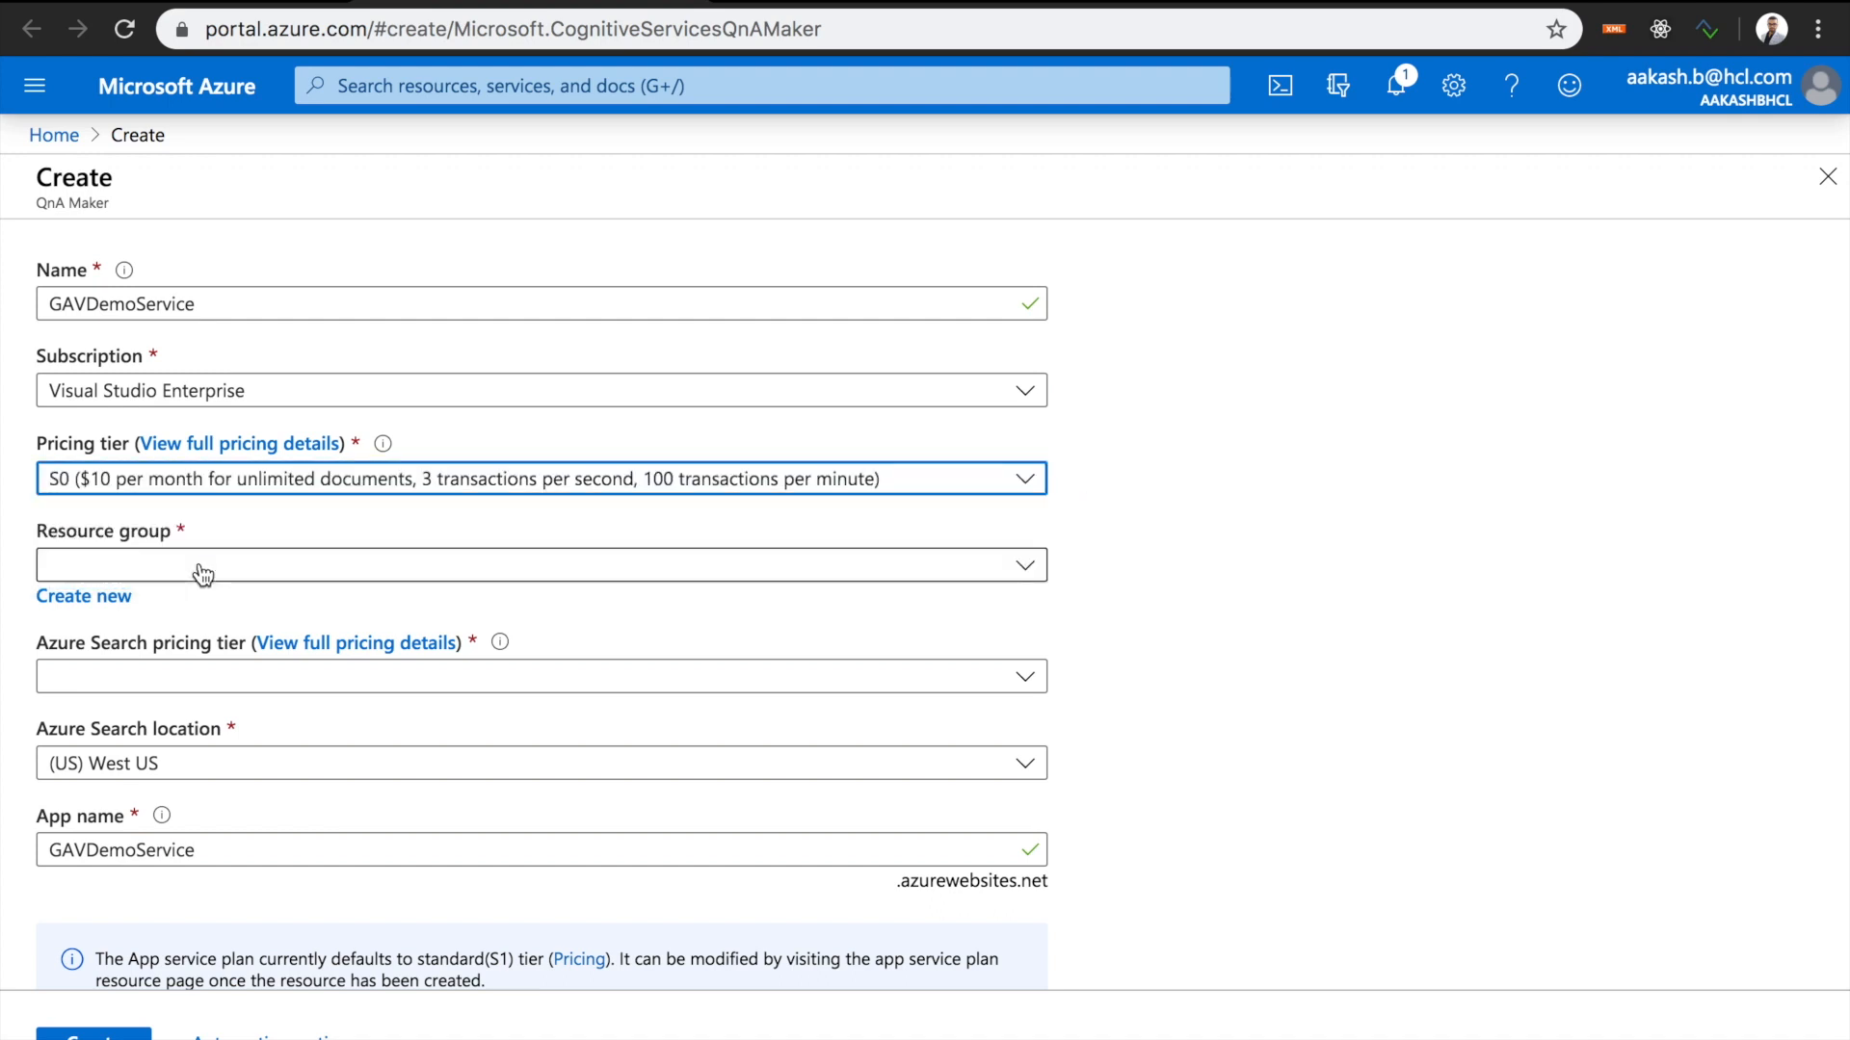
pyautogui.click(98, 600)
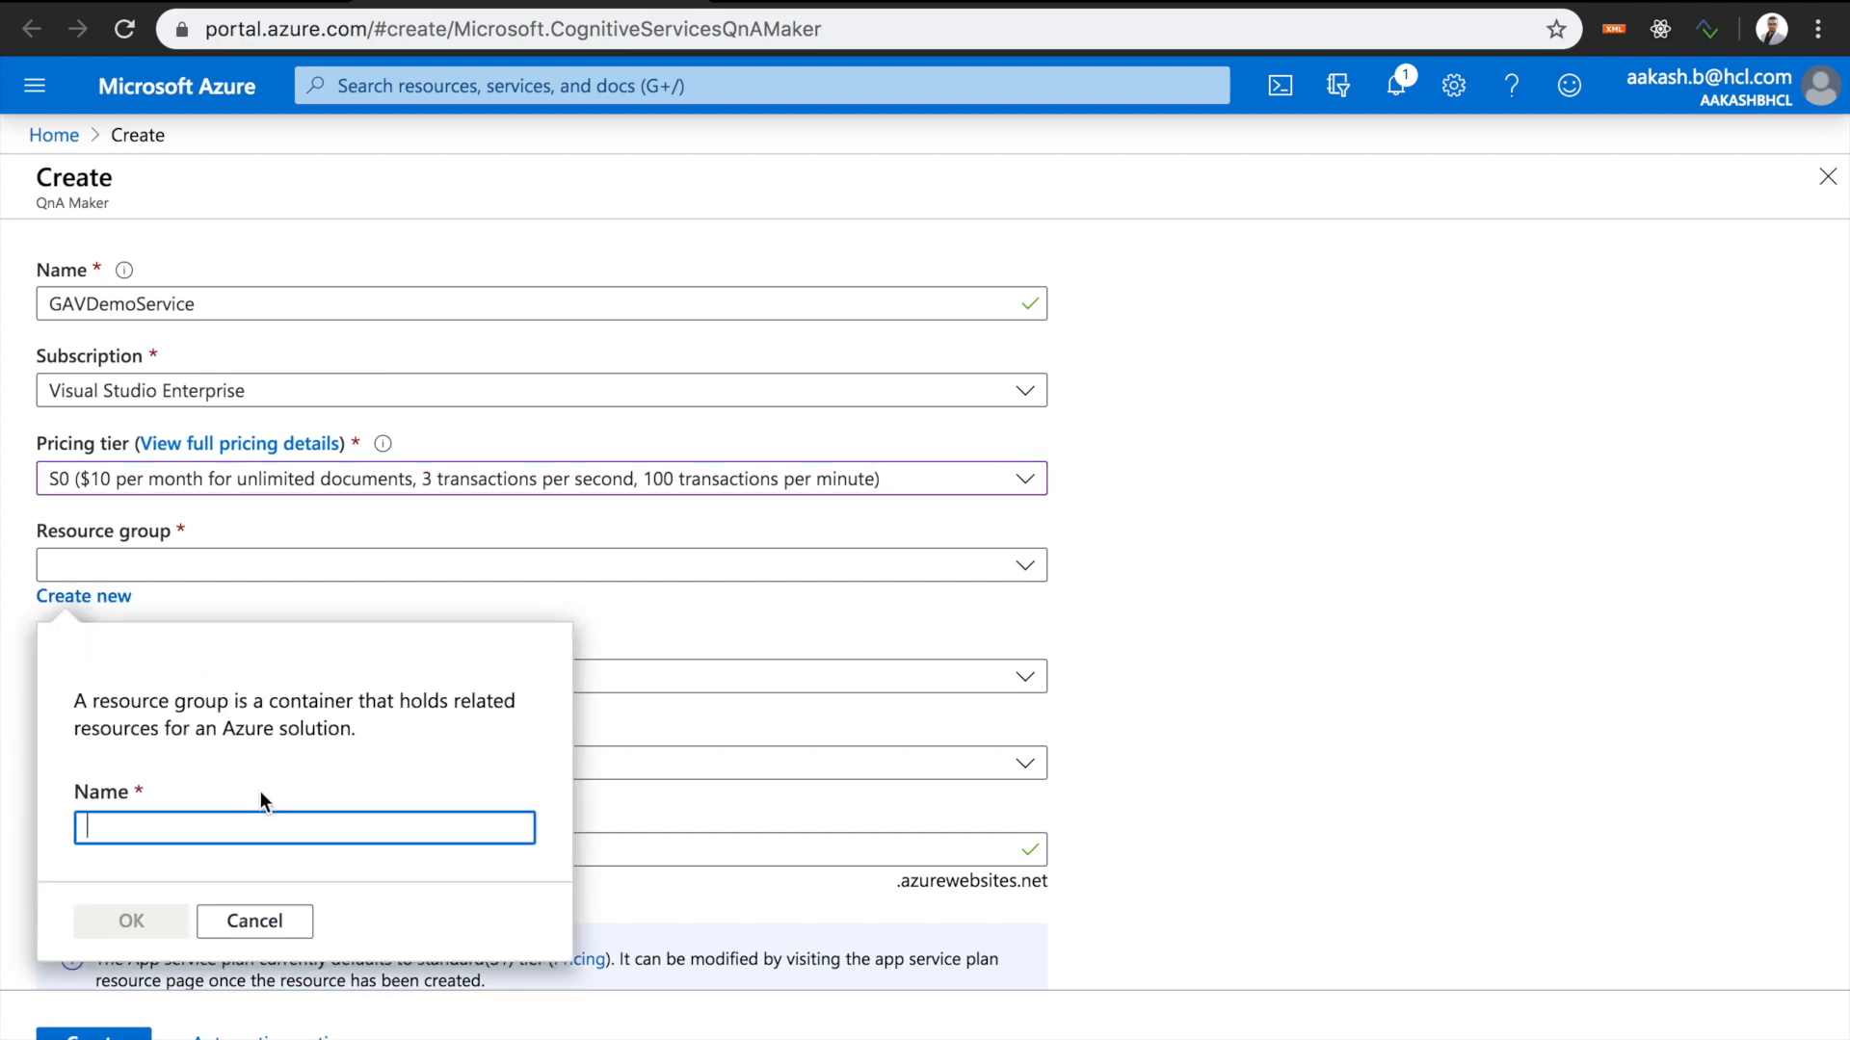
pyautogui.write('QNA')
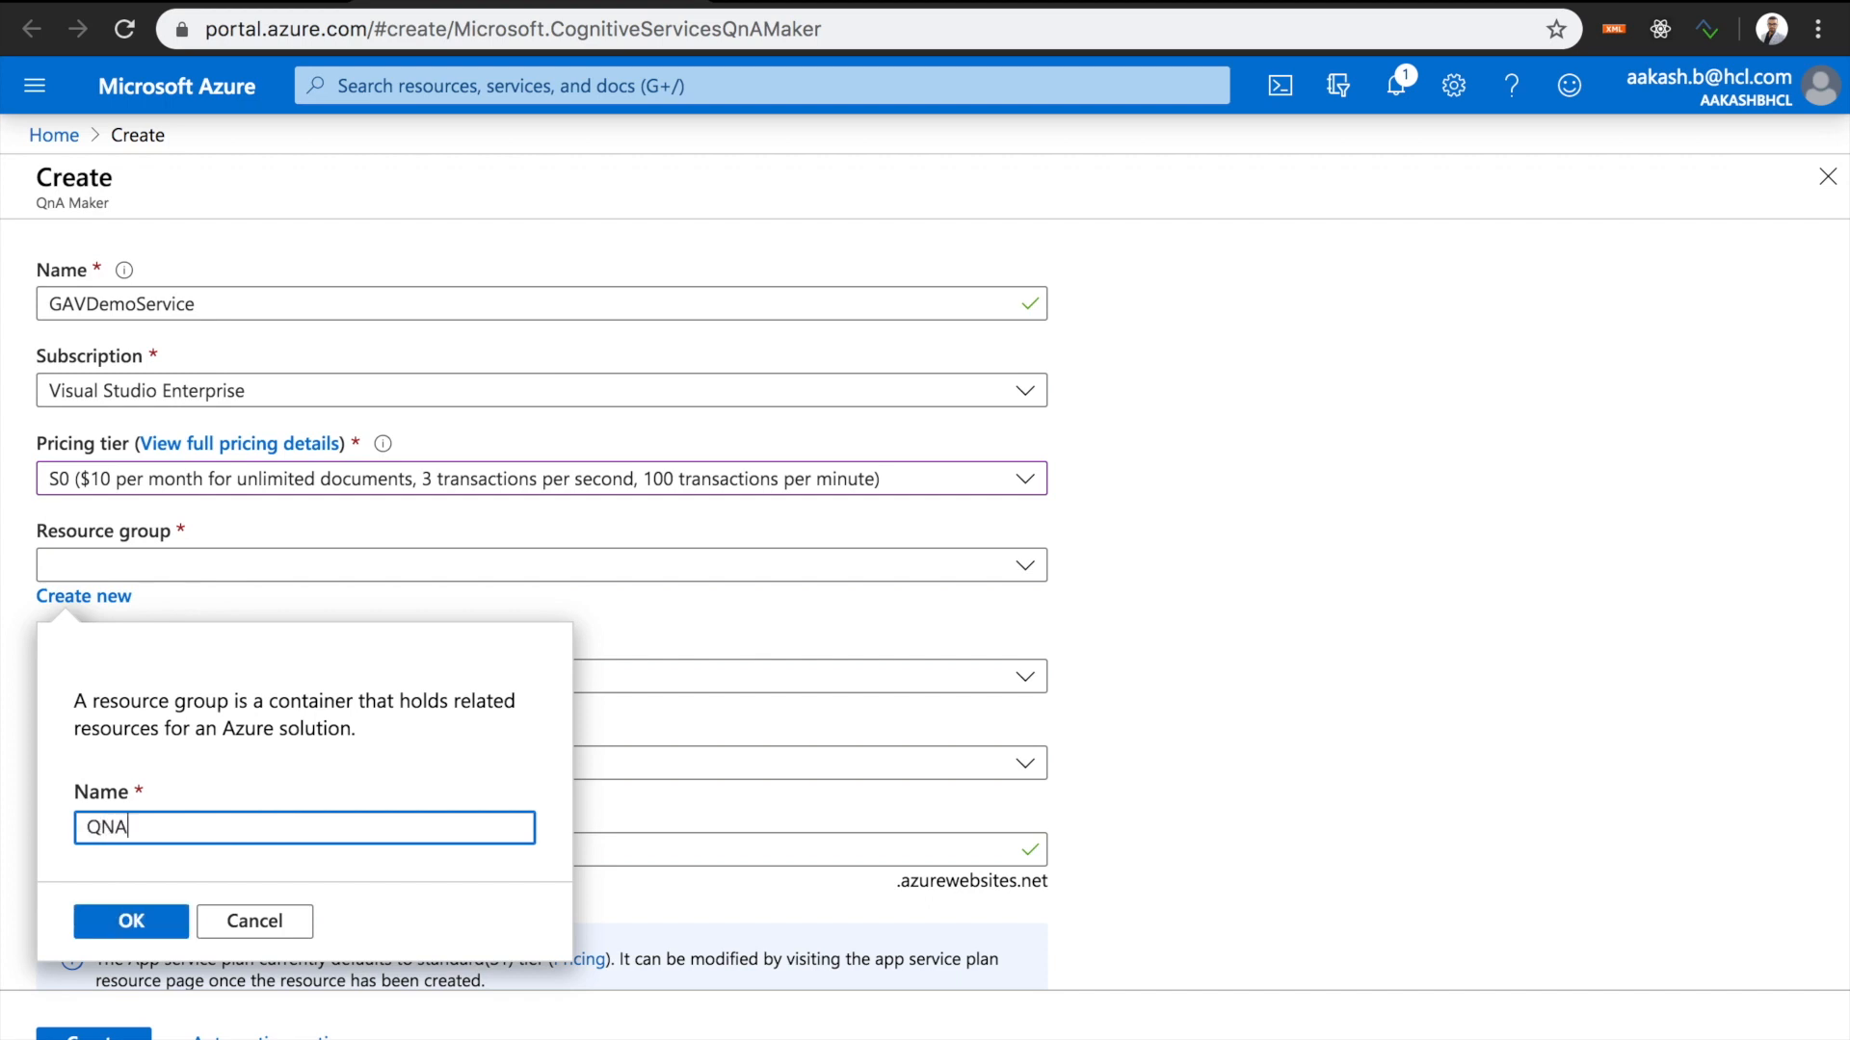
pyautogui.write('DemoRG')
pyautogui.click(174, 925)
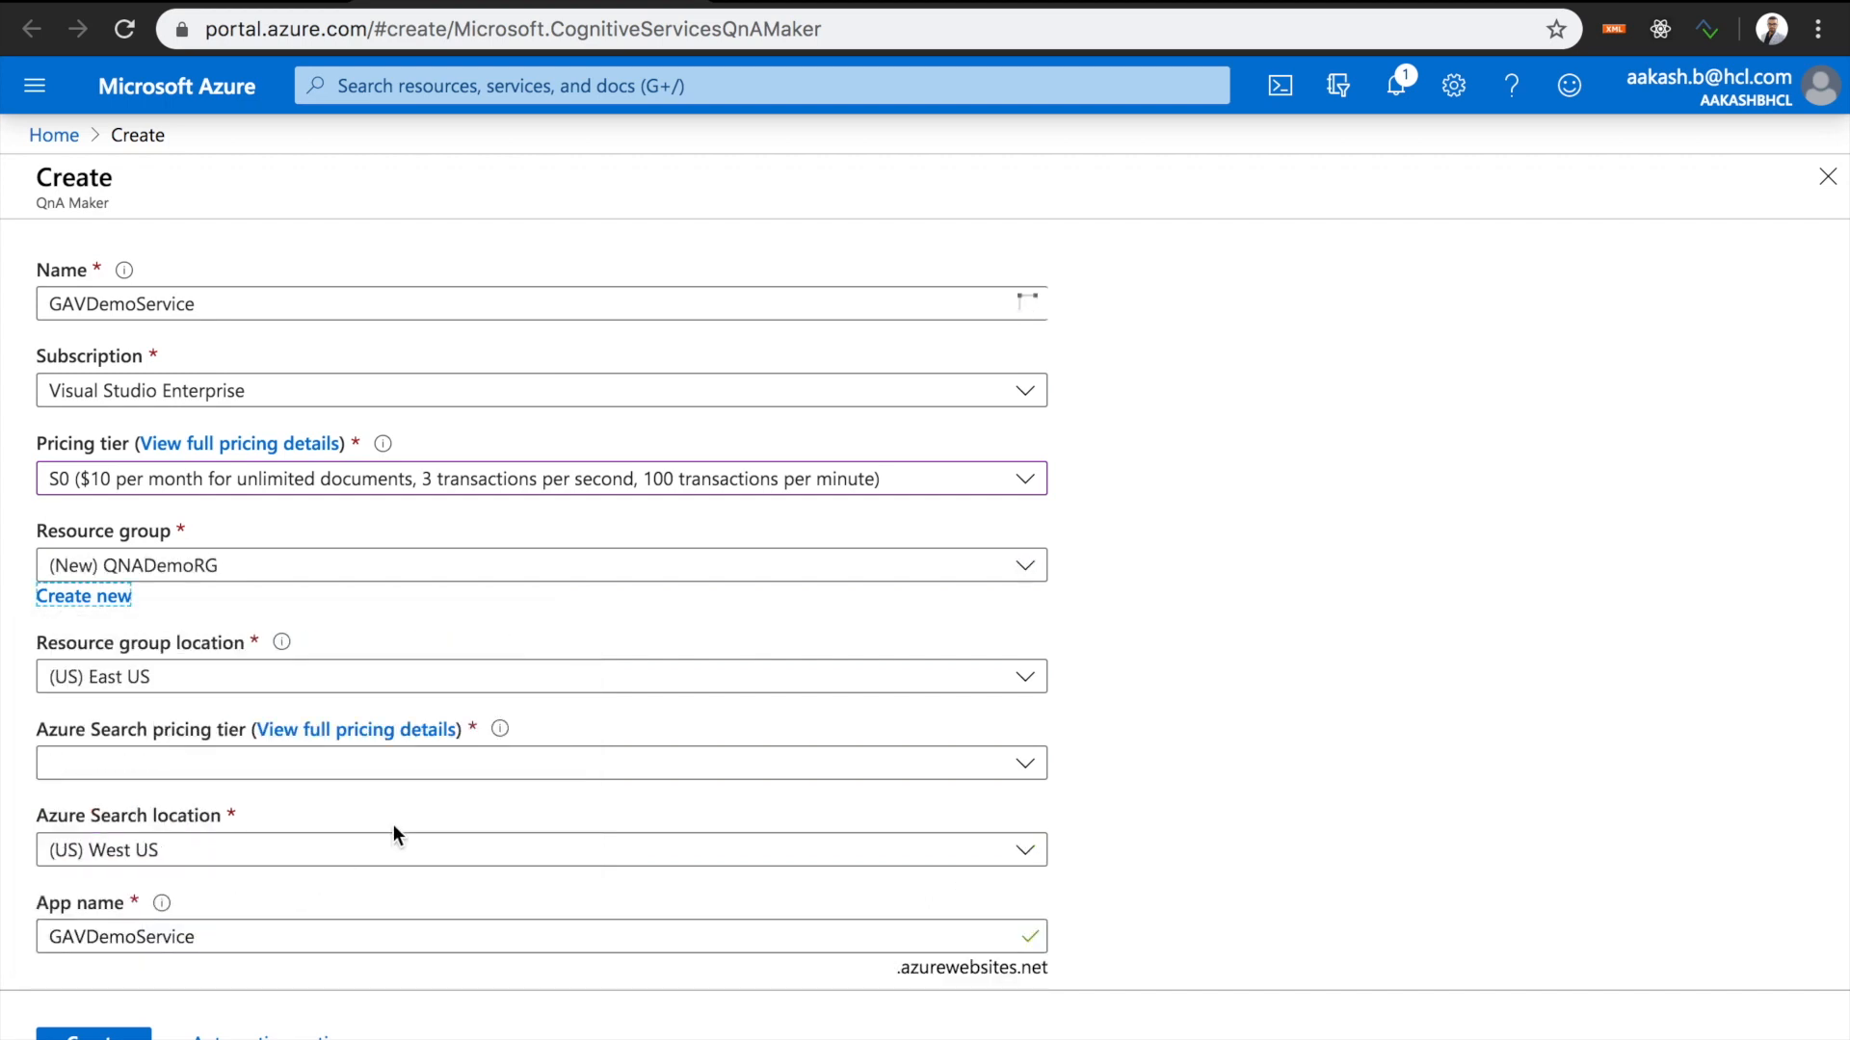
# - Set the resource group location to (US) West US and the Azure Search pricing tier to B (15 Indexes)
pyautogui.click(174, 686)
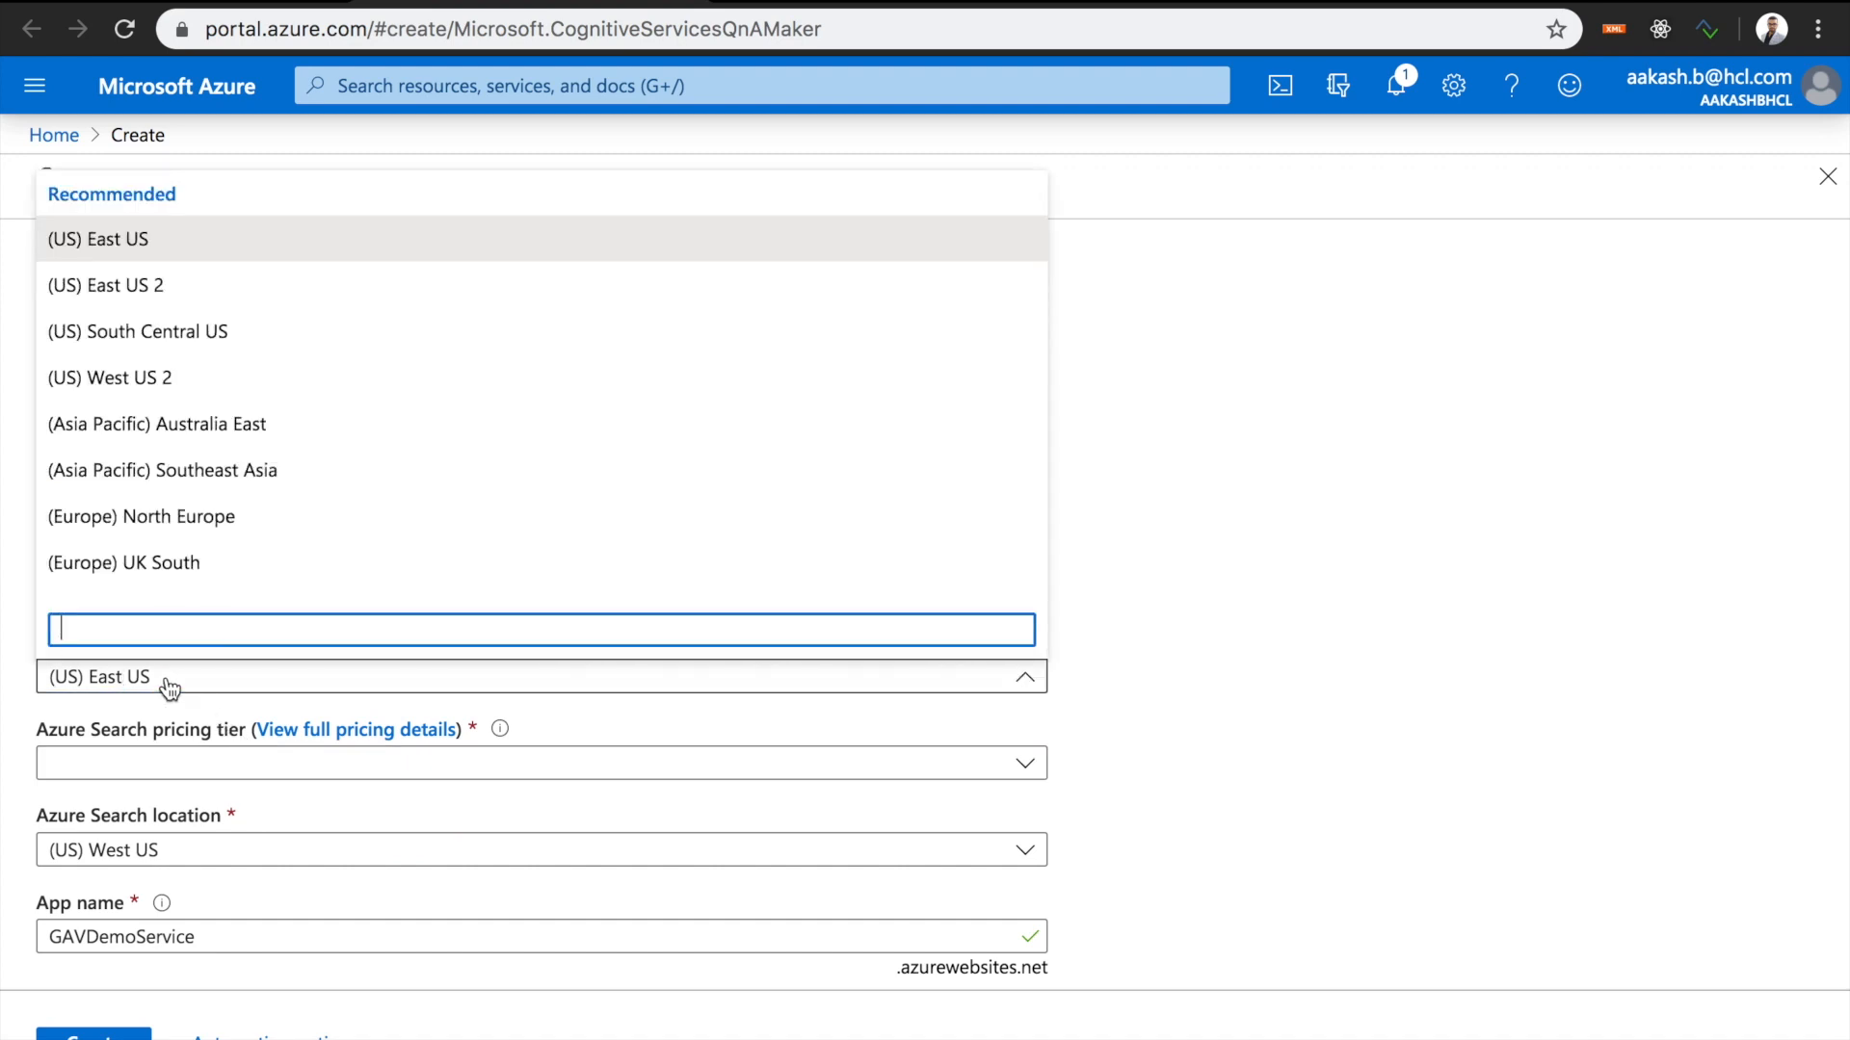
pyautogui.scroll(-3, 321, 482)
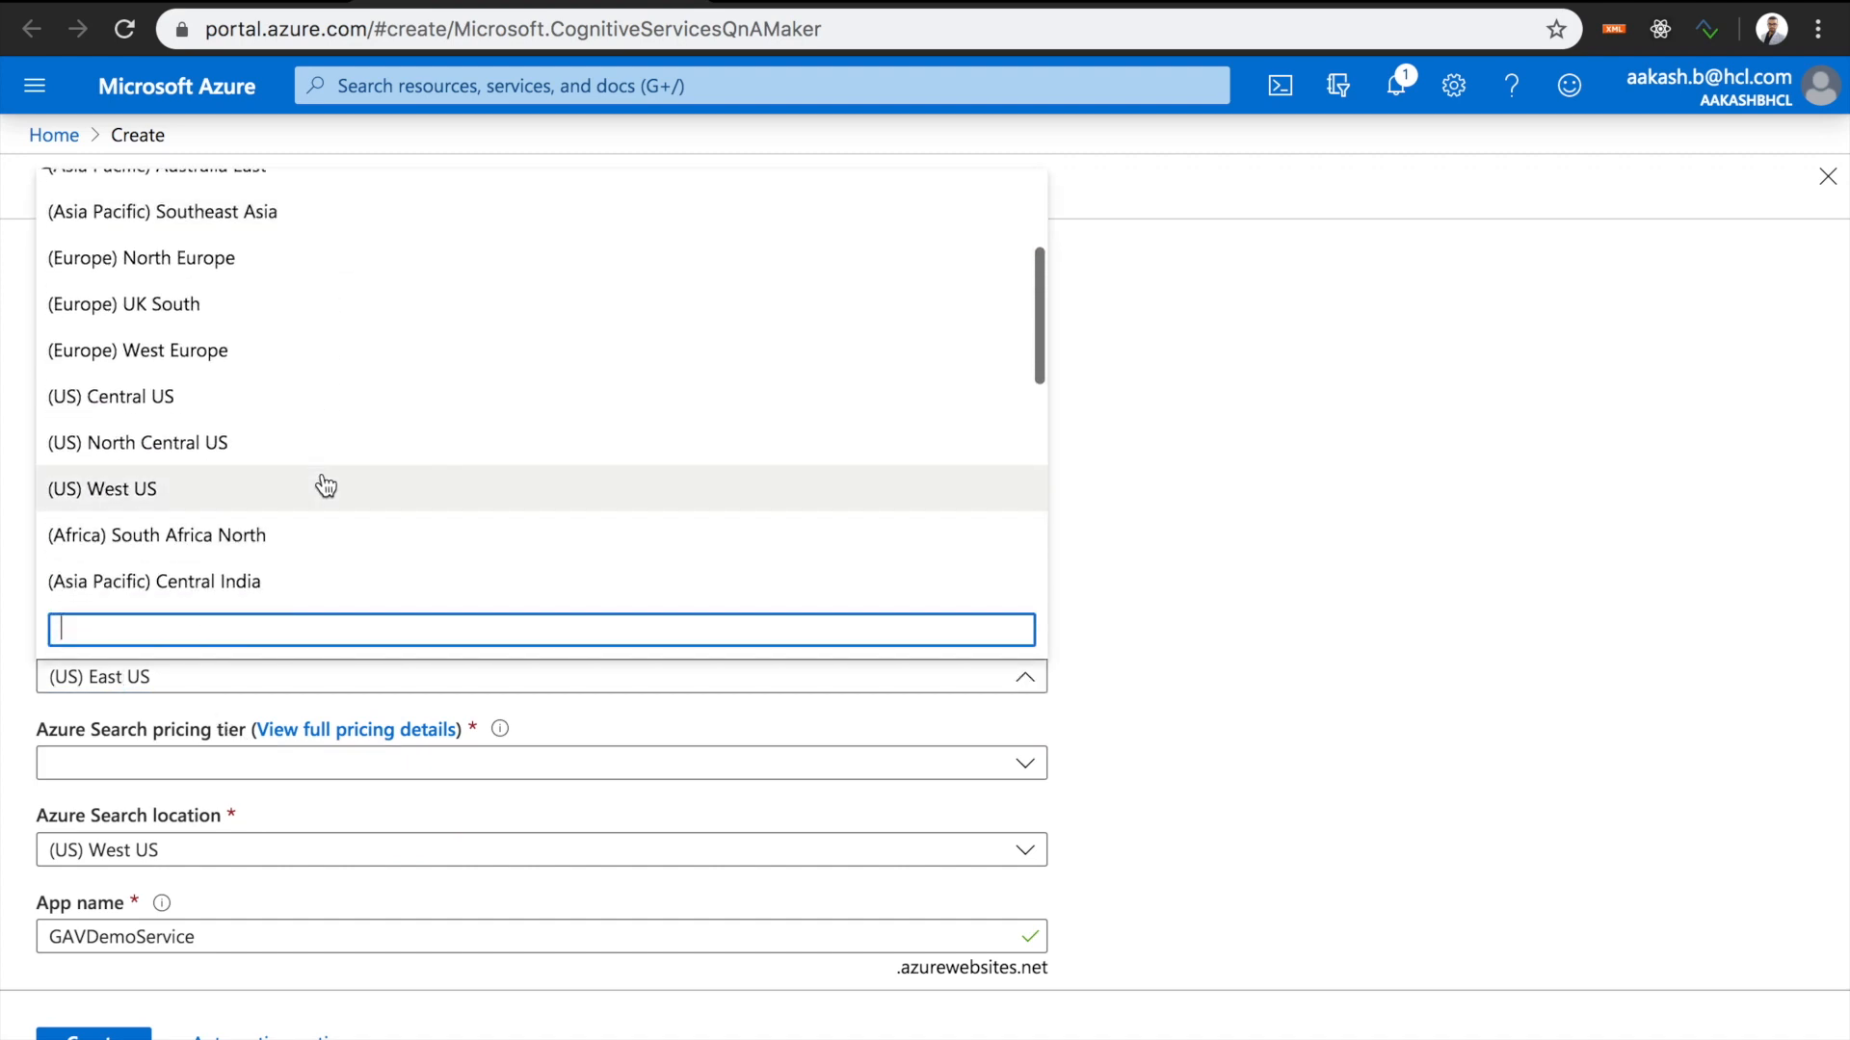
pyautogui.click(157, 496)
pyautogui.scroll(-3, 192, 792)
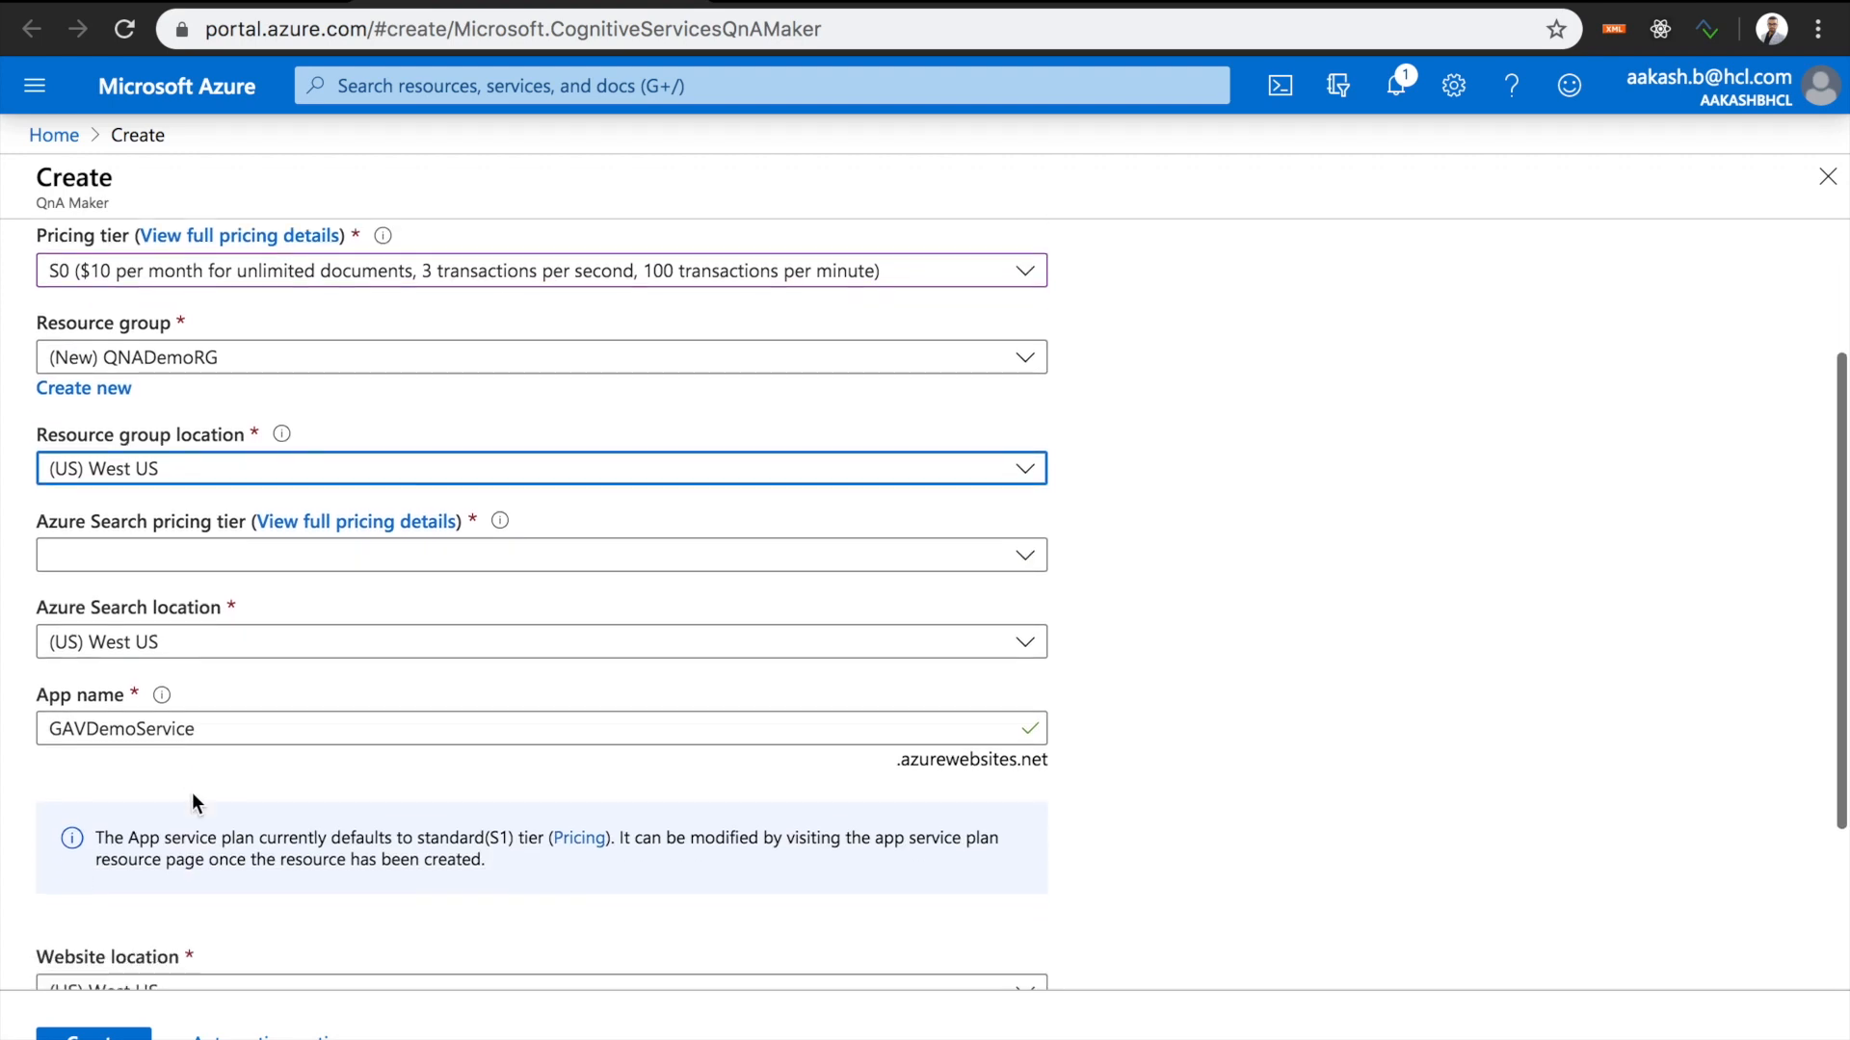
pyautogui.click(206, 551)
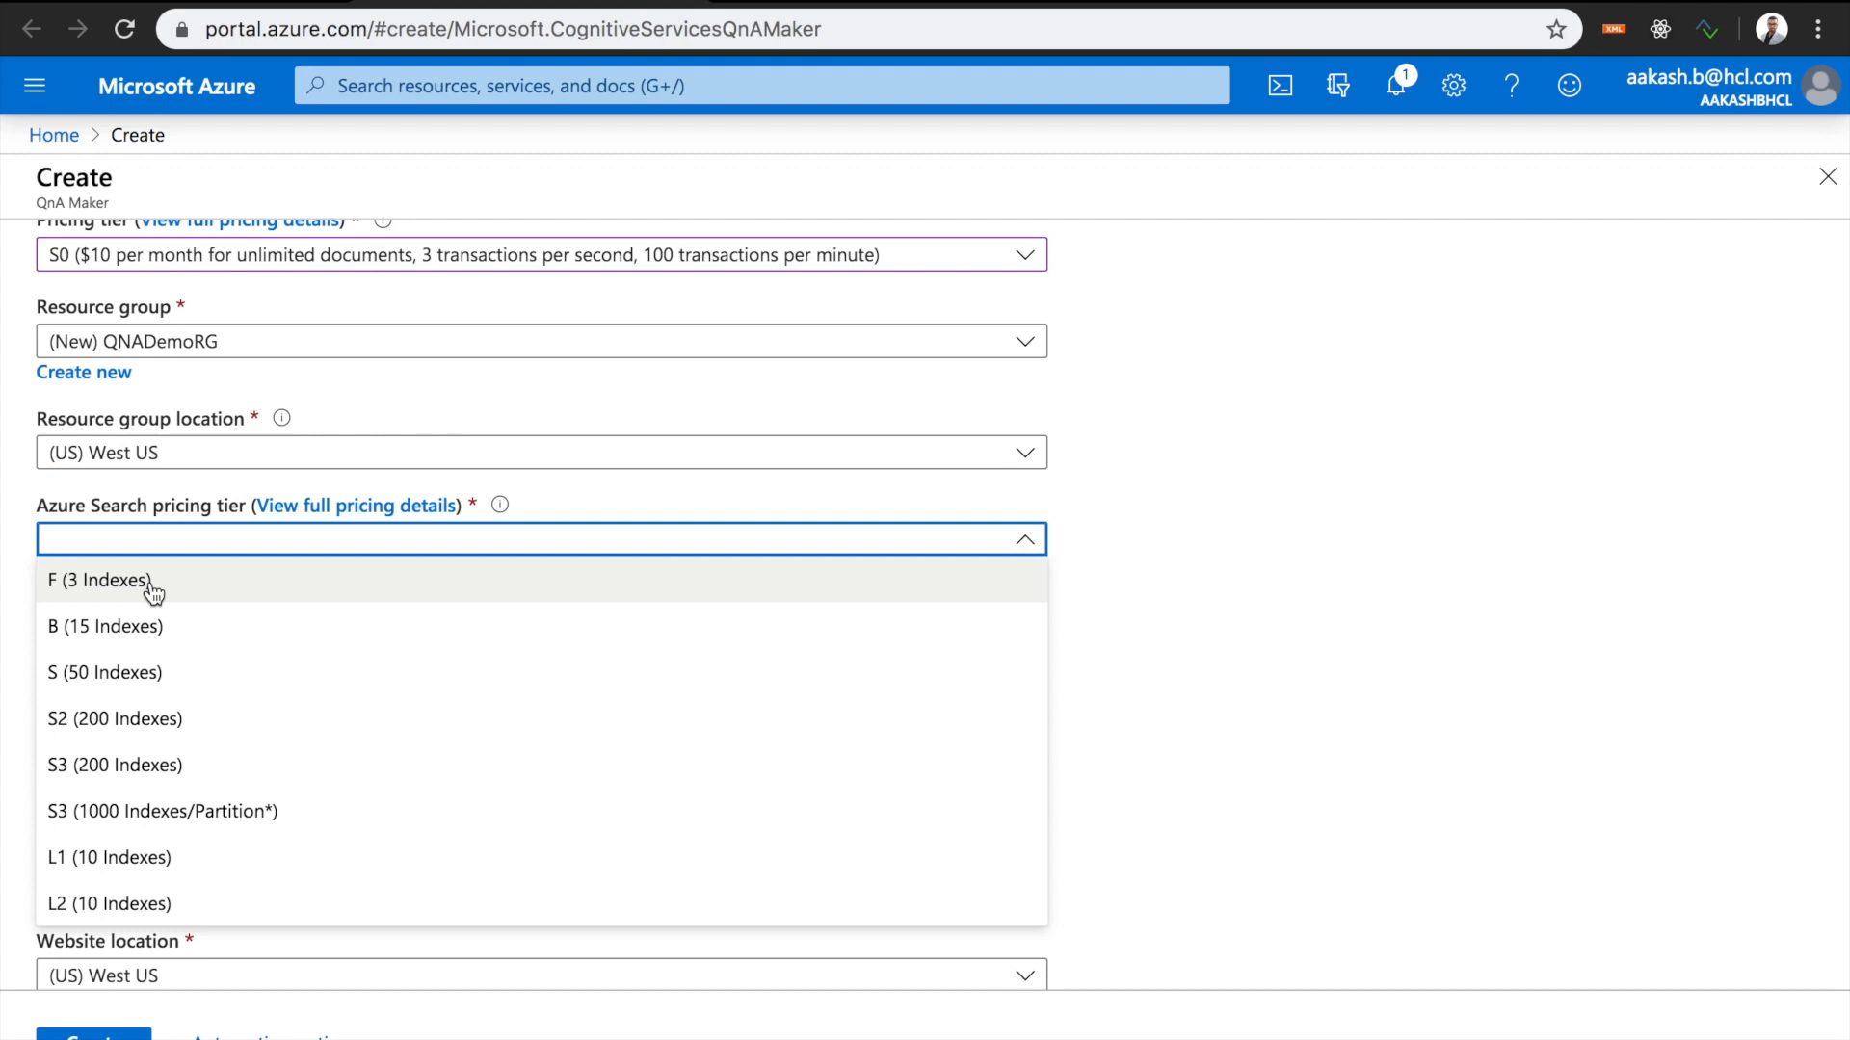
pyautogui.click(171, 632)
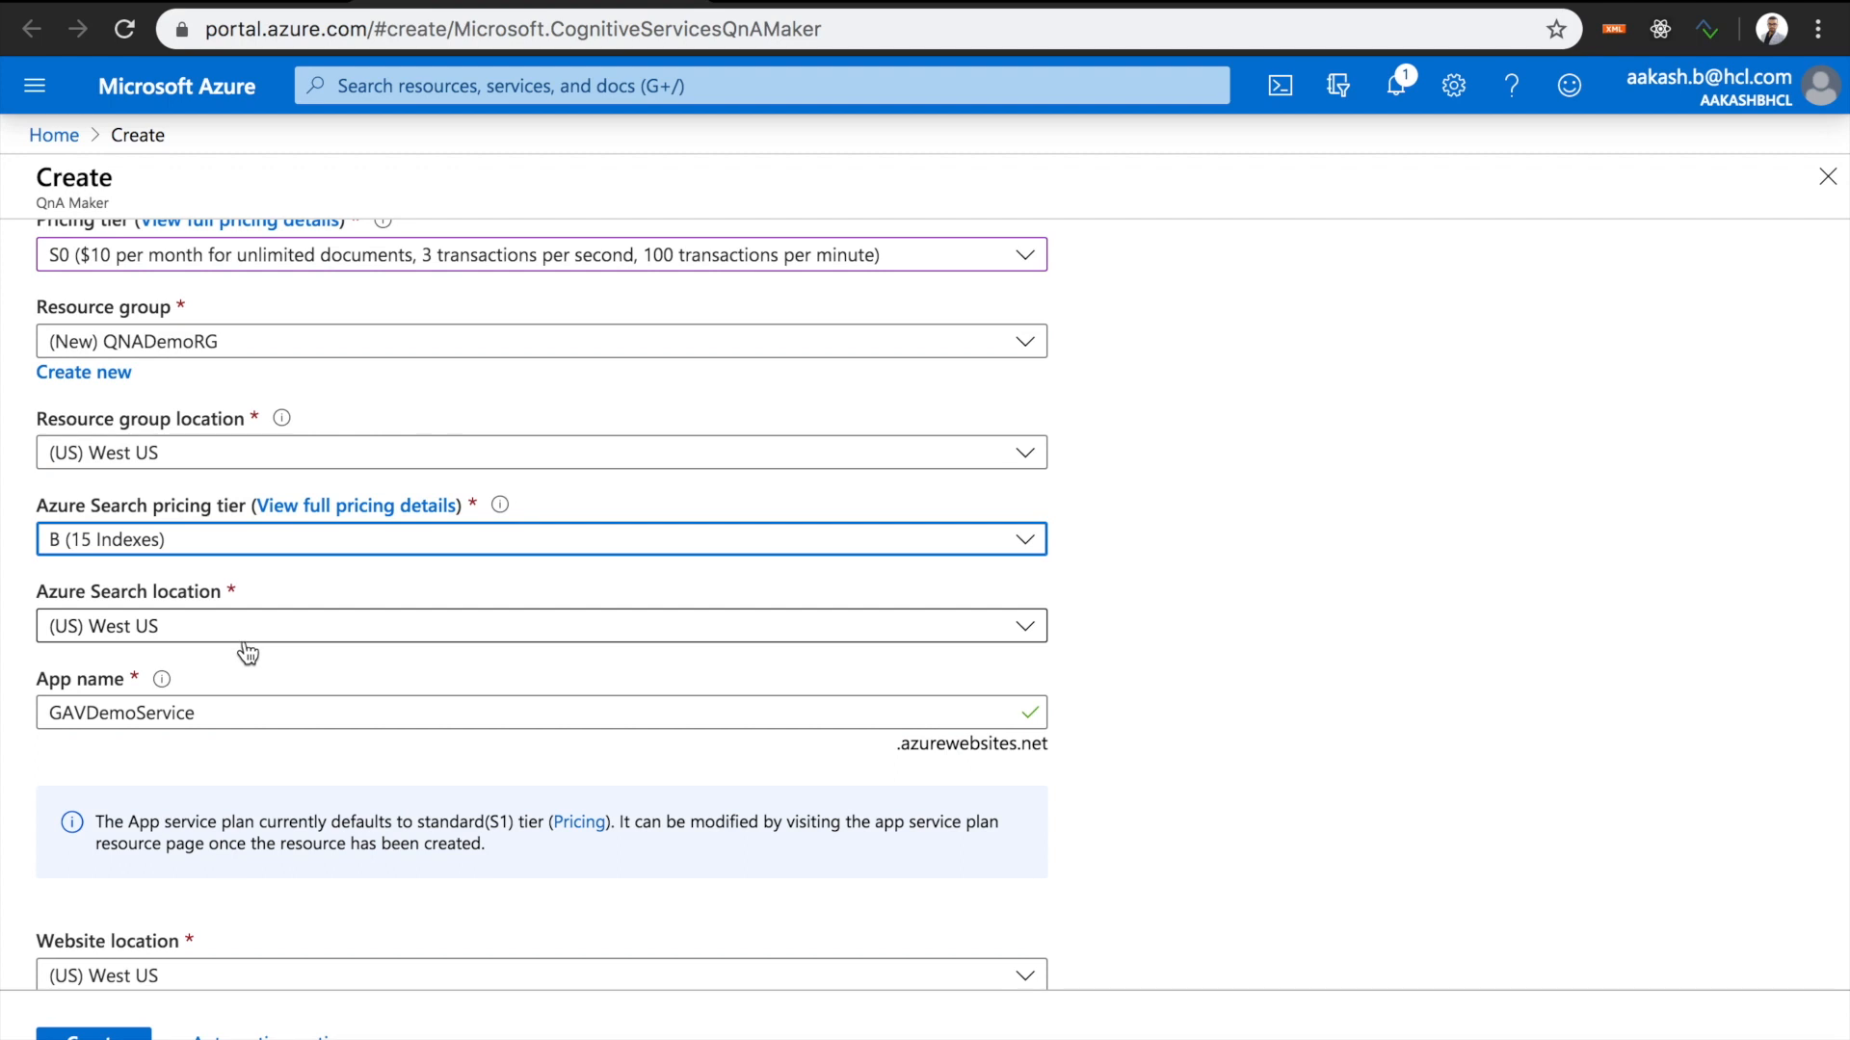
# - Review the remaining service settings and submit the form to create the QnA Maker resource
pyautogui.scroll(-3, 305, 686)
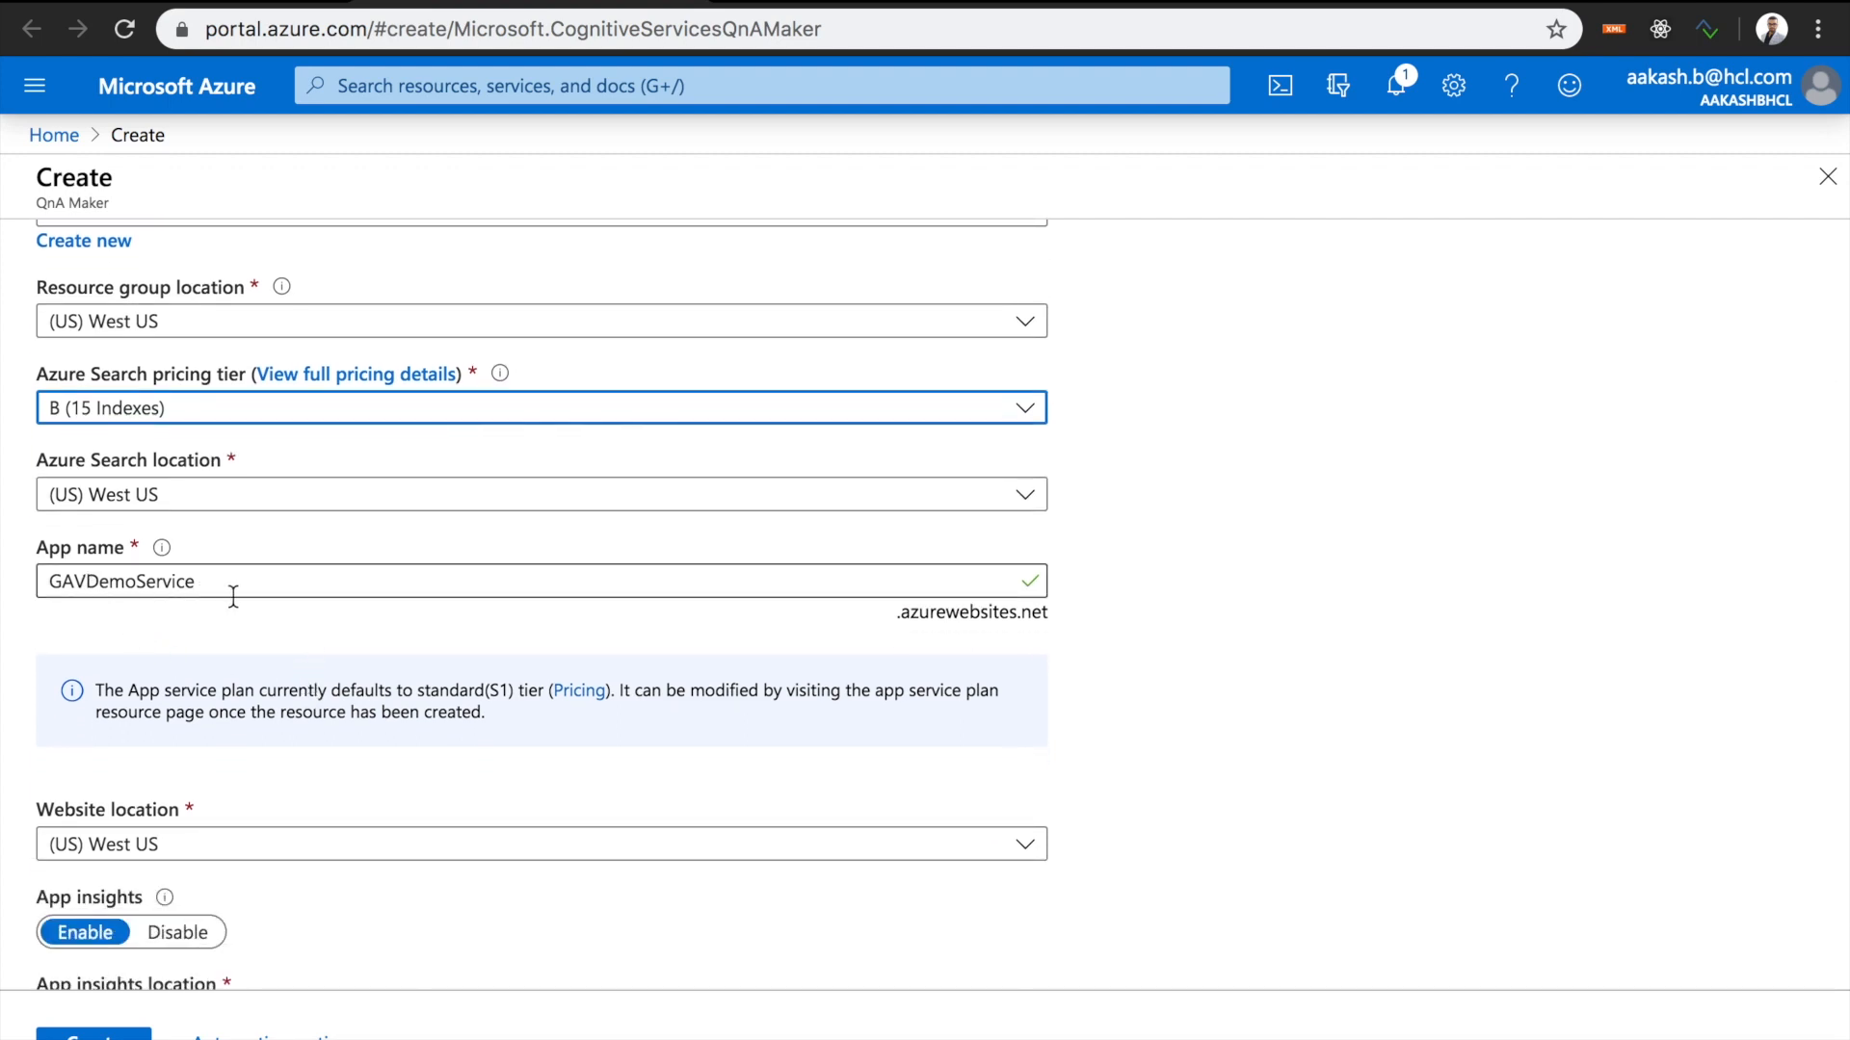
pyautogui.scroll(5, 260, 606)
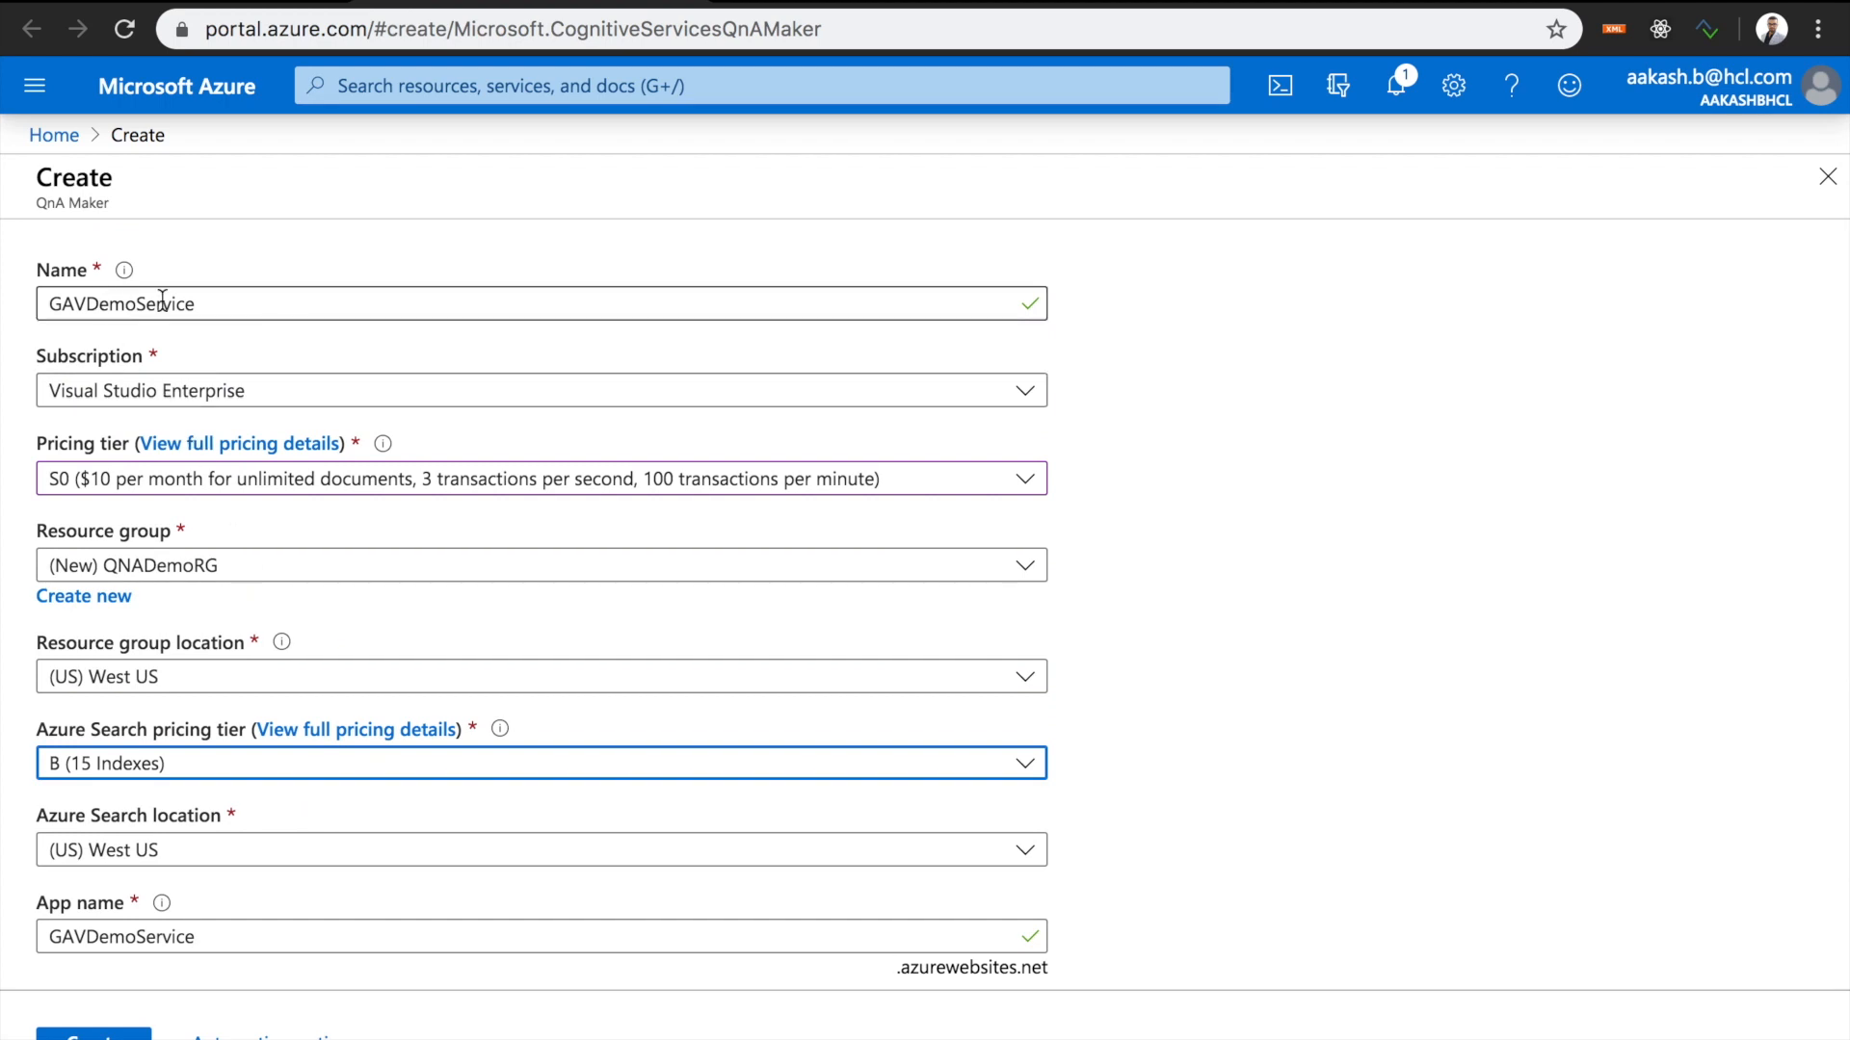
pyautogui.scroll(-5, 421, 627)
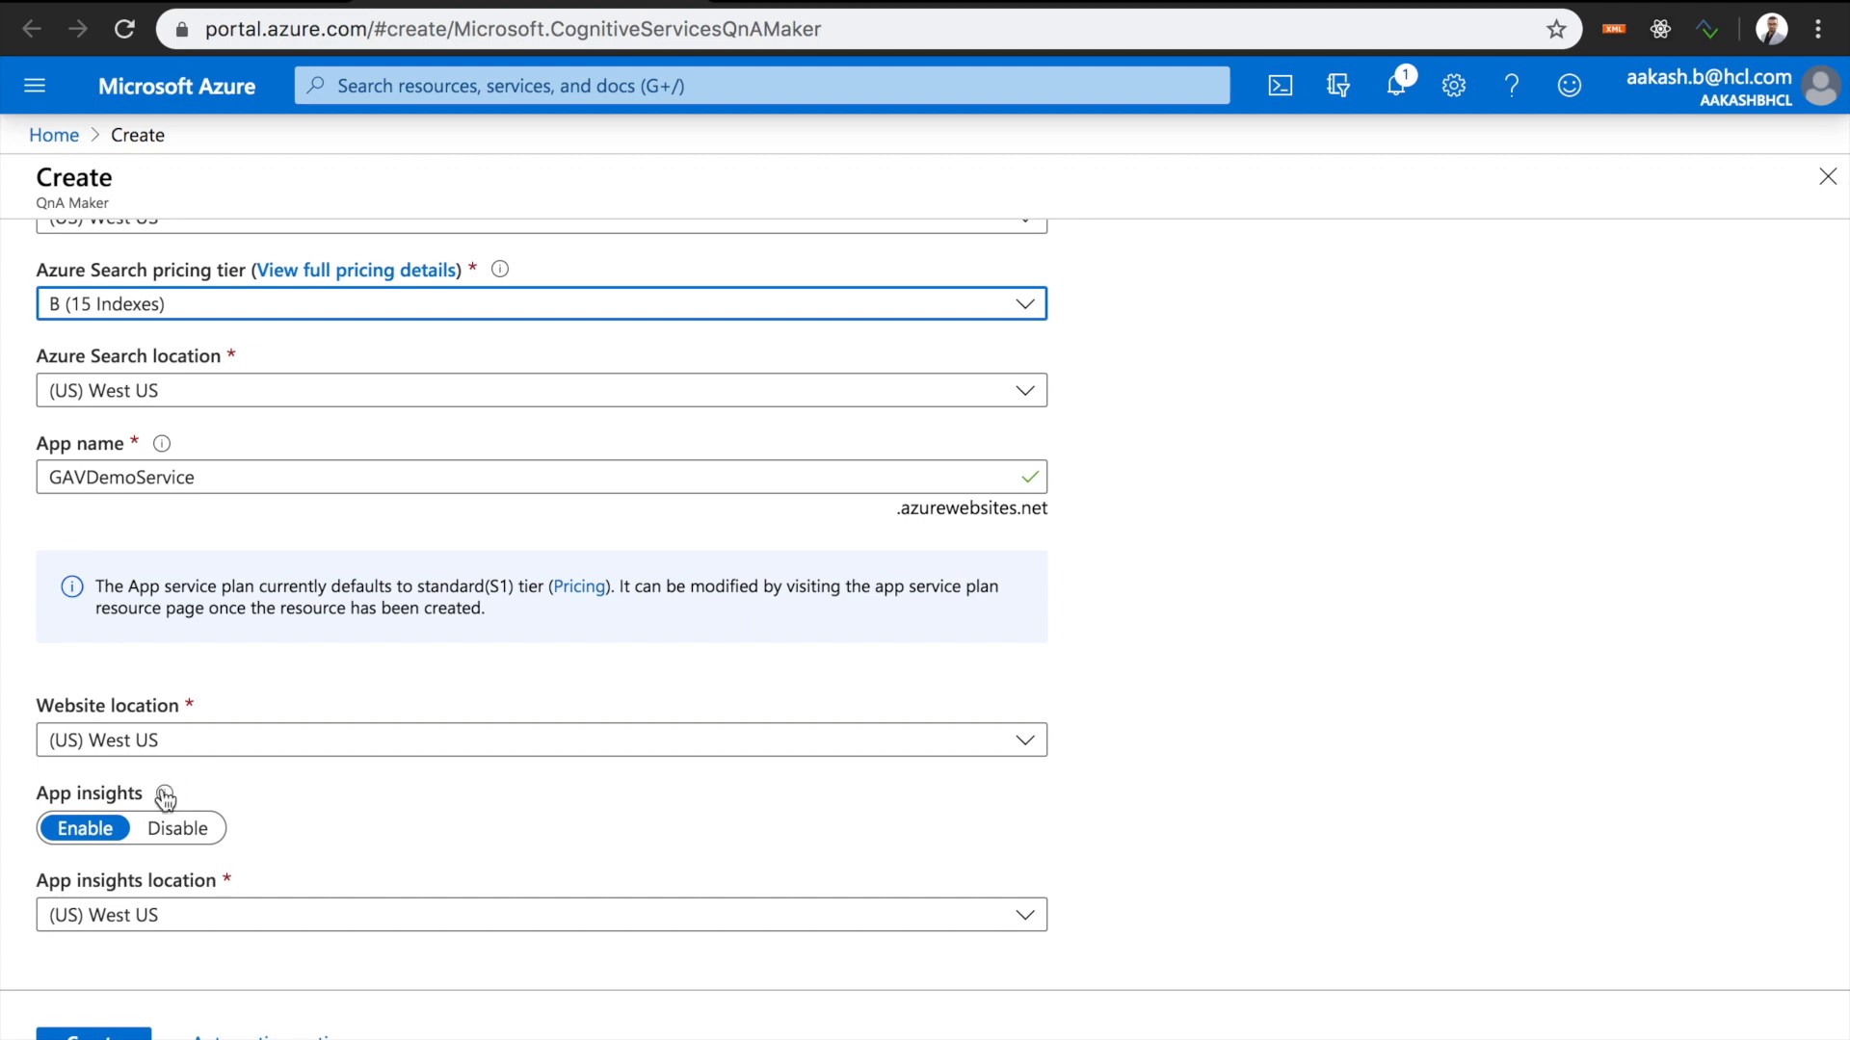
pyautogui.click(108, 1033)
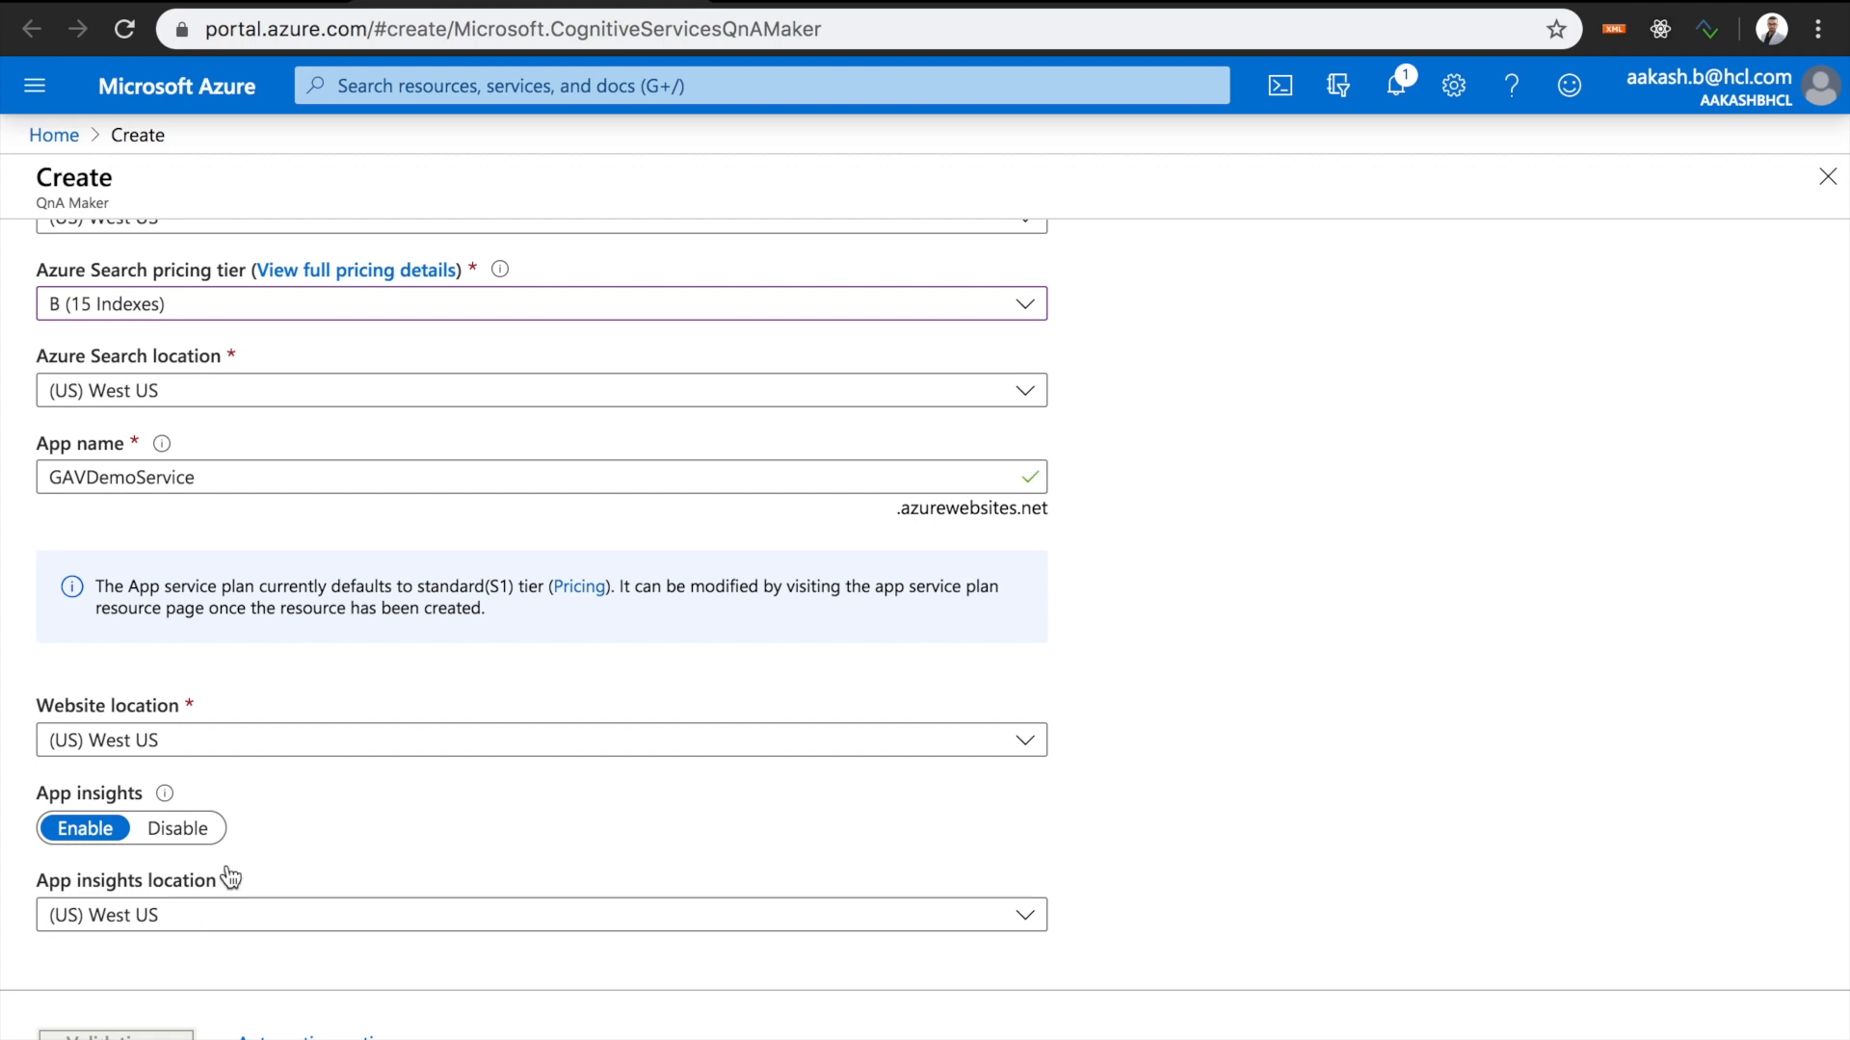
# - Return to the QnA Maker knowledge base page and select the first listed Azure directory and the Visual Studio Enterprise subscription
pyautogui.moveTo(1132, 1)
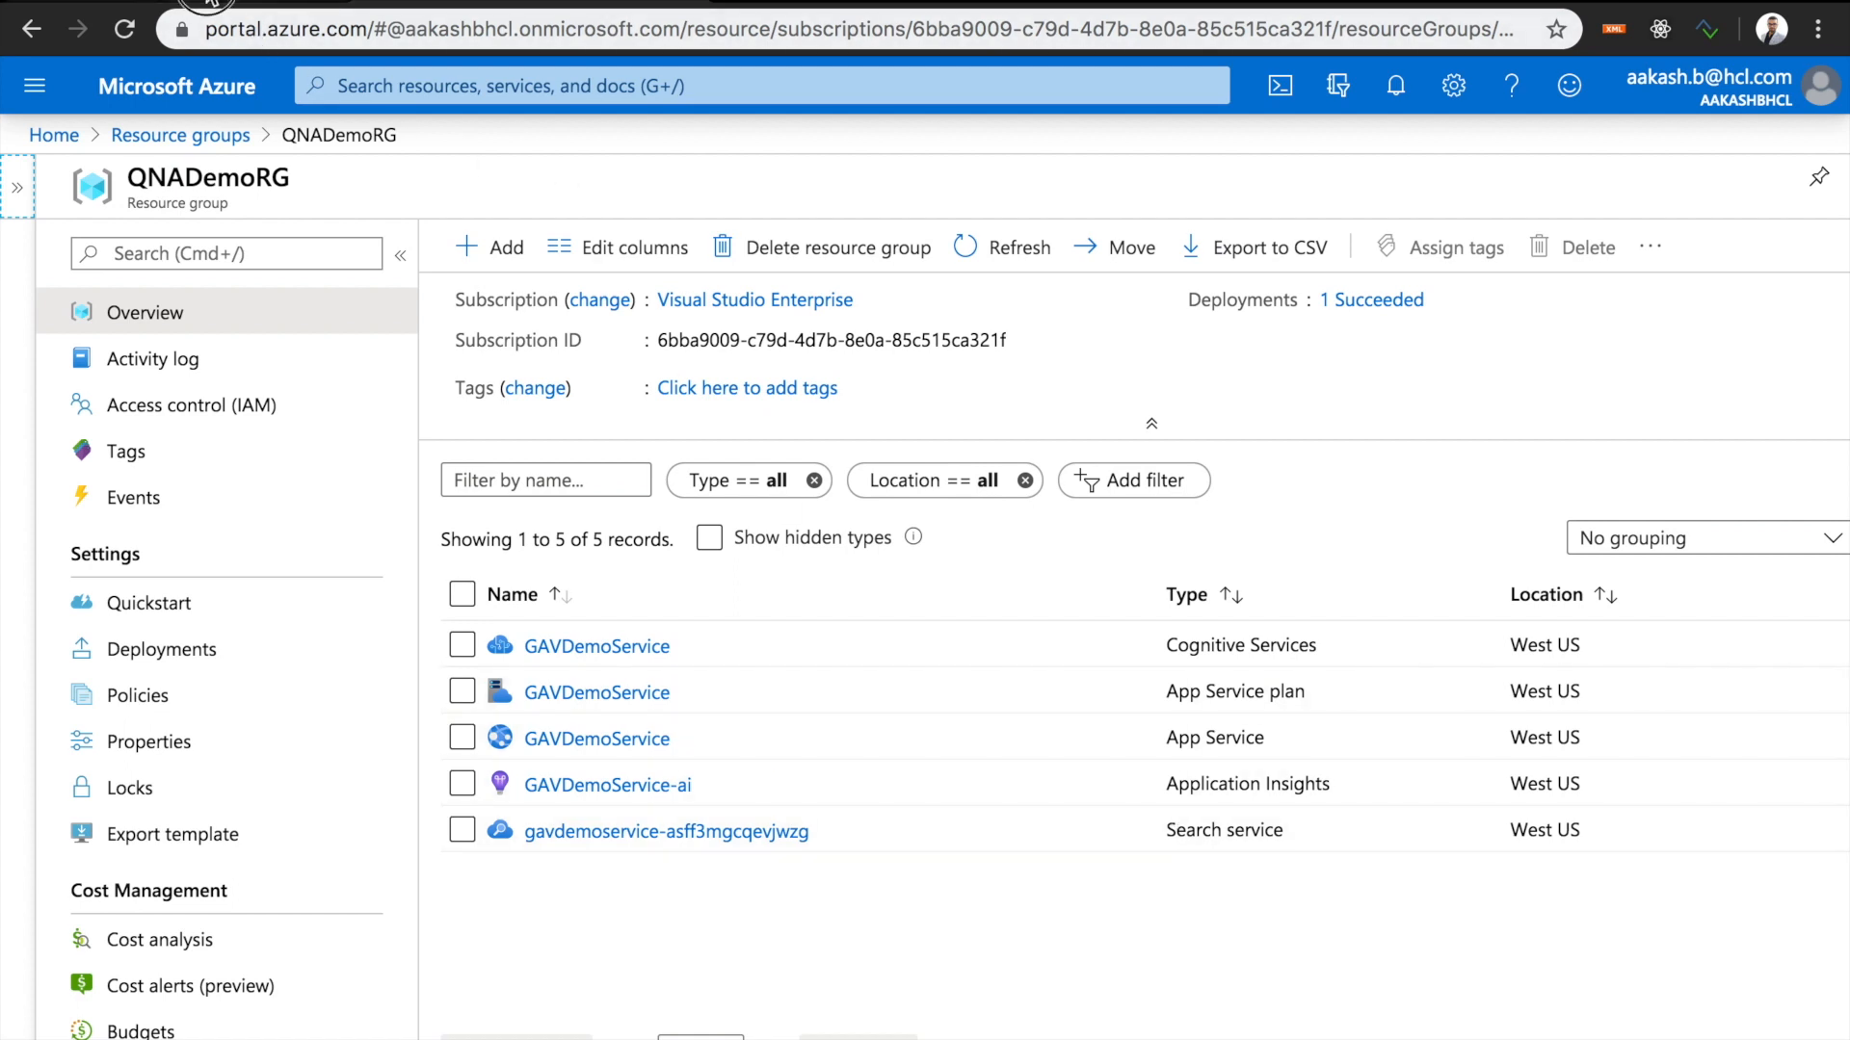
pyautogui.click(213, 2)
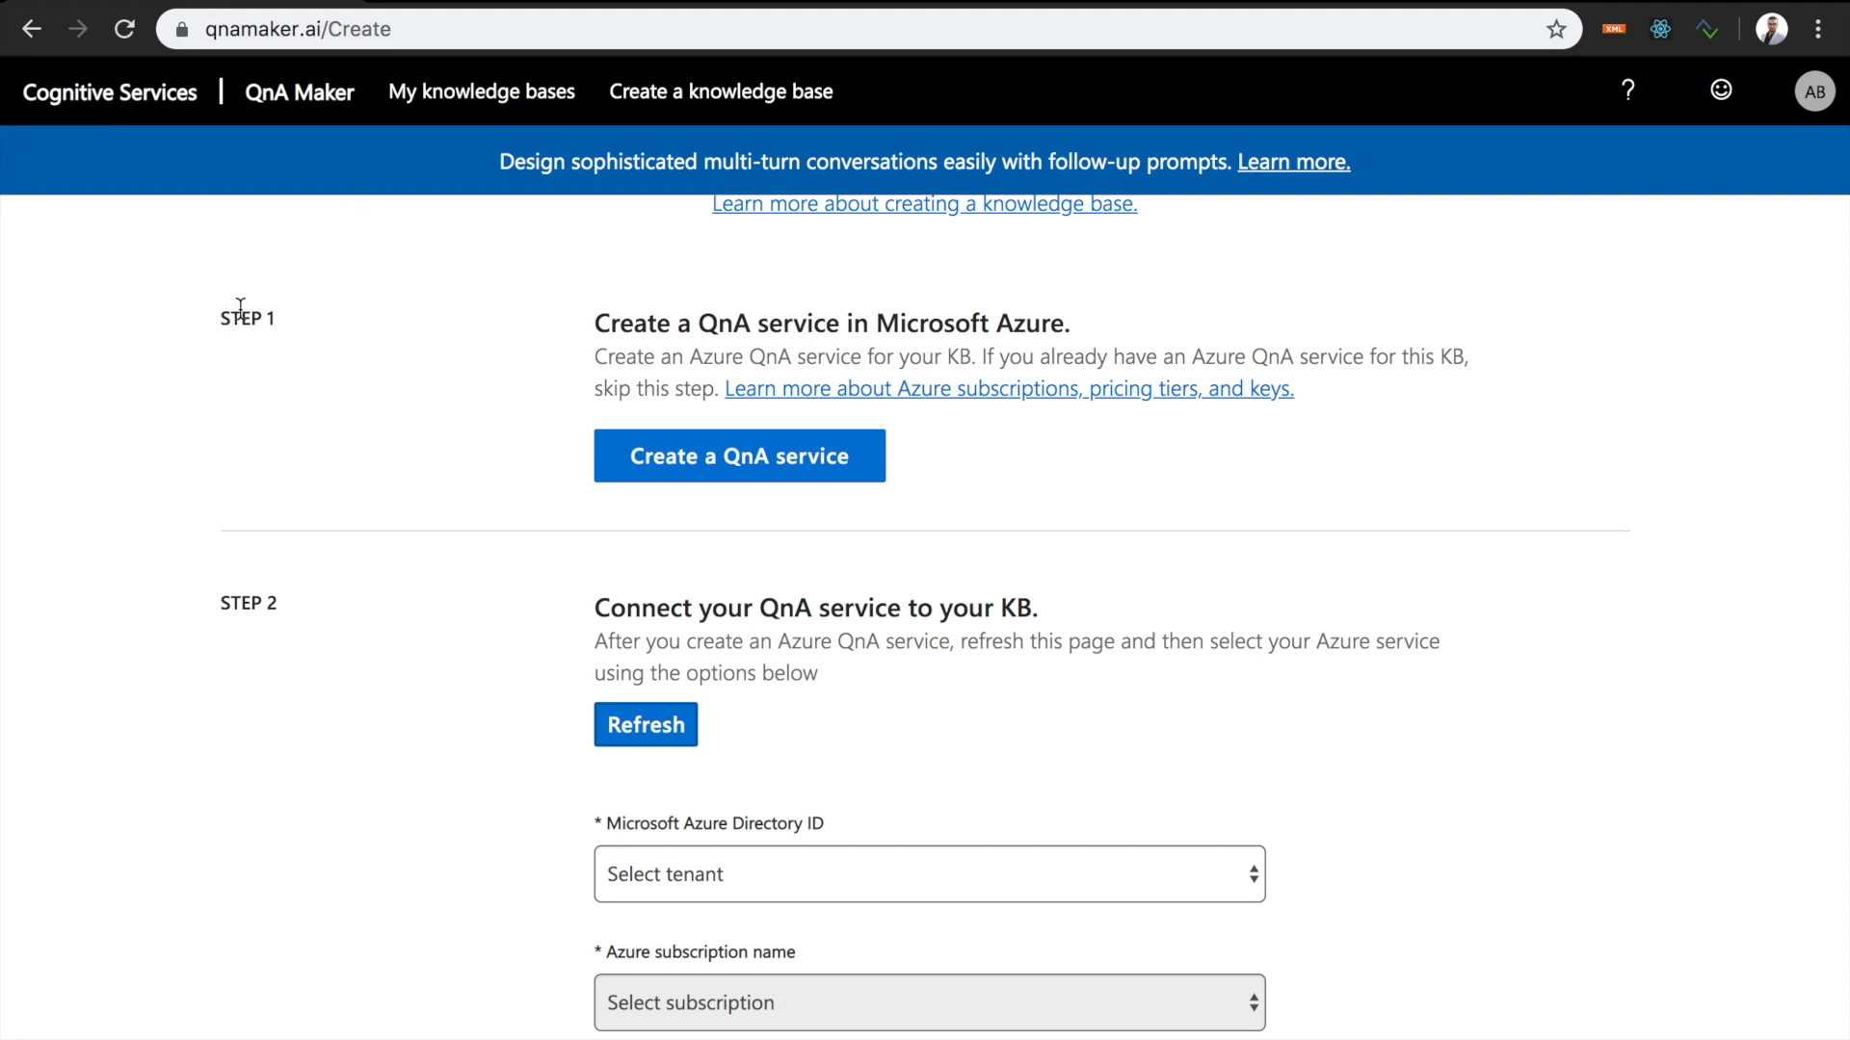
pyautogui.scroll(-2, 293, 466)
pyautogui.scroll(-5, 294, 461)
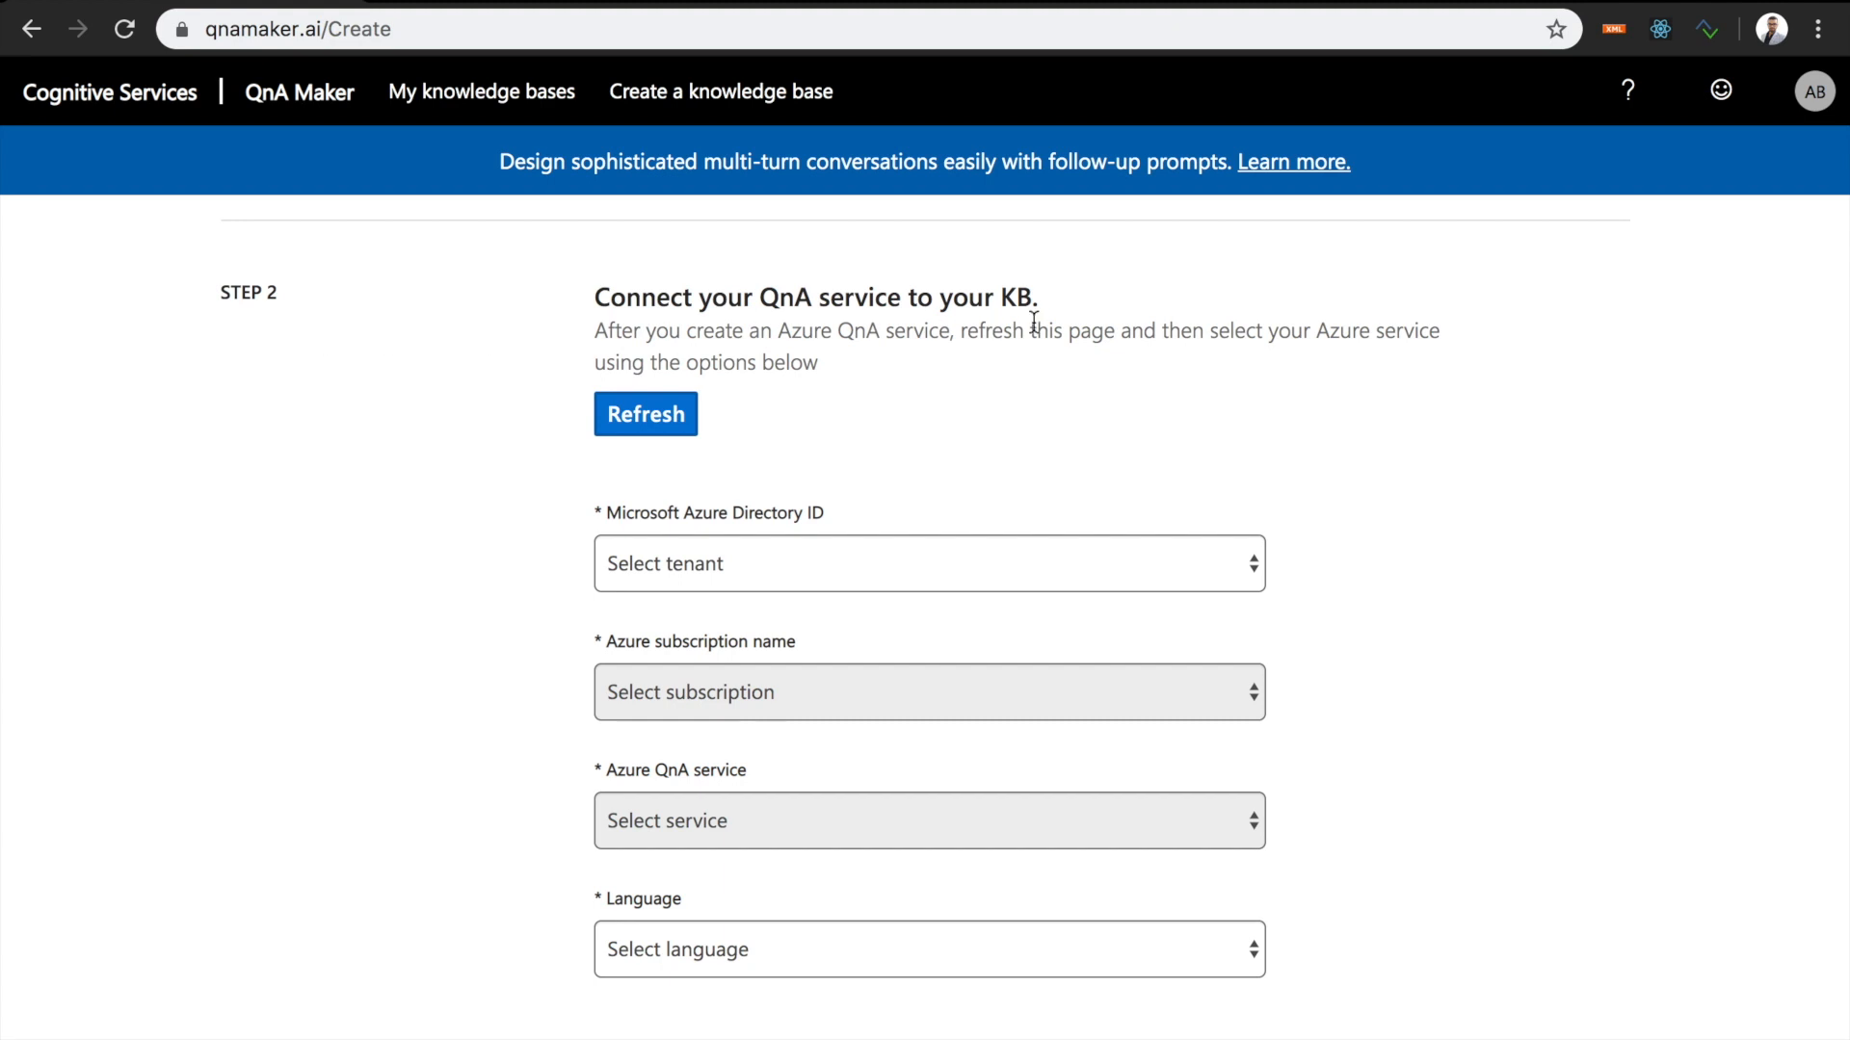
pyautogui.click(743, 564)
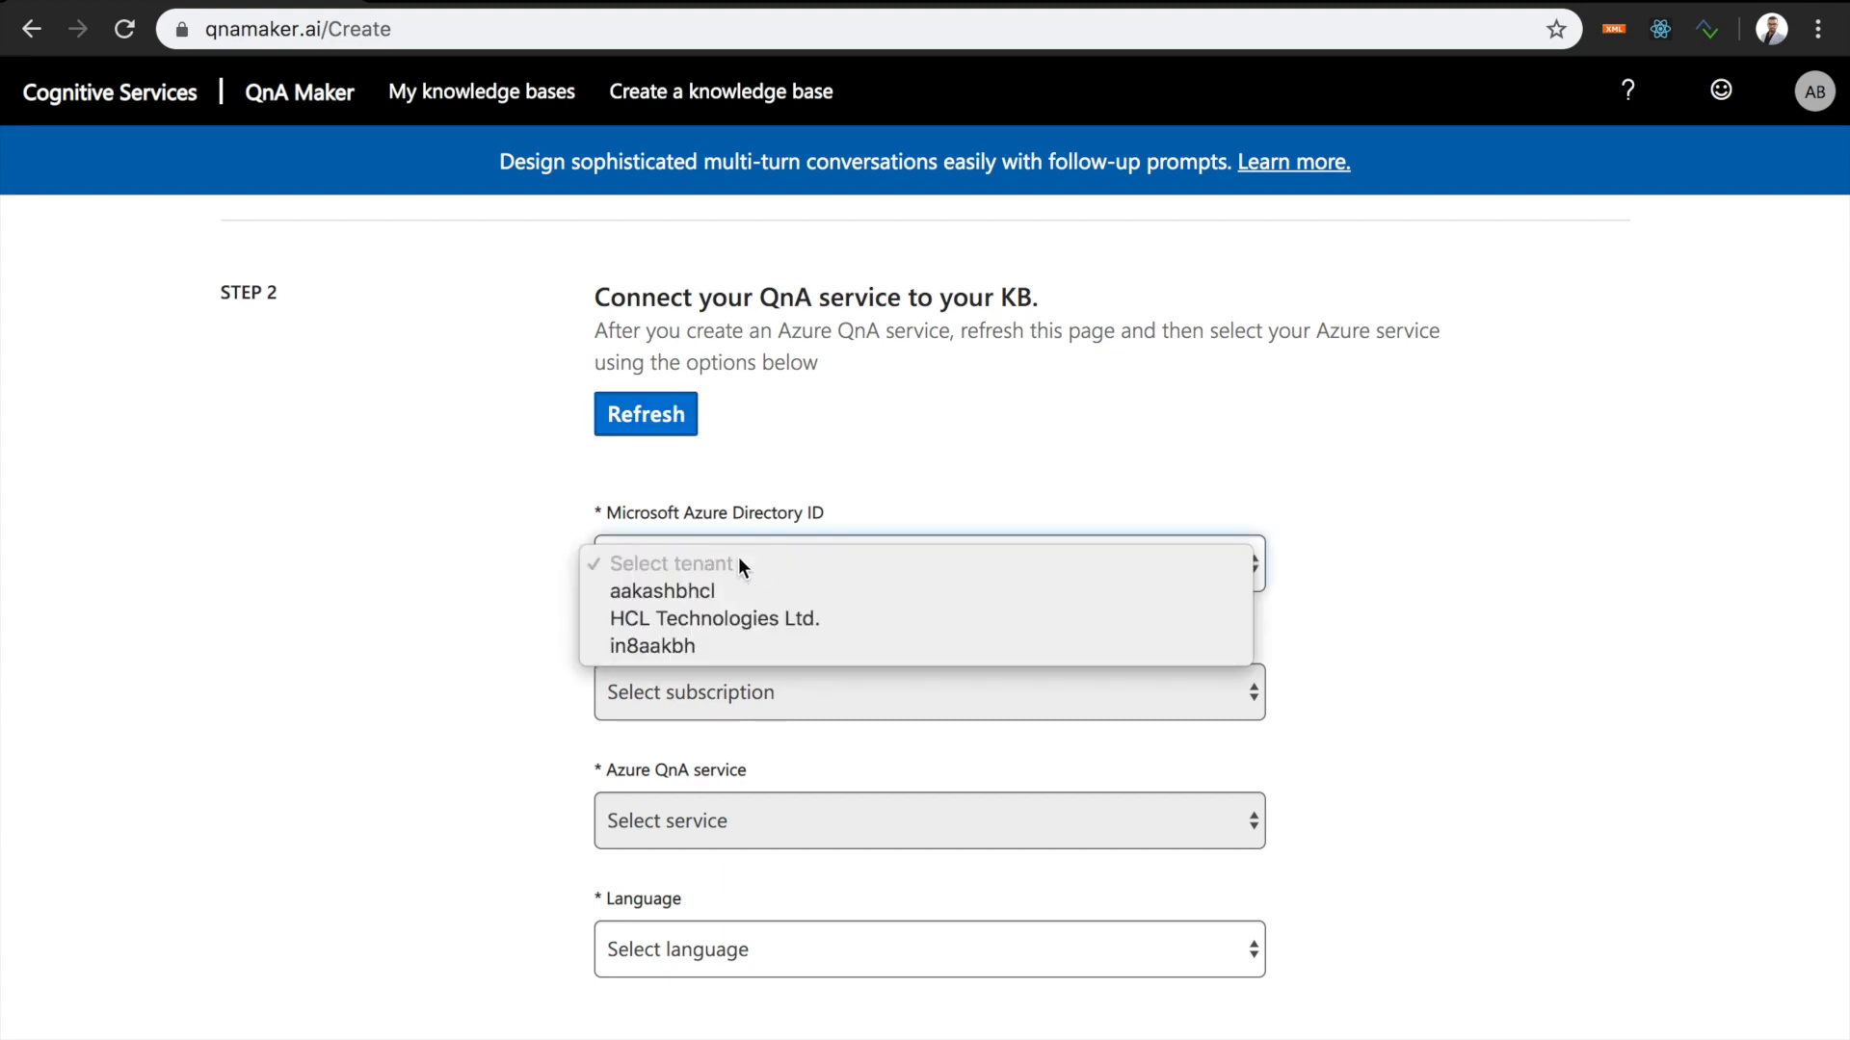
pyautogui.click(682, 591)
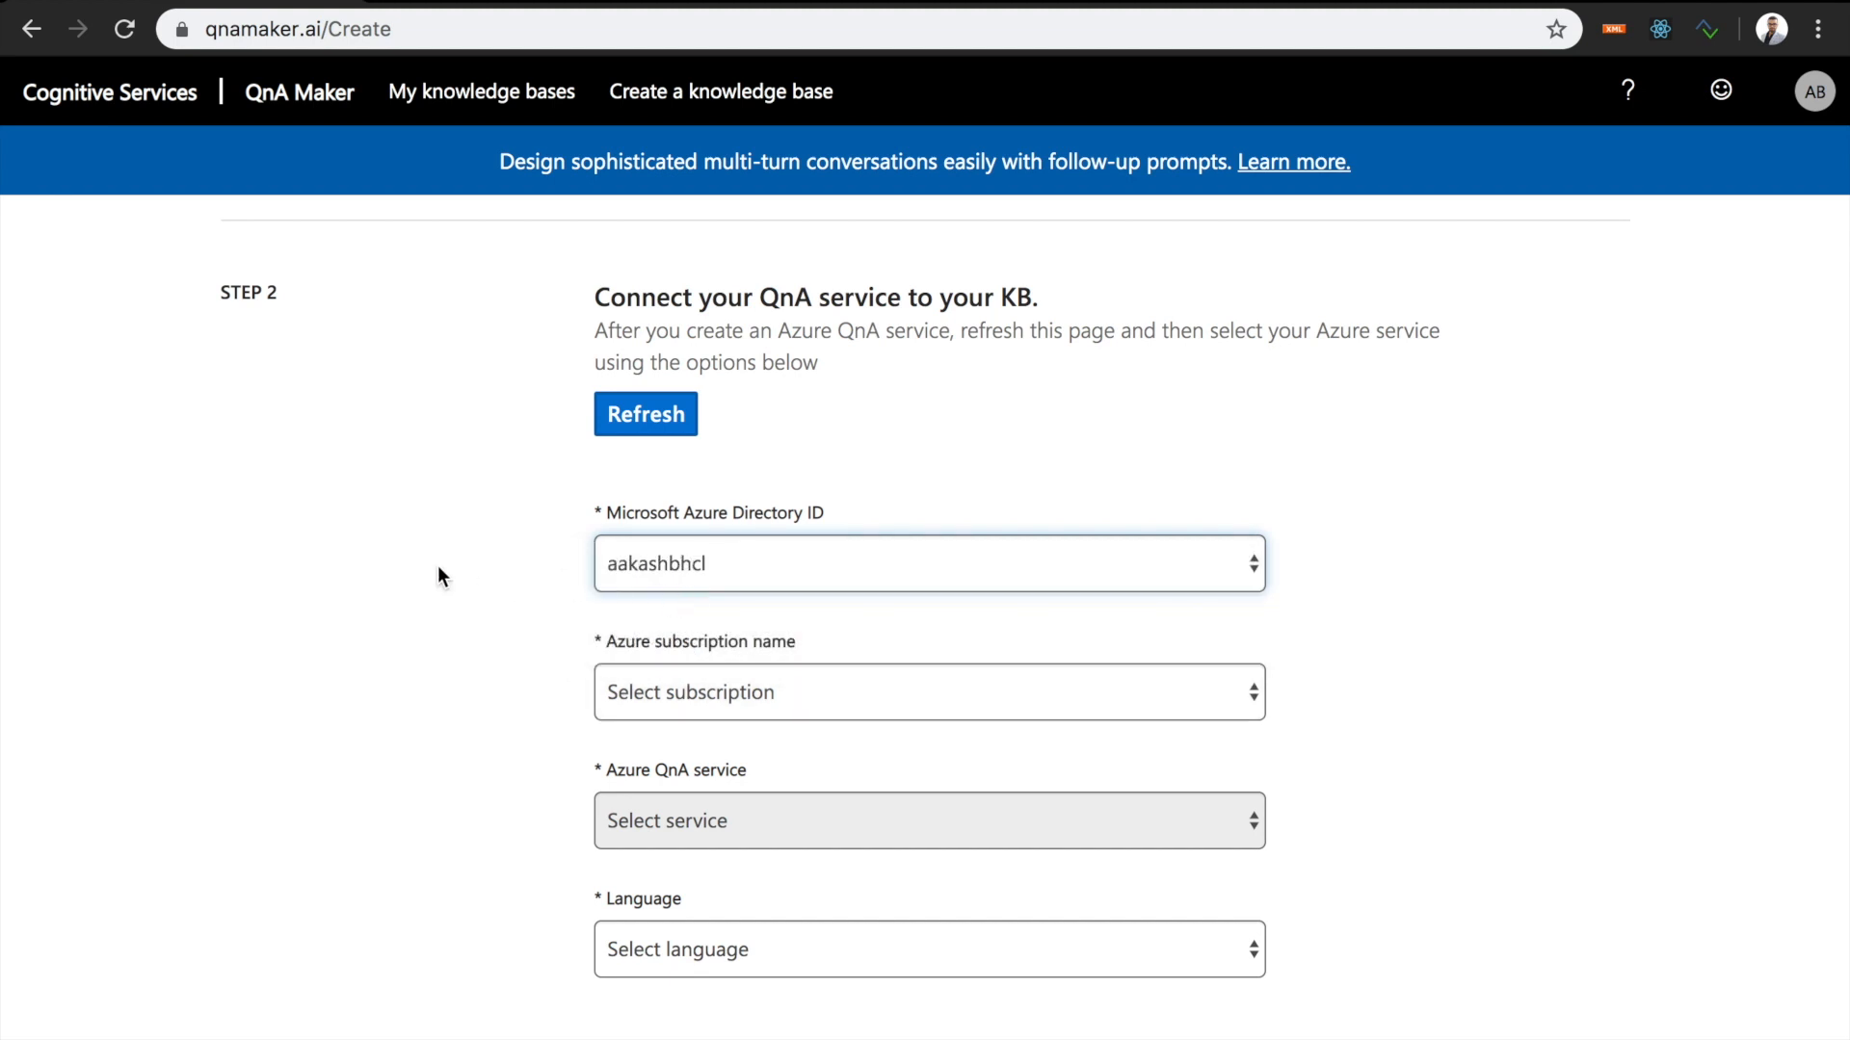
pyautogui.click(730, 706)
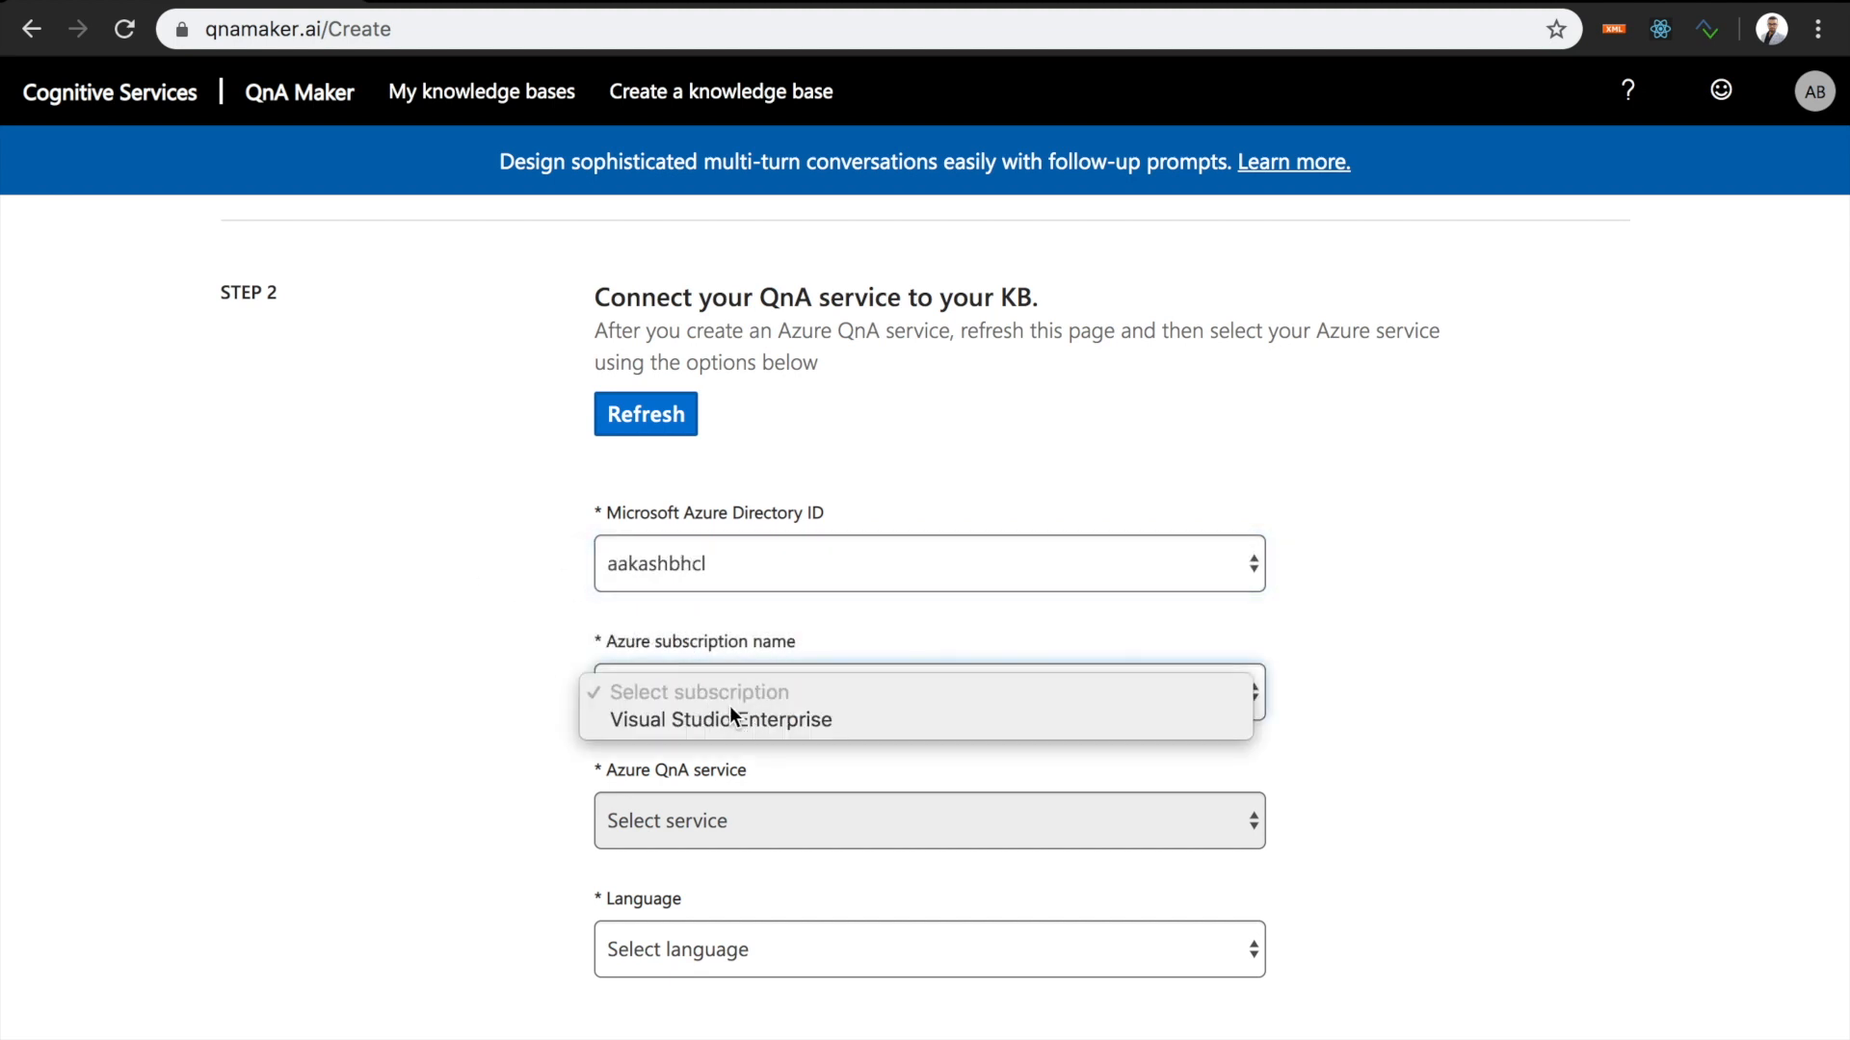
pyautogui.click(709, 717)
# - Connect the knowledge base to the GAVDemoService QnA service and set its language to English
pyautogui.scroll(-3, 534, 776)
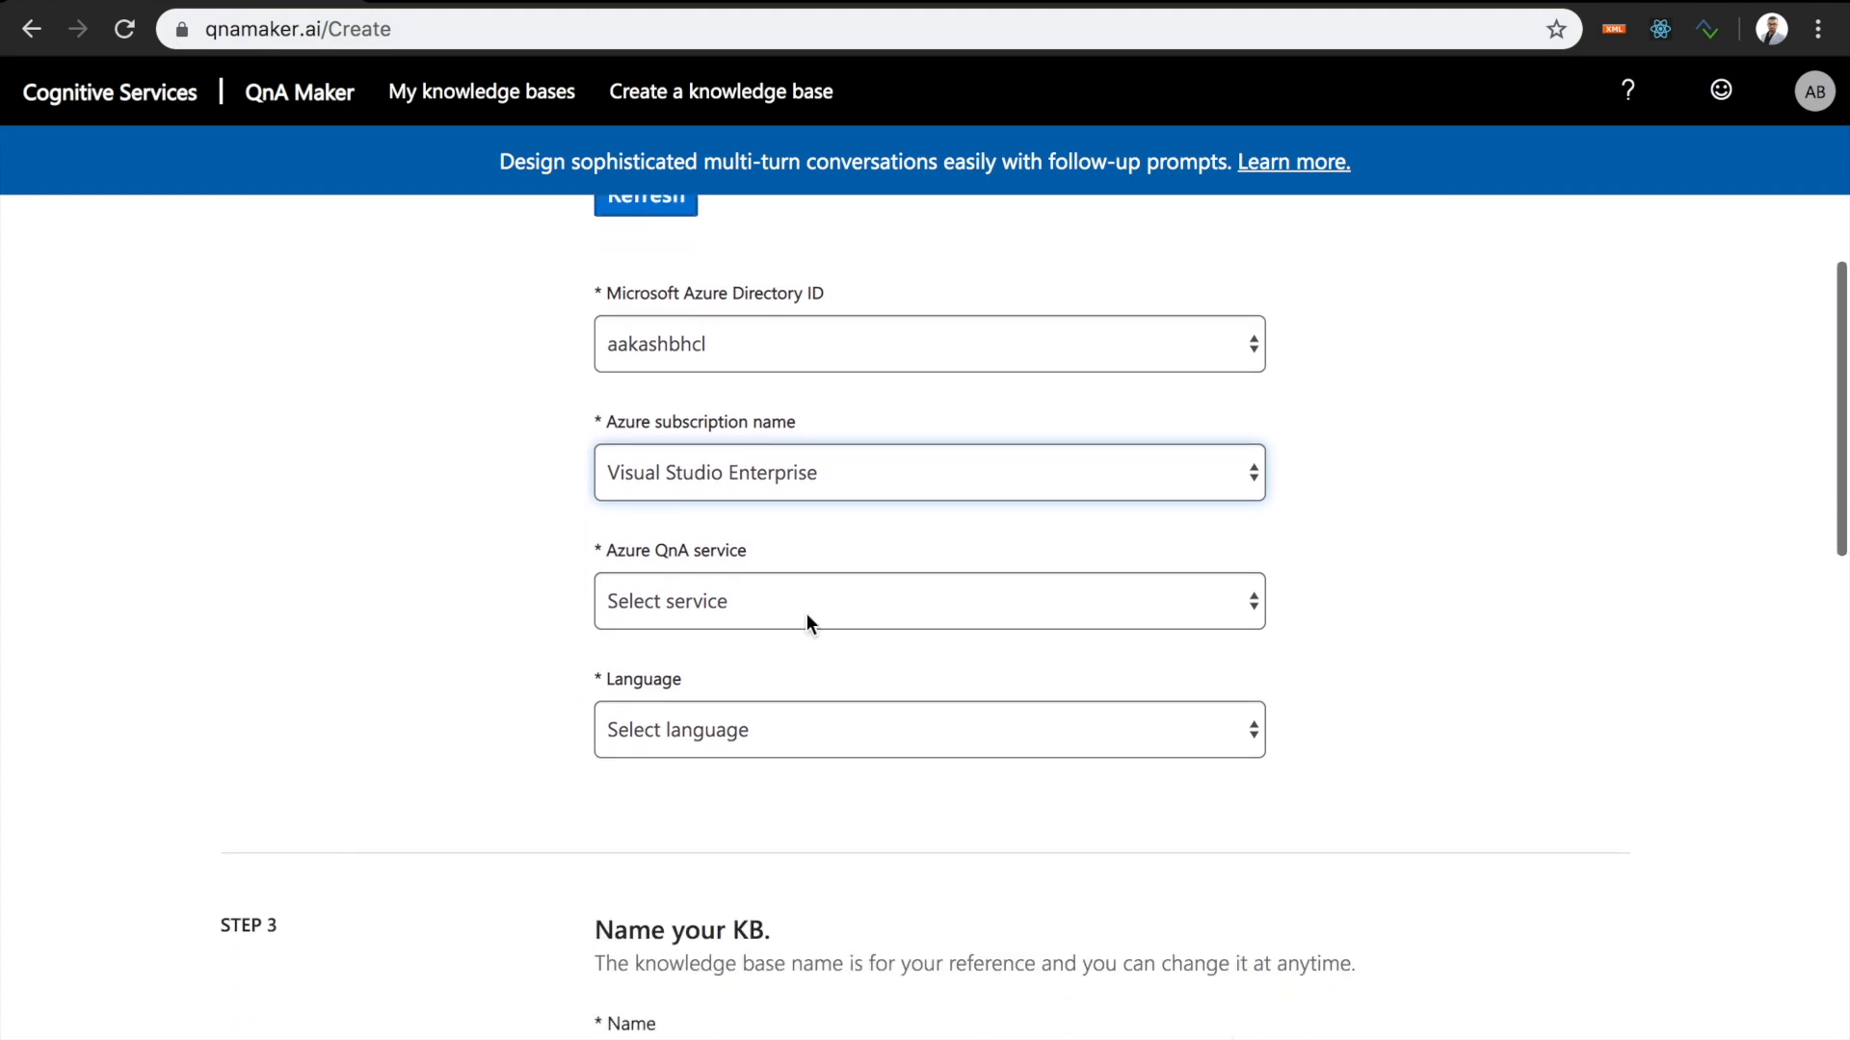
pyautogui.click(809, 615)
pyautogui.click(738, 627)
pyautogui.click(778, 738)
pyautogui.click(651, 818)
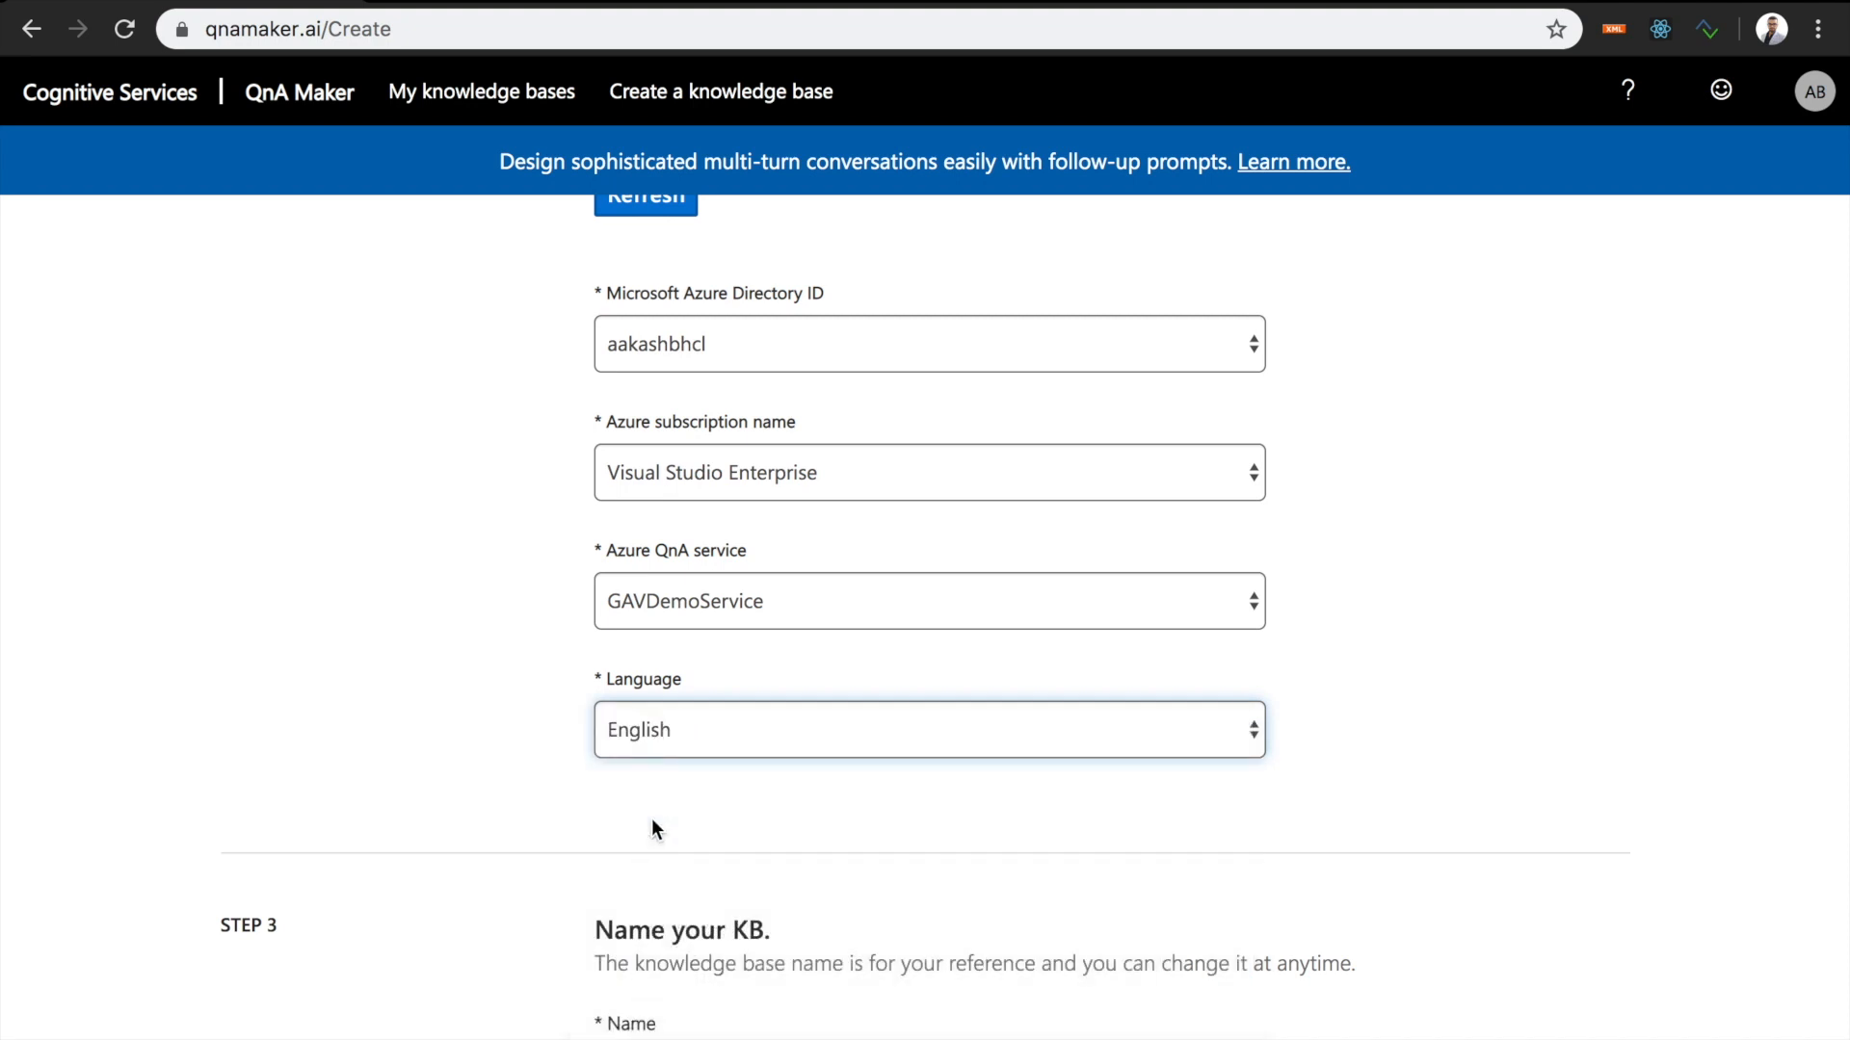
# - Name the knowledge base GAVDemoKB
pyautogui.scroll(-3, 146, 621)
pyautogui.scroll(-4, 145, 626)
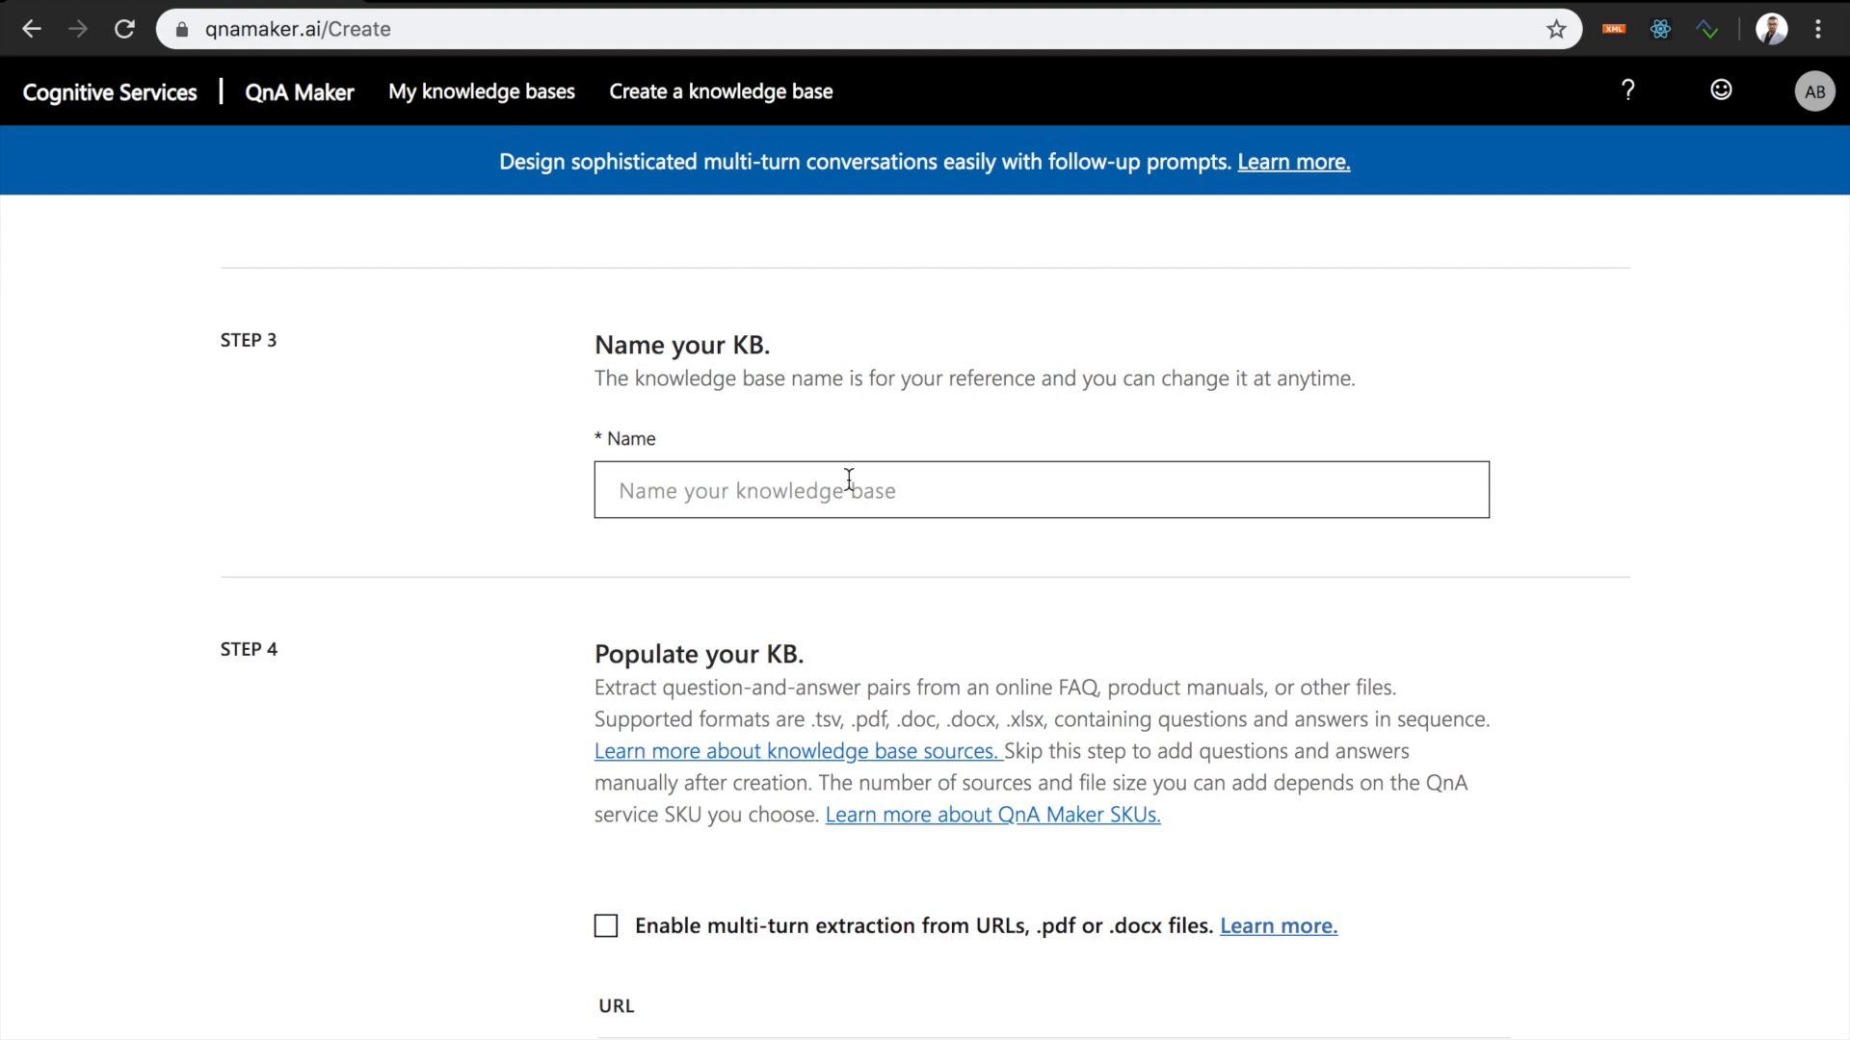
pyautogui.click(849, 479)
pyautogui.write('GAV')
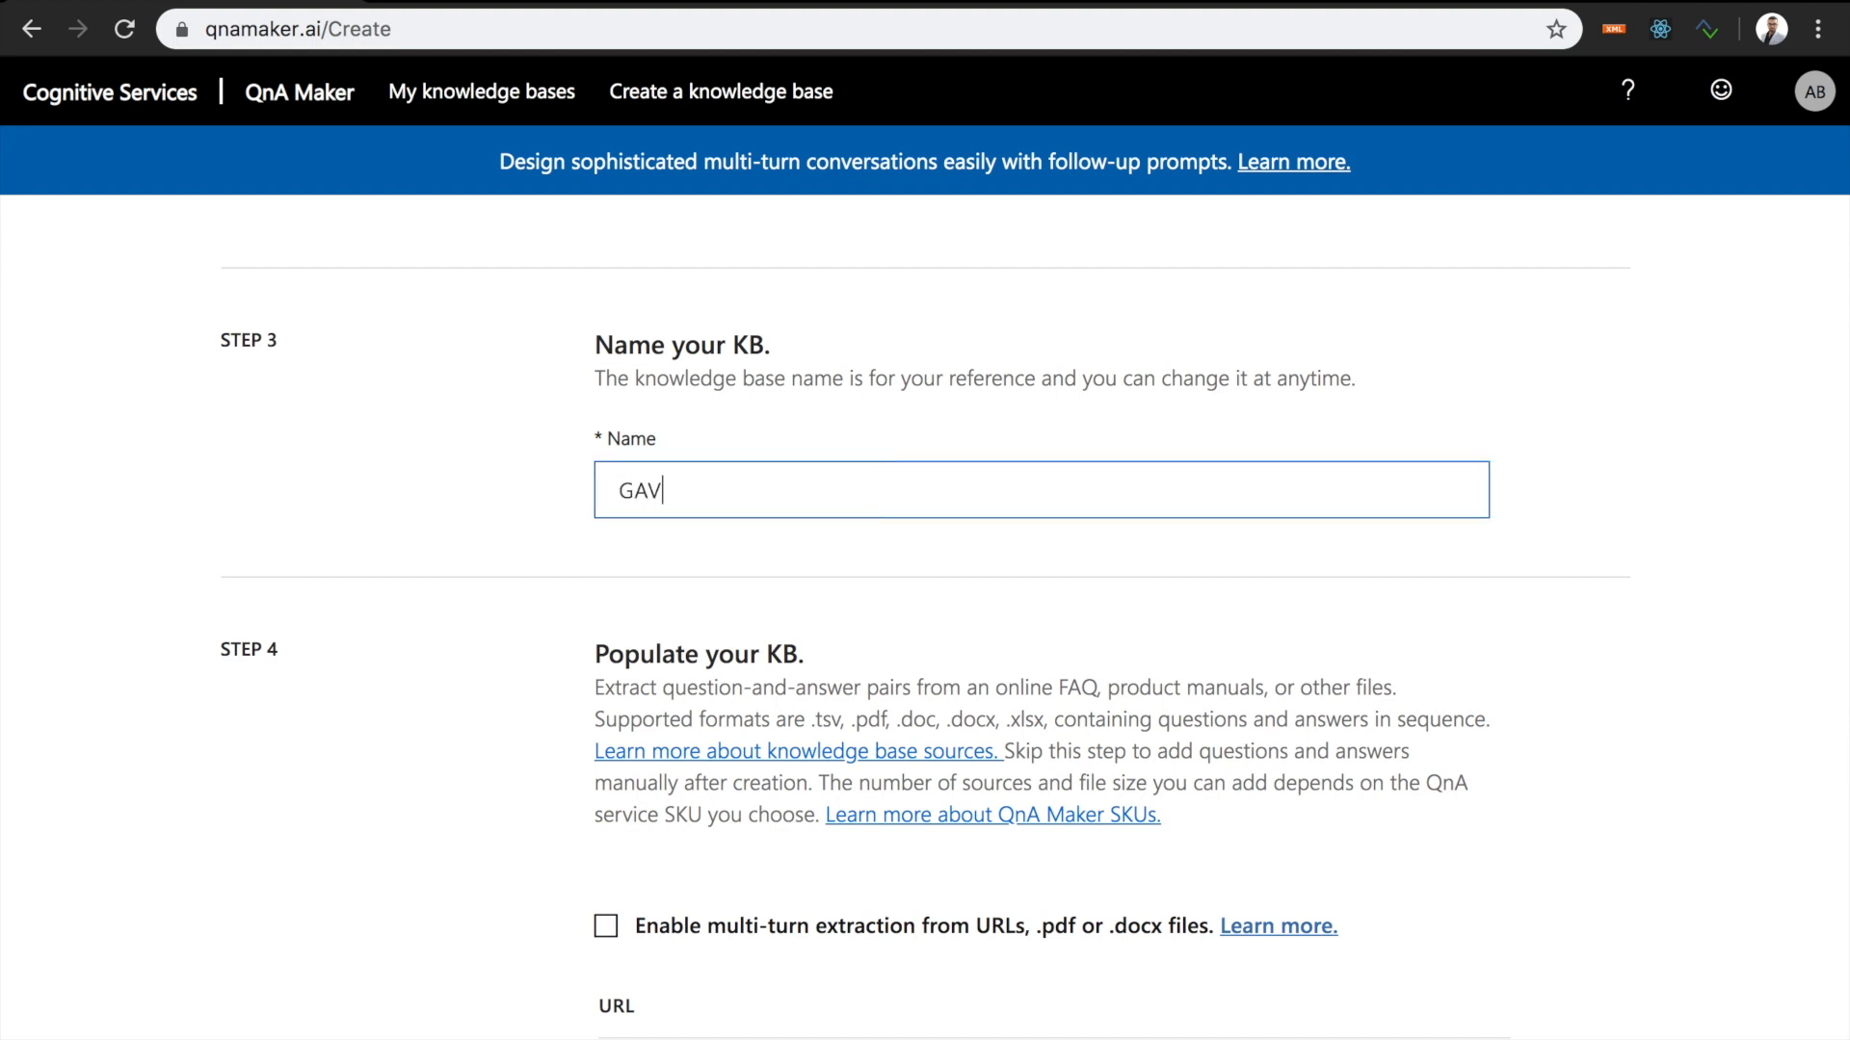
pyautogui.write('DemoKB')
# - Search Google for "office 365 faq" in a new browser tab and open the Office 365 Home FAQs result
pyautogui.scroll(-4, 294, 562)
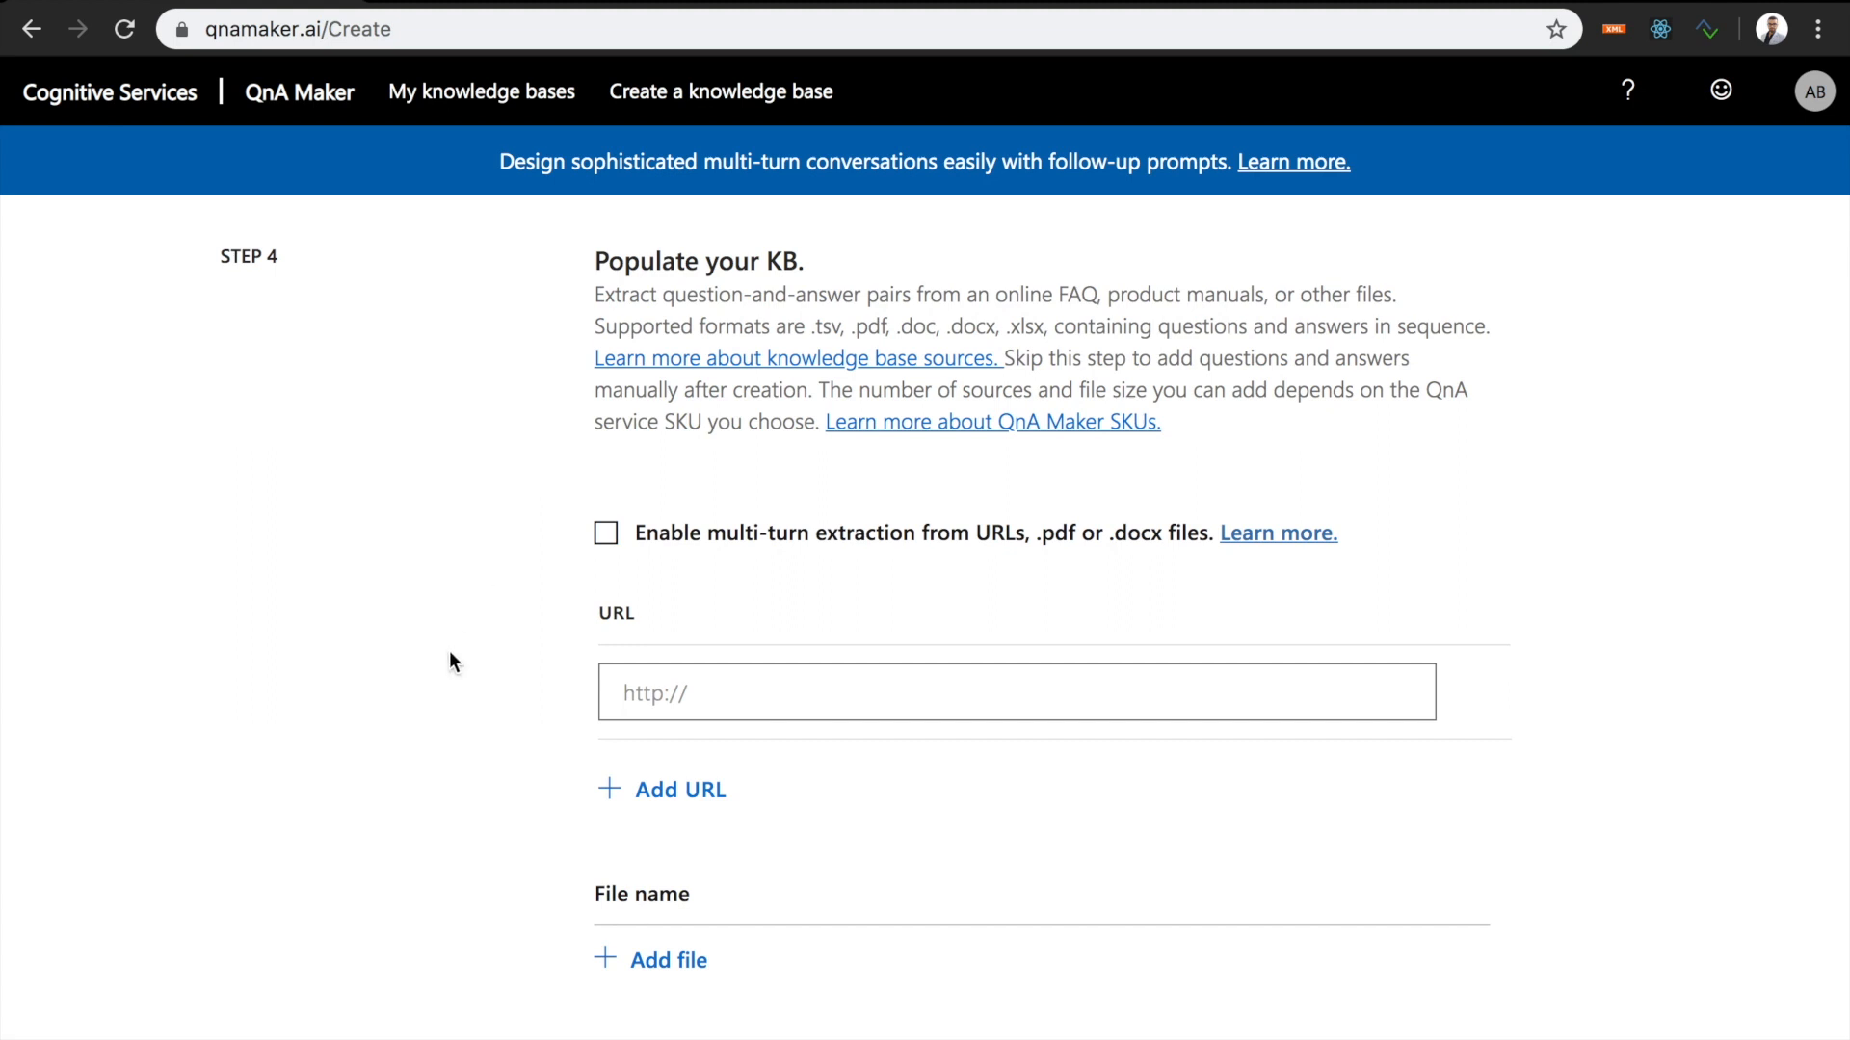
pyautogui.scroll(-3, 452, 658)
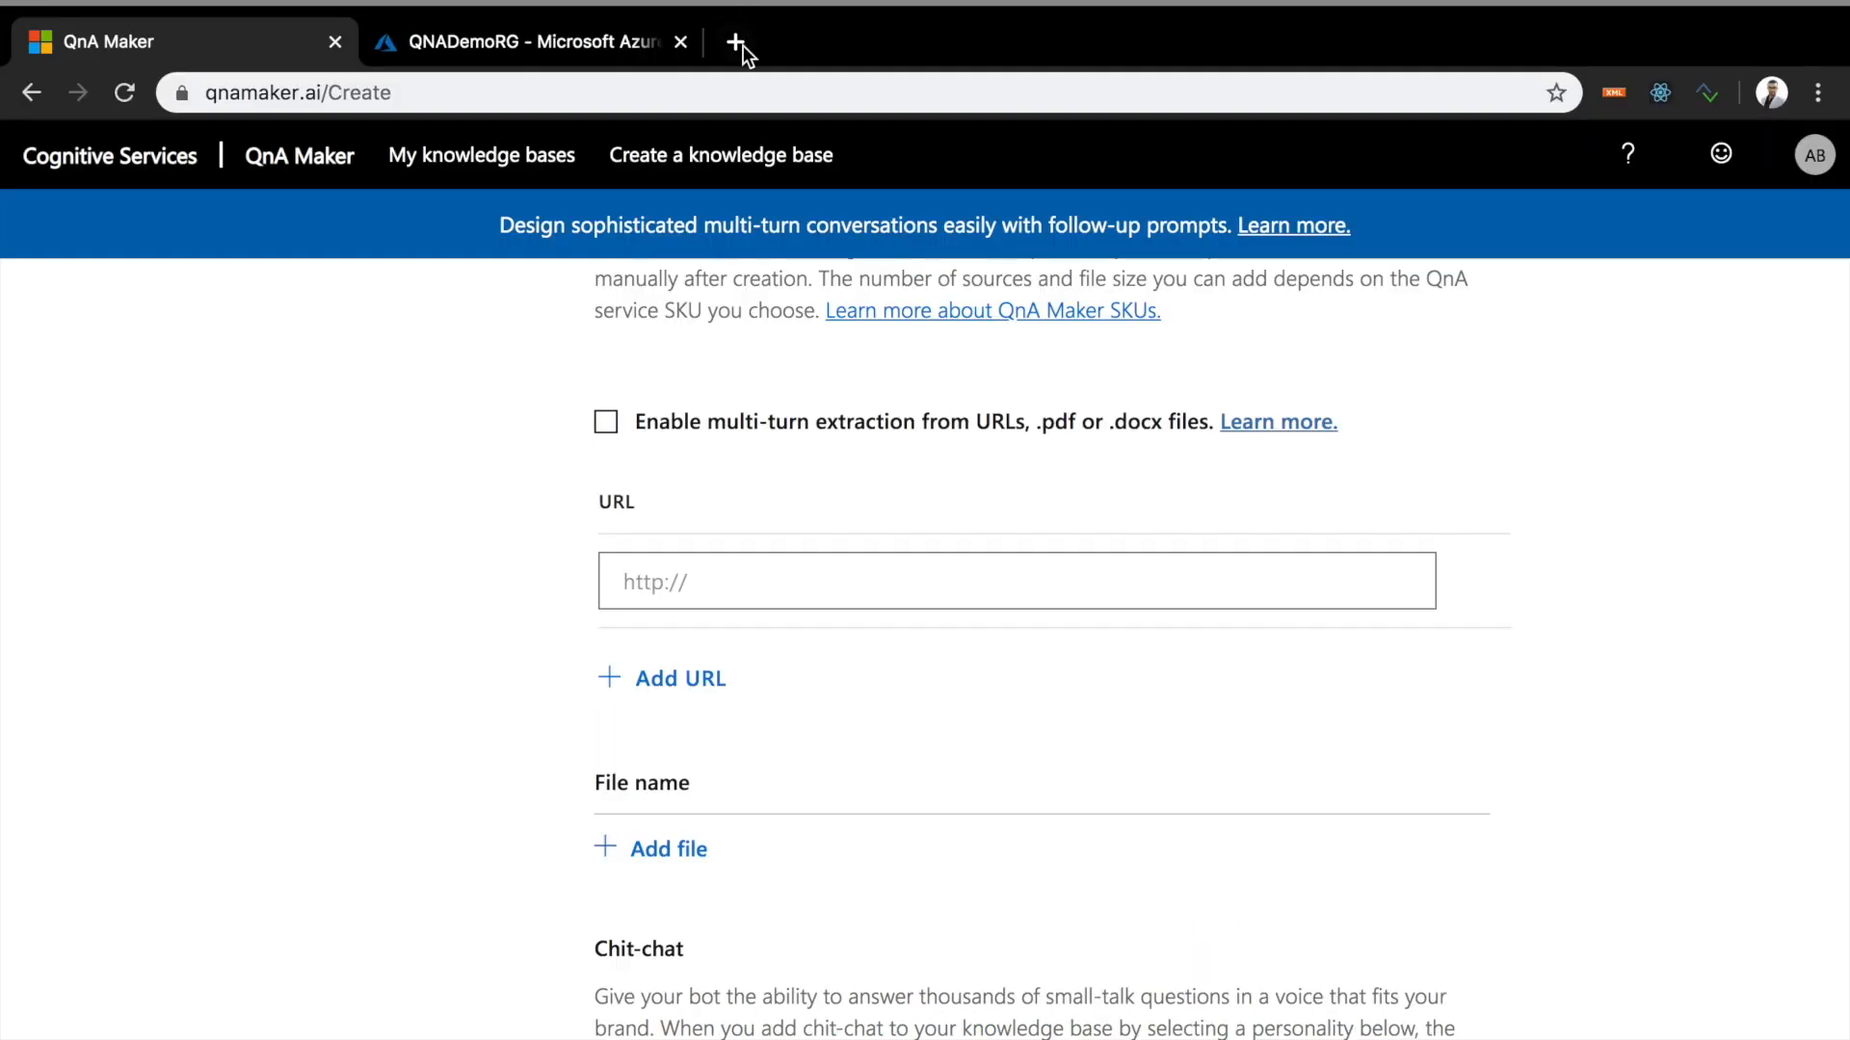
pyautogui.click(743, 43)
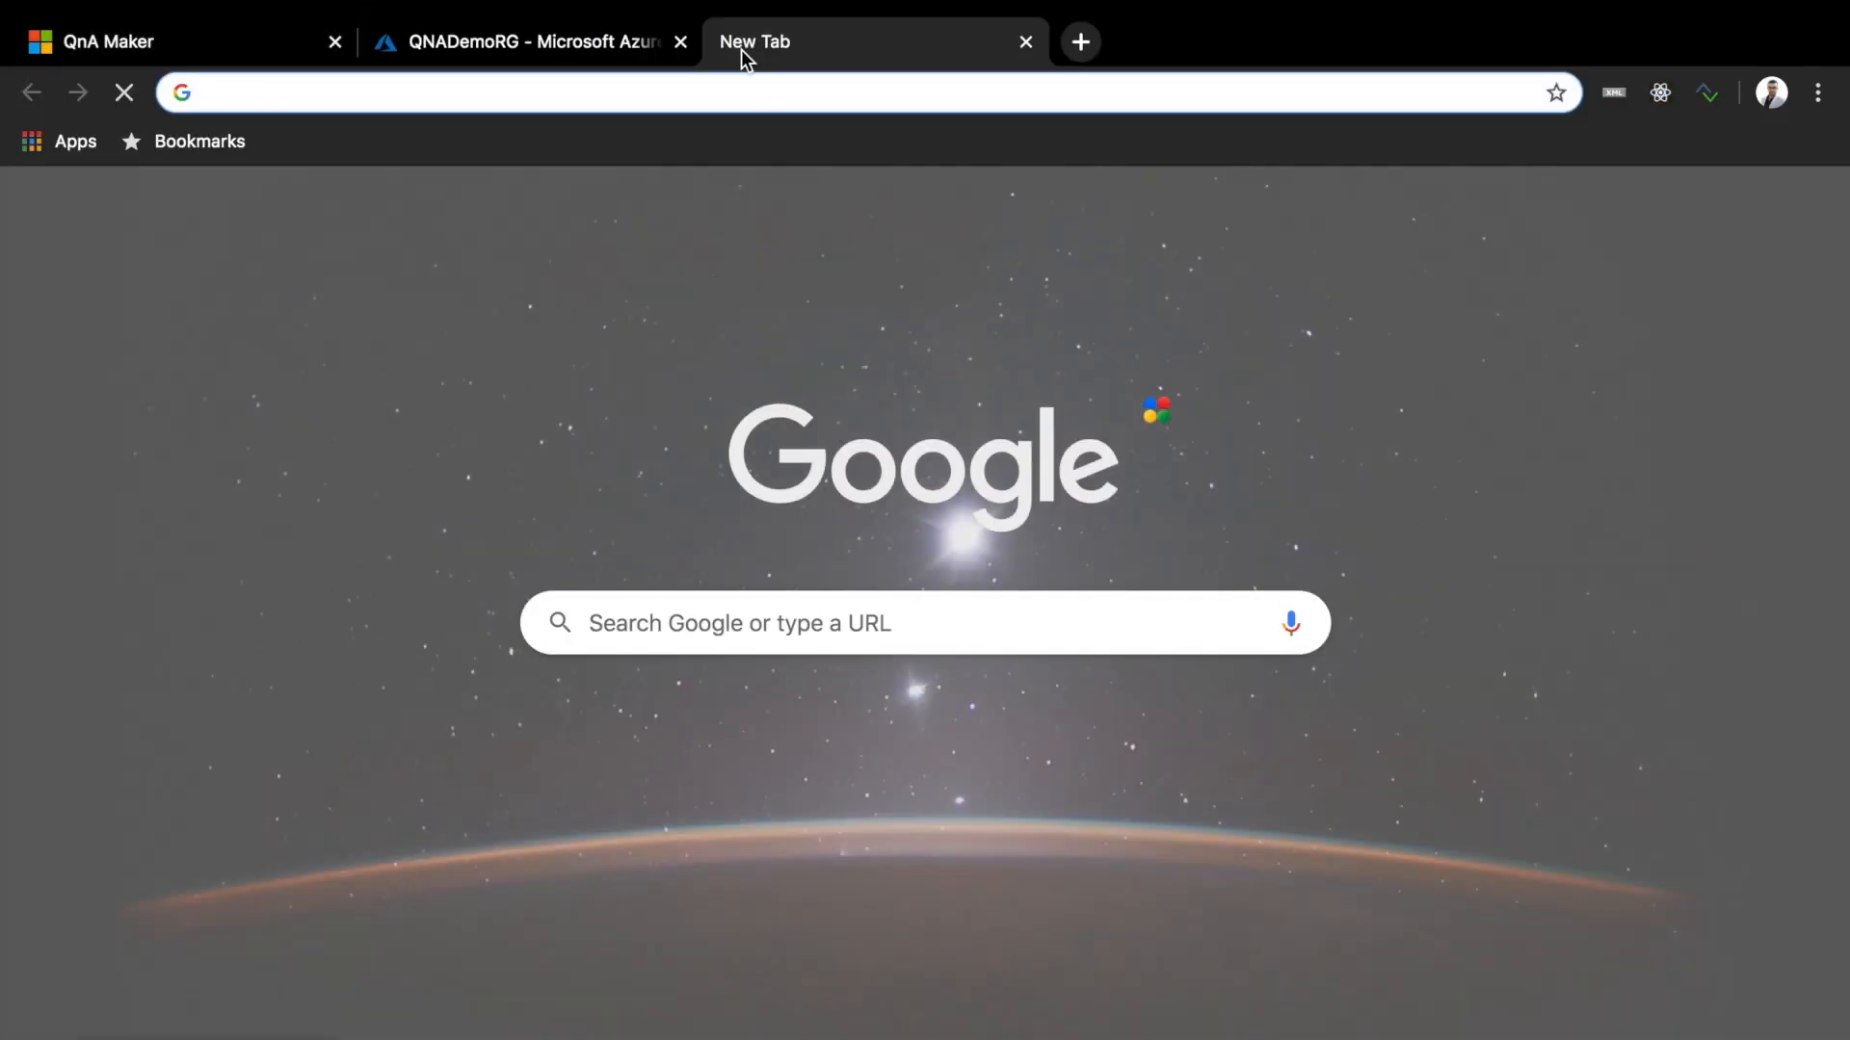
pyautogui.write('offce')
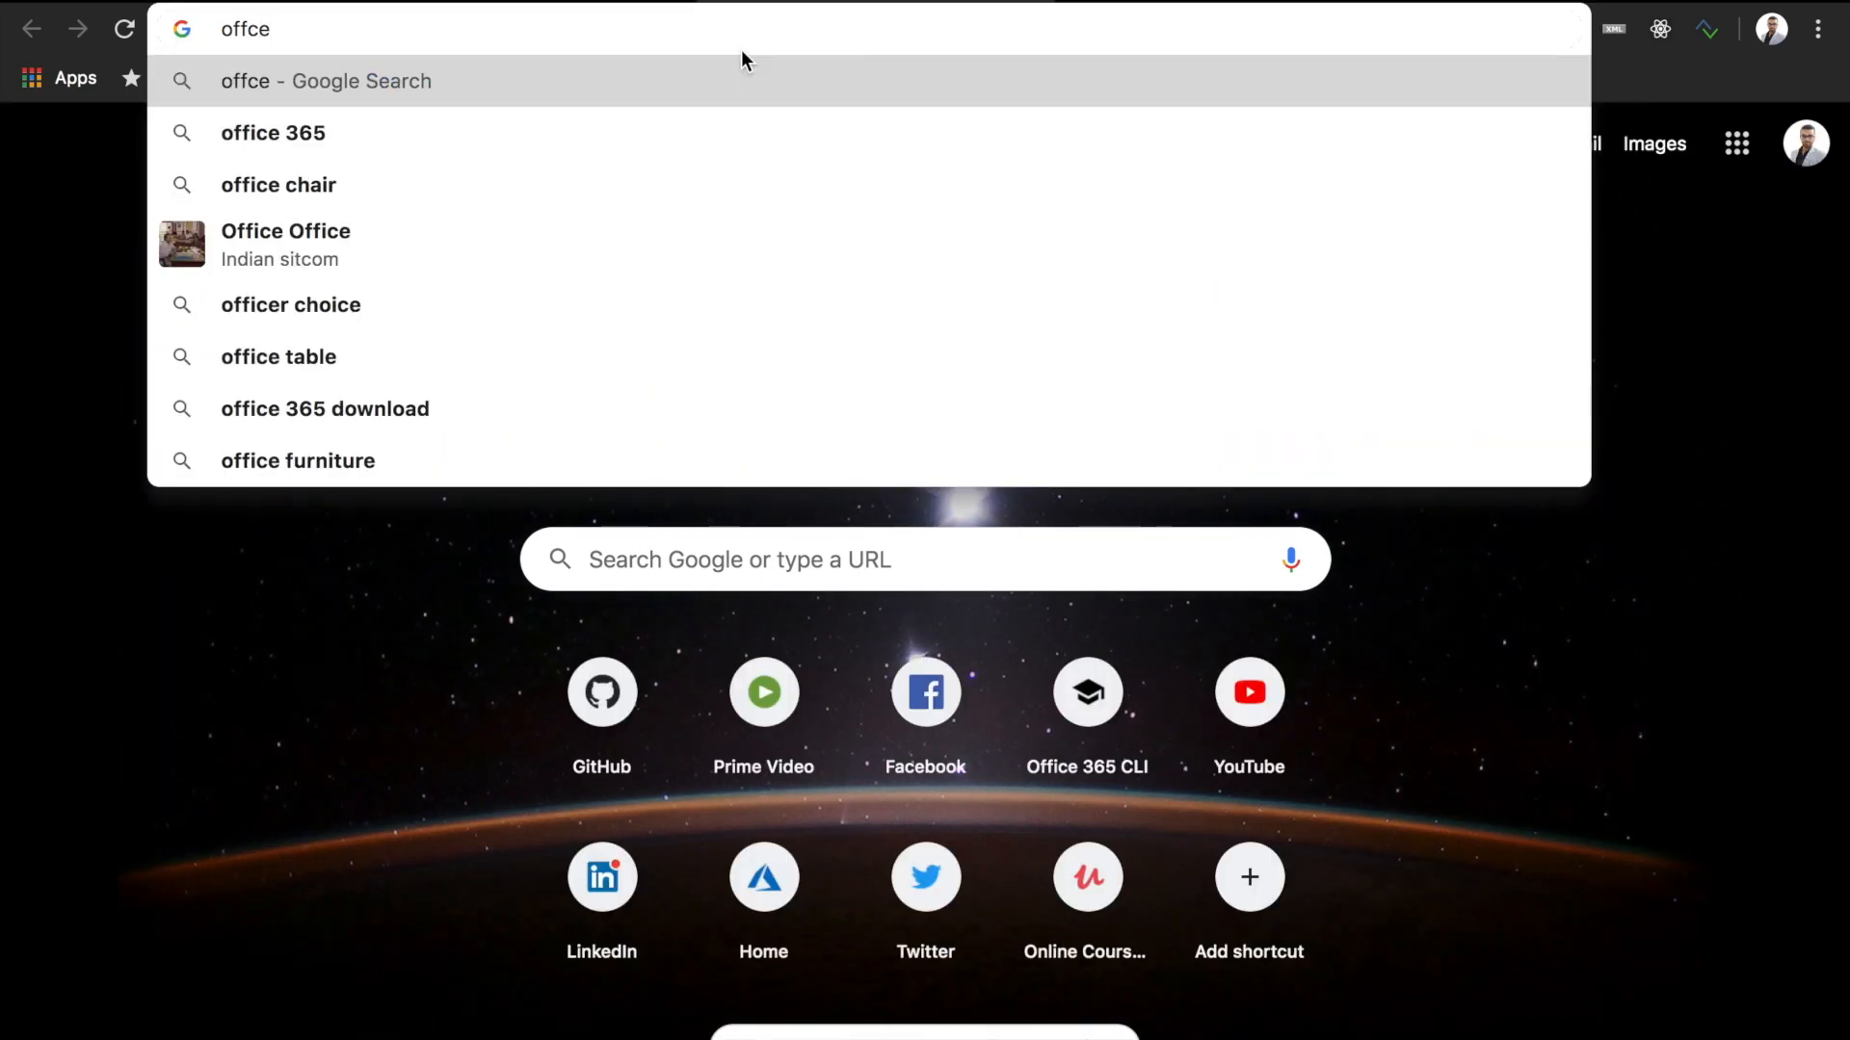
pyautogui.press('BackSpace')
pyautogui.press('BackSpace')
pyautogui.write('ice 3')
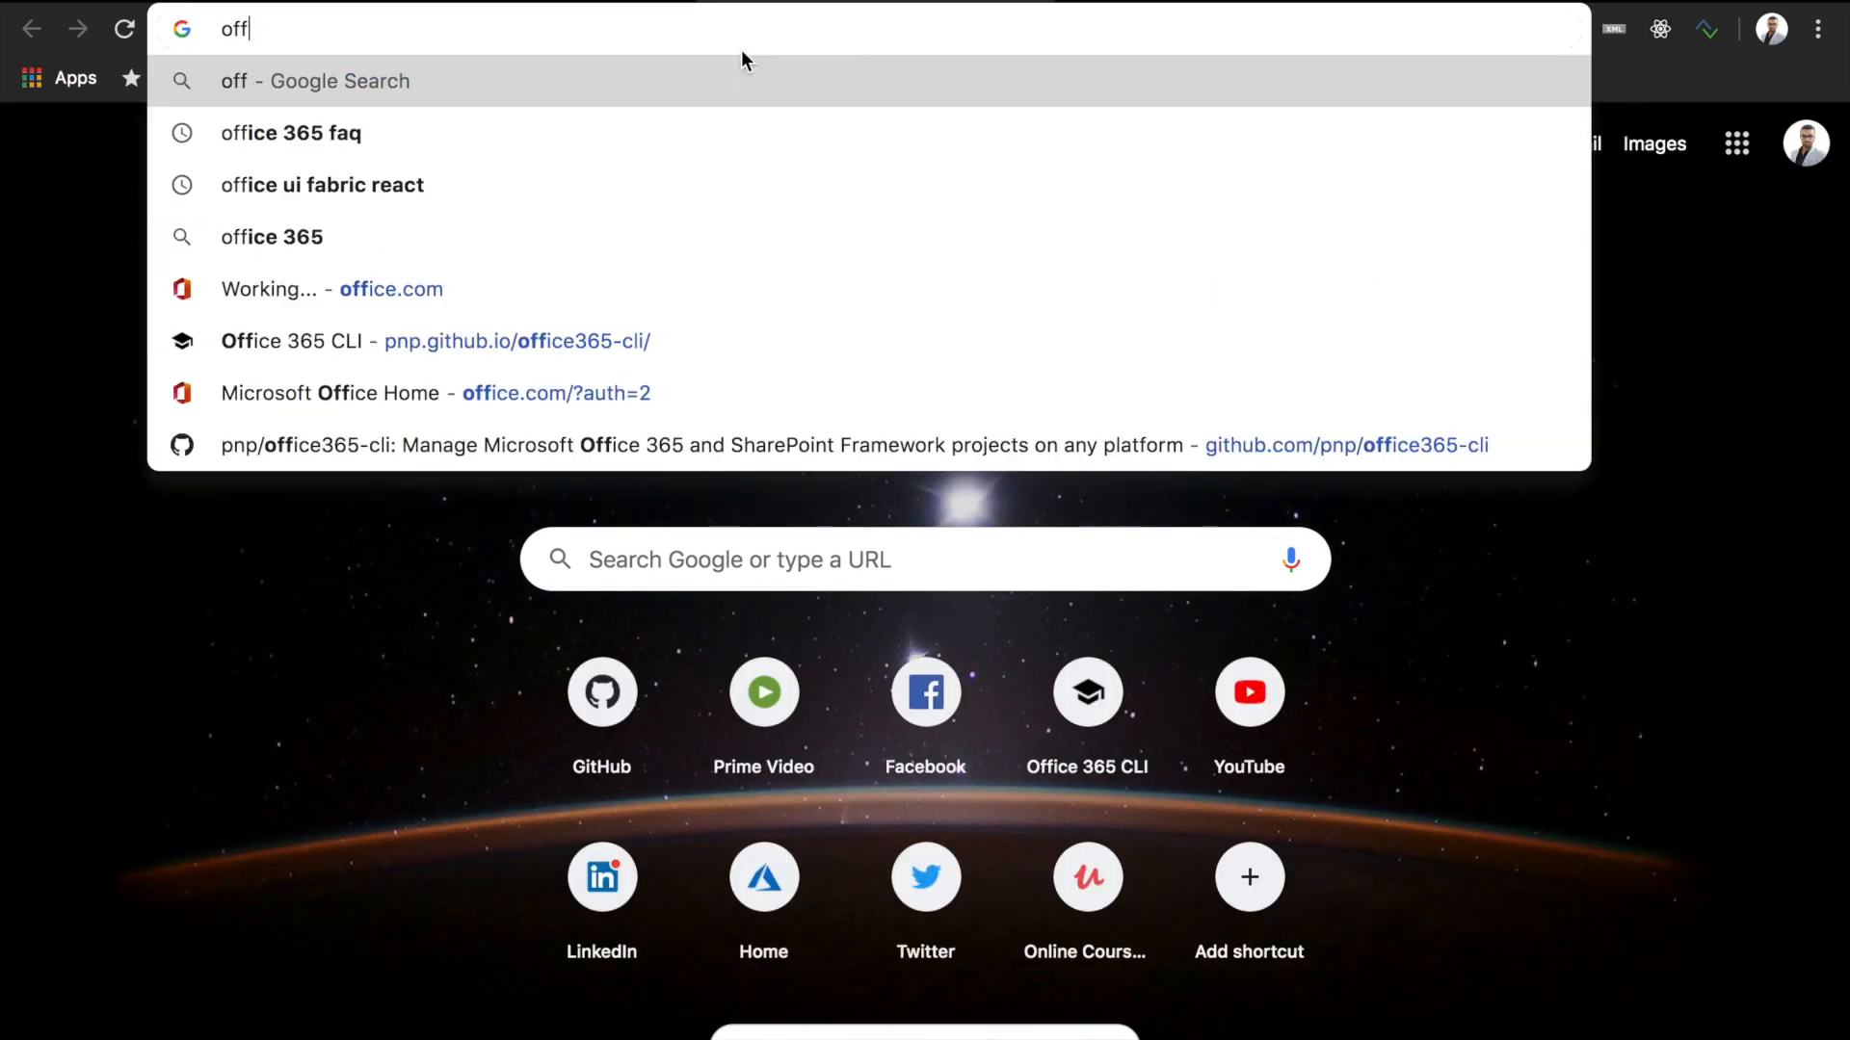
pyautogui.write('65')
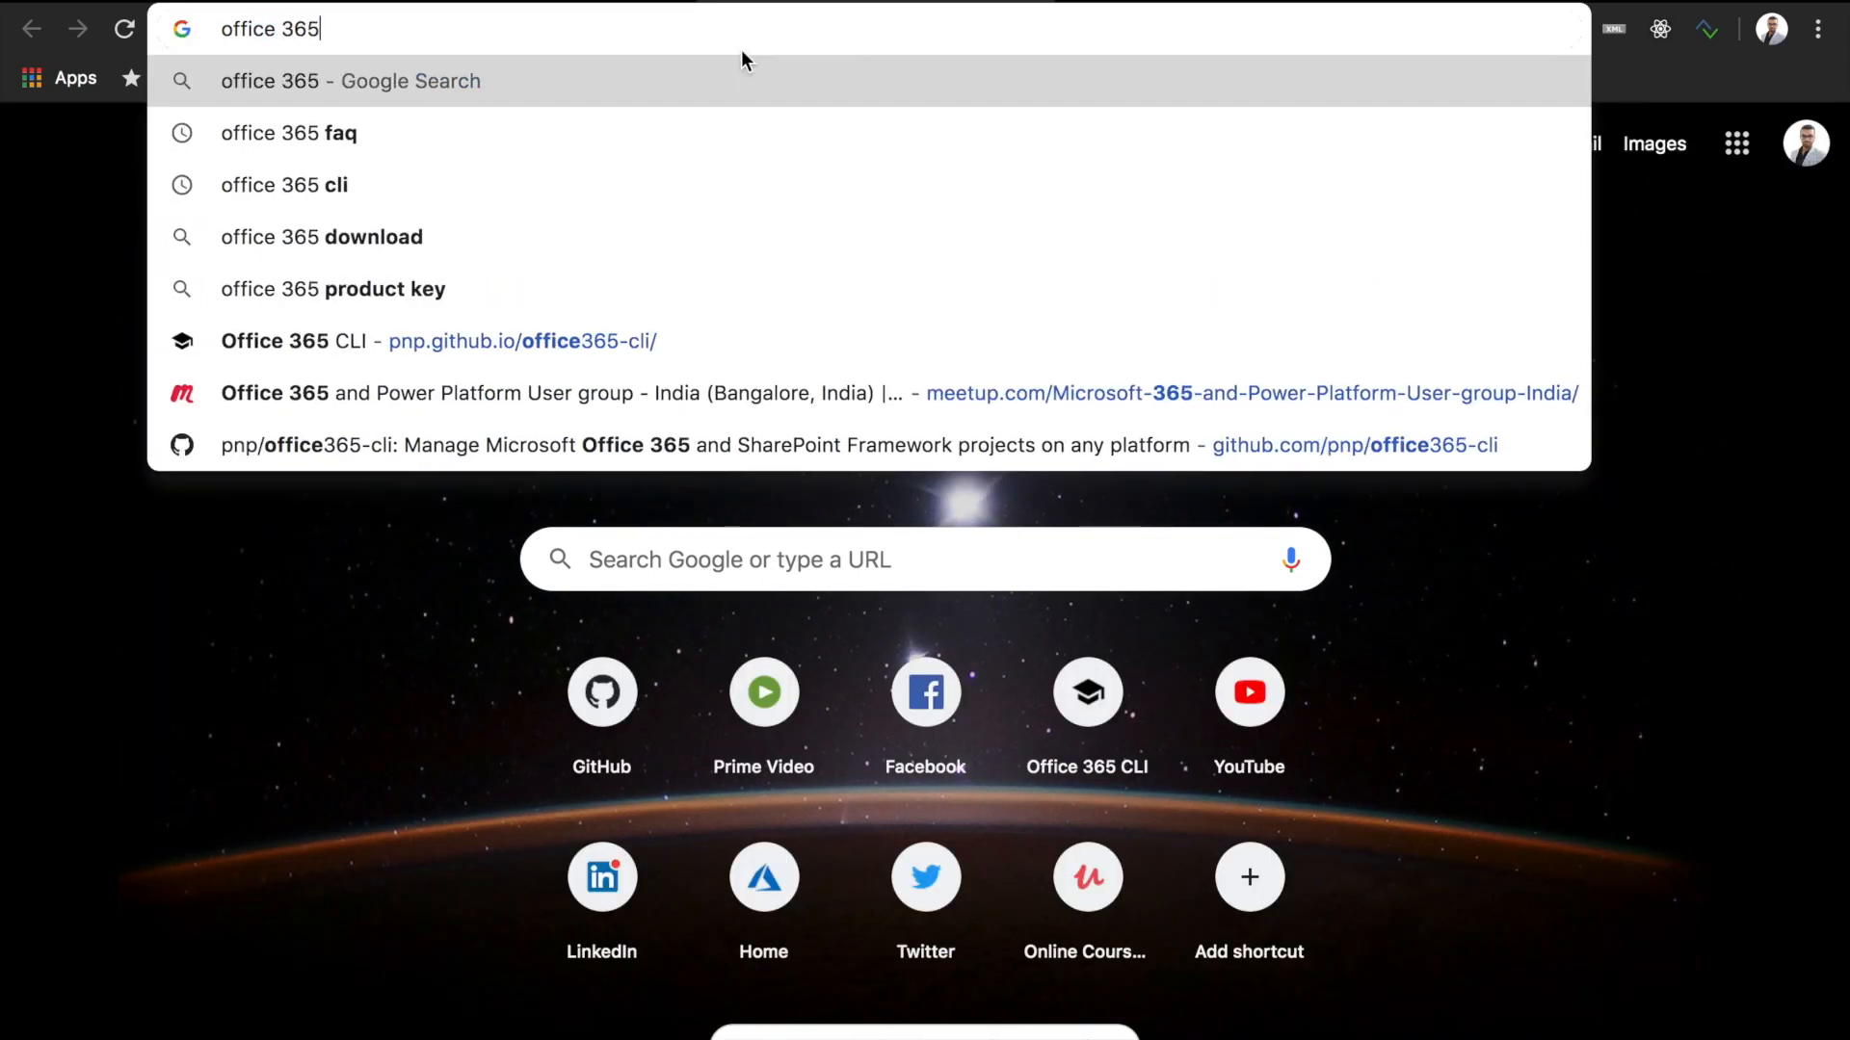
pyautogui.press('Down')
pyautogui.press('Return')
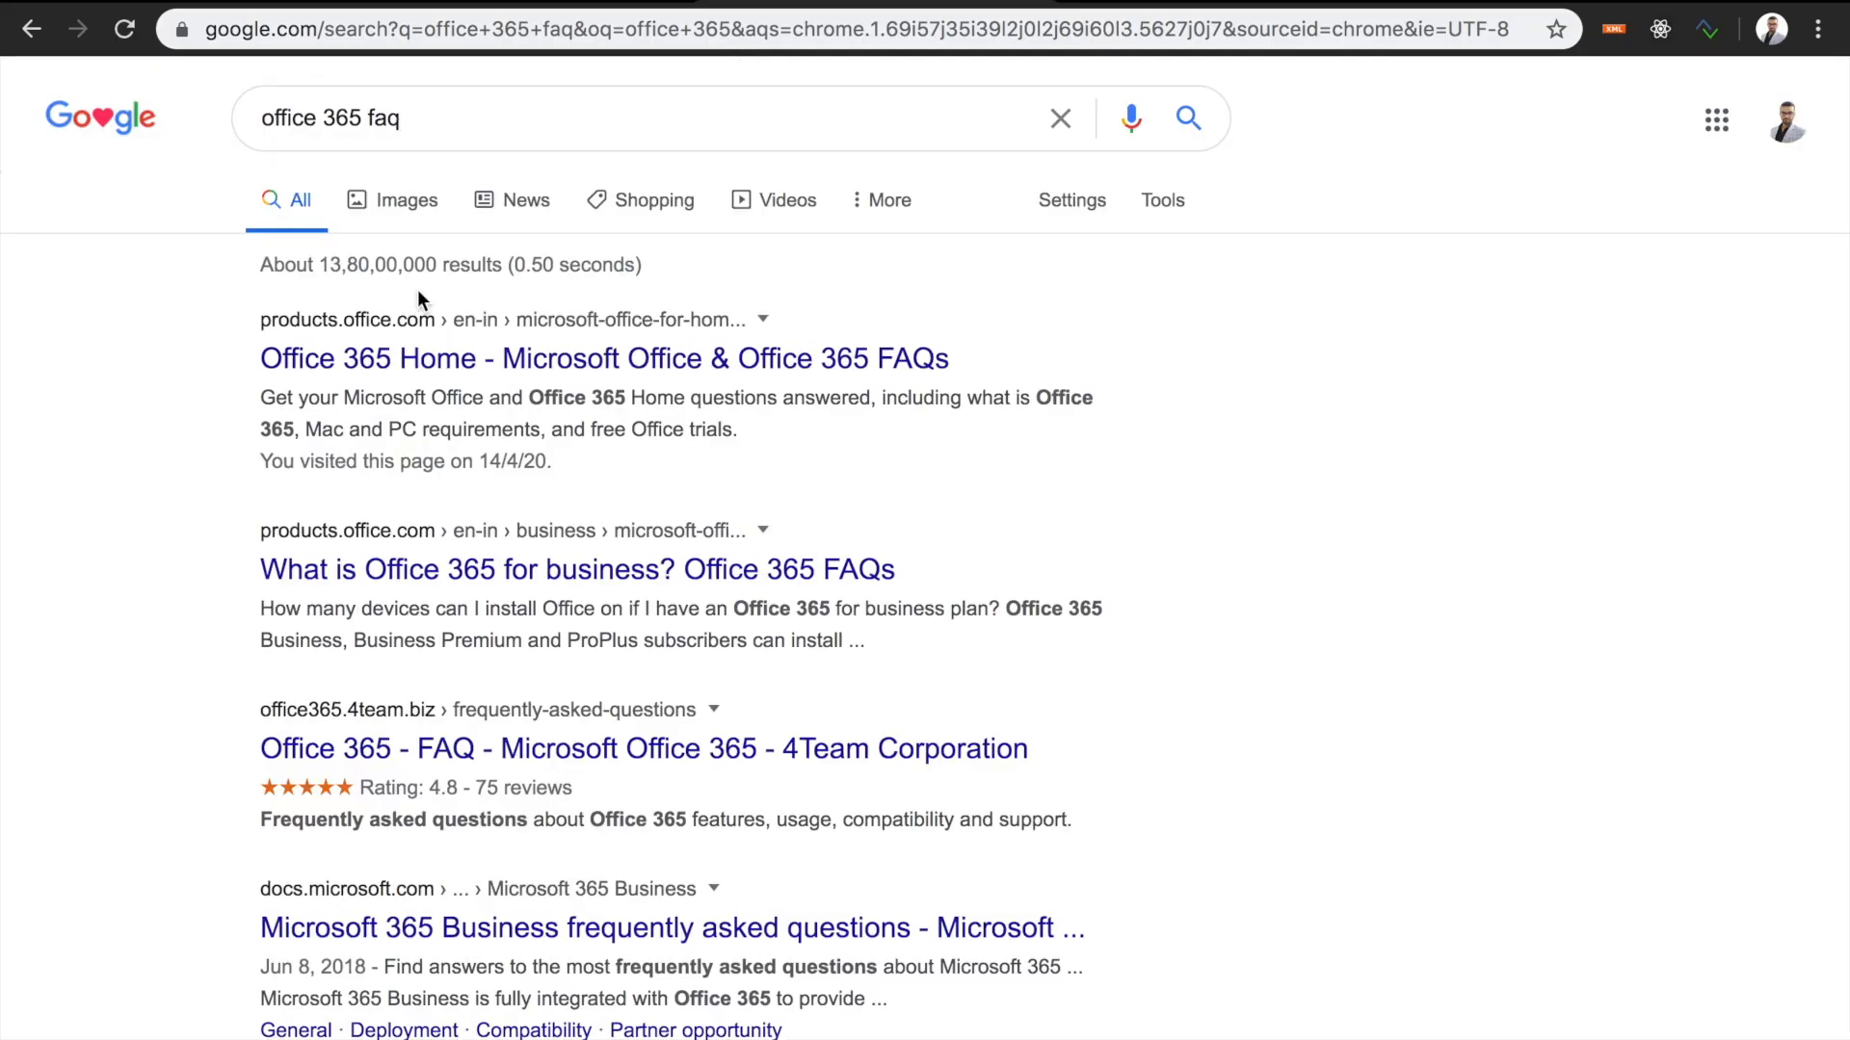
pyautogui.click(379, 356)
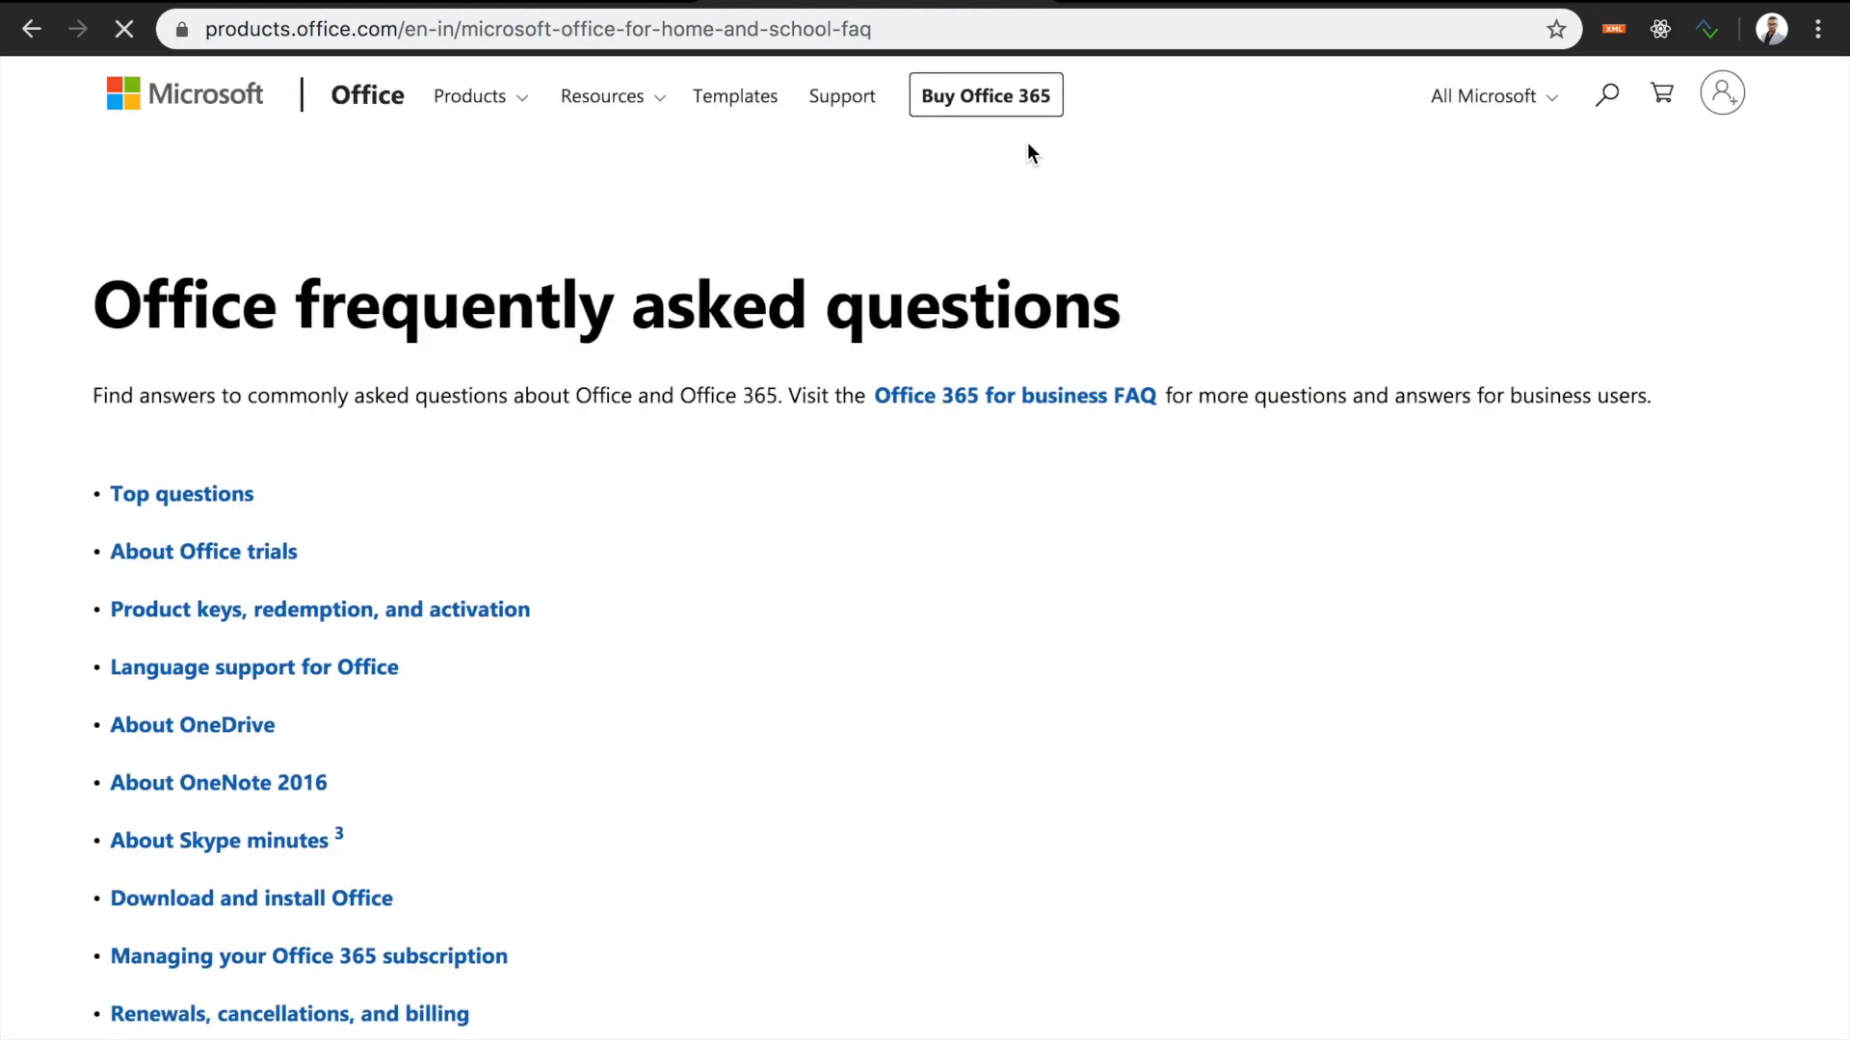
# - Expand the FAQ question about using an existing Microsoft account or creating a new one, and copy the page's URL
pyautogui.scroll(-12, 590, 449)
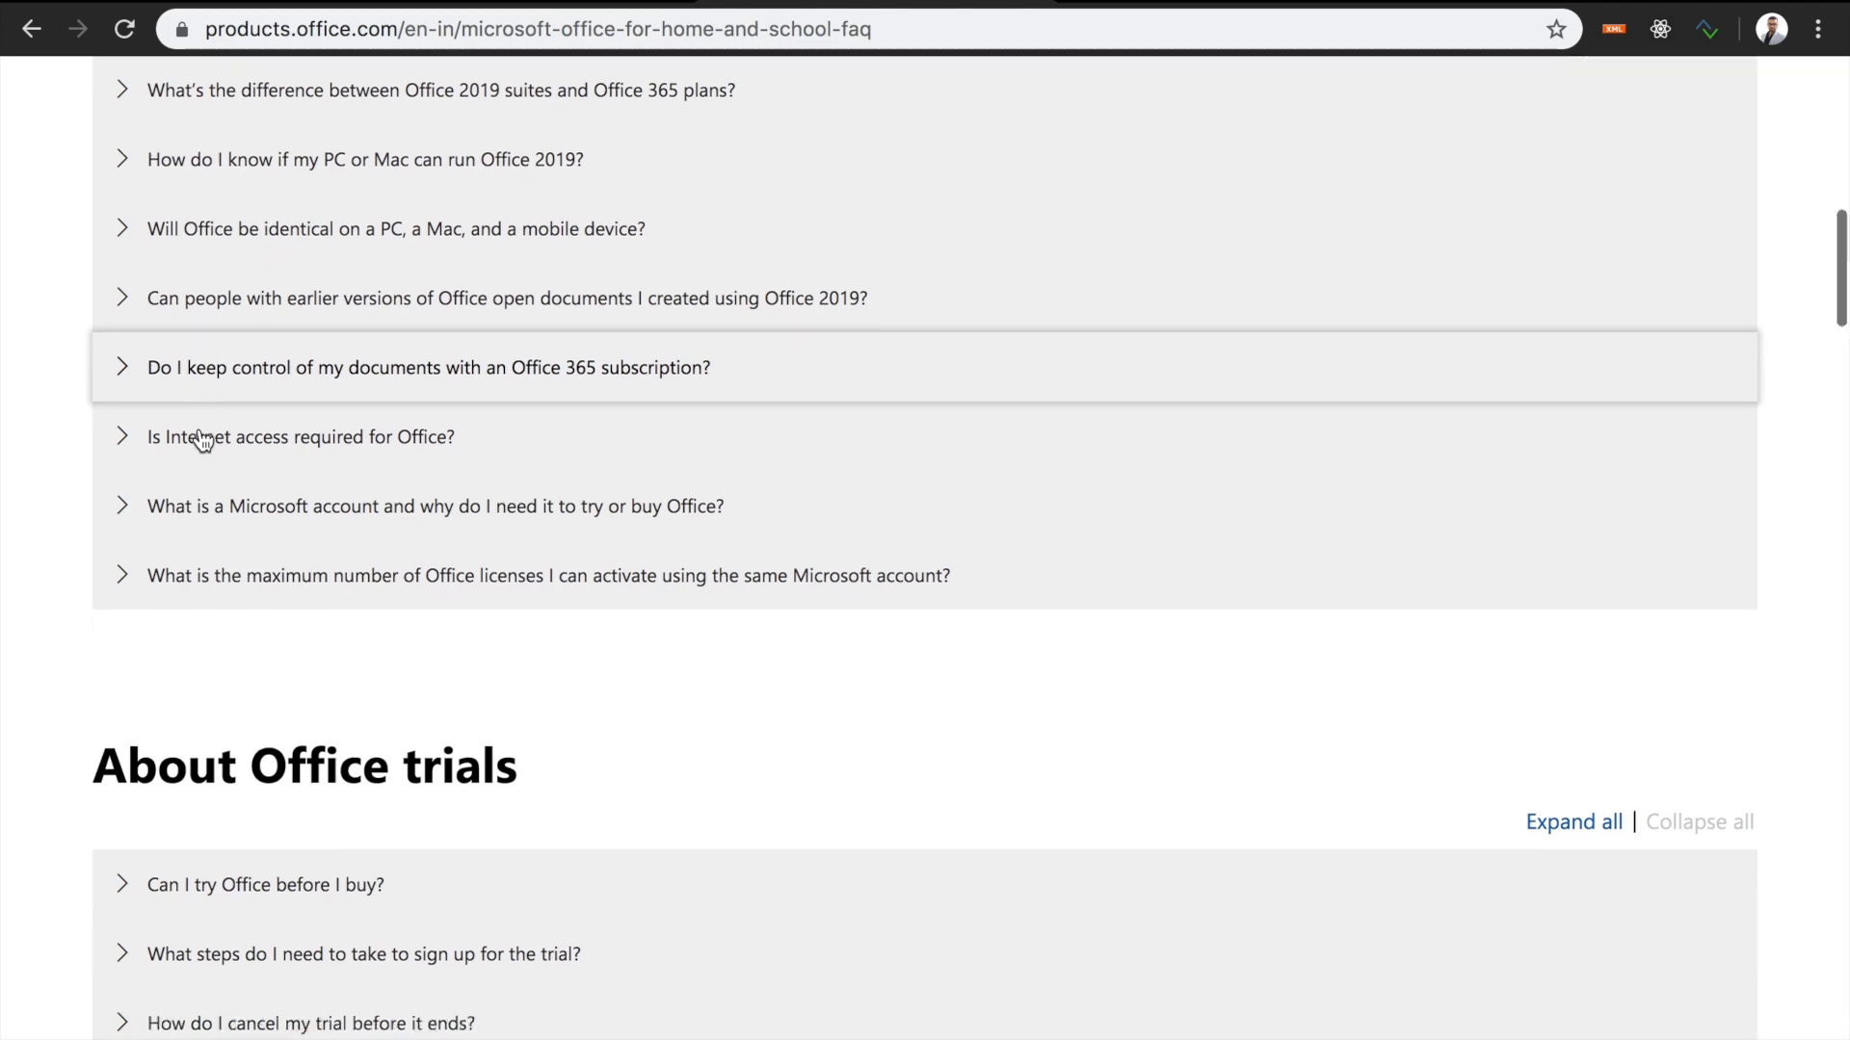
pyautogui.scroll(-9, 200, 429)
pyautogui.scroll(-5, 199, 430)
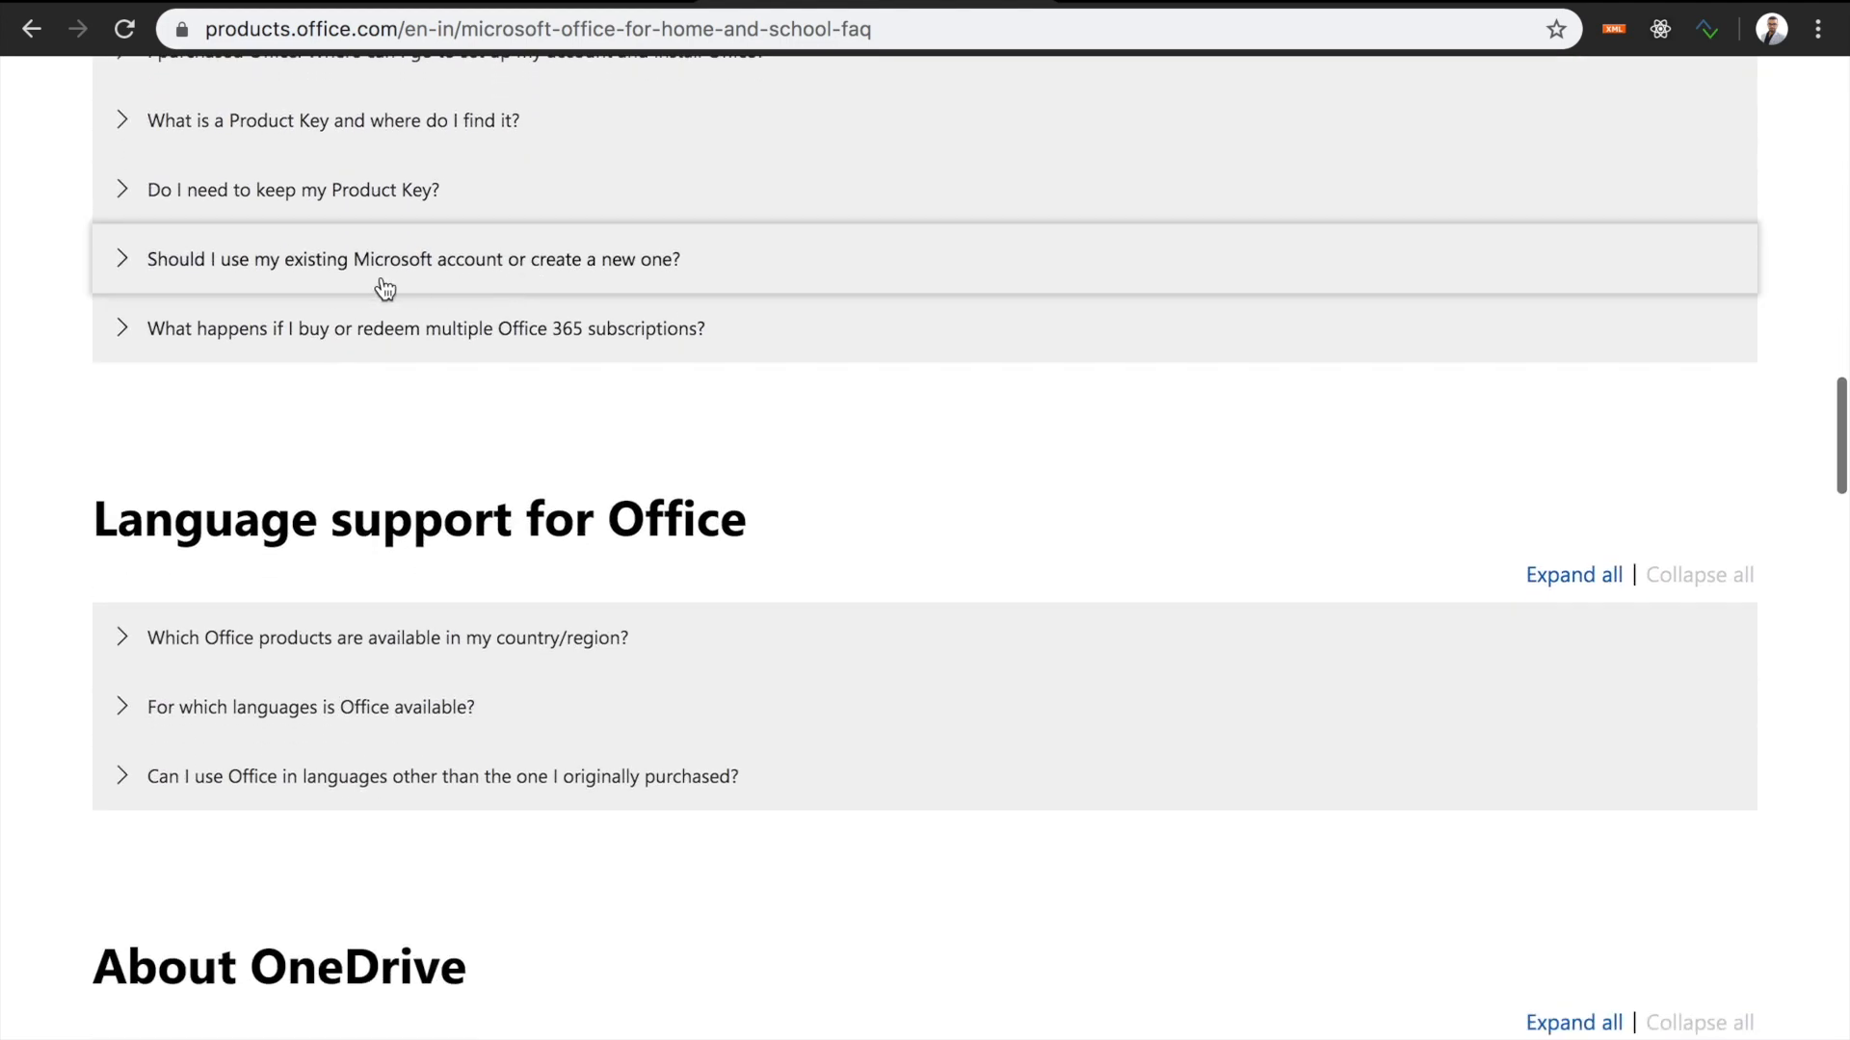
pyautogui.click(136, 254)
pyautogui.click(624, 22)
pyautogui.hotkey('ctrl', 'c')
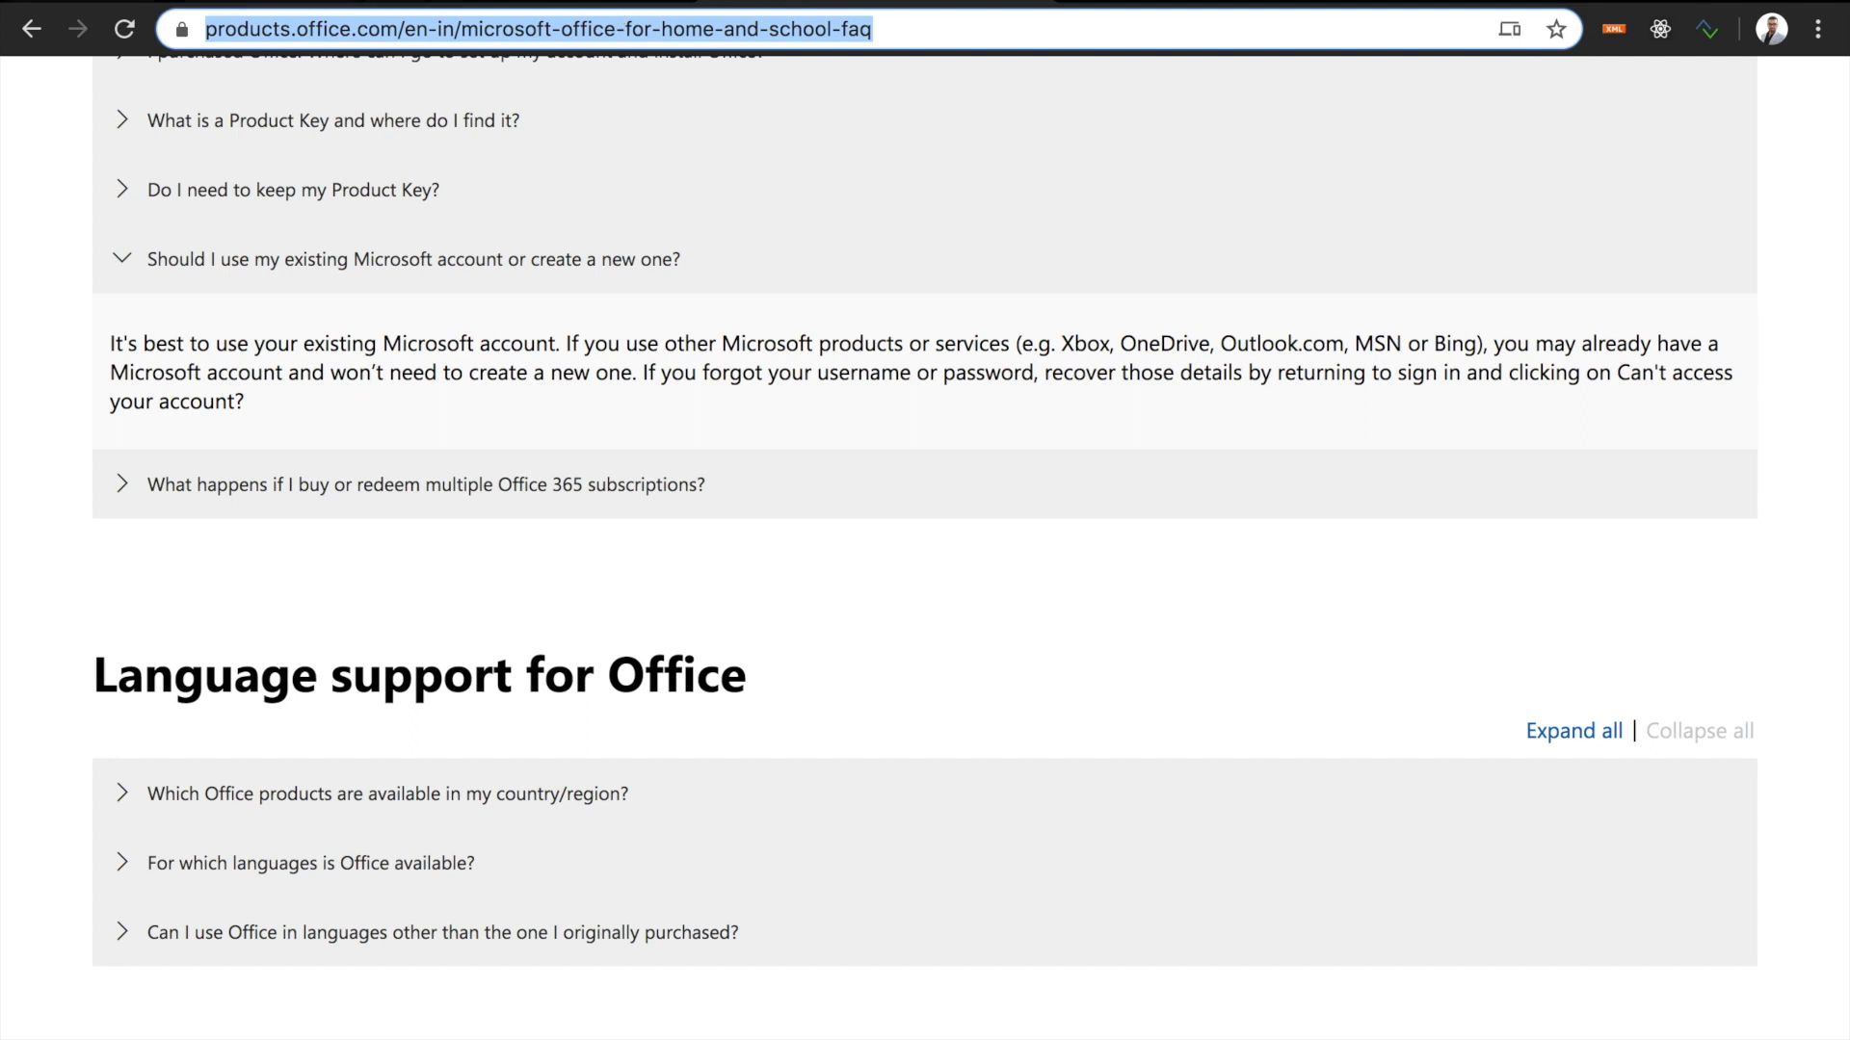
pyautogui.click(254, 2)
pyautogui.click(779, 511)
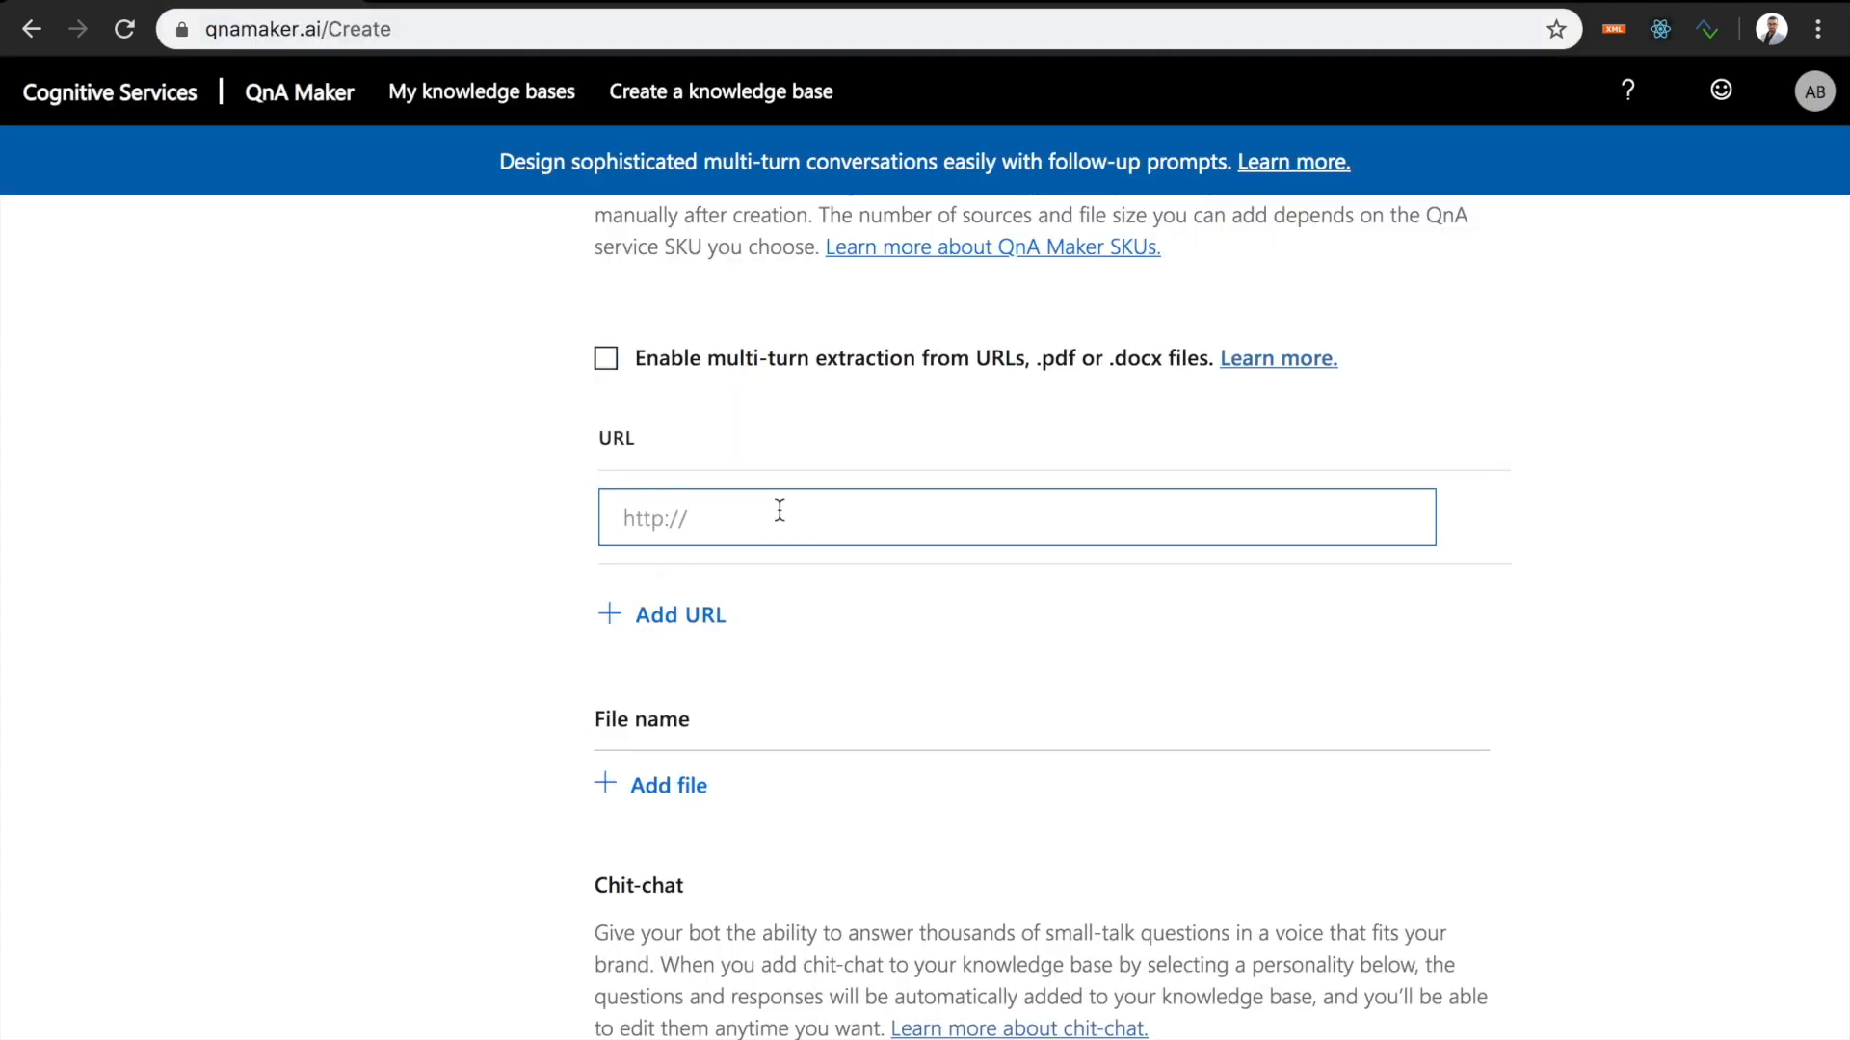
pyautogui.hotkey('ctrl', 'v')
pyautogui.click(679, 613)
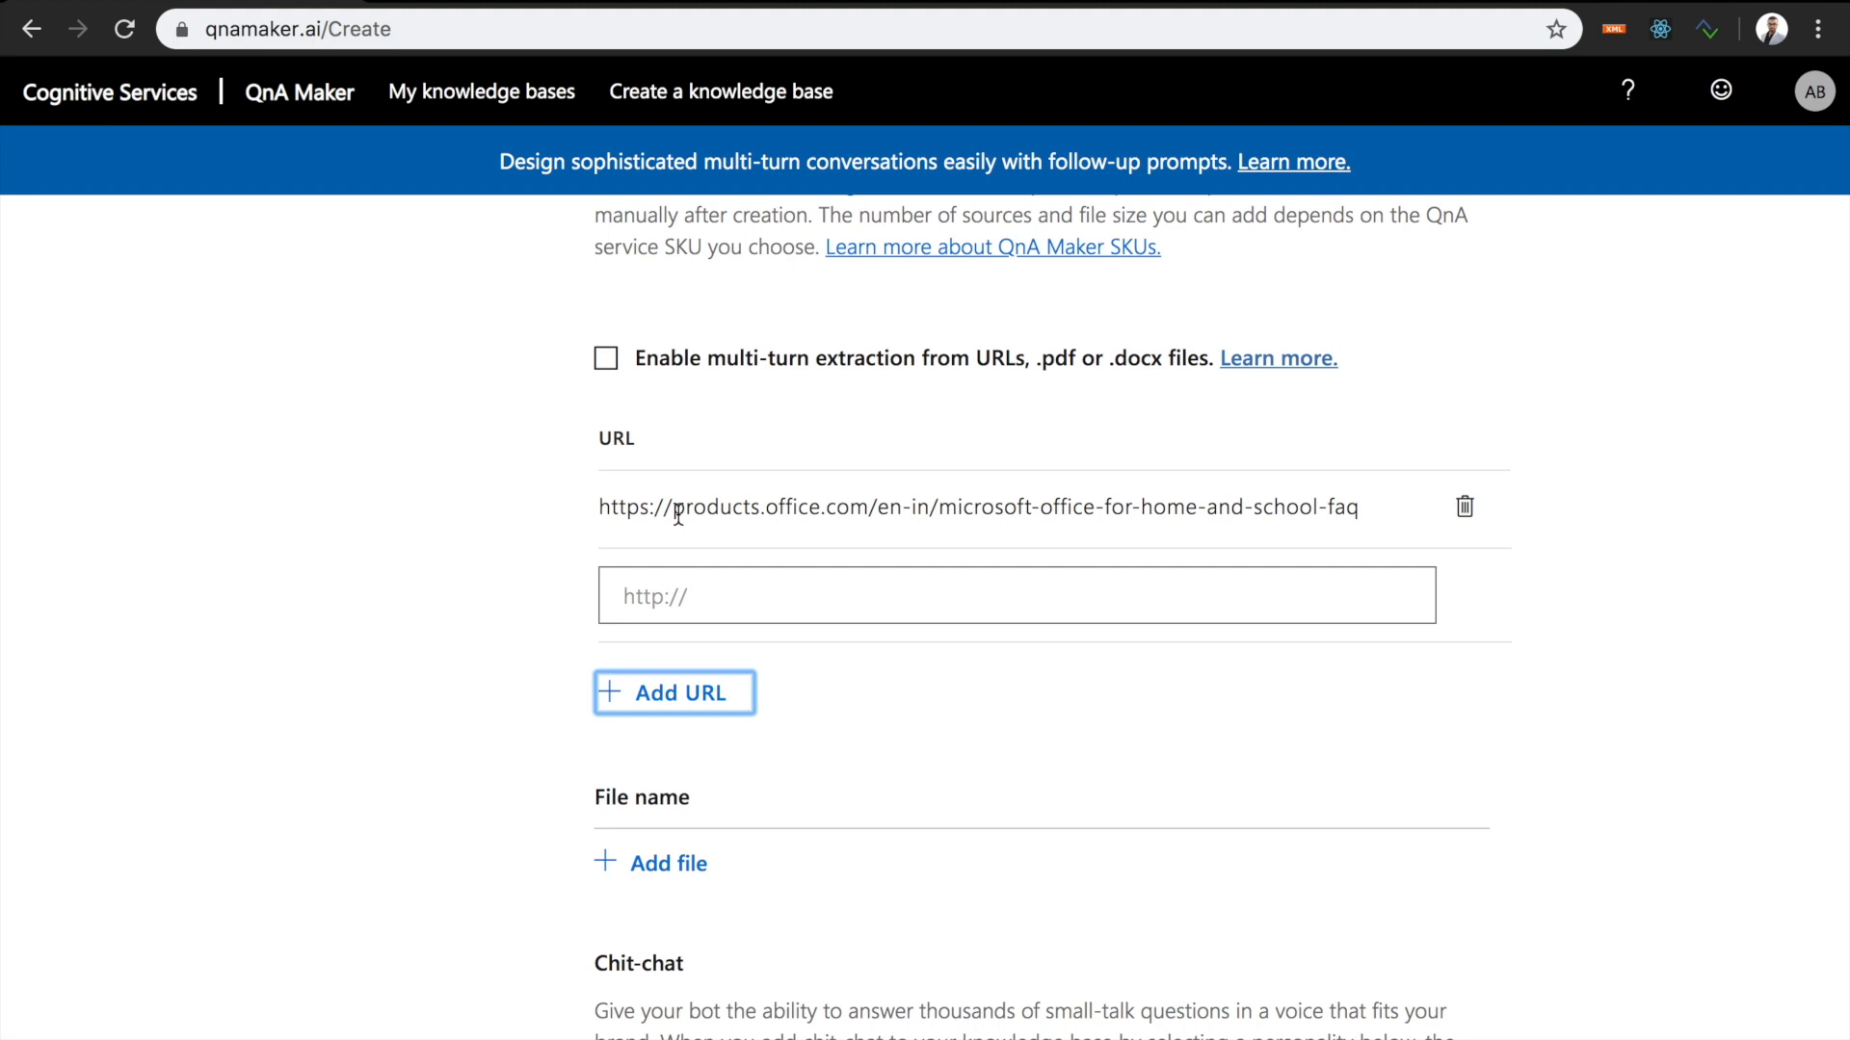
# - Set the chit-chat personality to Professional and create the knowledge base
pyautogui.scroll(-7, 438, 551)
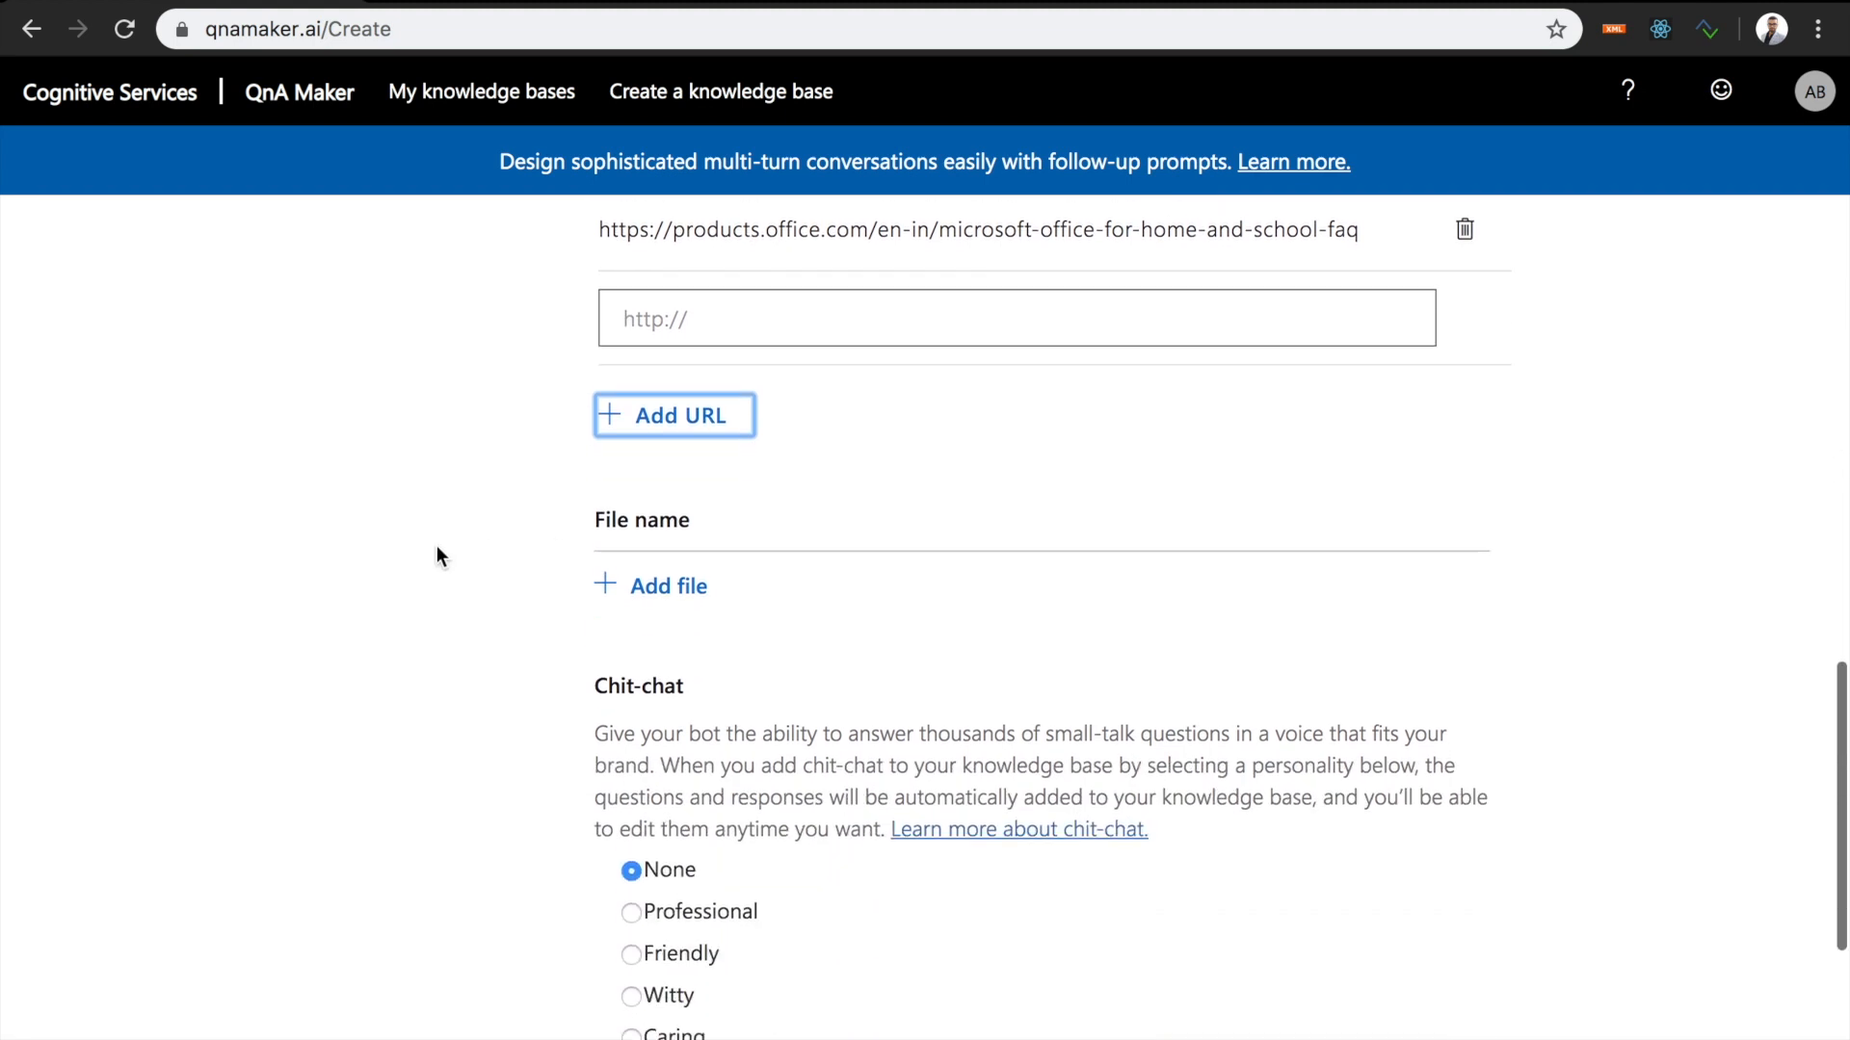
pyautogui.scroll(1, 437, 545)
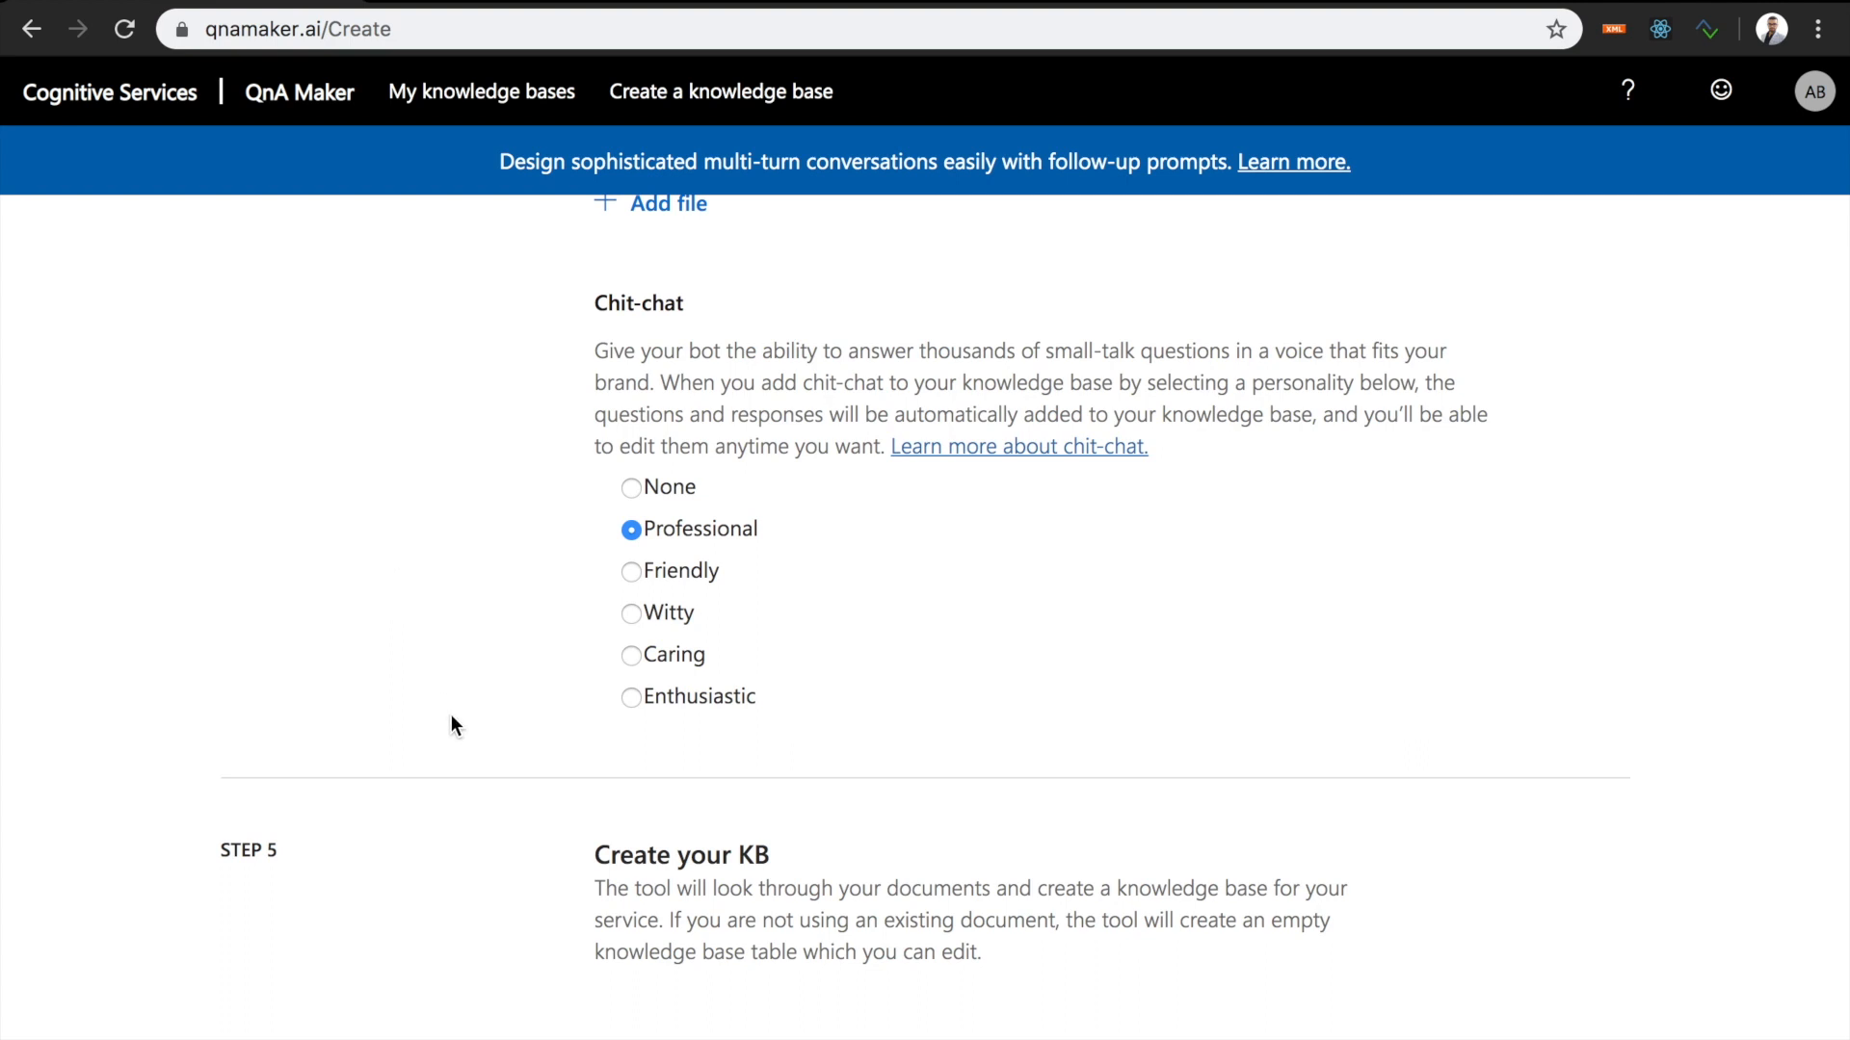
pyautogui.scroll(-2, 450, 714)
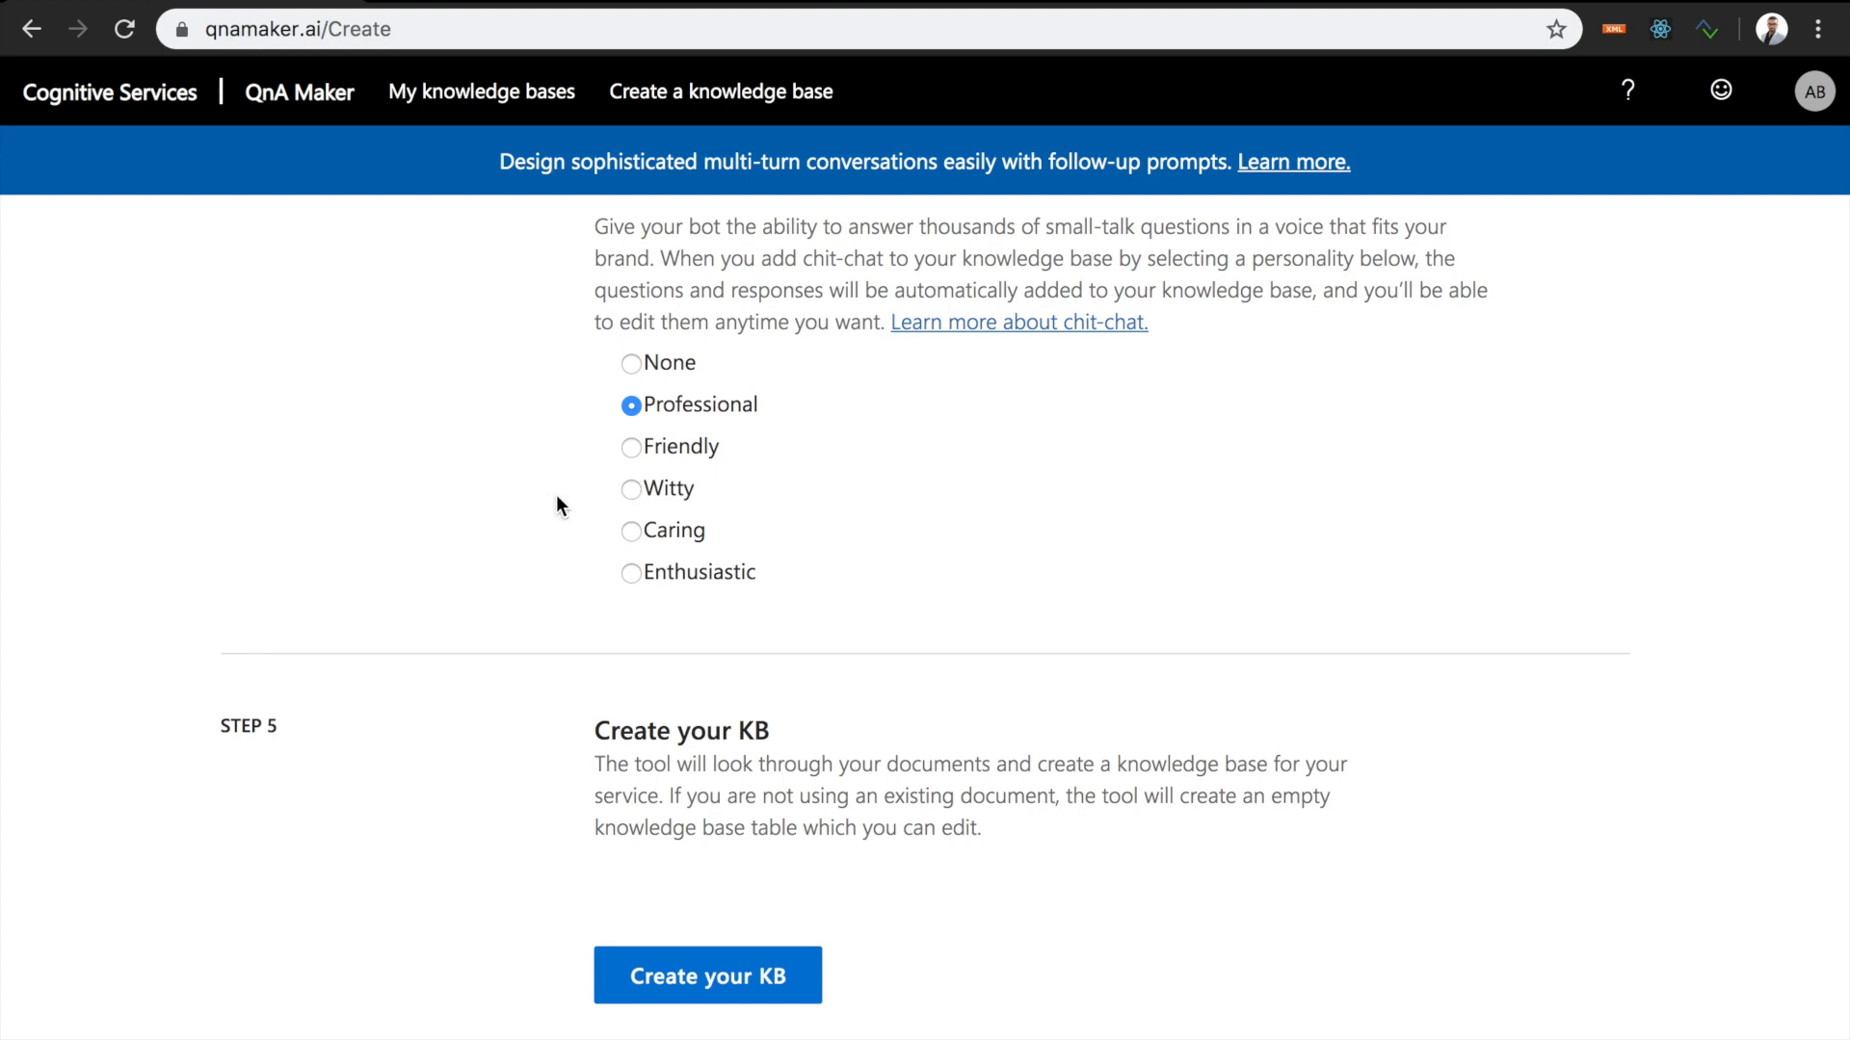
pyautogui.scroll(13, 524, 501)
pyautogui.scroll(-13, 523, 510)
pyautogui.click(710, 981)
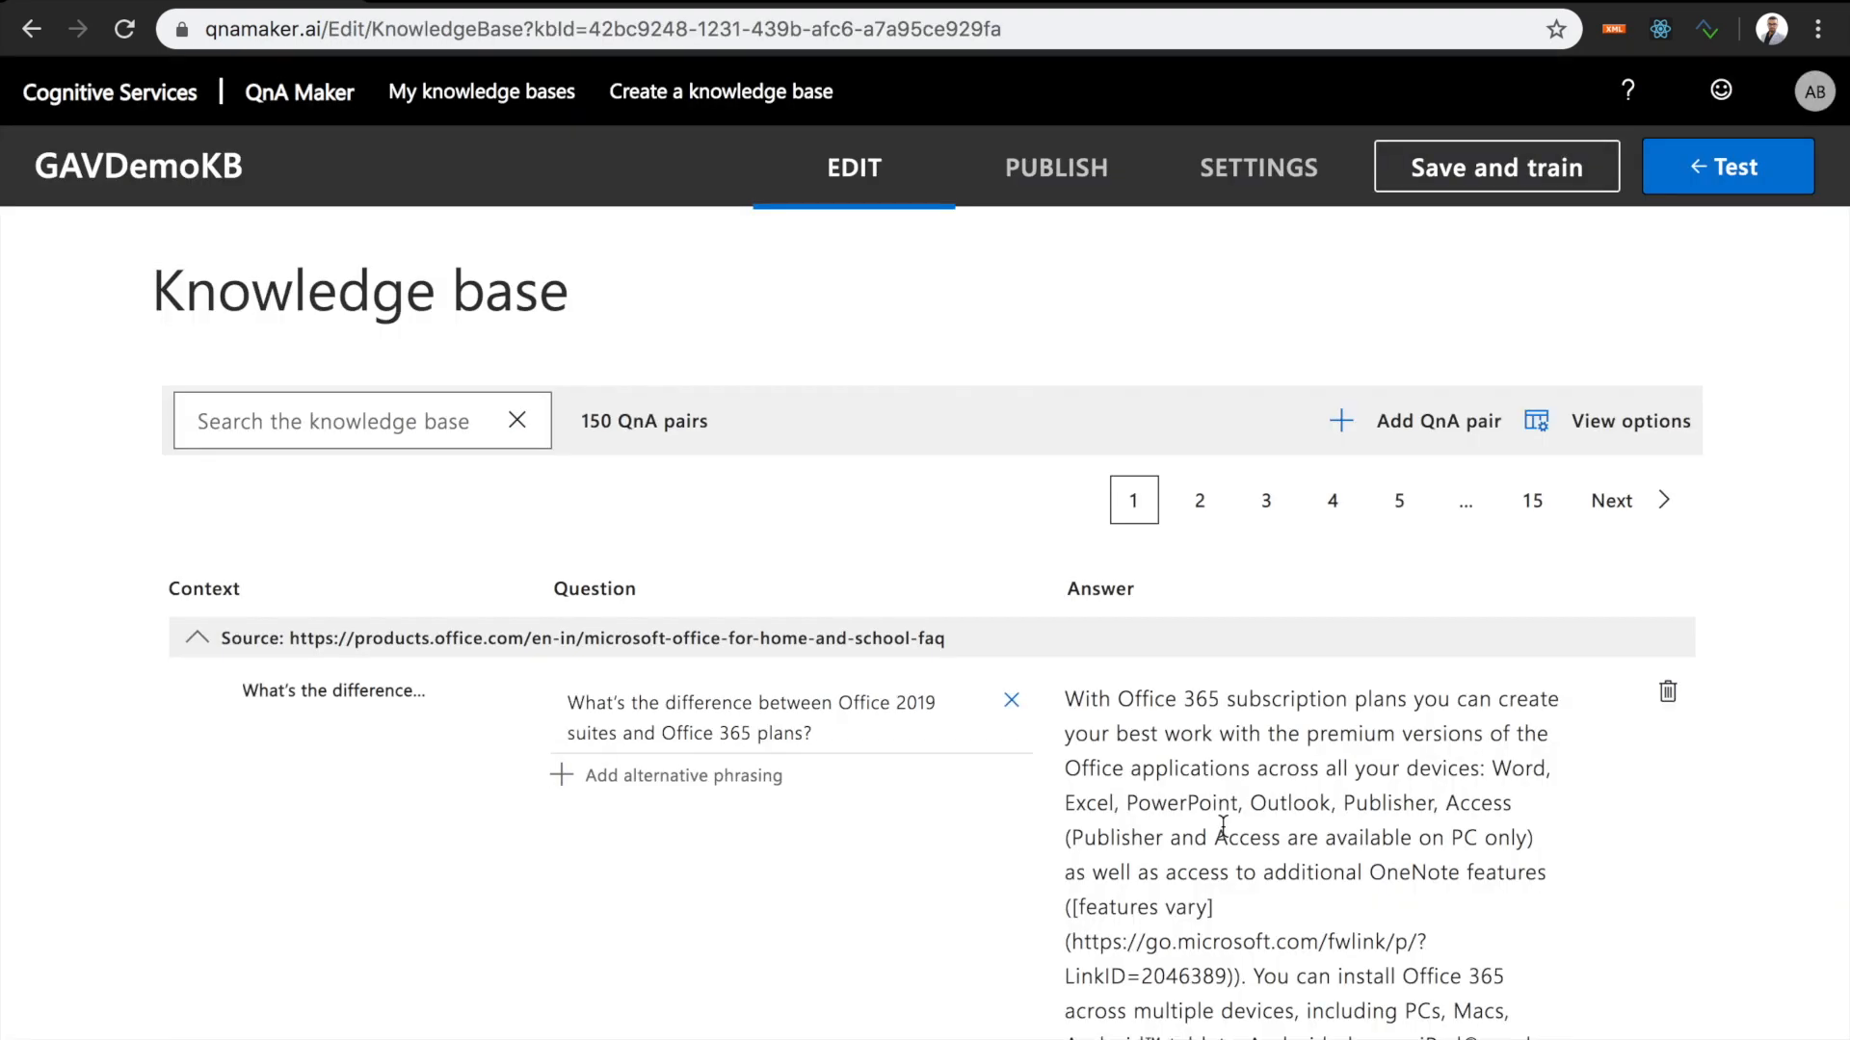
# - Review the questions and answers extracted from the Office FAQ page in the knowledge base
pyautogui.scroll(-3, 170, 800)
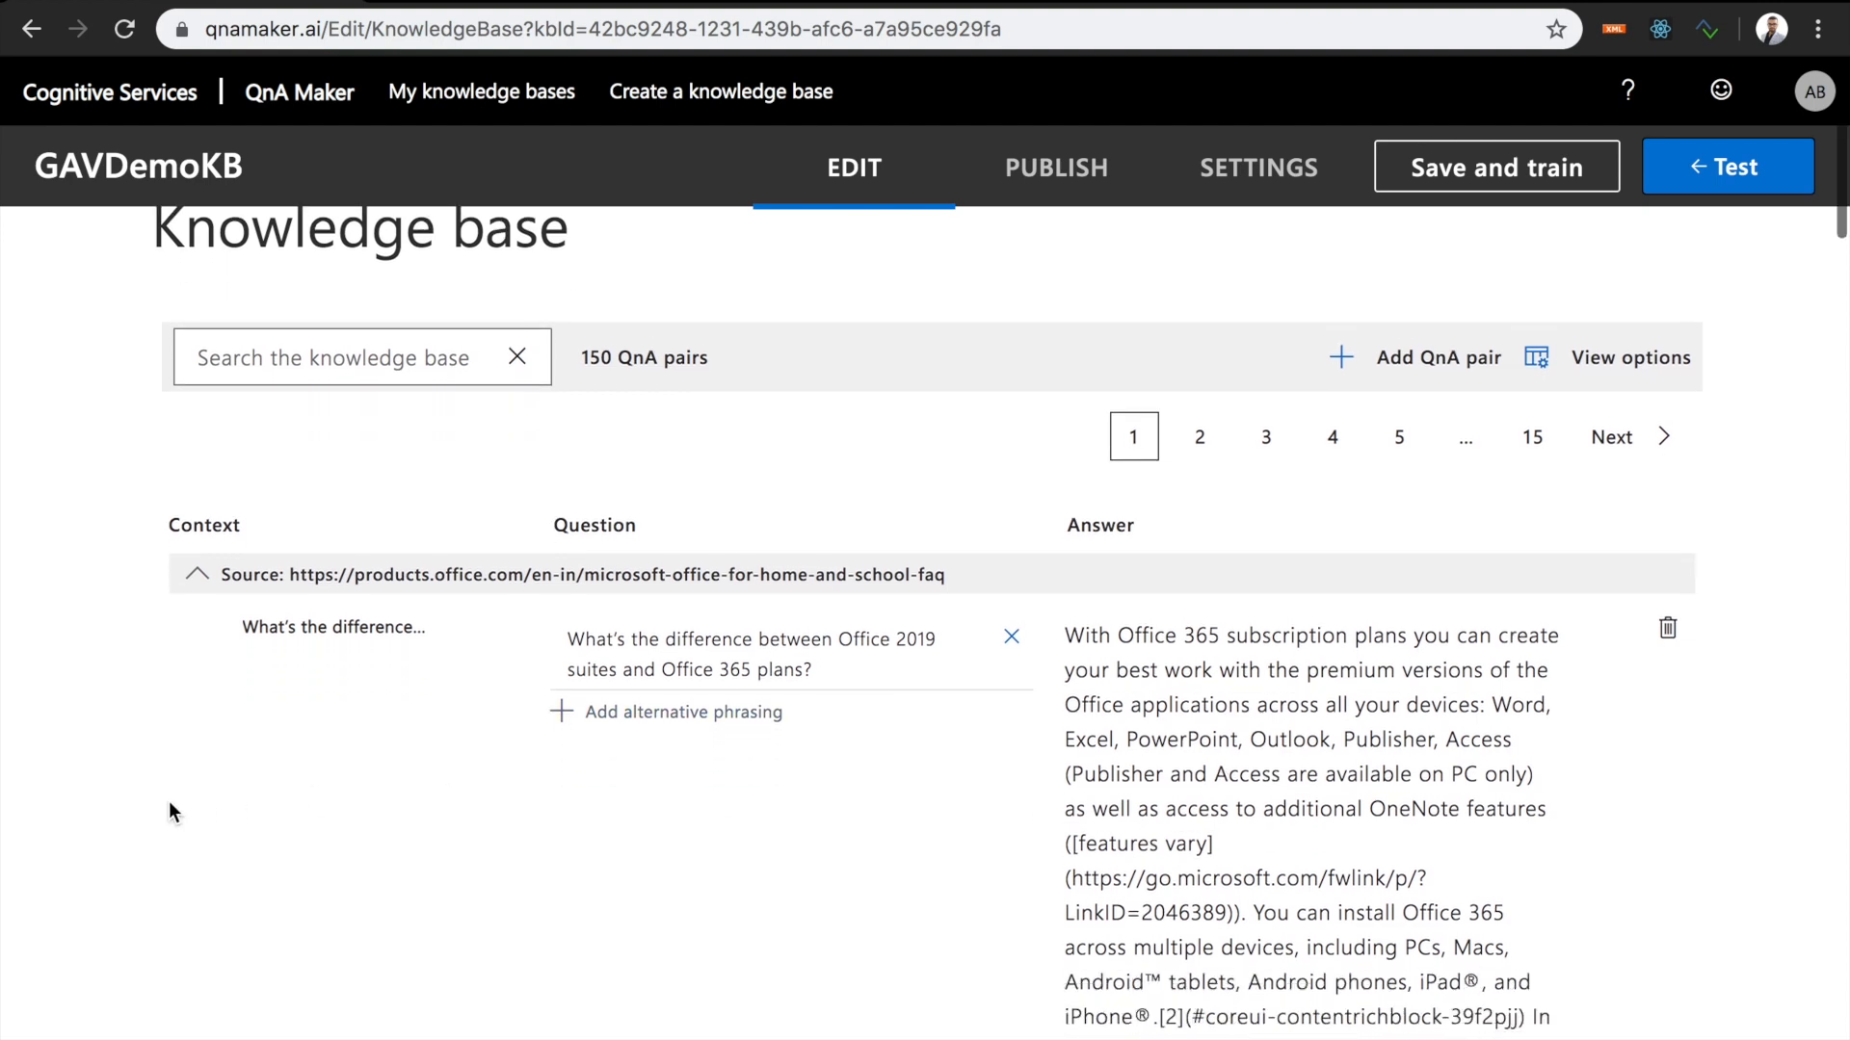
pyautogui.scroll(-2, 170, 801)
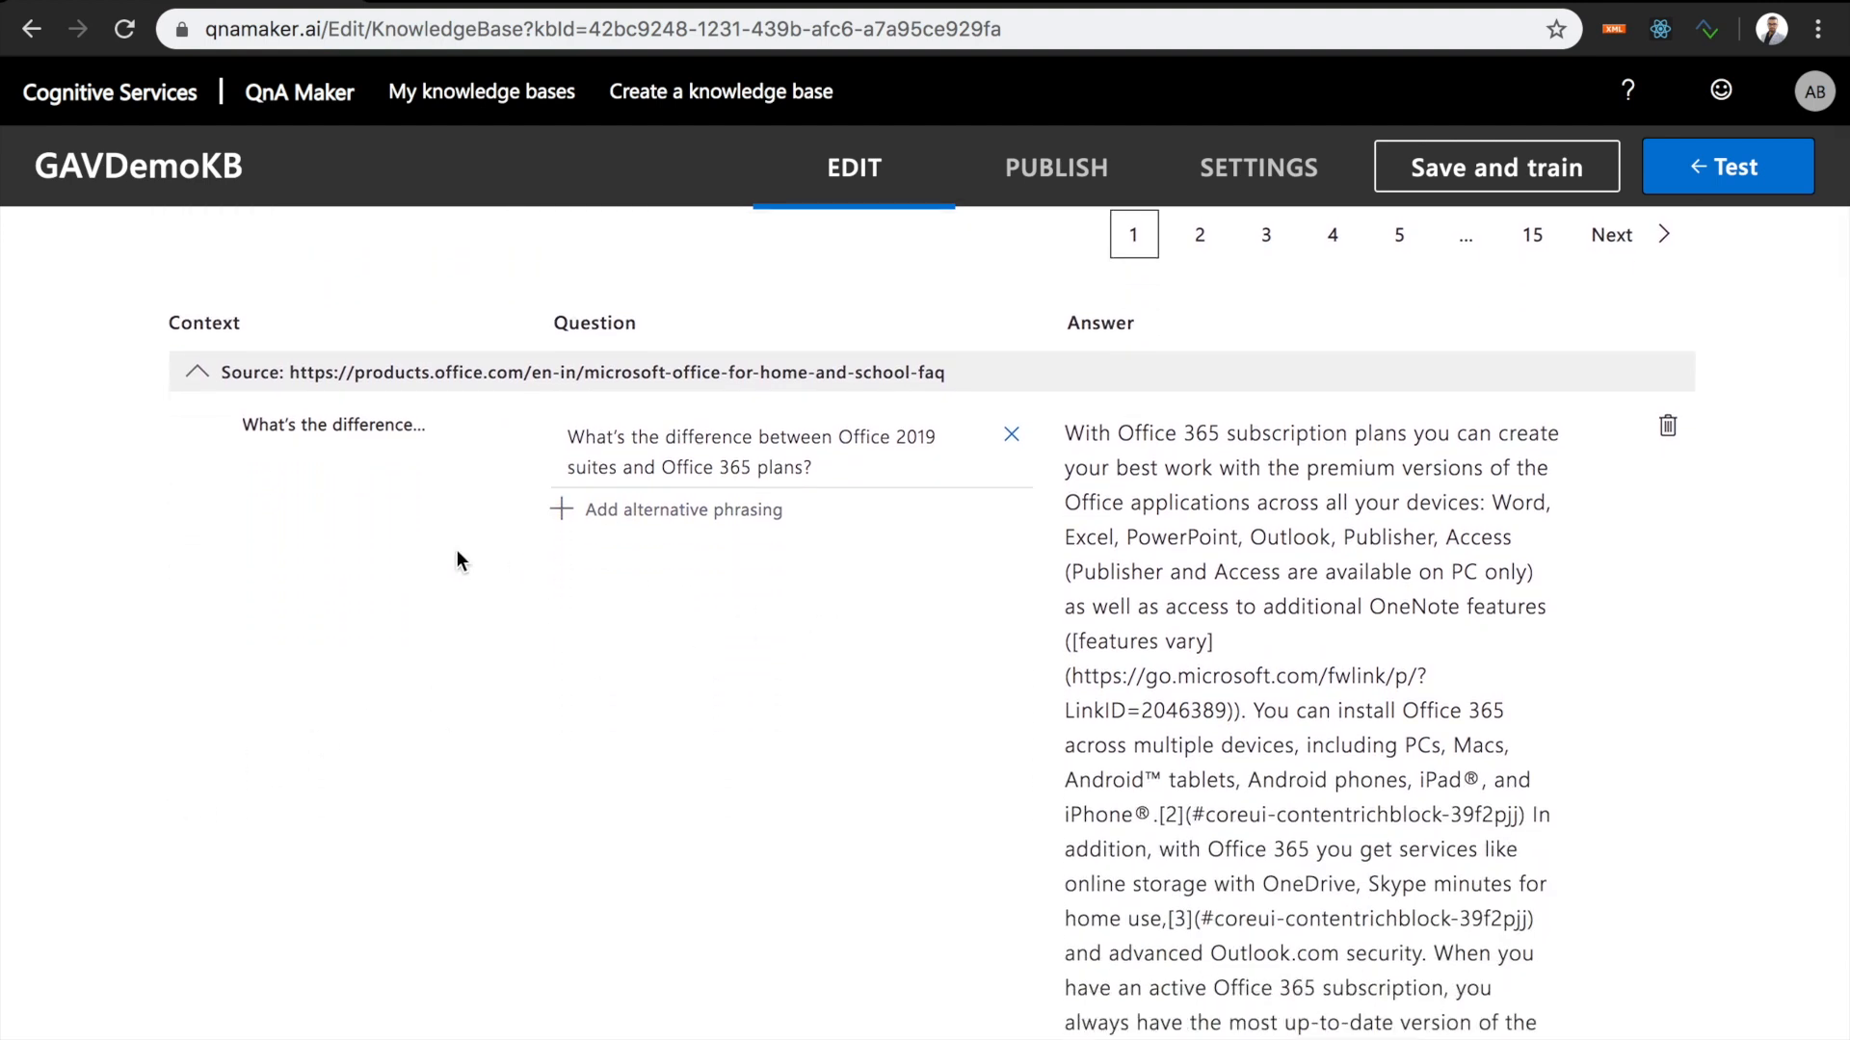
pyautogui.scroll(-1, 457, 549)
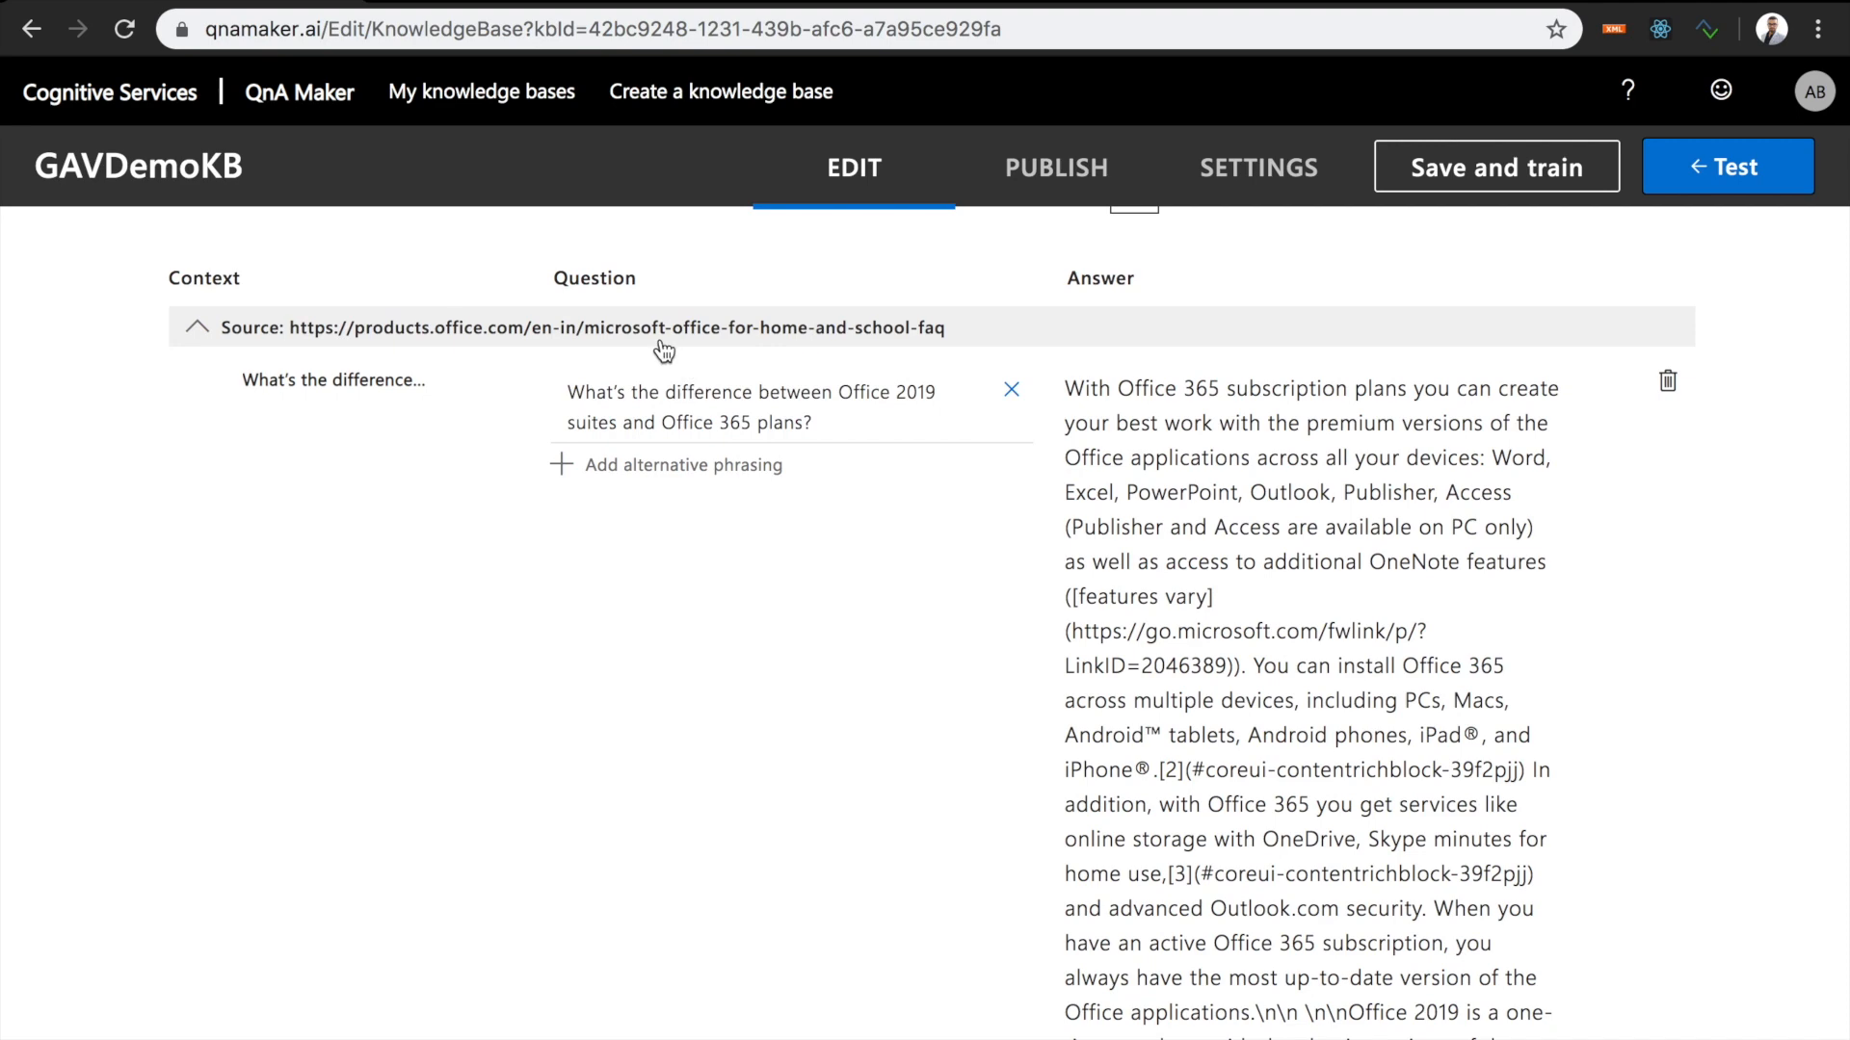
pyautogui.scroll(-15, 855, 785)
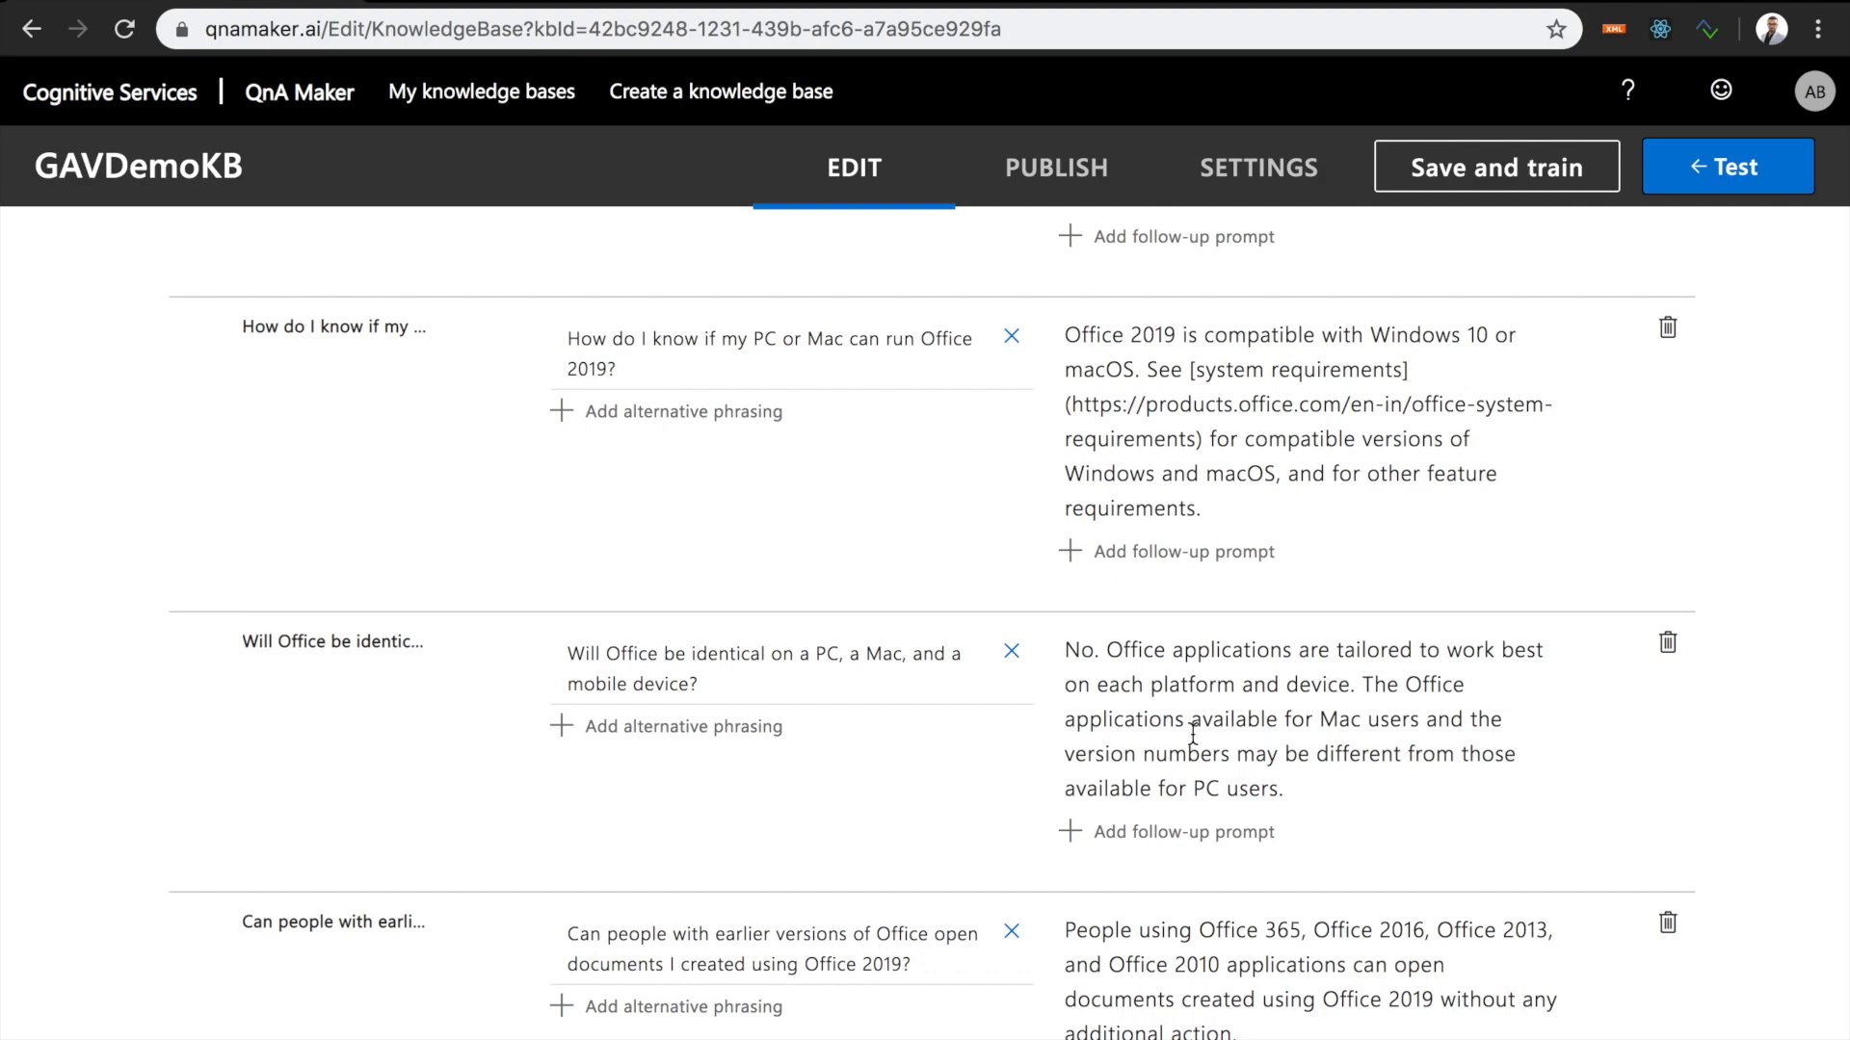
pyautogui.scroll(-5, 1104, 645)
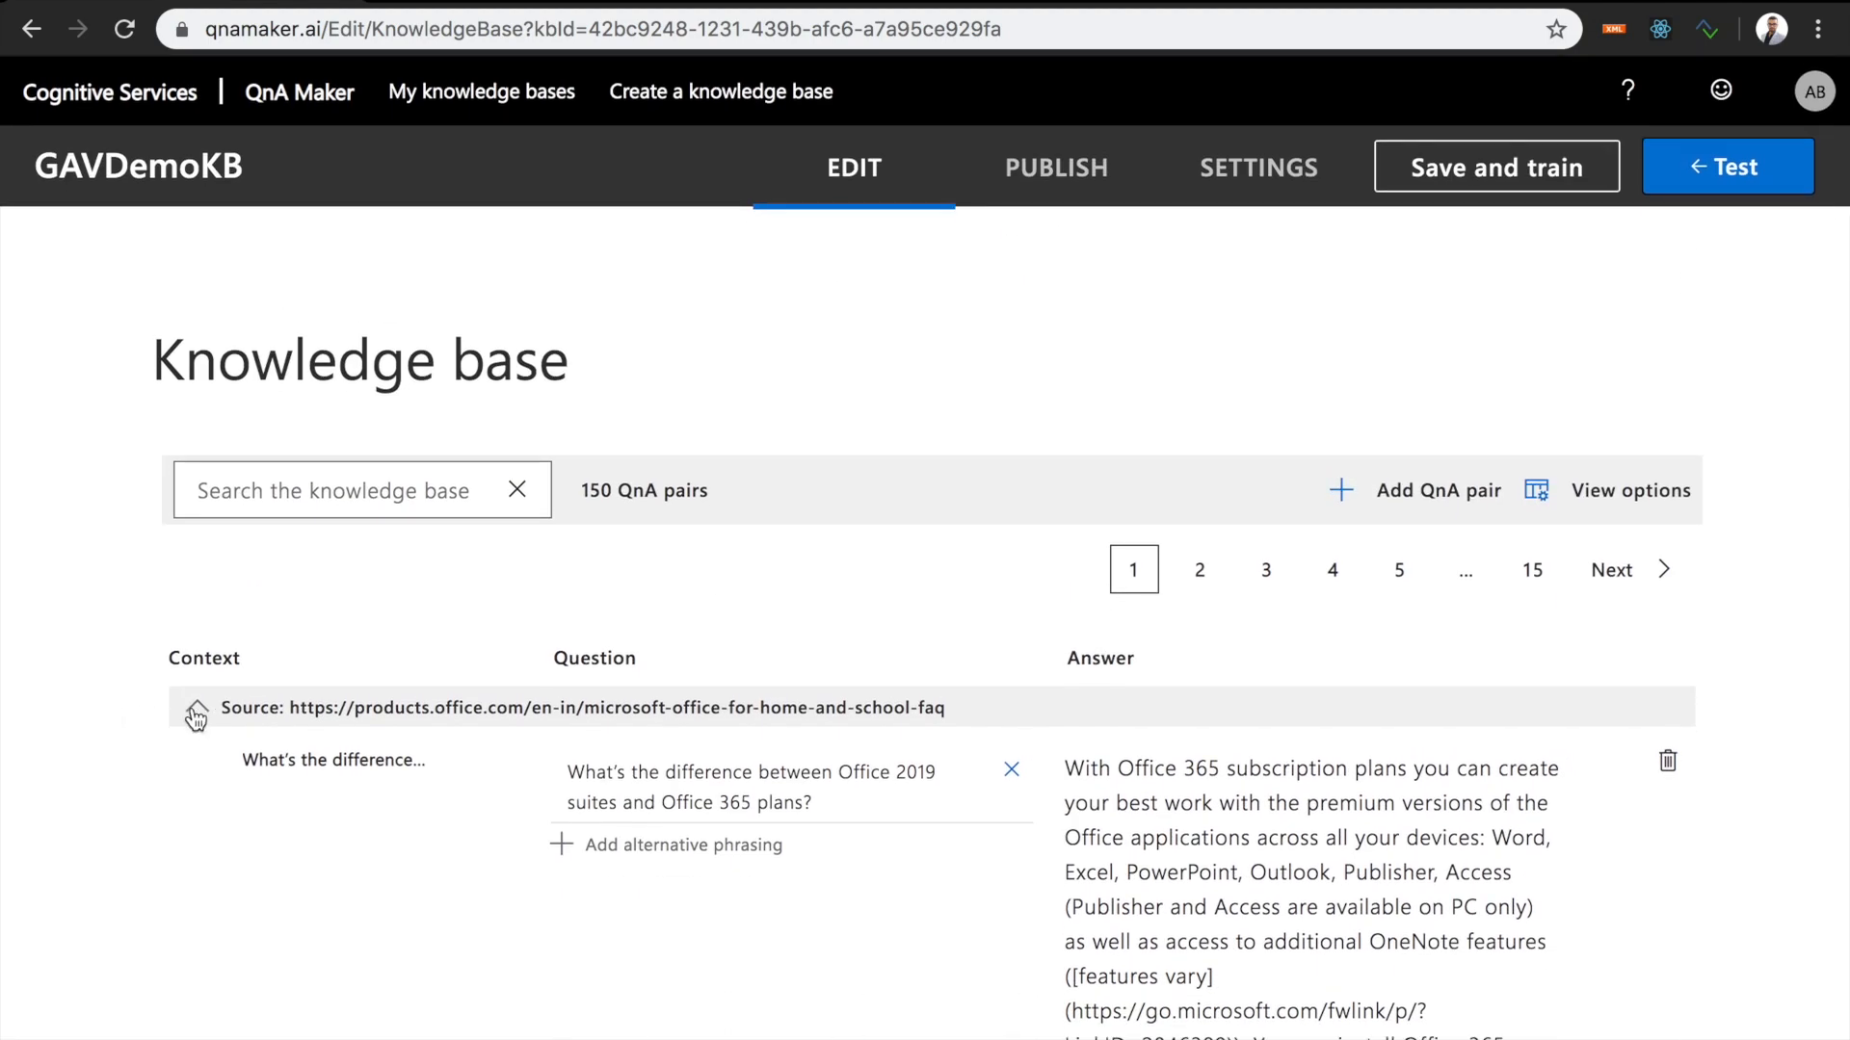
# - Collapse the Office FAQ source, look through the qna_chitchat_Professional.tsv questions, and collapse that source too
pyautogui.click(193, 710)
pyautogui.scroll(-3, 174, 731)
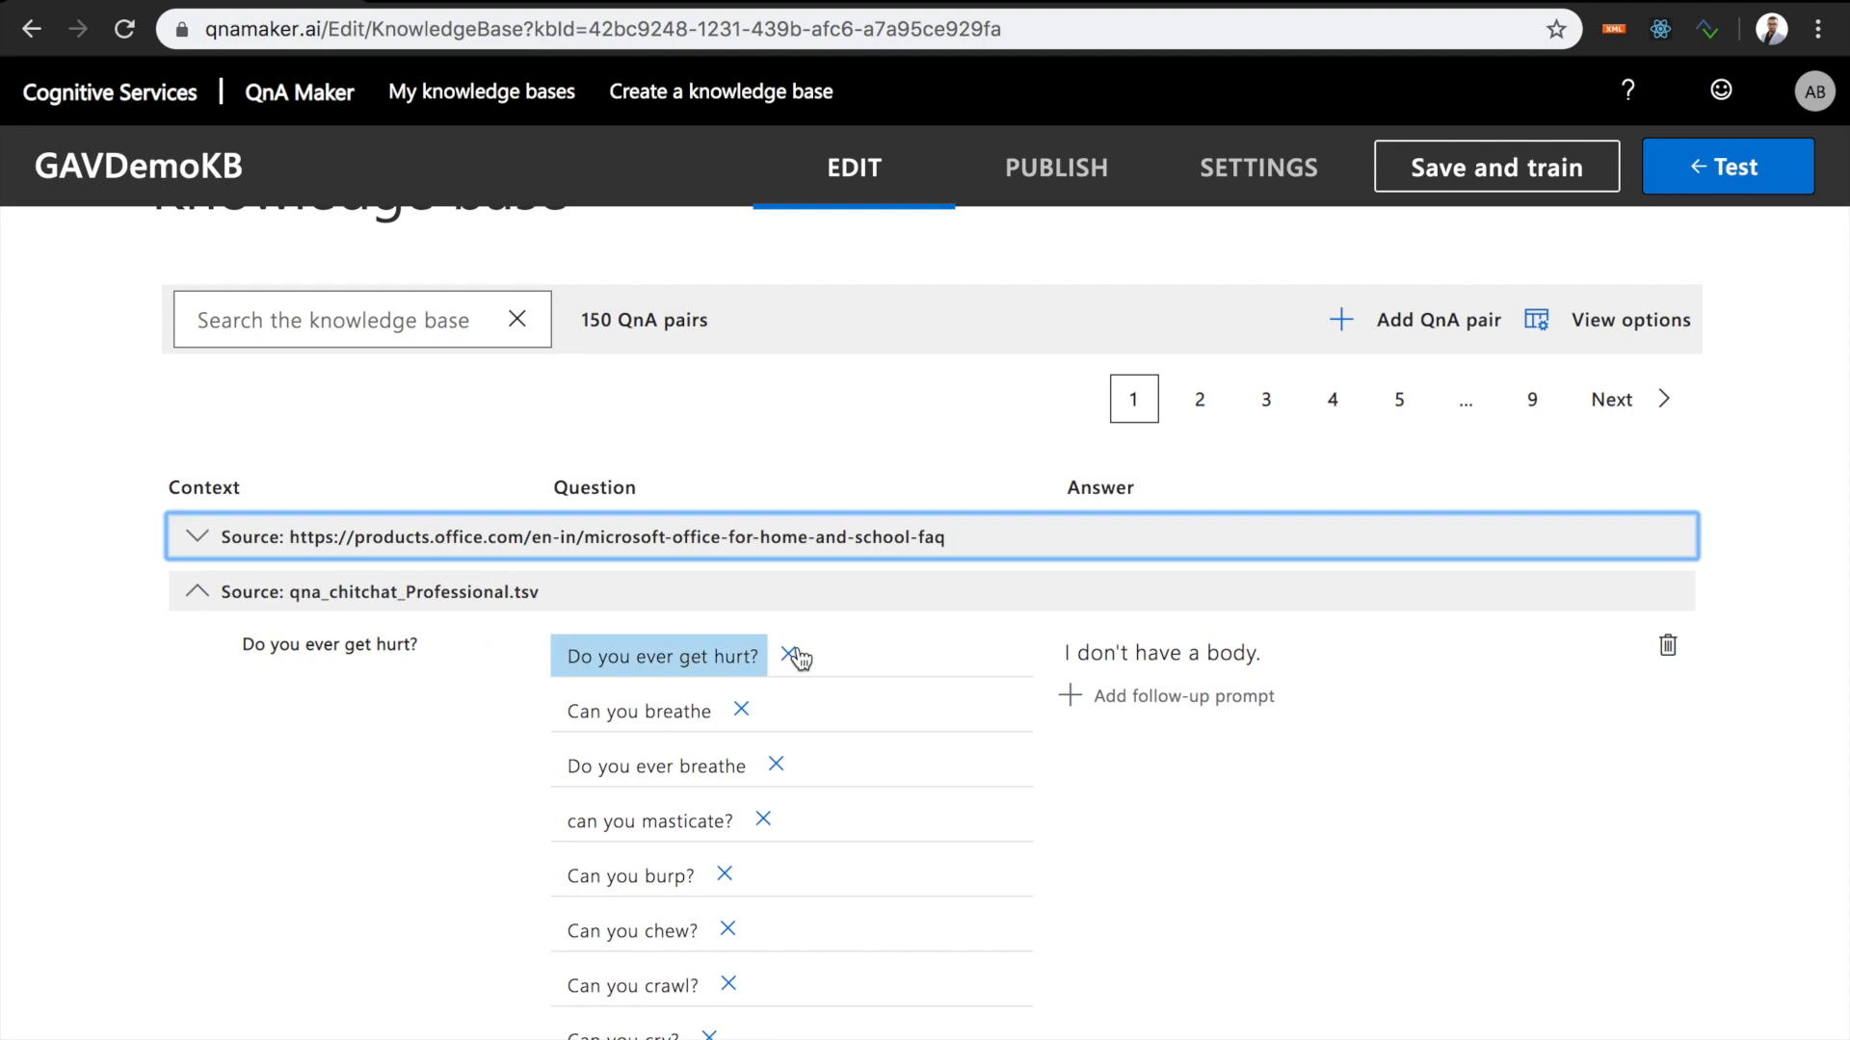
pyautogui.scroll(-12, 858, 799)
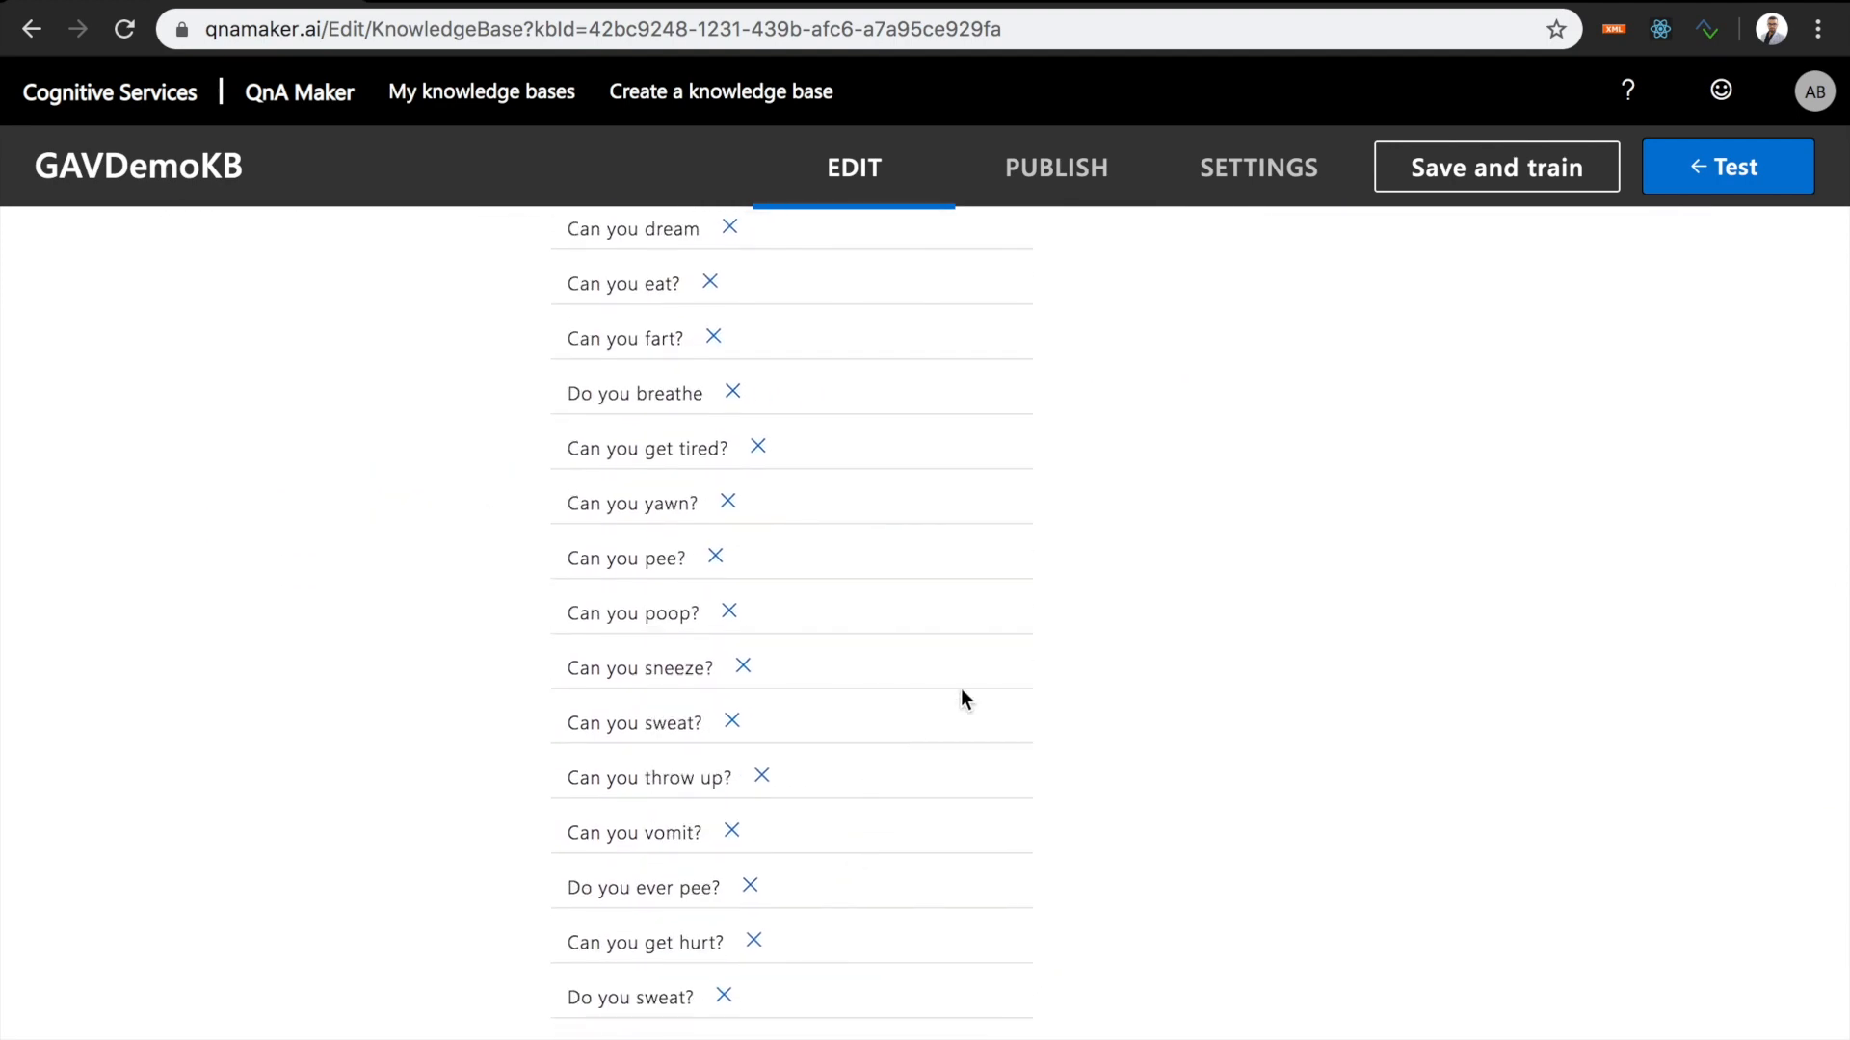
pyautogui.scroll(-12, 1114, 578)
pyautogui.scroll(-20, 1114, 578)
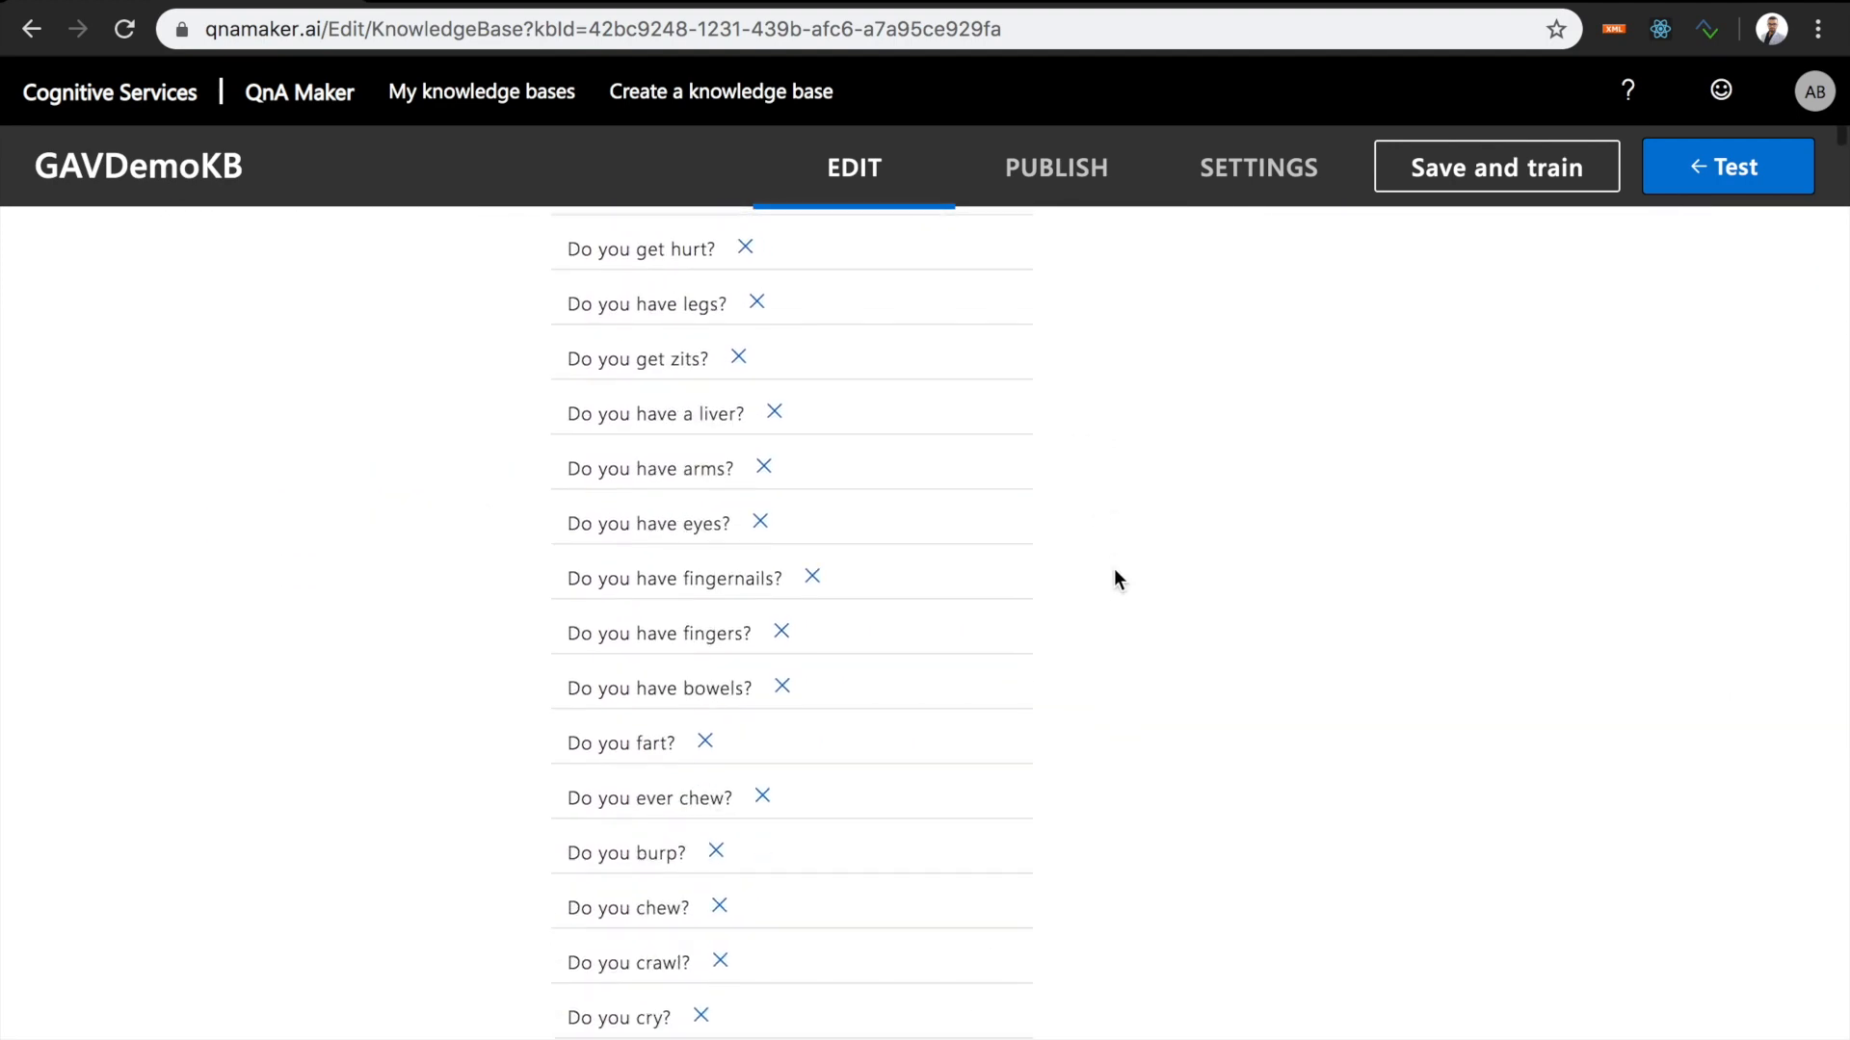
pyautogui.scroll(20, 1114, 578)
pyautogui.scroll(15, 1098, 578)
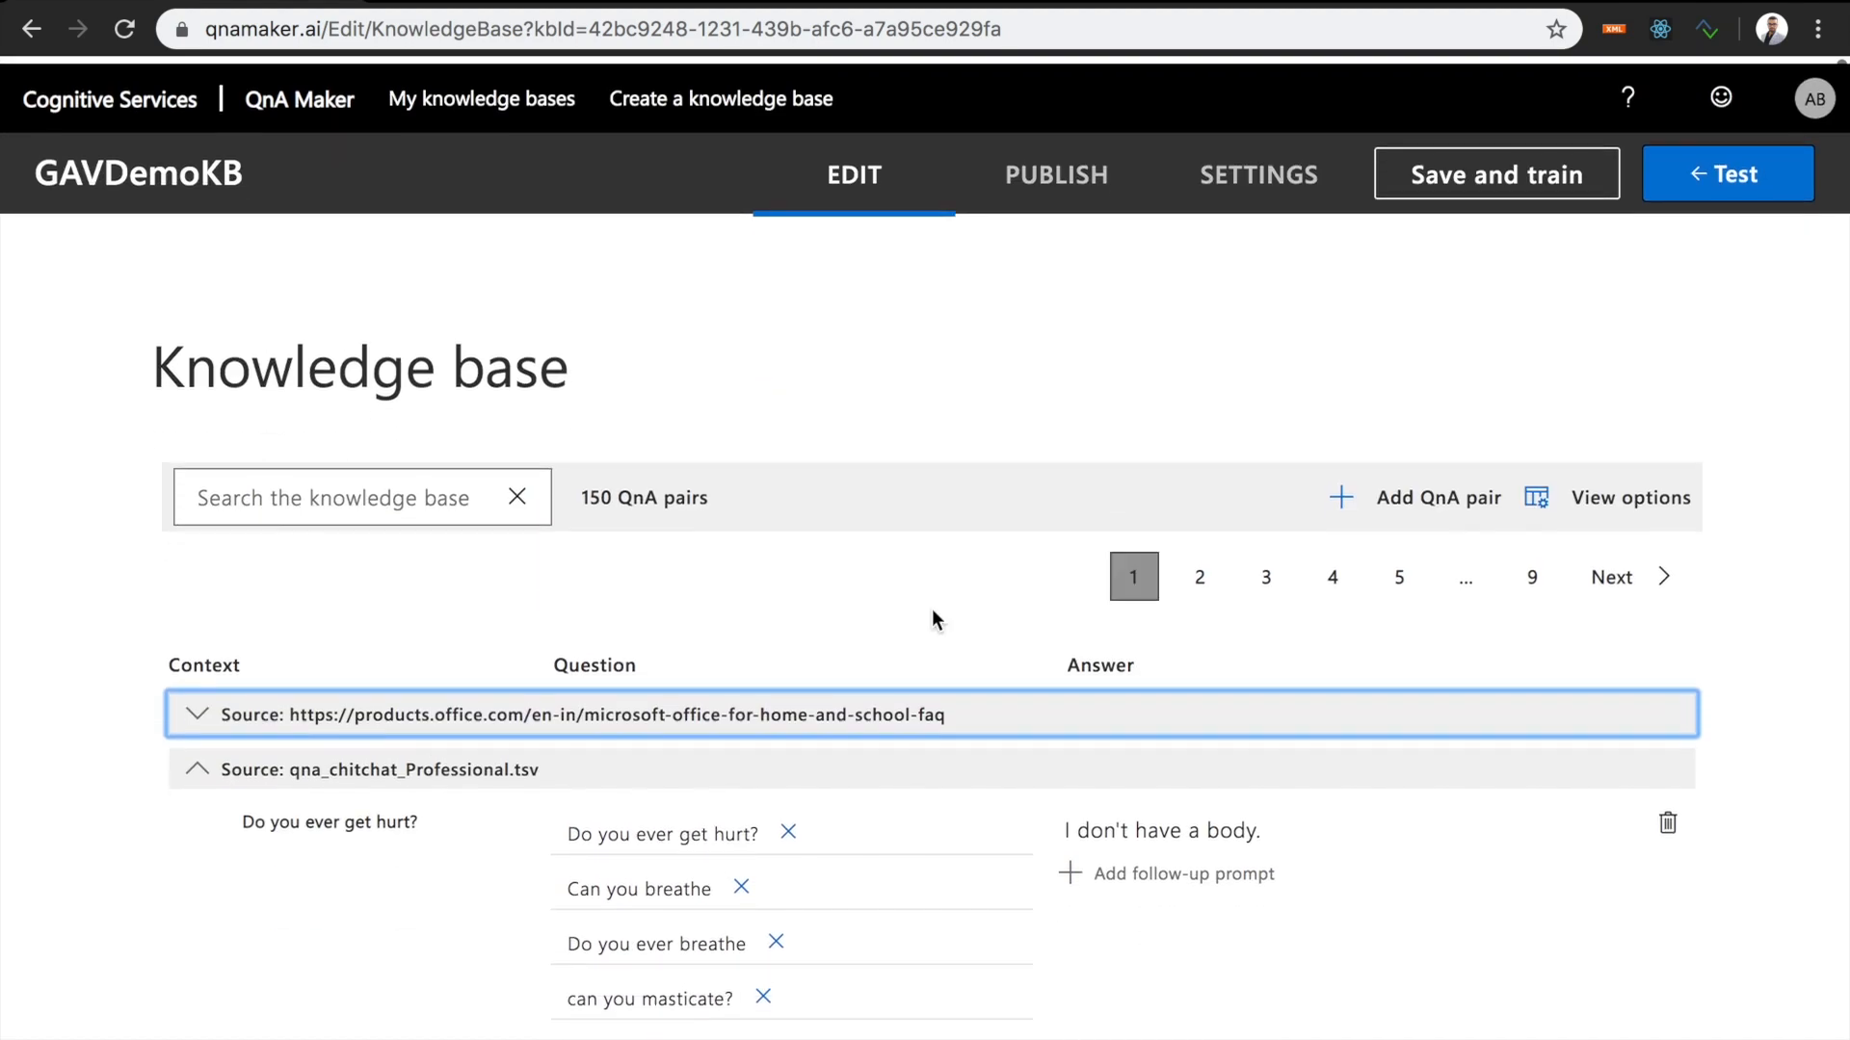
pyautogui.click(207, 757)
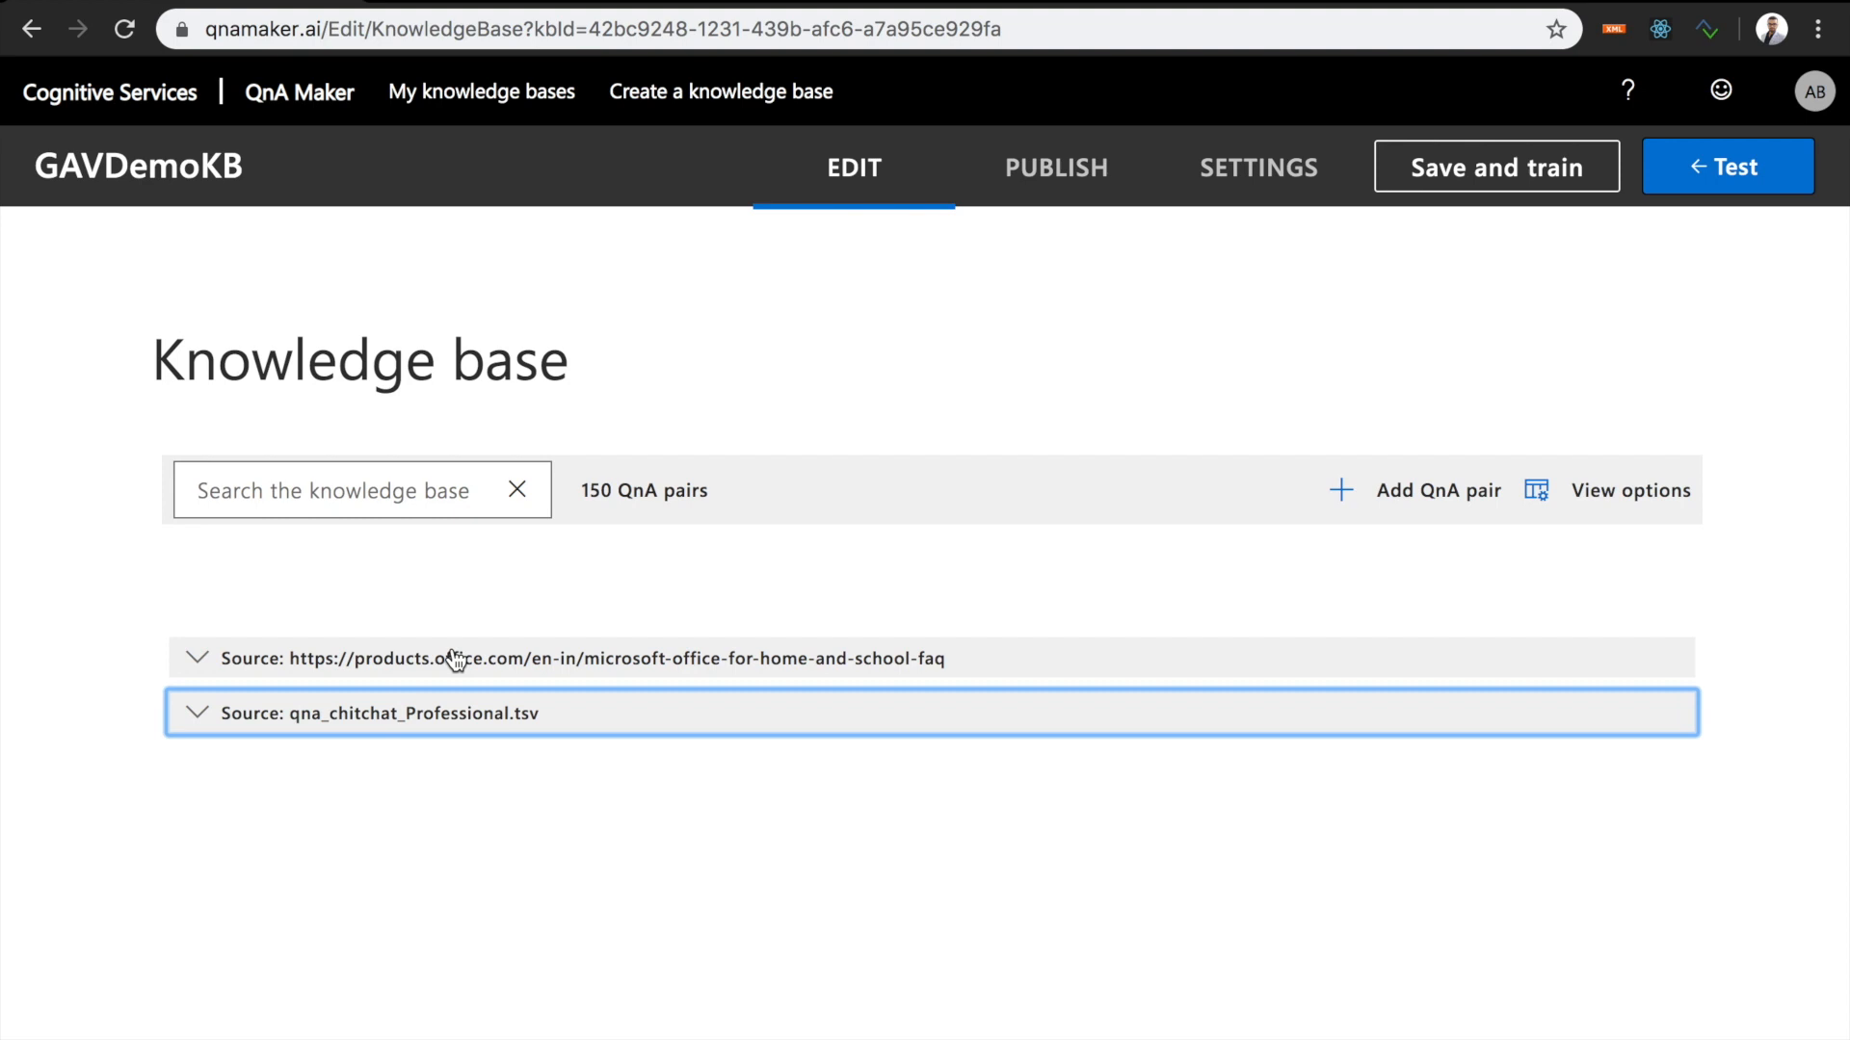
# - Add a QnA pair with the question "What is GAV 2020?" and the answer "Global Azure Virtual 2020"
pyautogui.click(1411, 495)
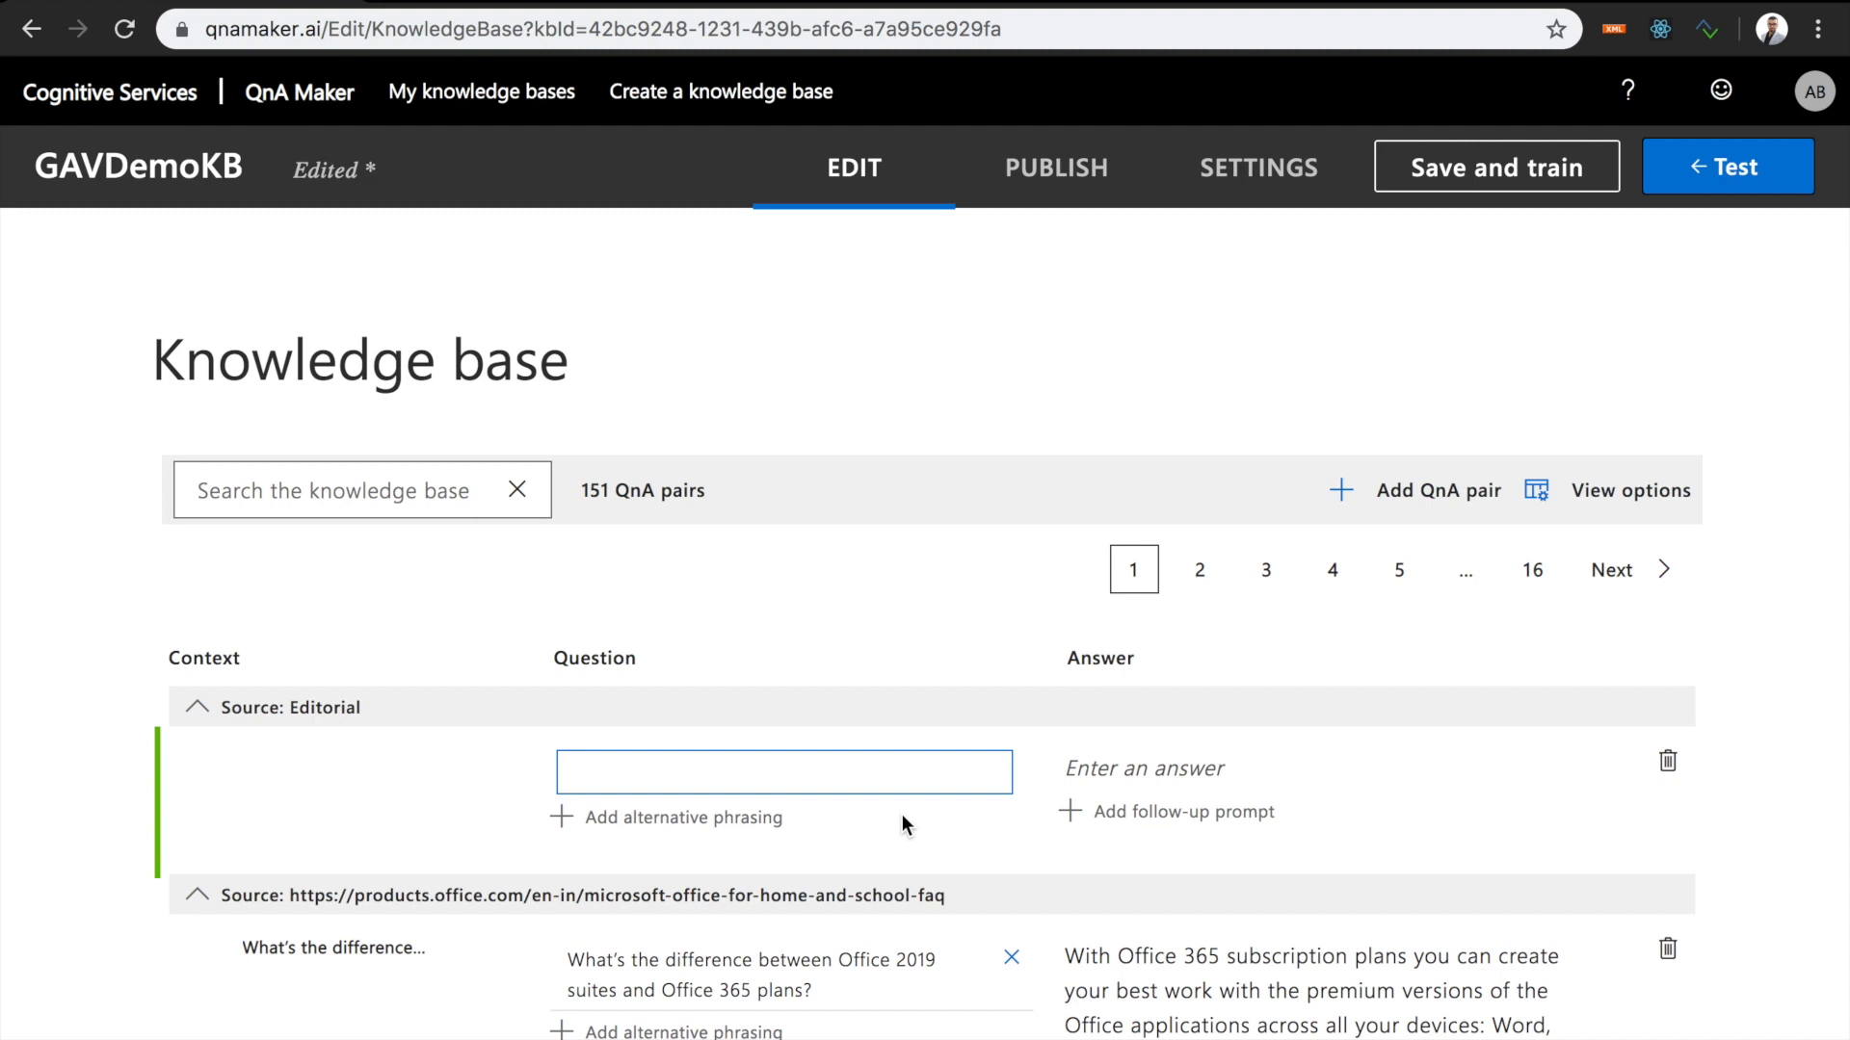
pyautogui.write('What is GAV 2020?')
pyautogui.click(1142, 764)
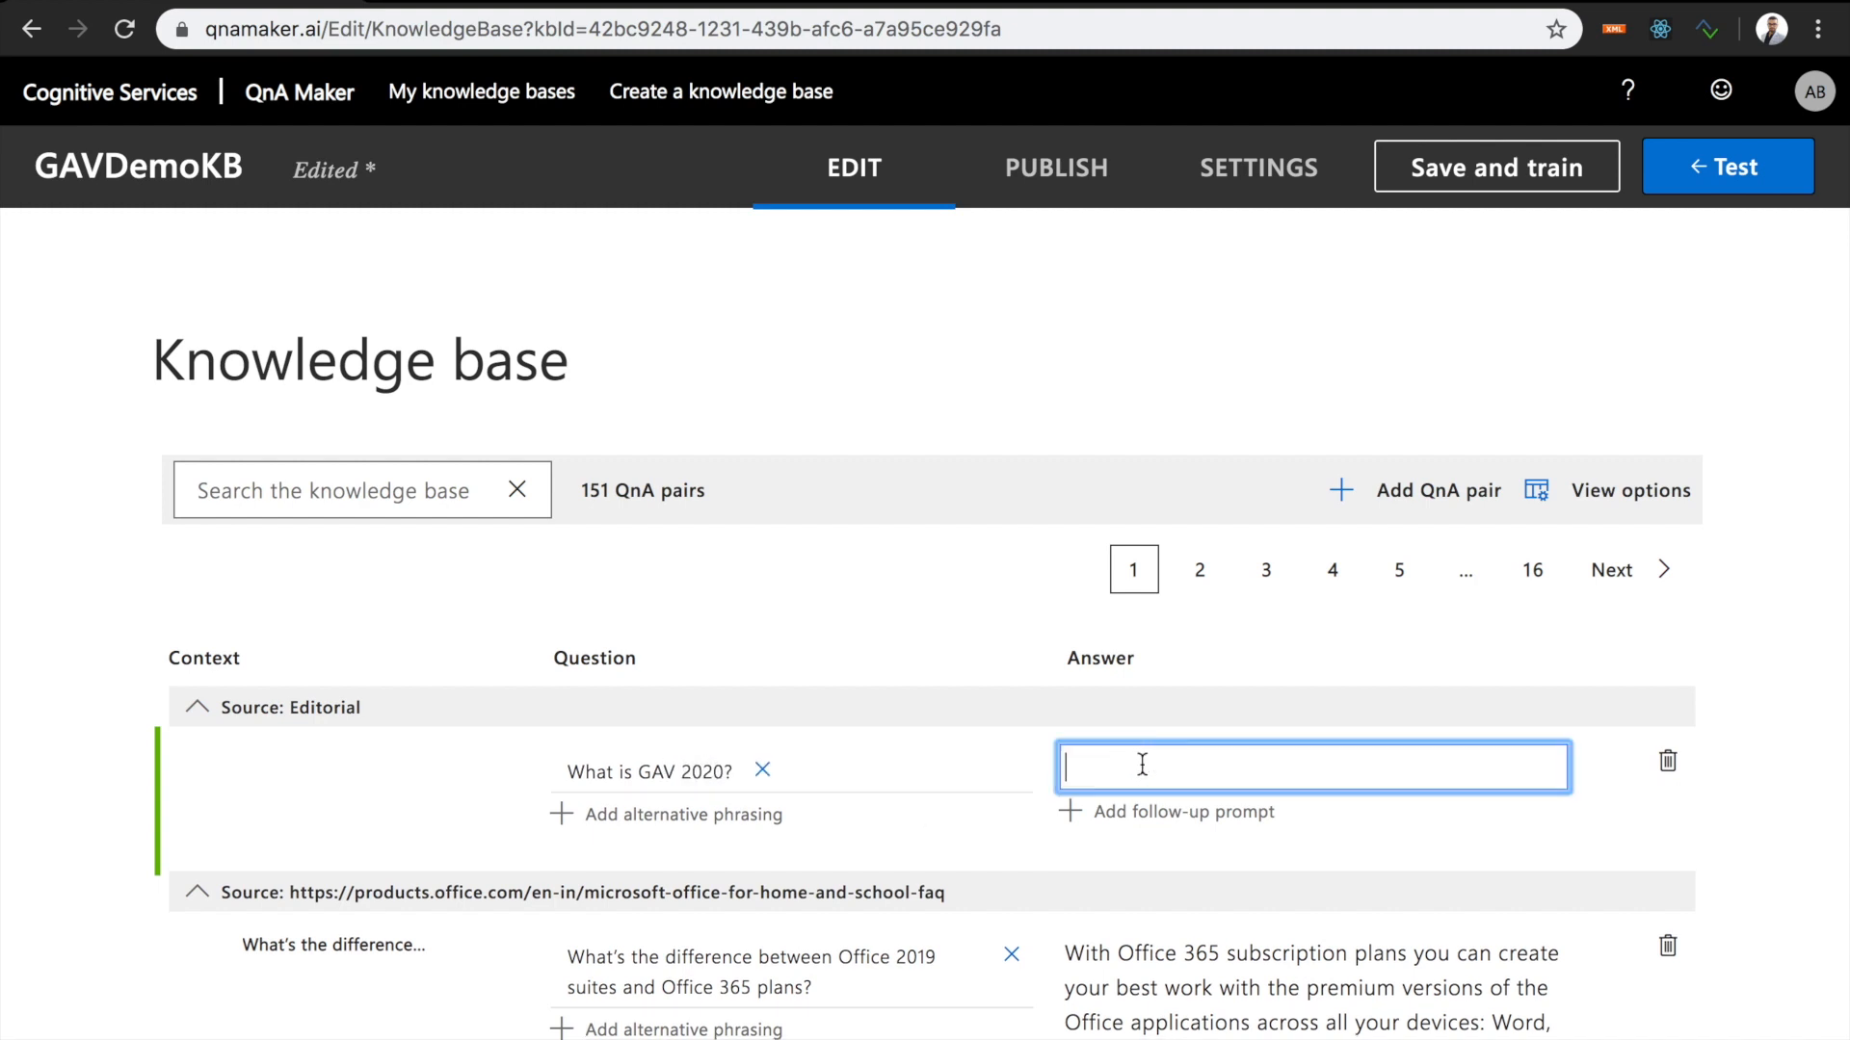
pyautogui.write('Global Azure Virtual')
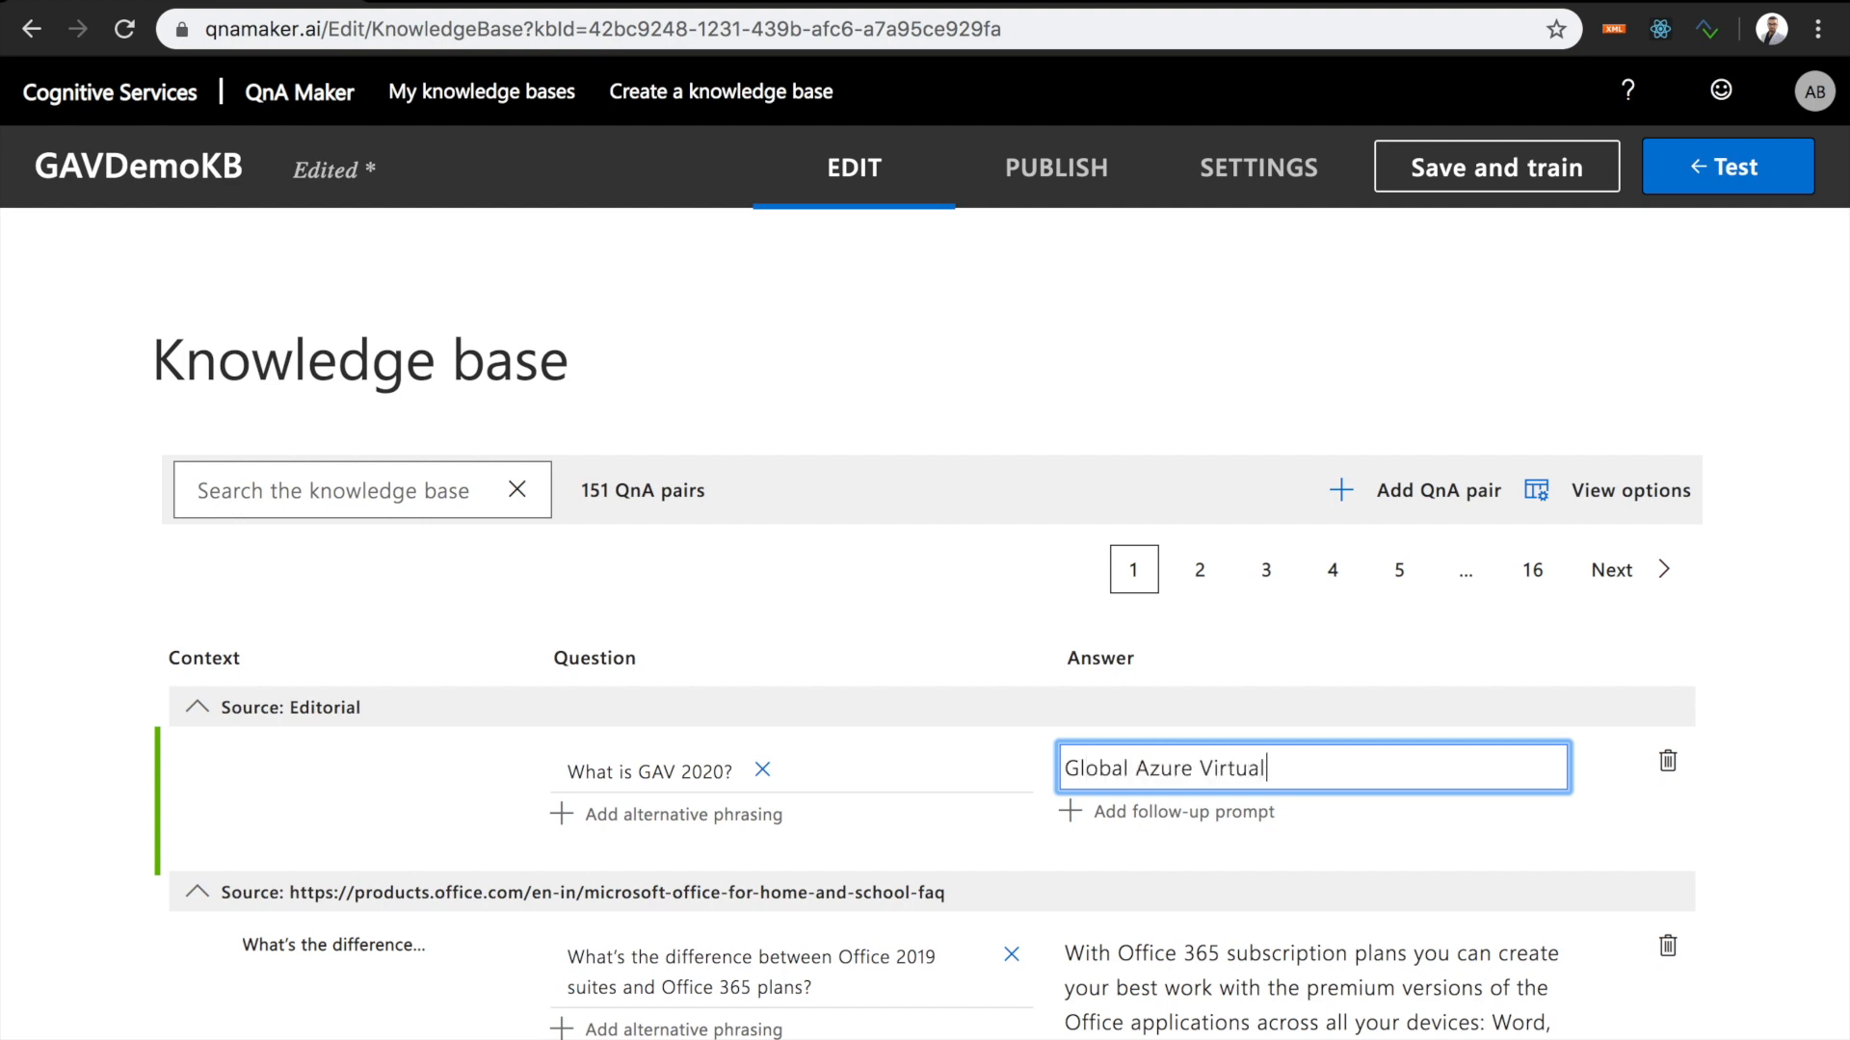
pyautogui.write(' 2020')
pyautogui.click(1770, 639)
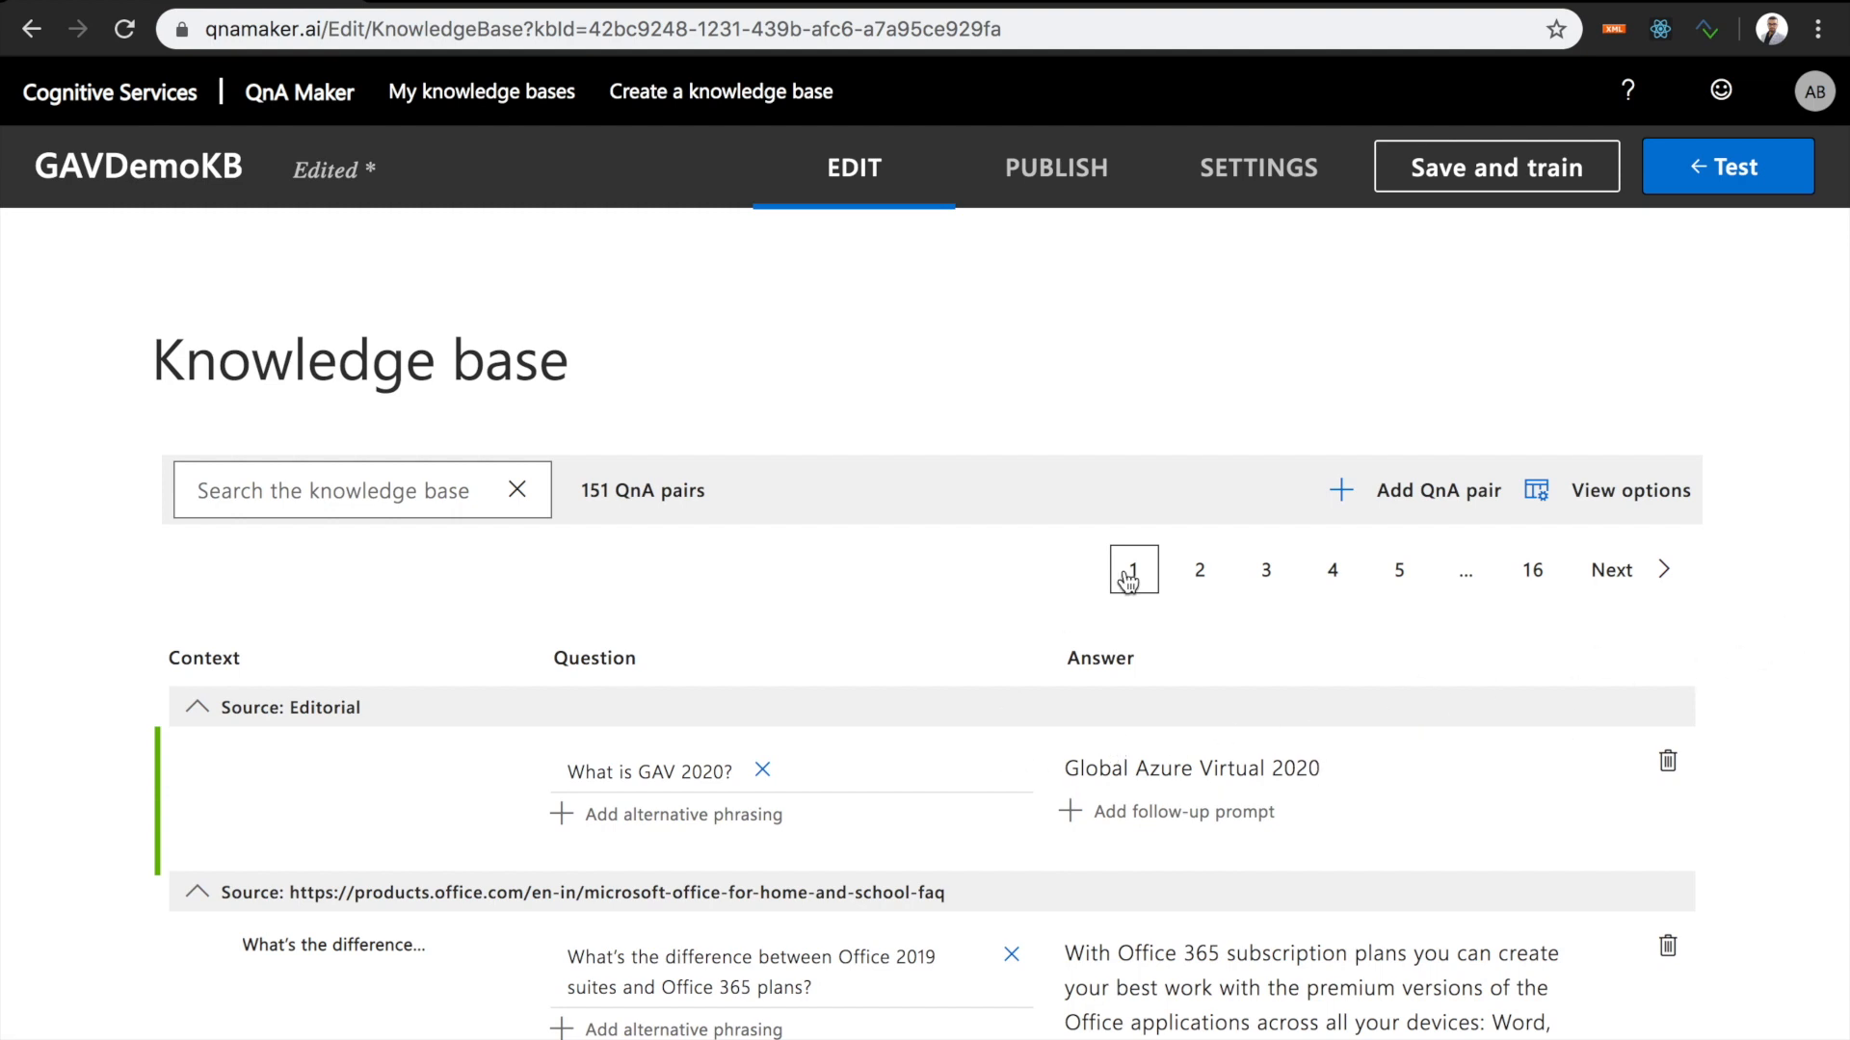
# - Save and train the knowledge base, and test it with the question "What is GAV?"
pyautogui.click(1470, 168)
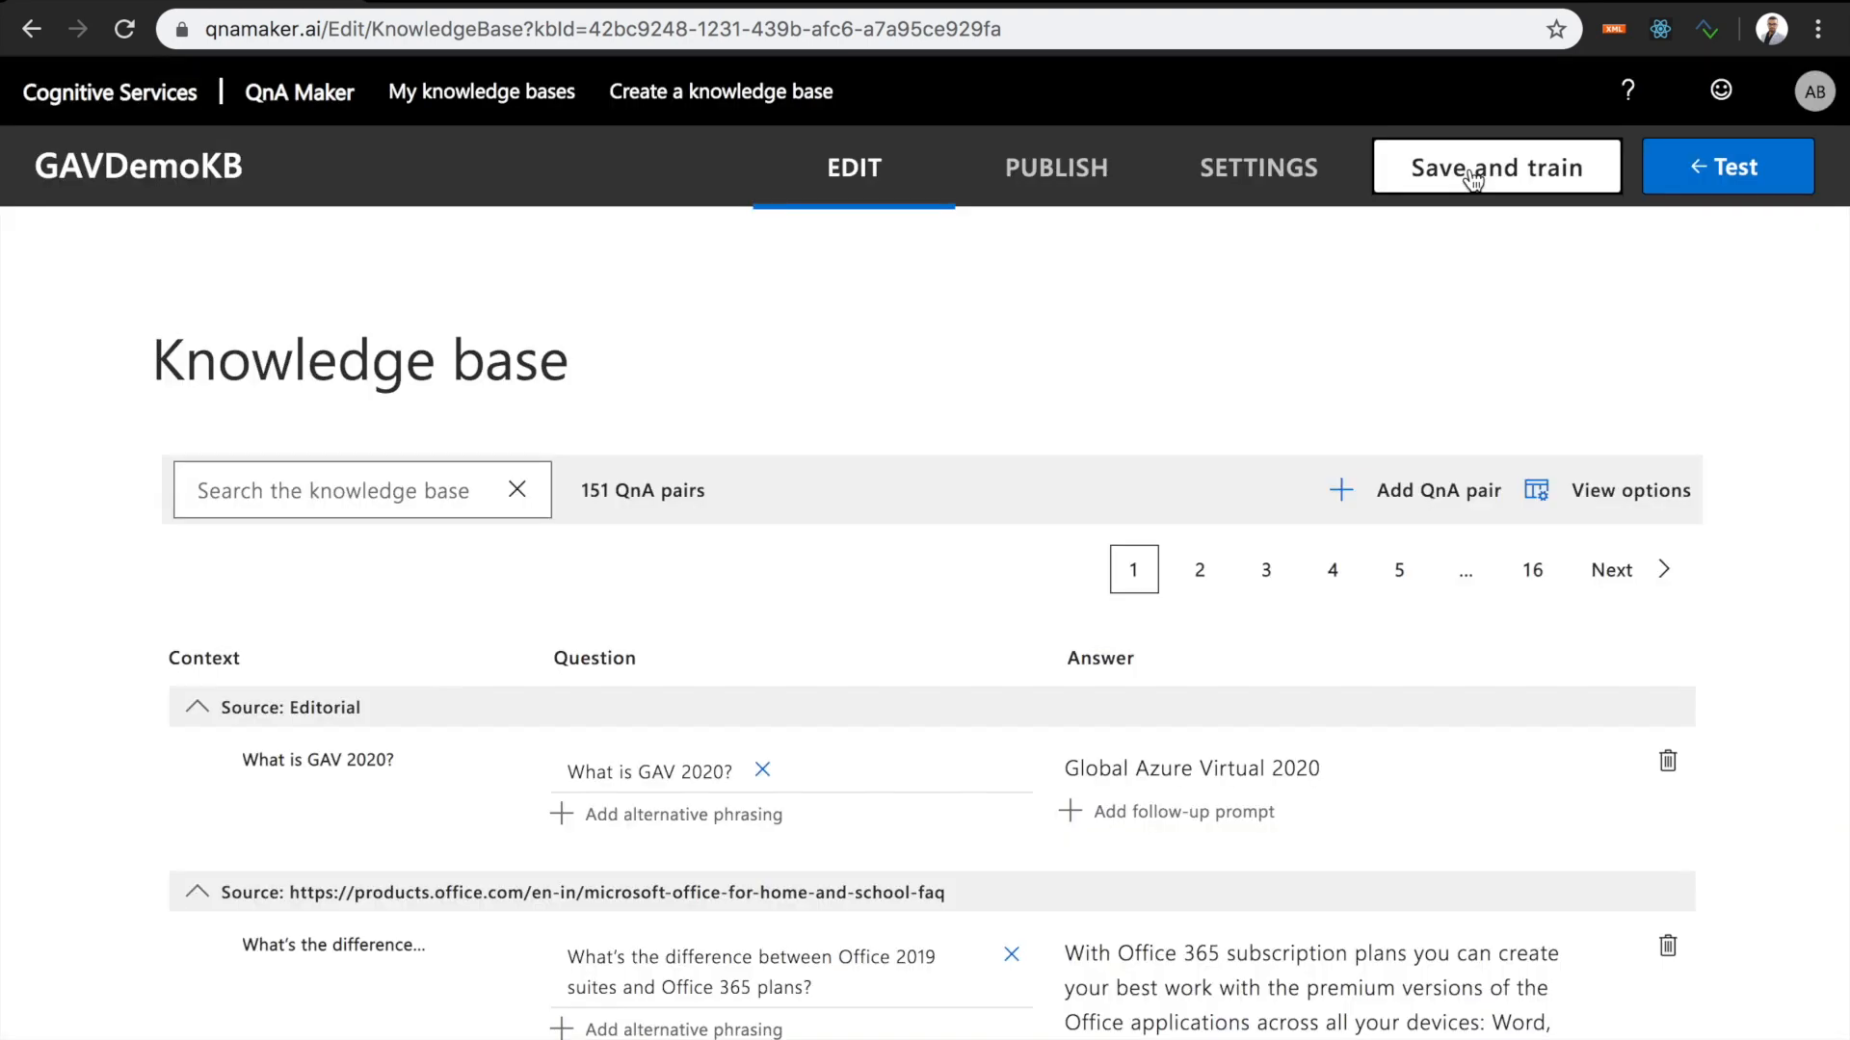
pyautogui.click(1741, 181)
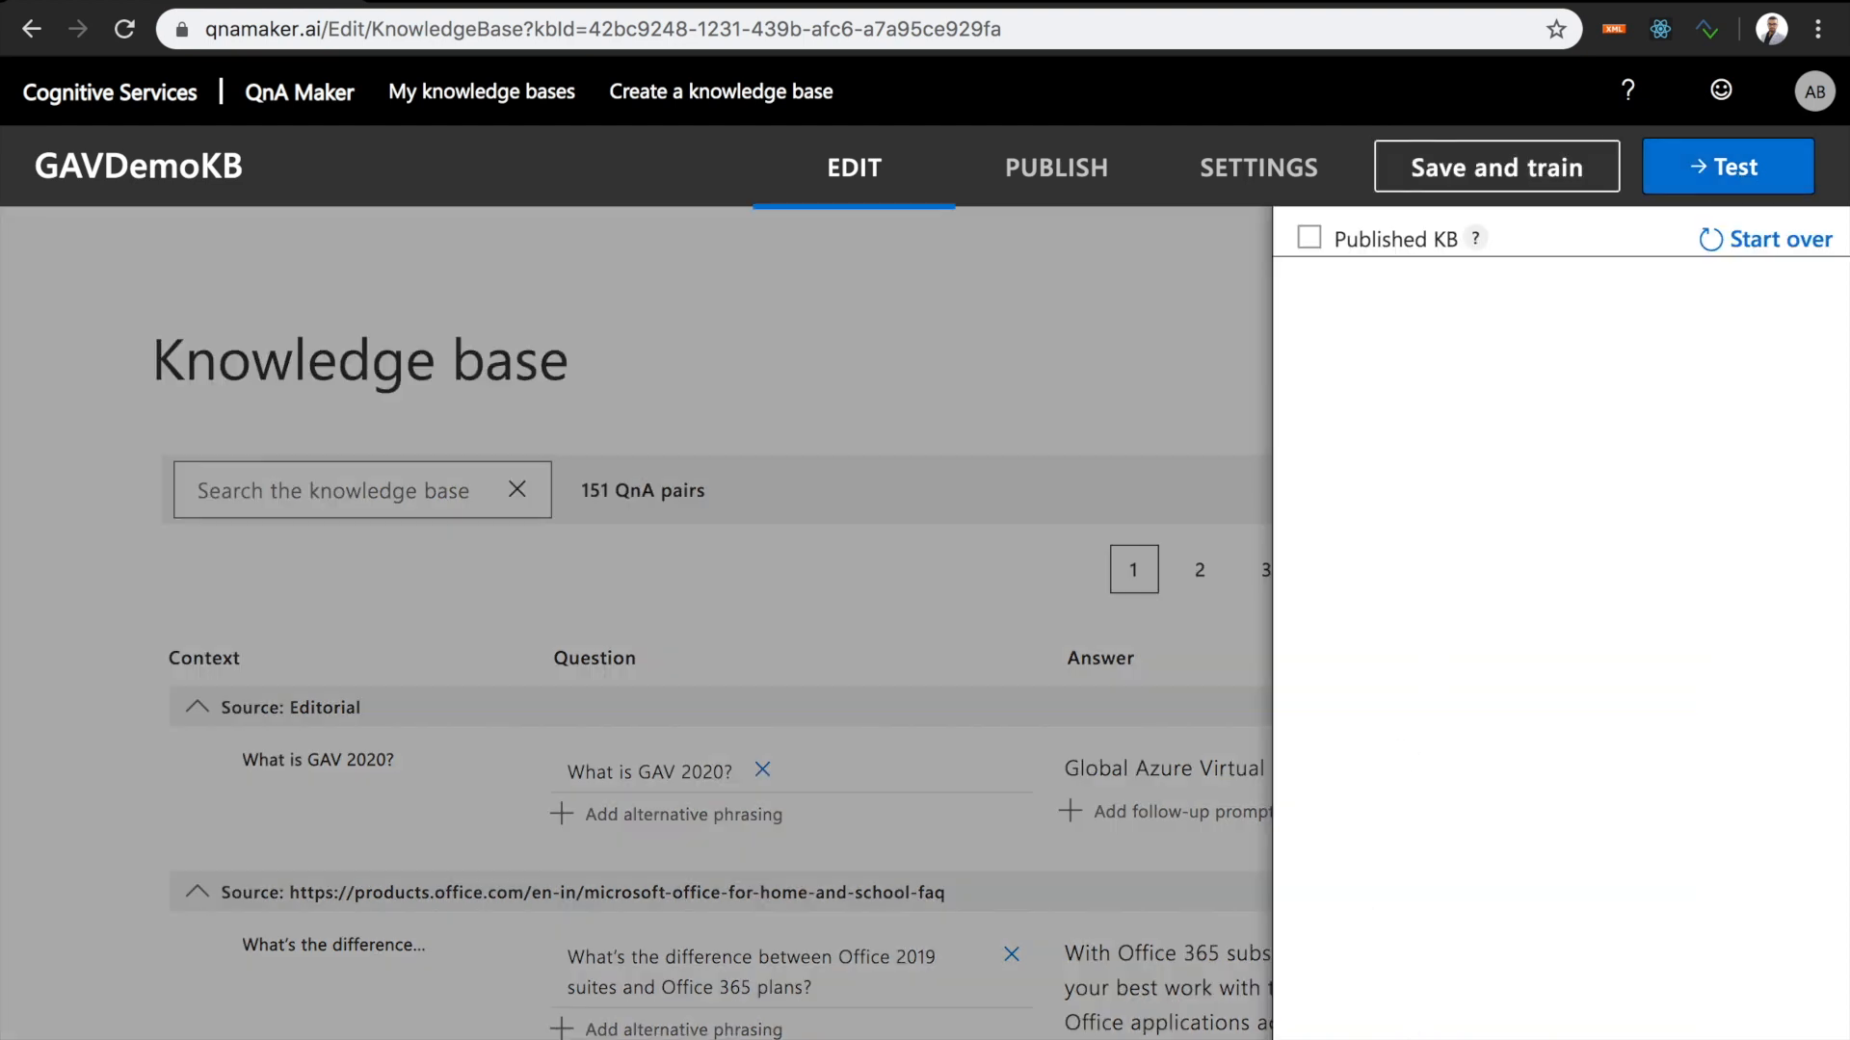
pyautogui.press('Return')
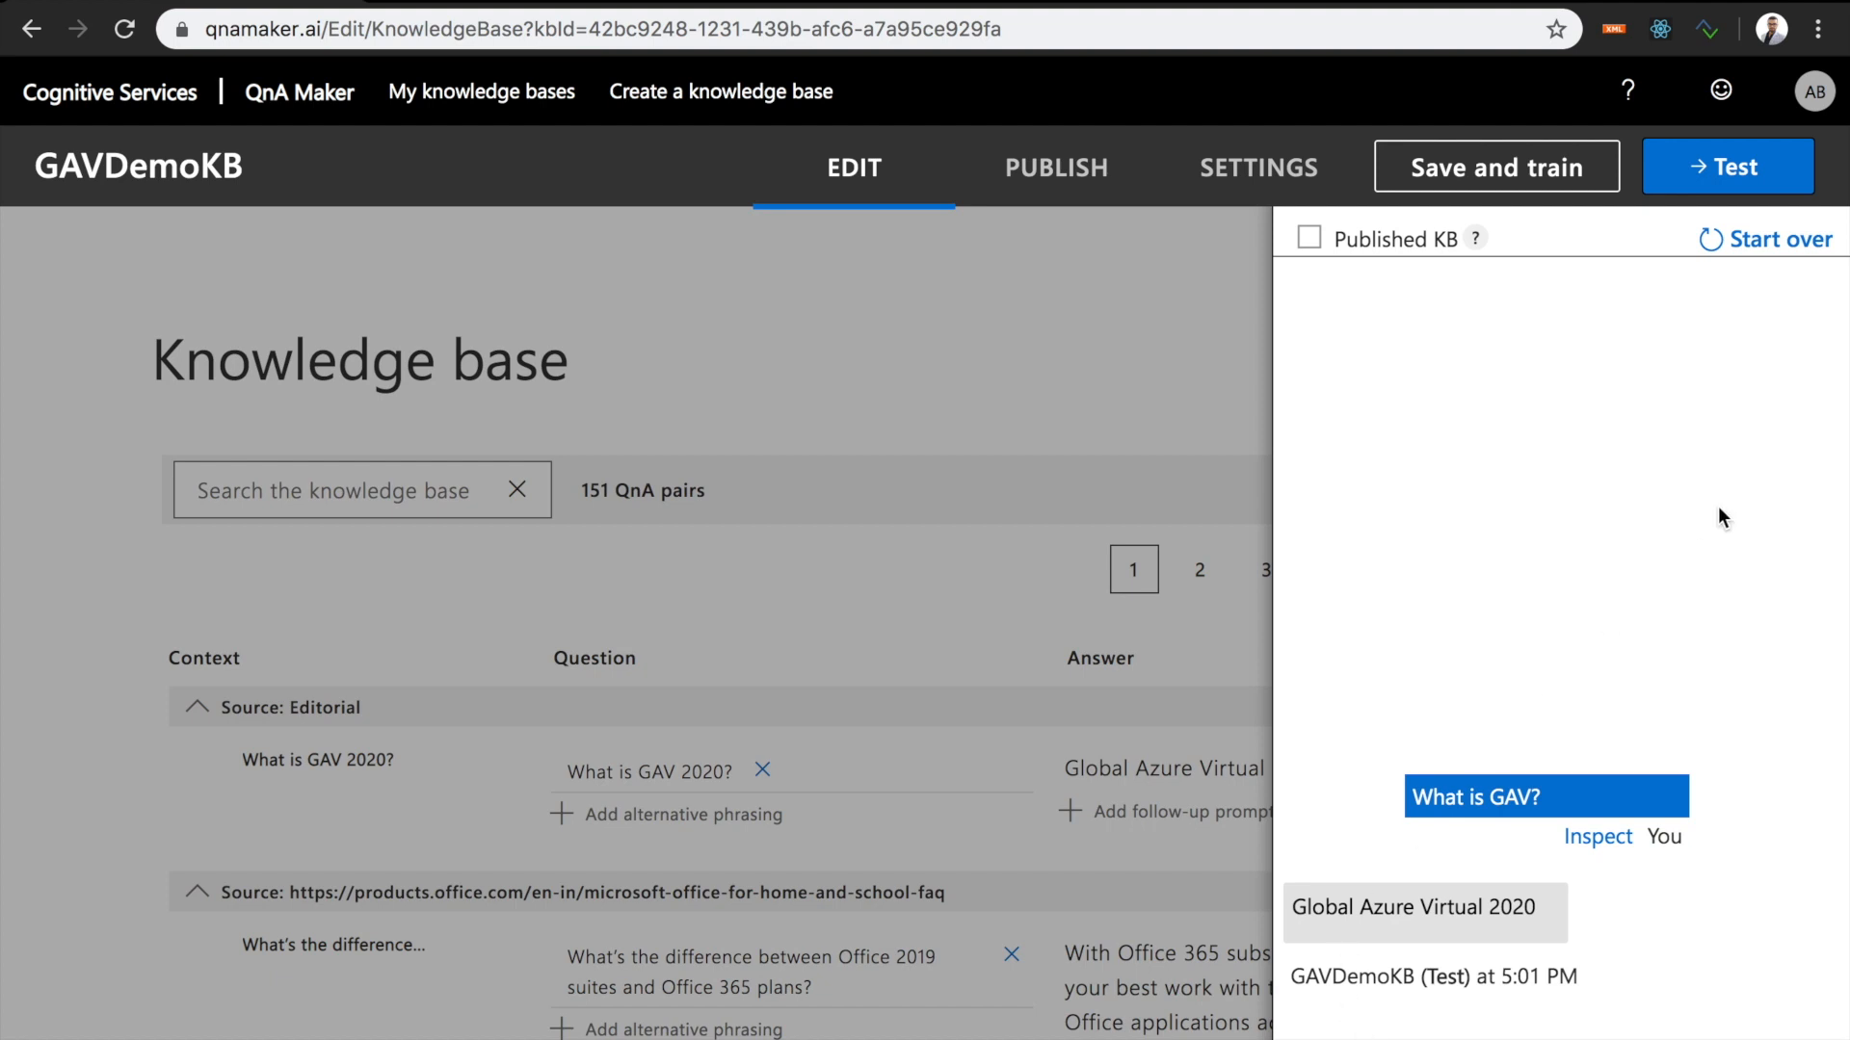
pyautogui.click(1724, 167)
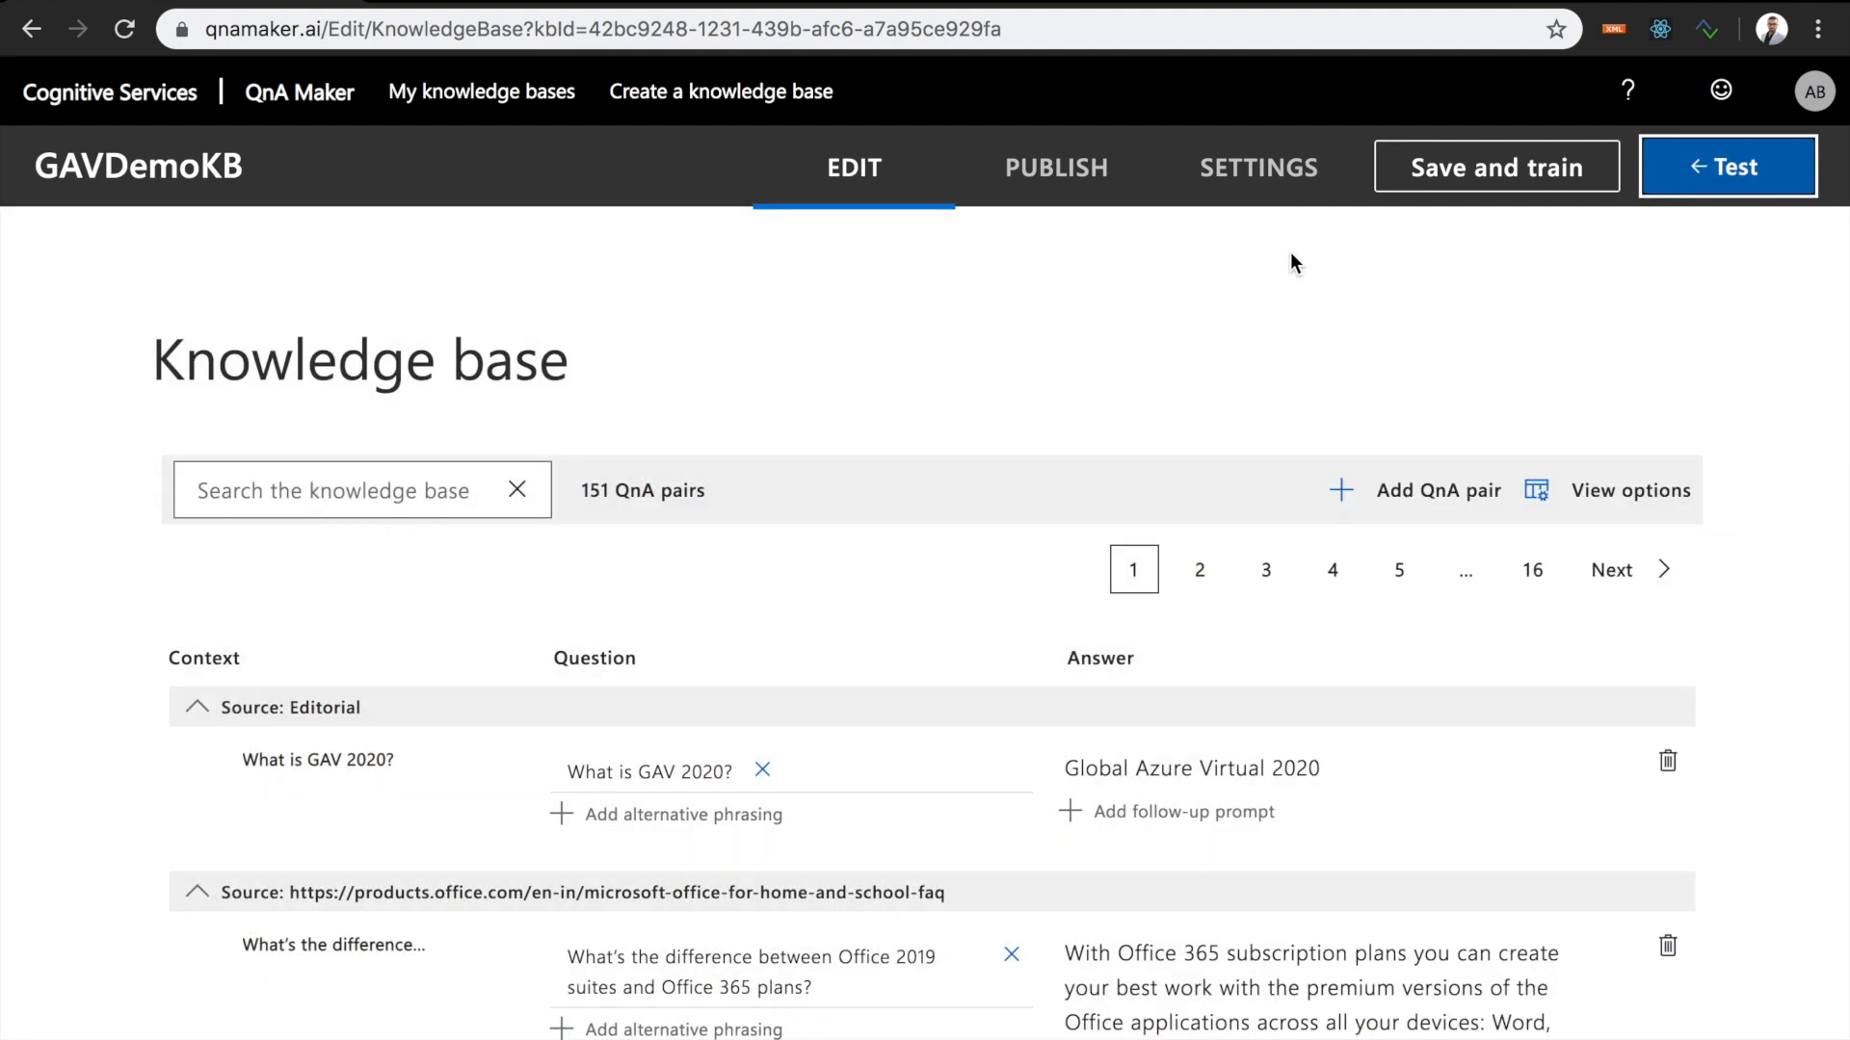
# - Publish the GAVDemoKB knowledge base to its QnA Maker service
pyautogui.click(1080, 189)
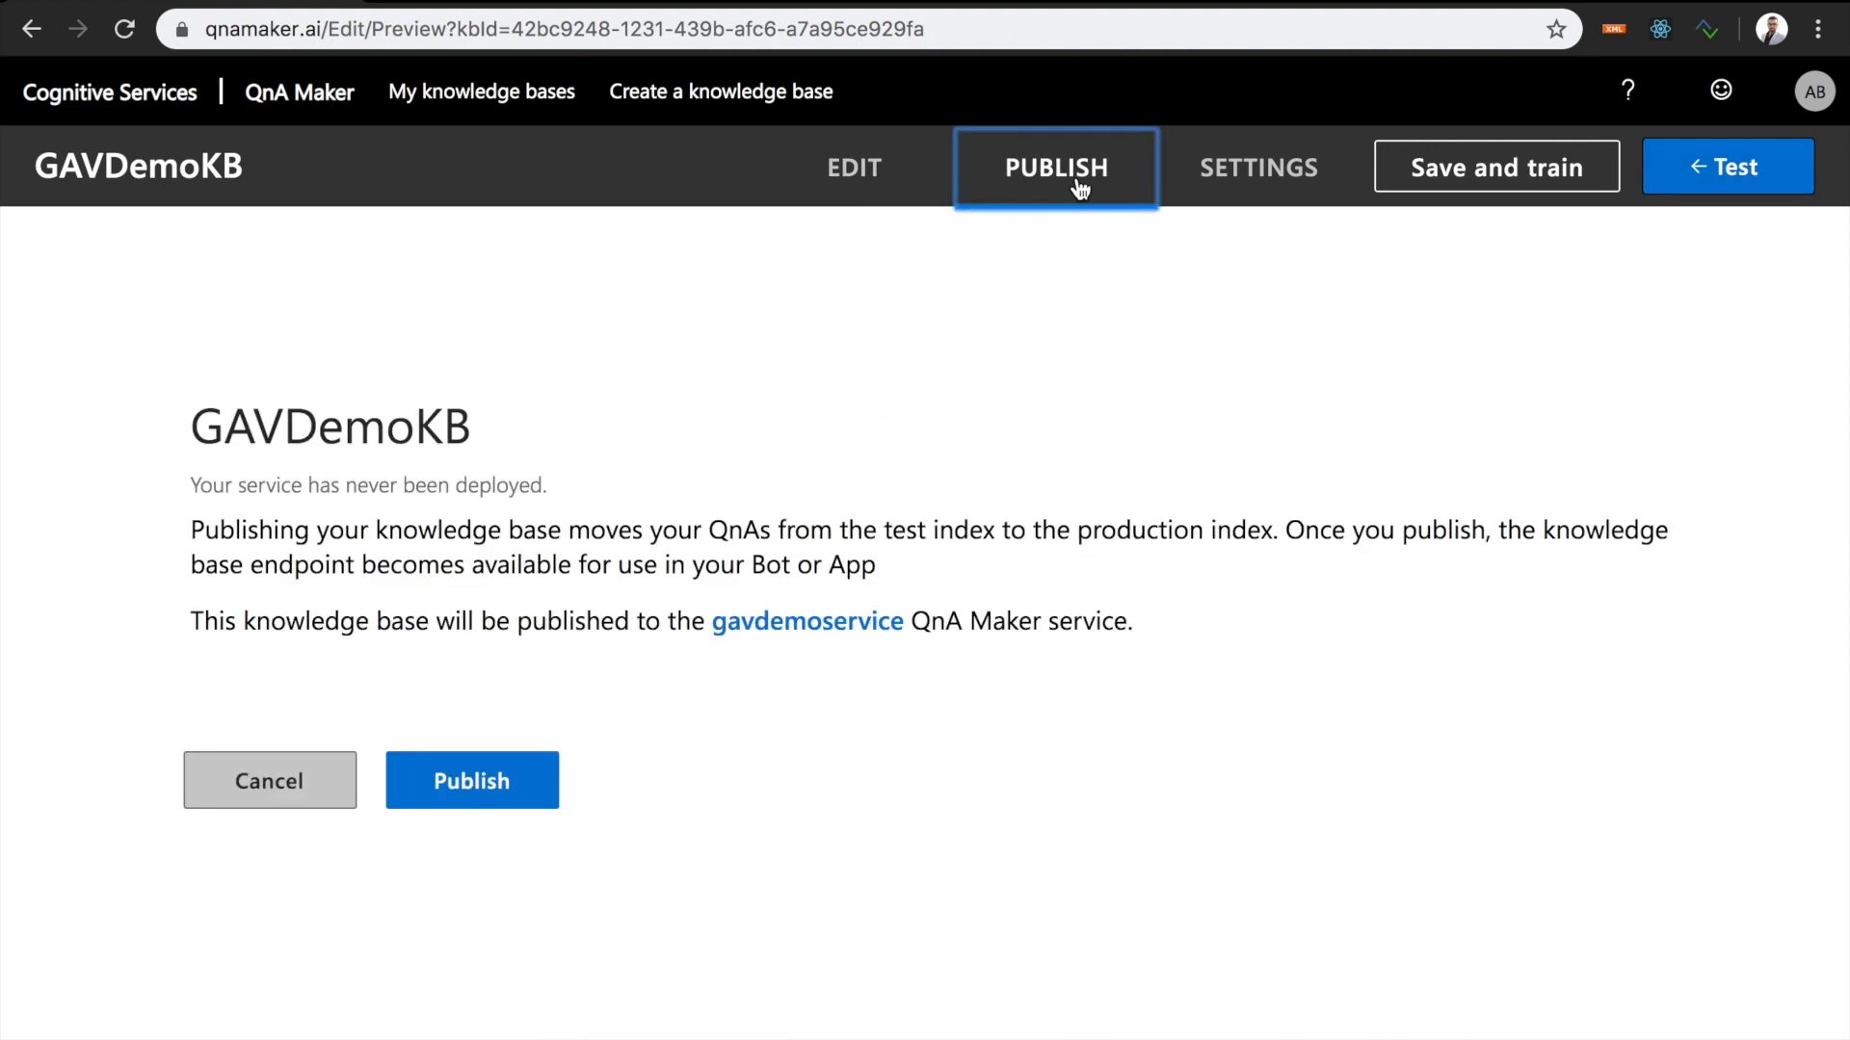
pyautogui.click(467, 802)
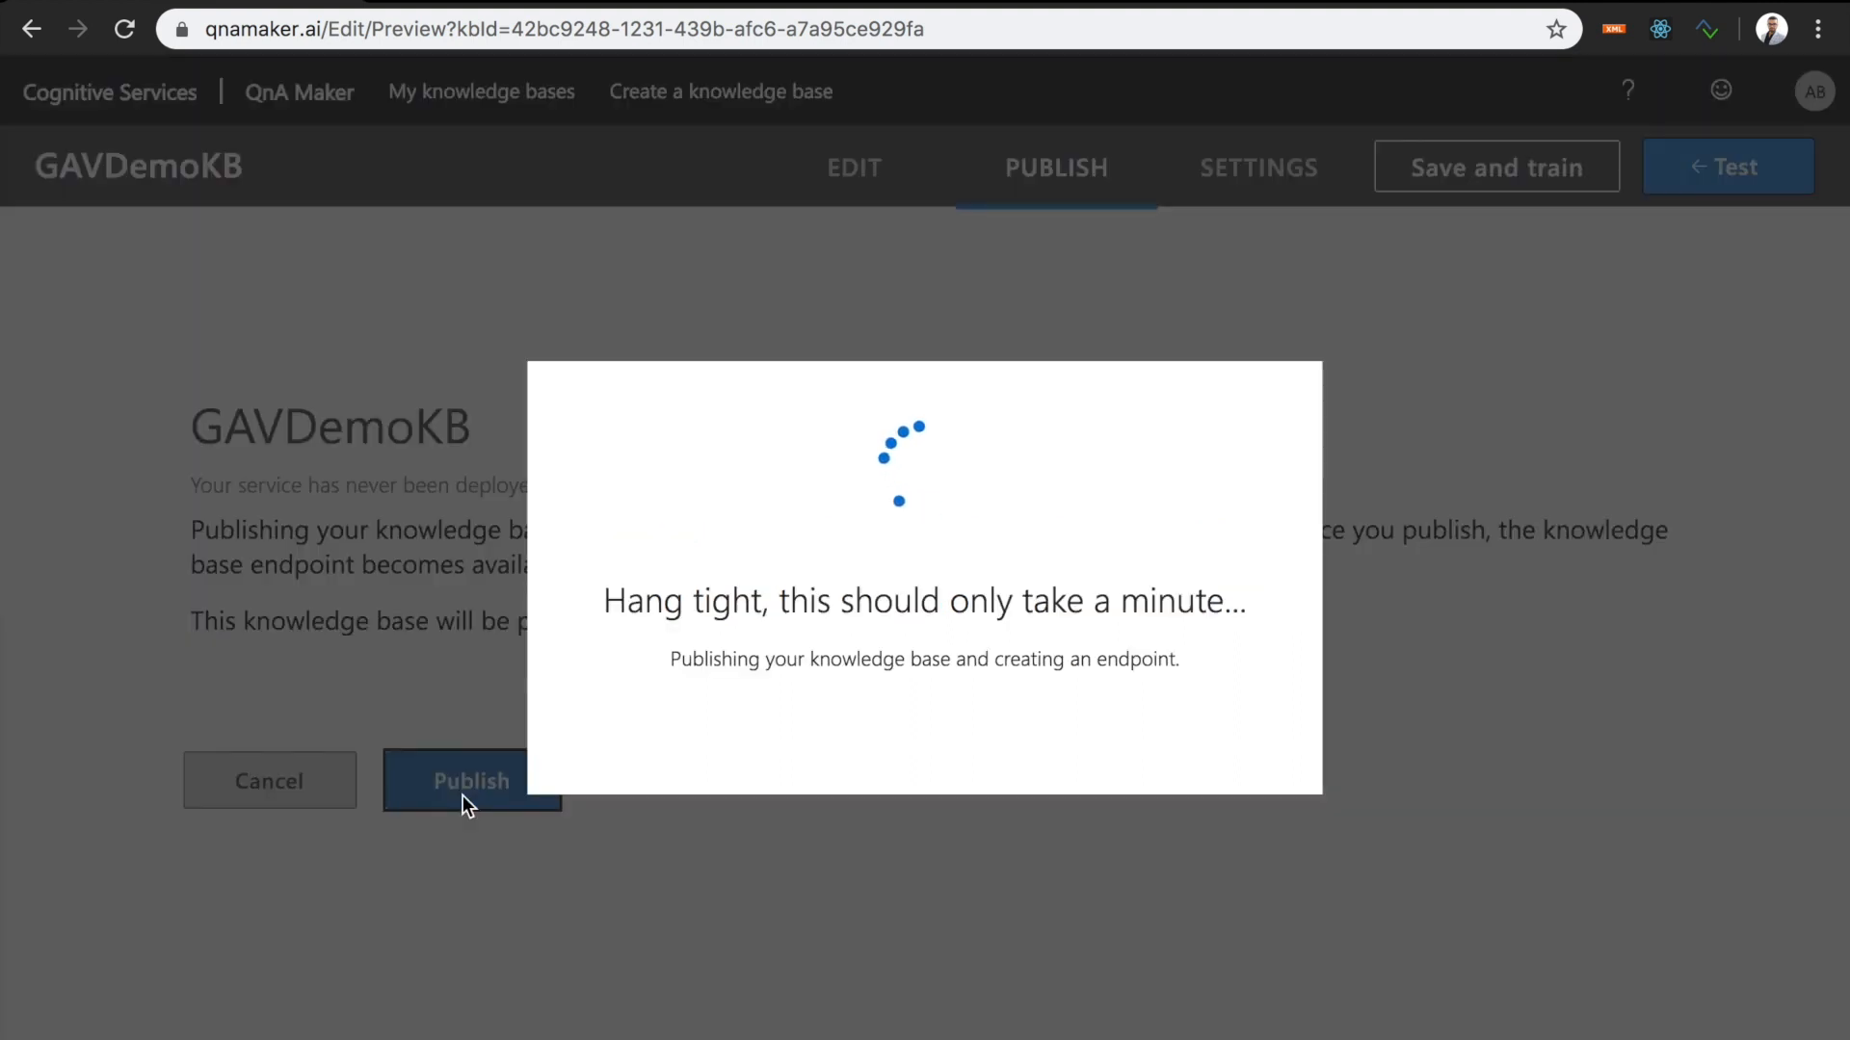
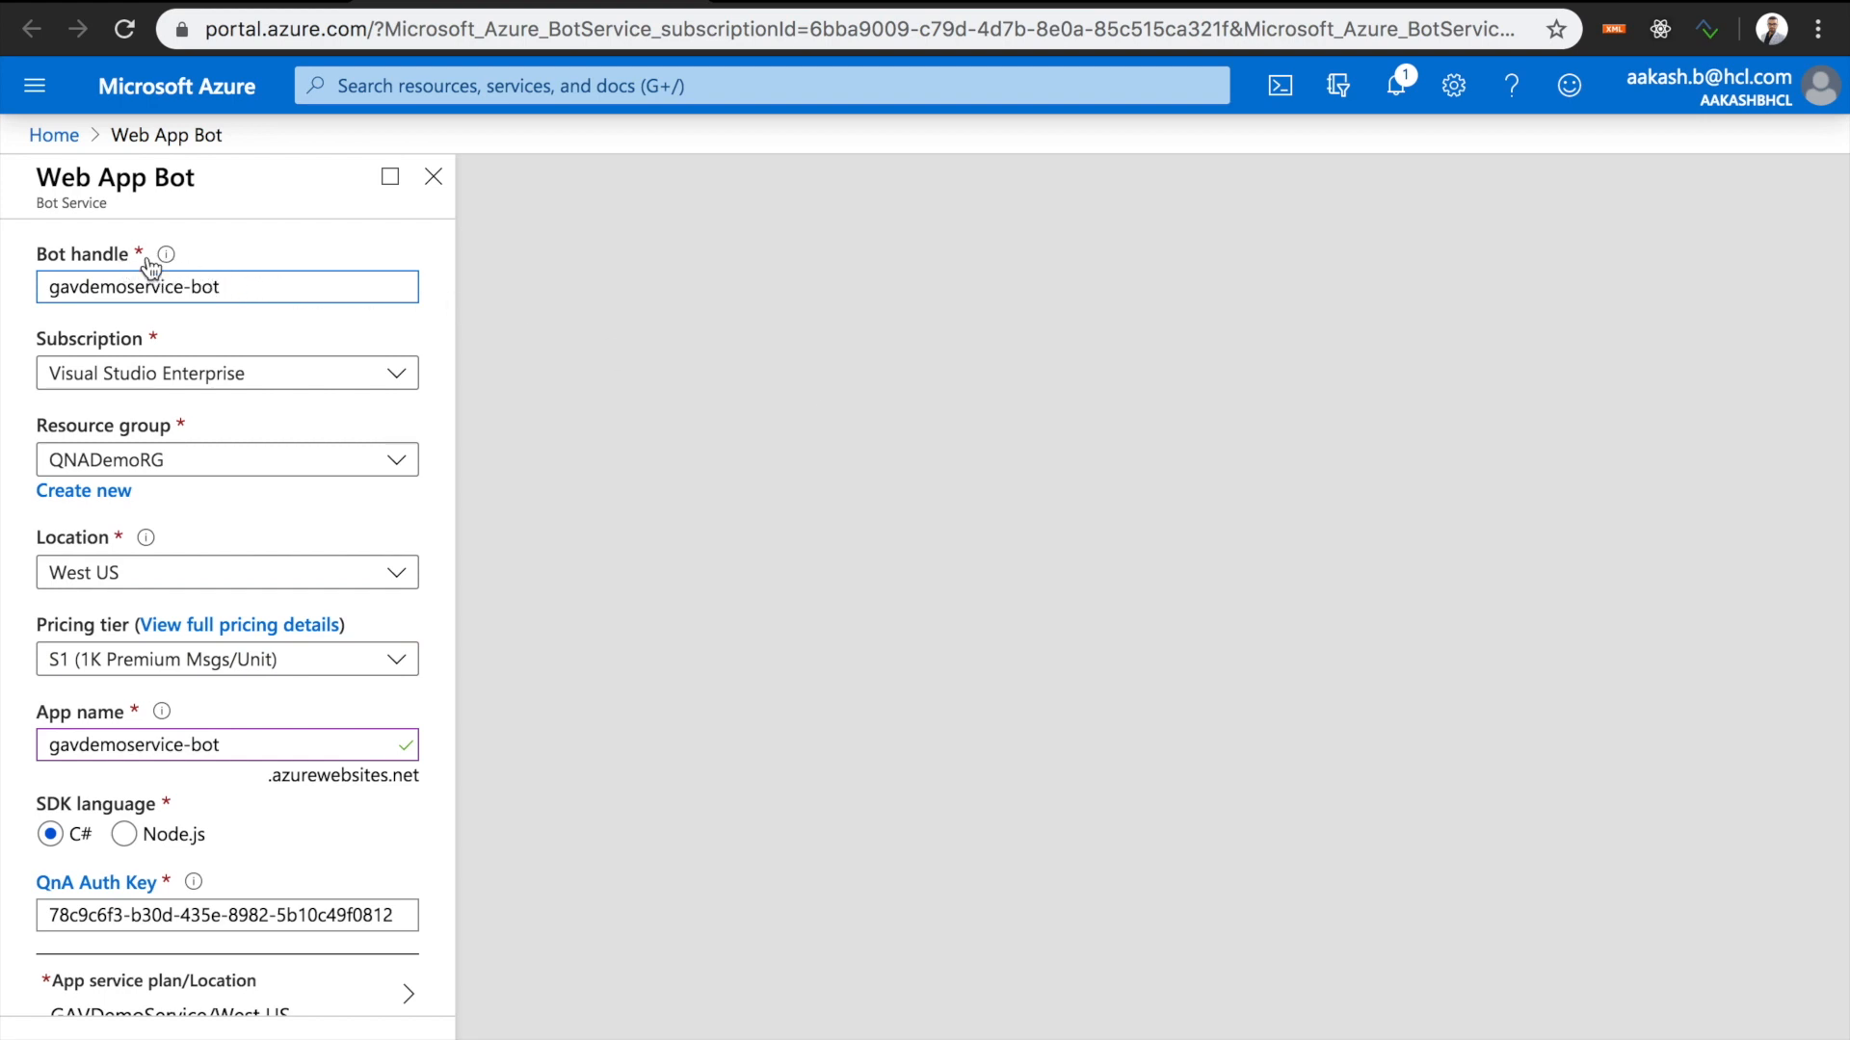
# - Examine the Web App Bot creation settings, including the pricing tiers, app name and QnA Auth Key field, and return to the QnA Maker deployment page
pyautogui.moveTo(165, 256)
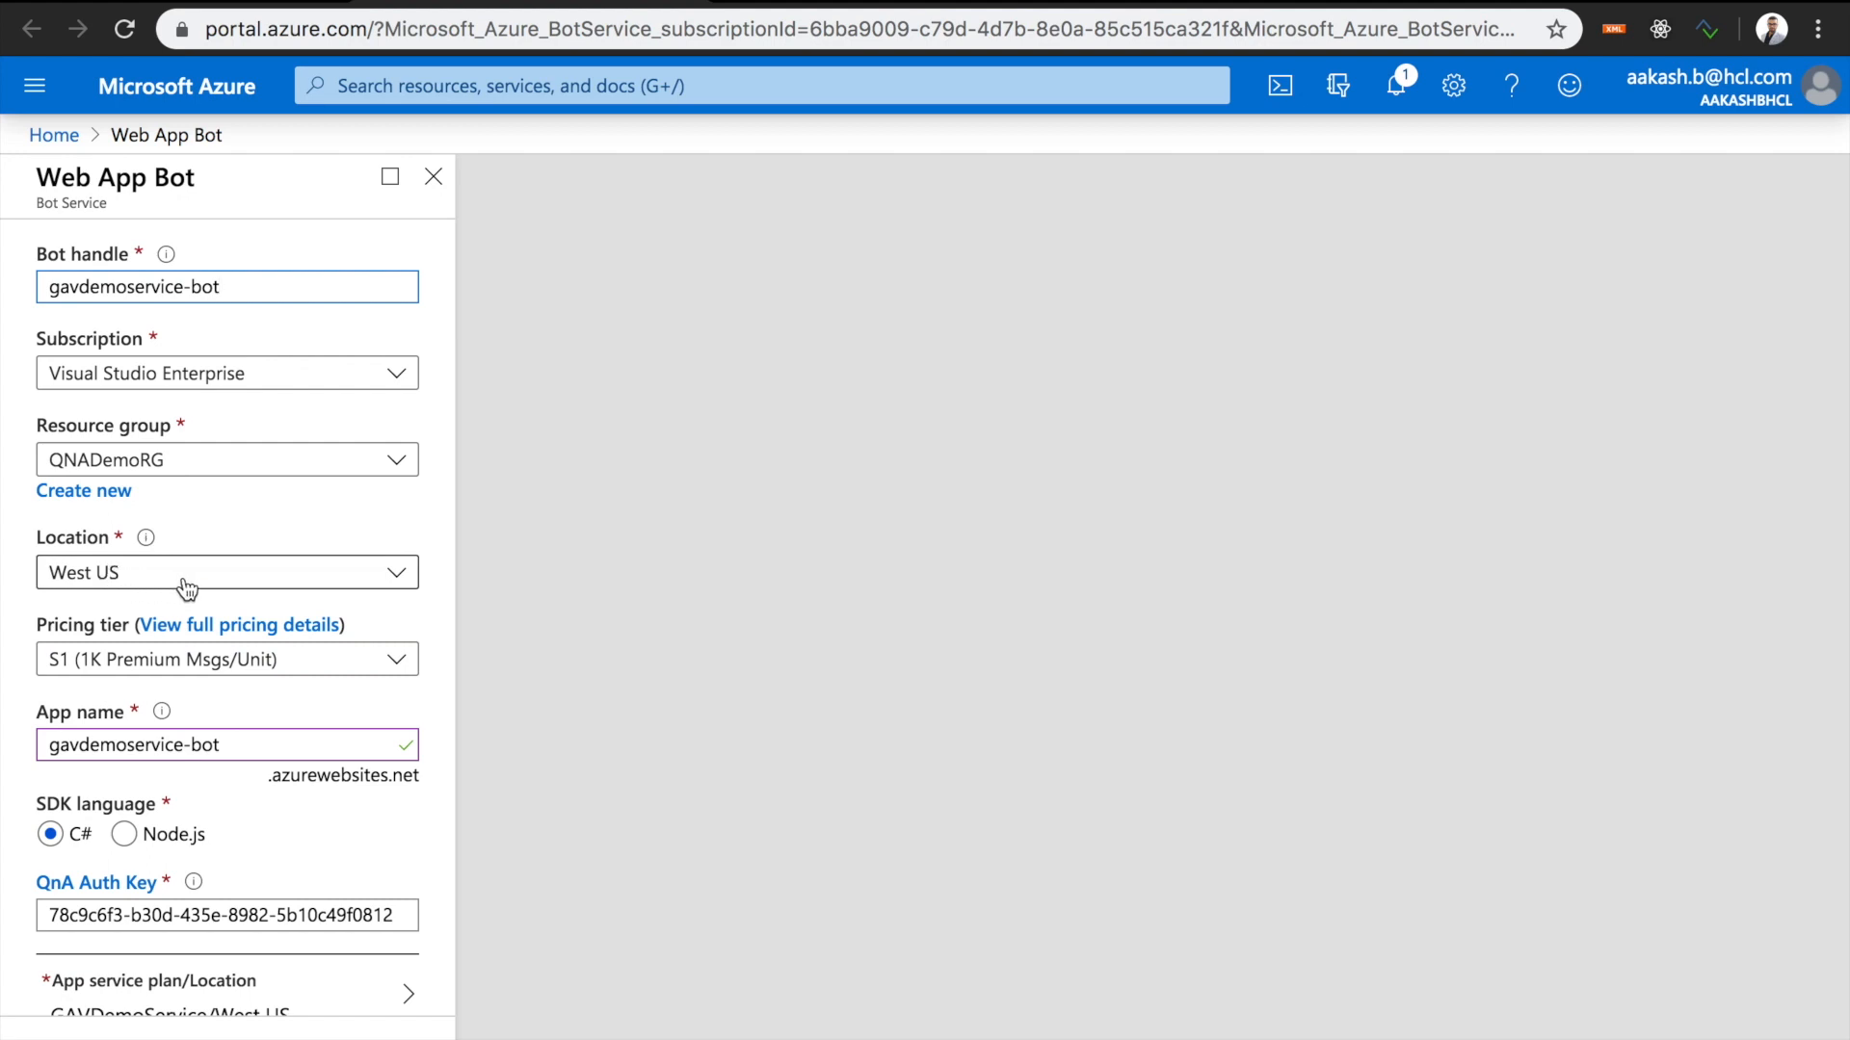
pyautogui.scroll(-3, 236, 570)
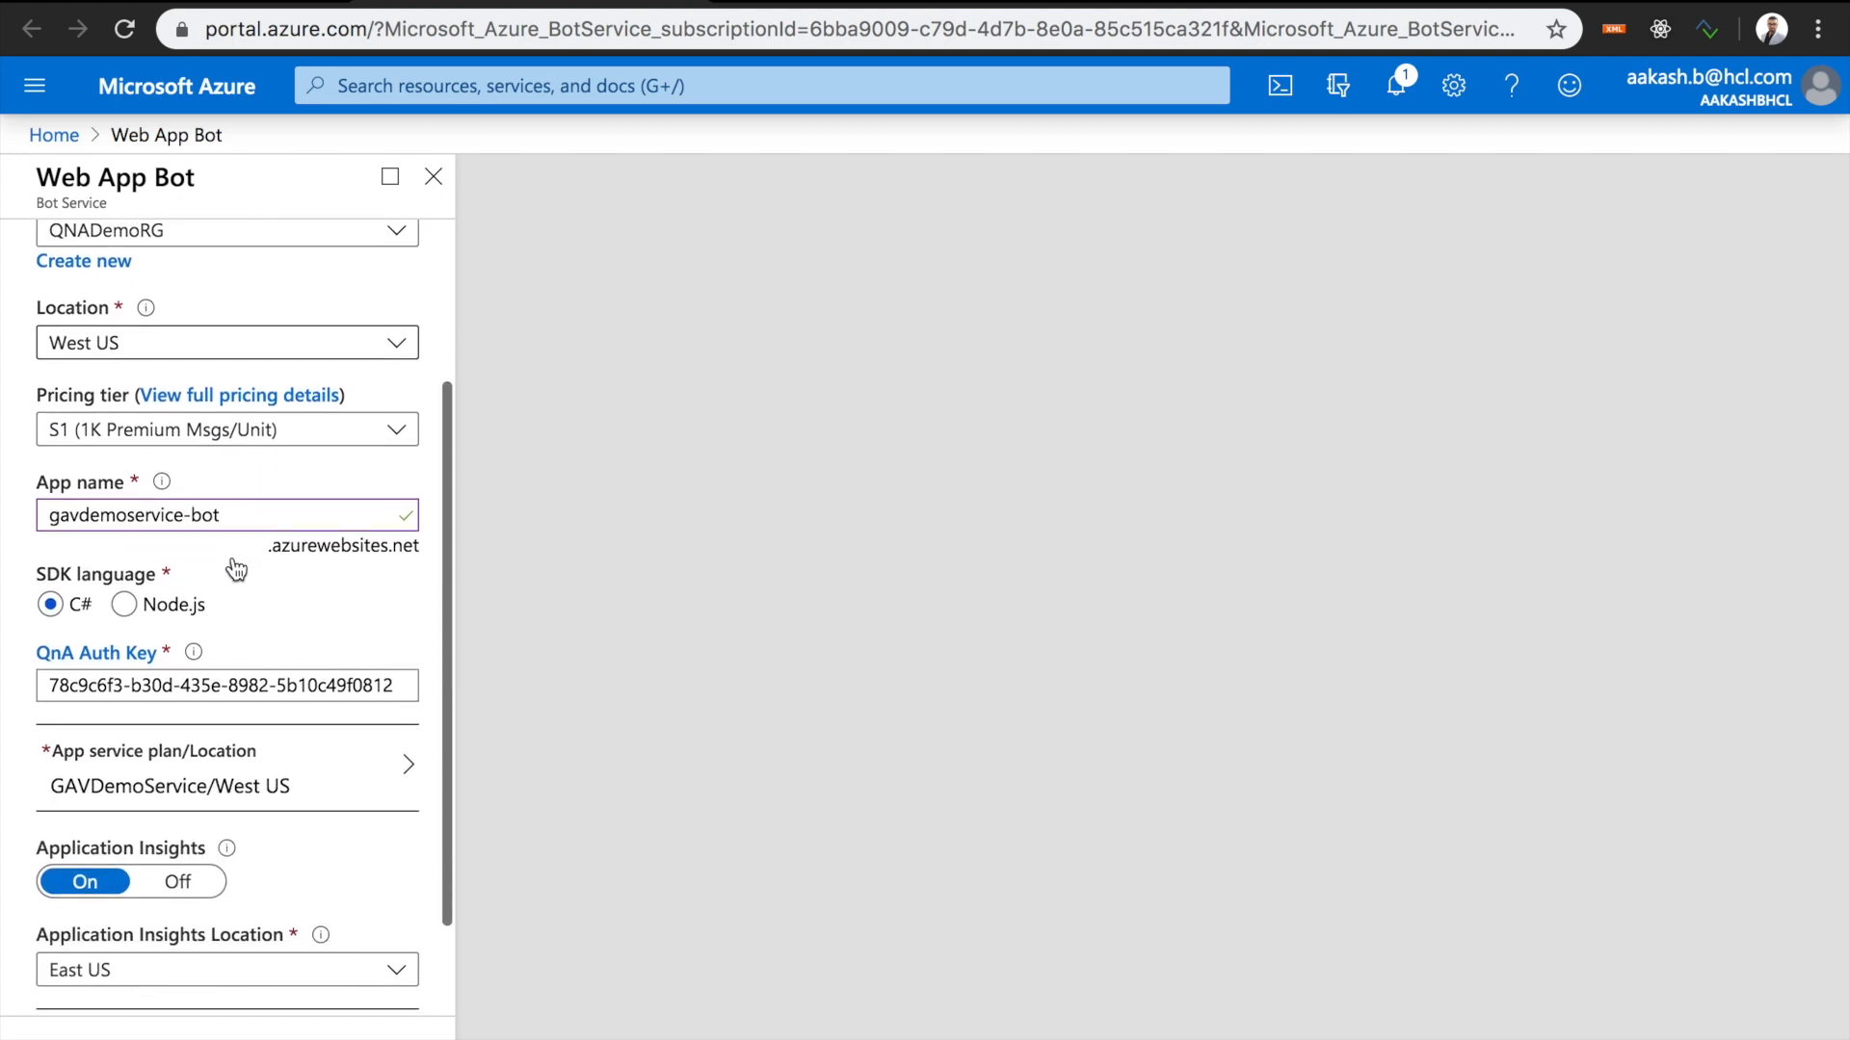
pyautogui.click(396, 430)
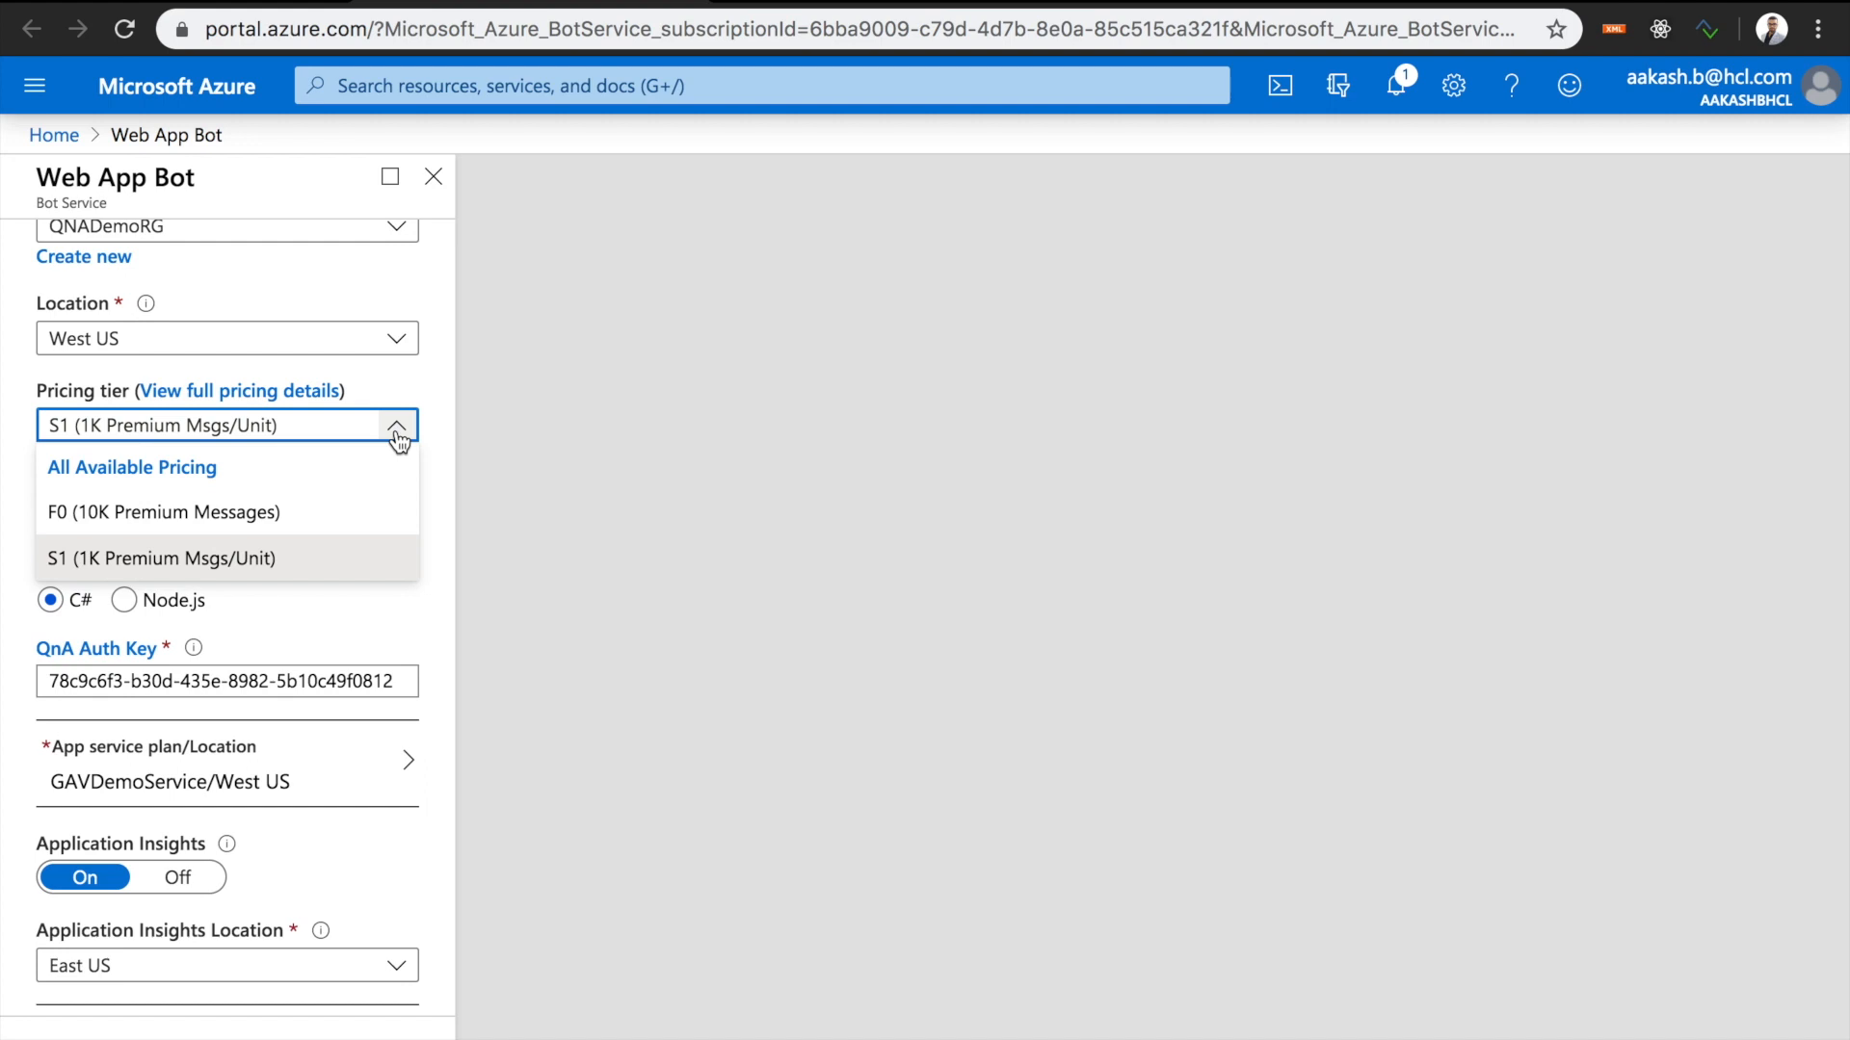
pyautogui.click(286, 570)
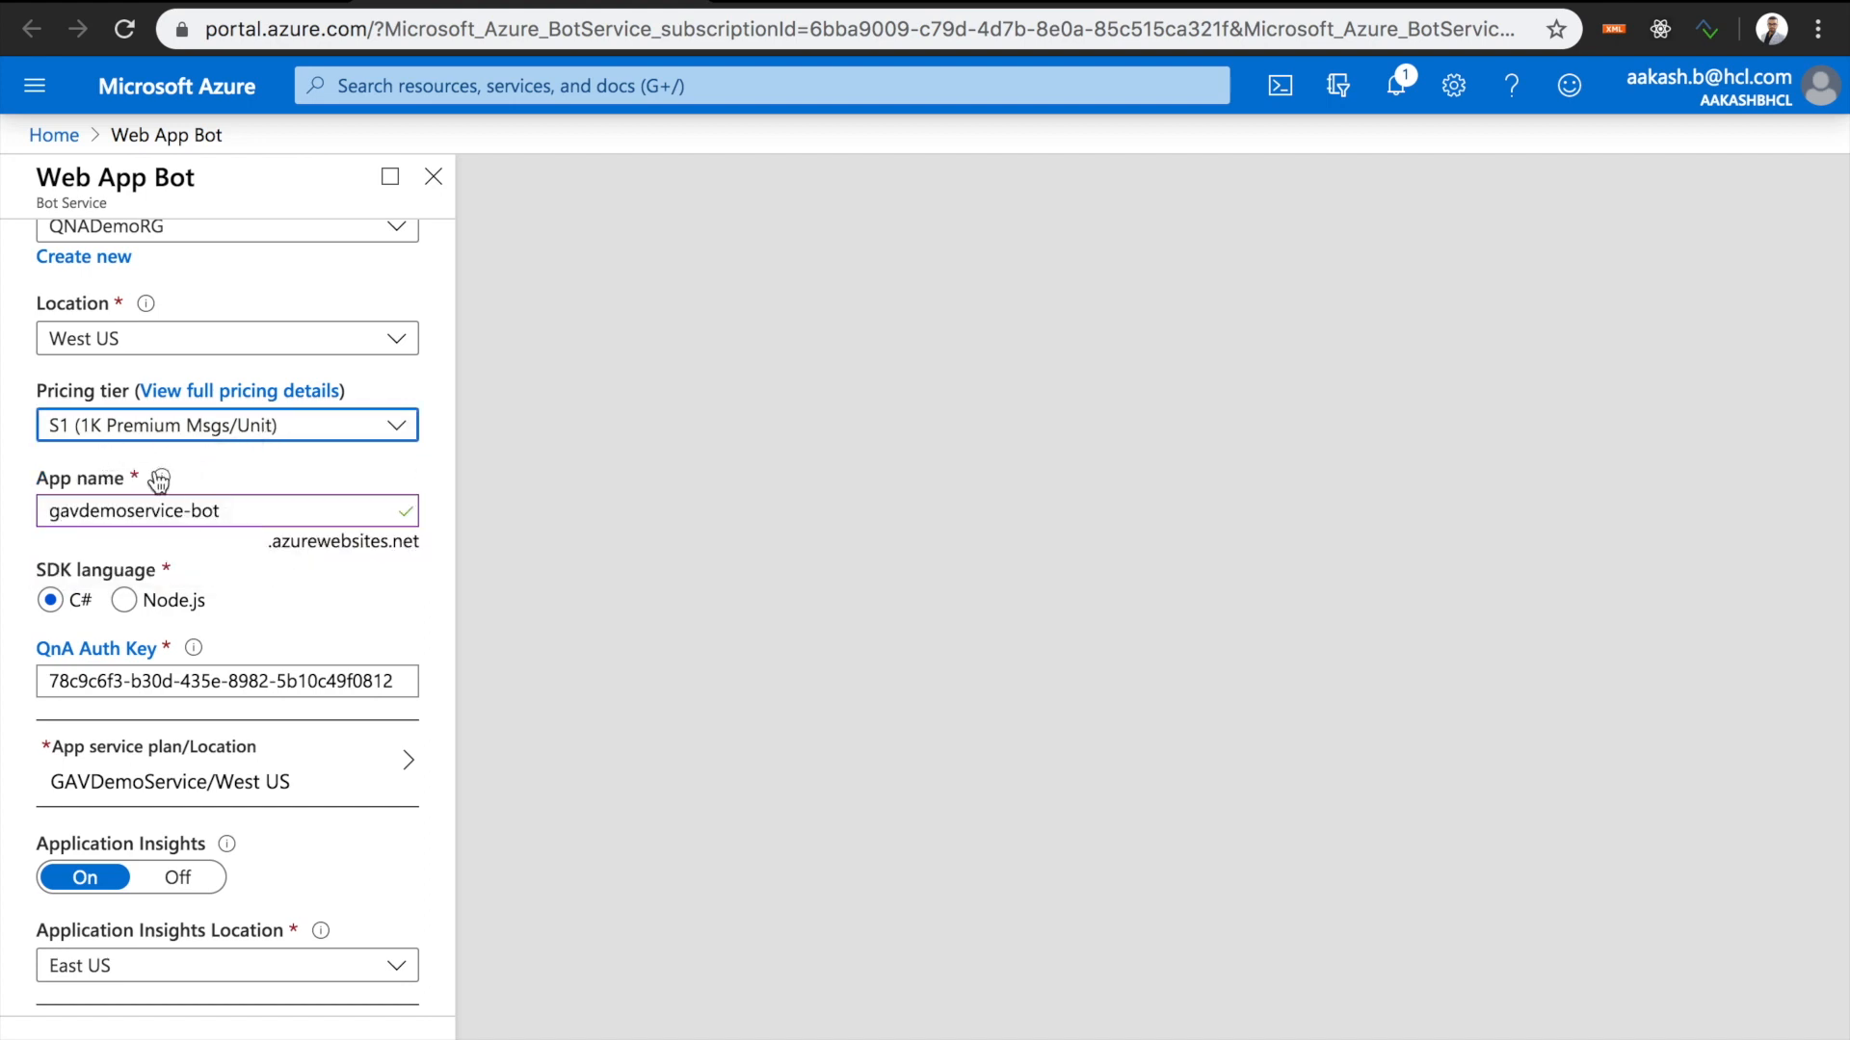
pyautogui.moveTo(159, 481)
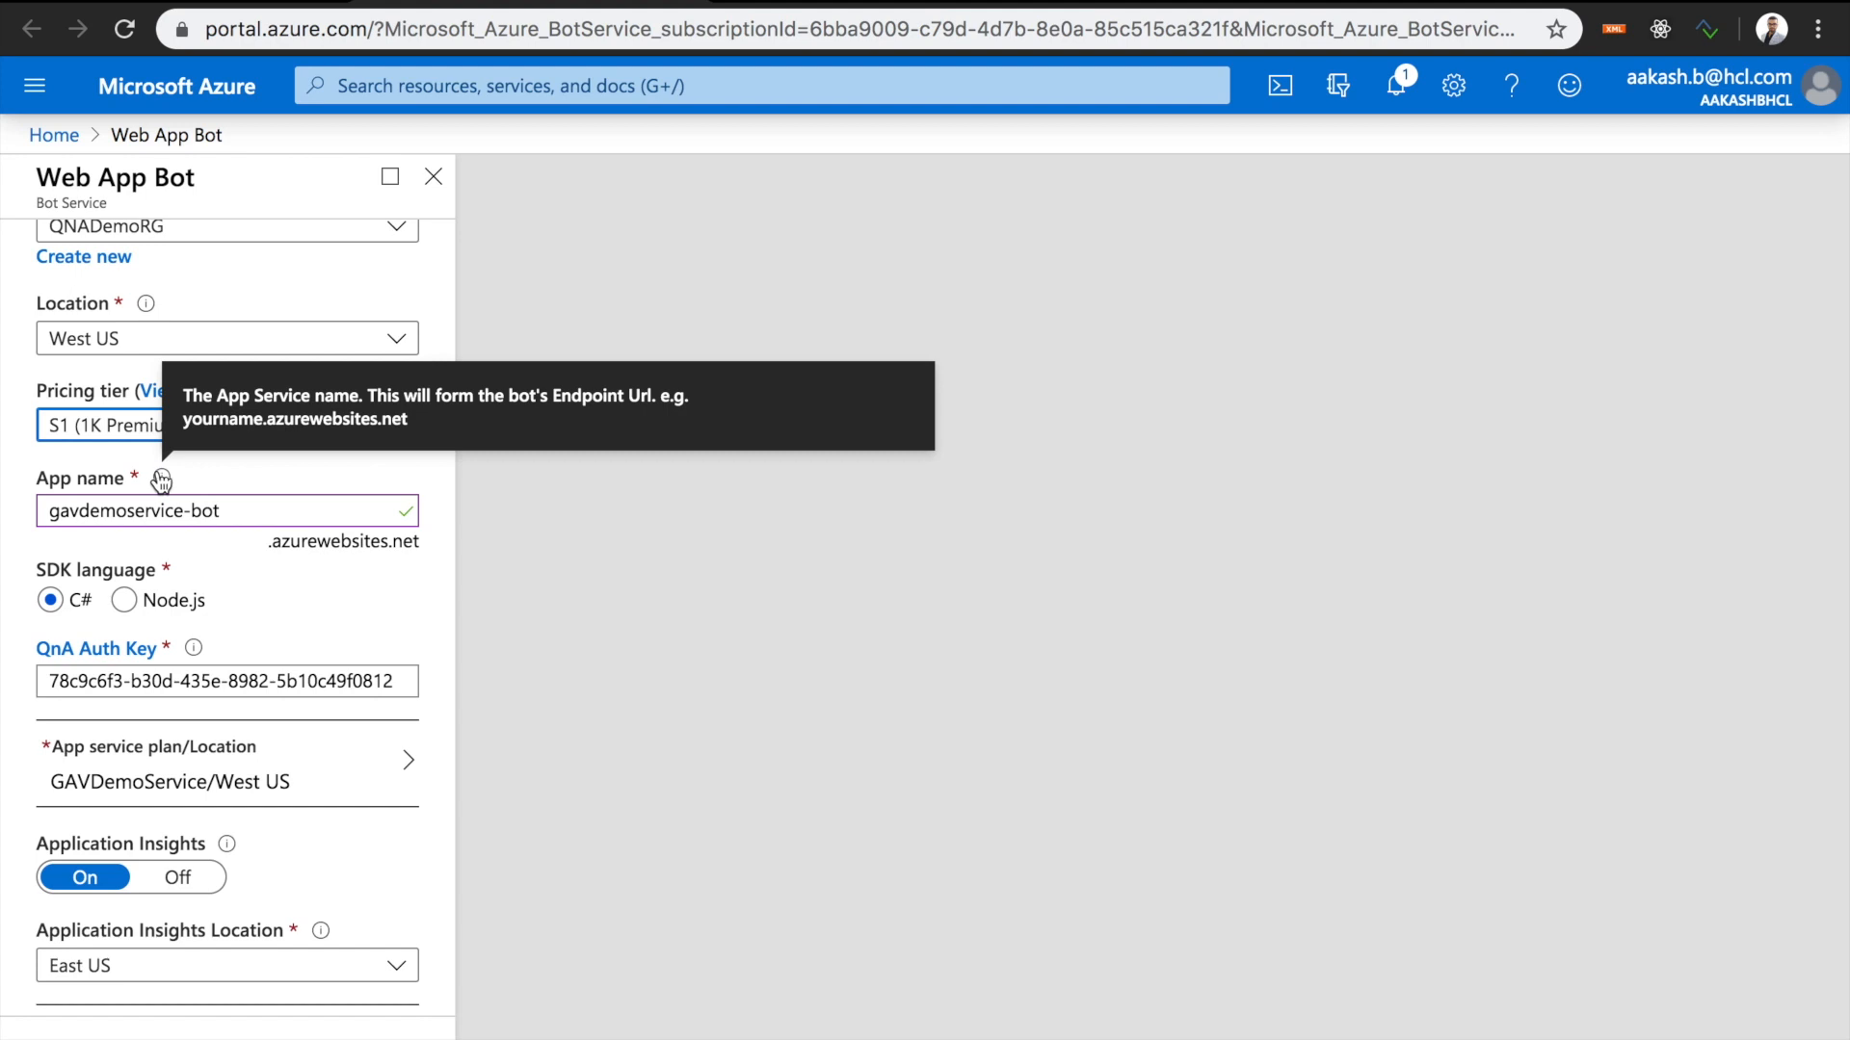
pyautogui.scroll(3, 194, 465)
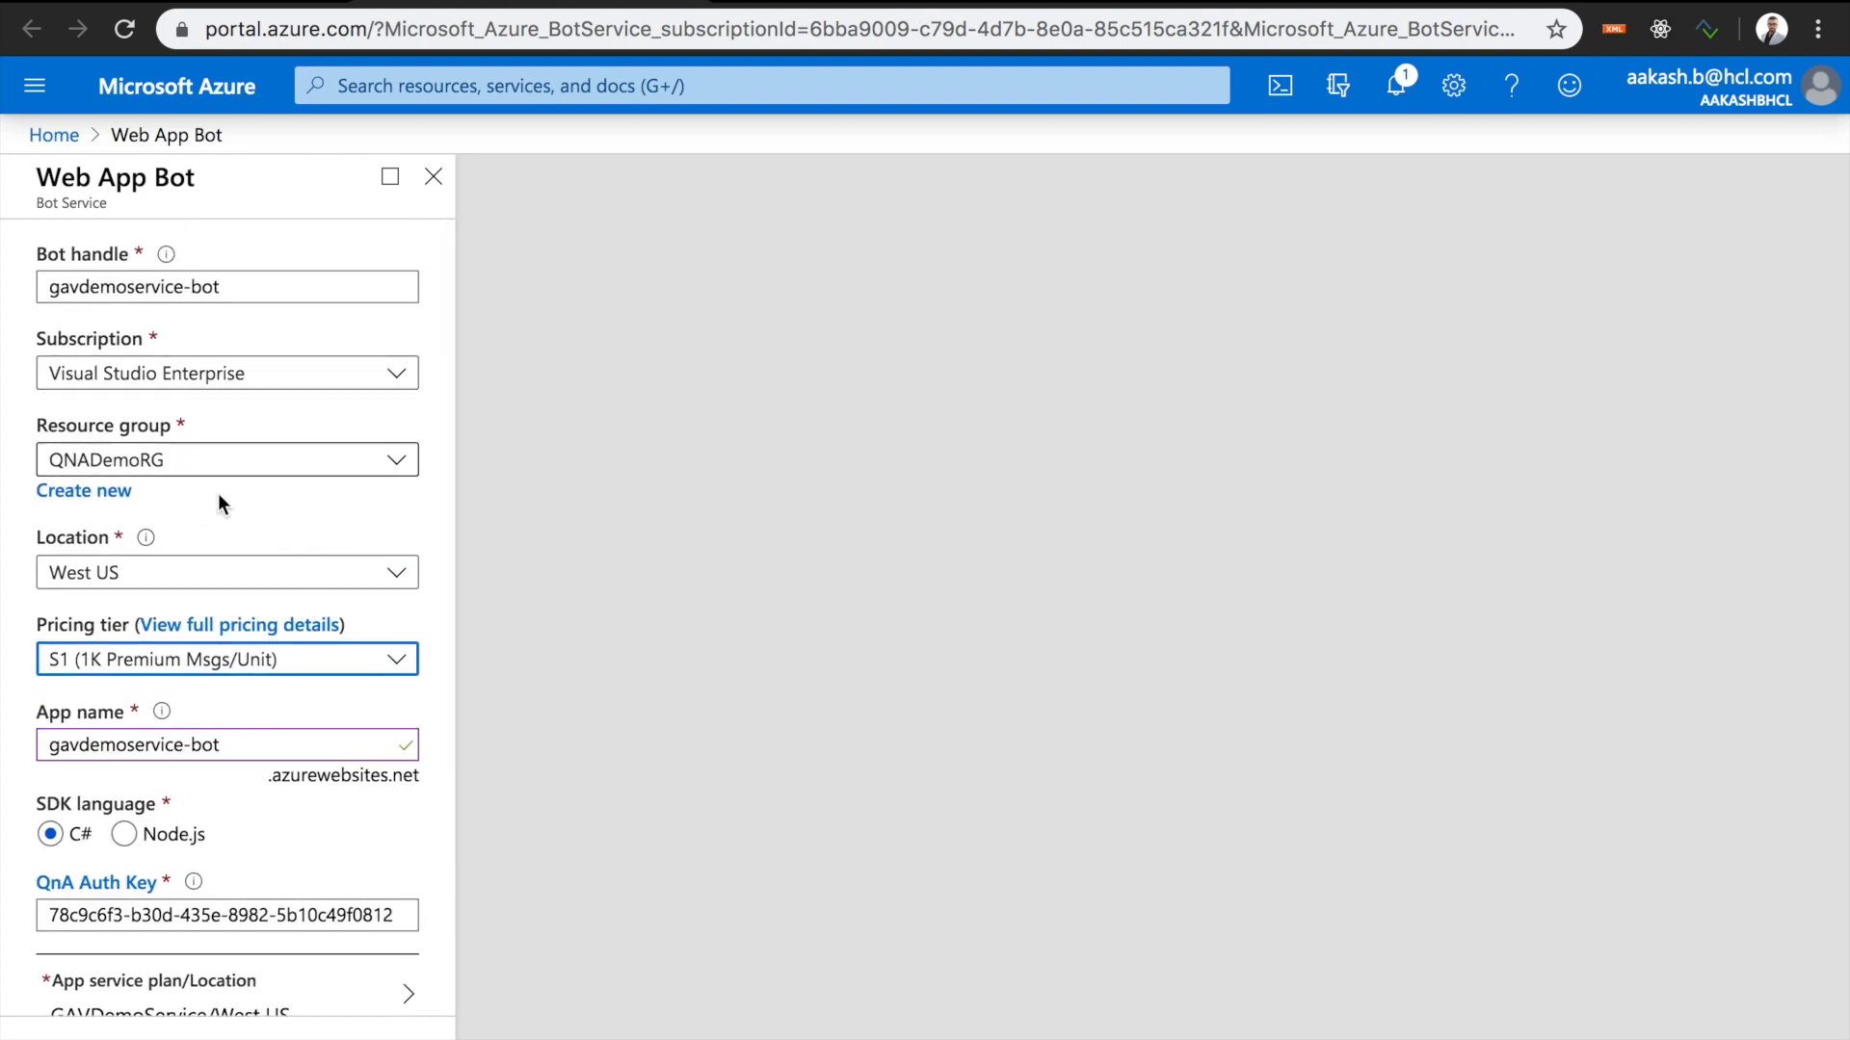
pyautogui.scroll(-1, 222, 501)
pyautogui.scroll(-3, 225, 516)
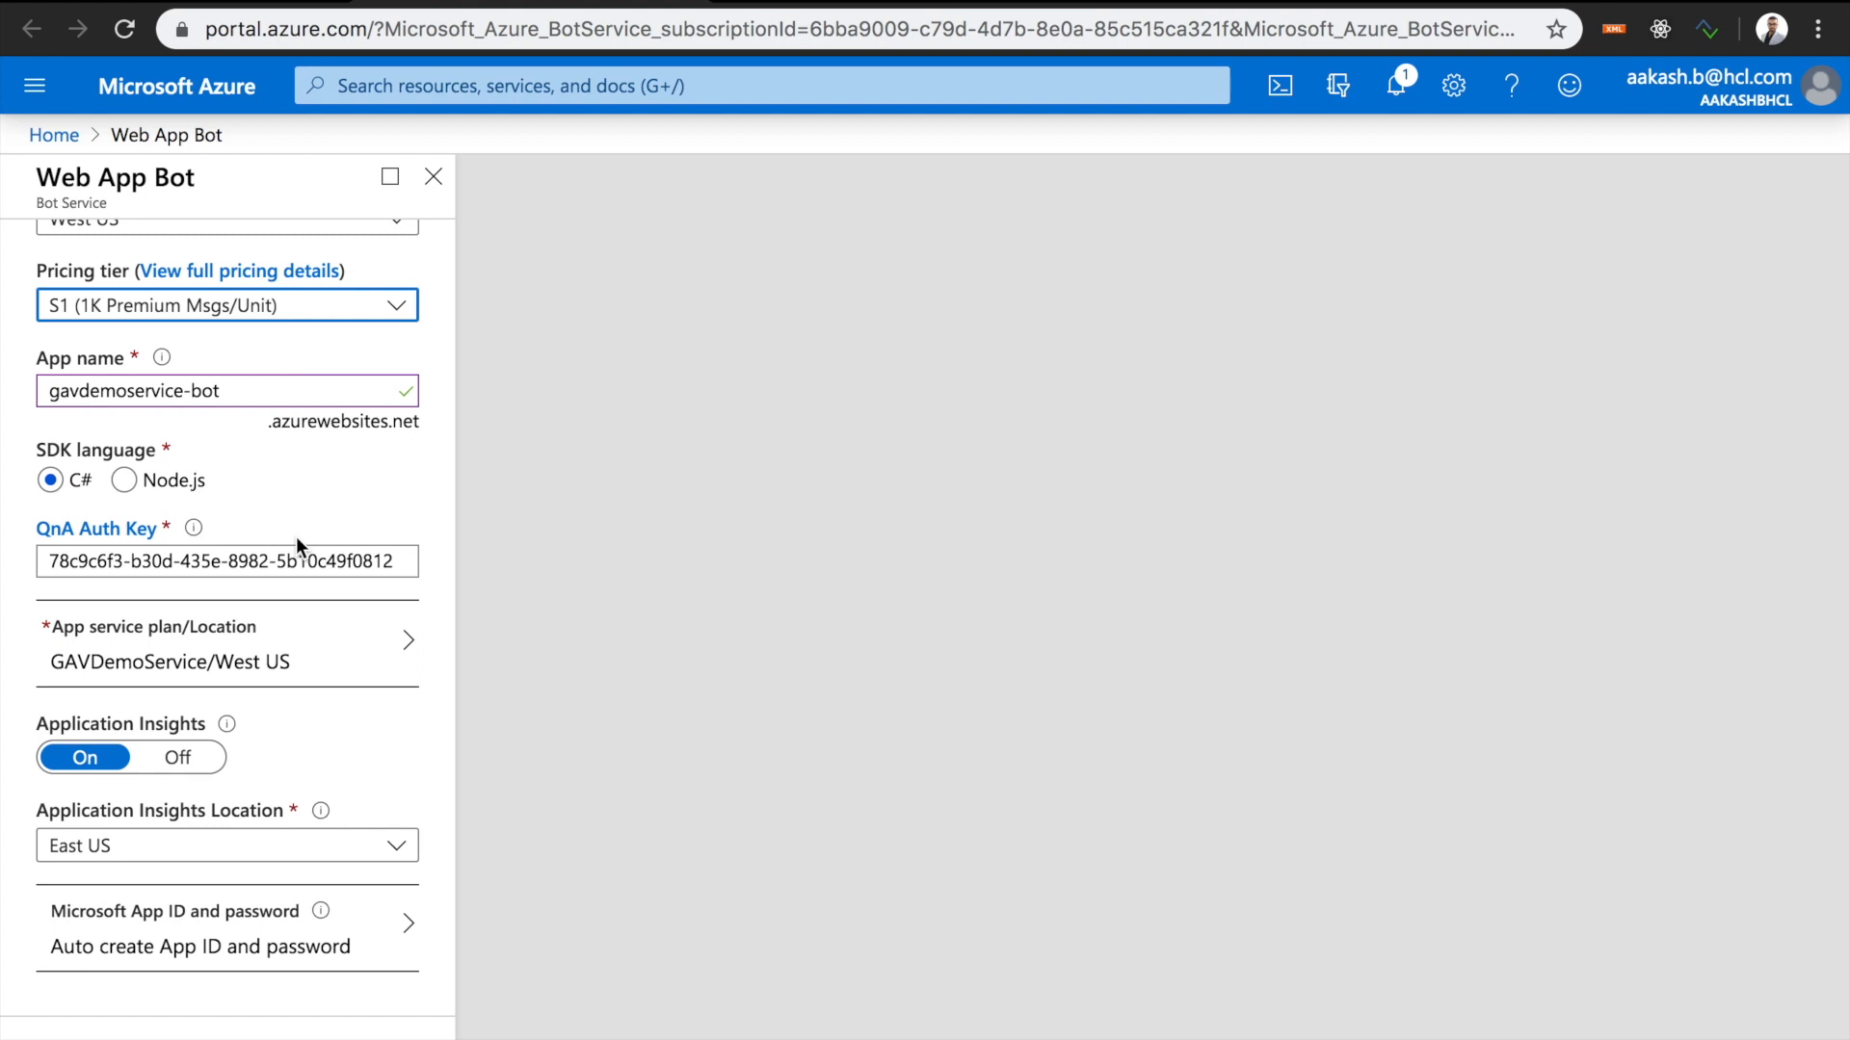
pyautogui.click(228, 4)
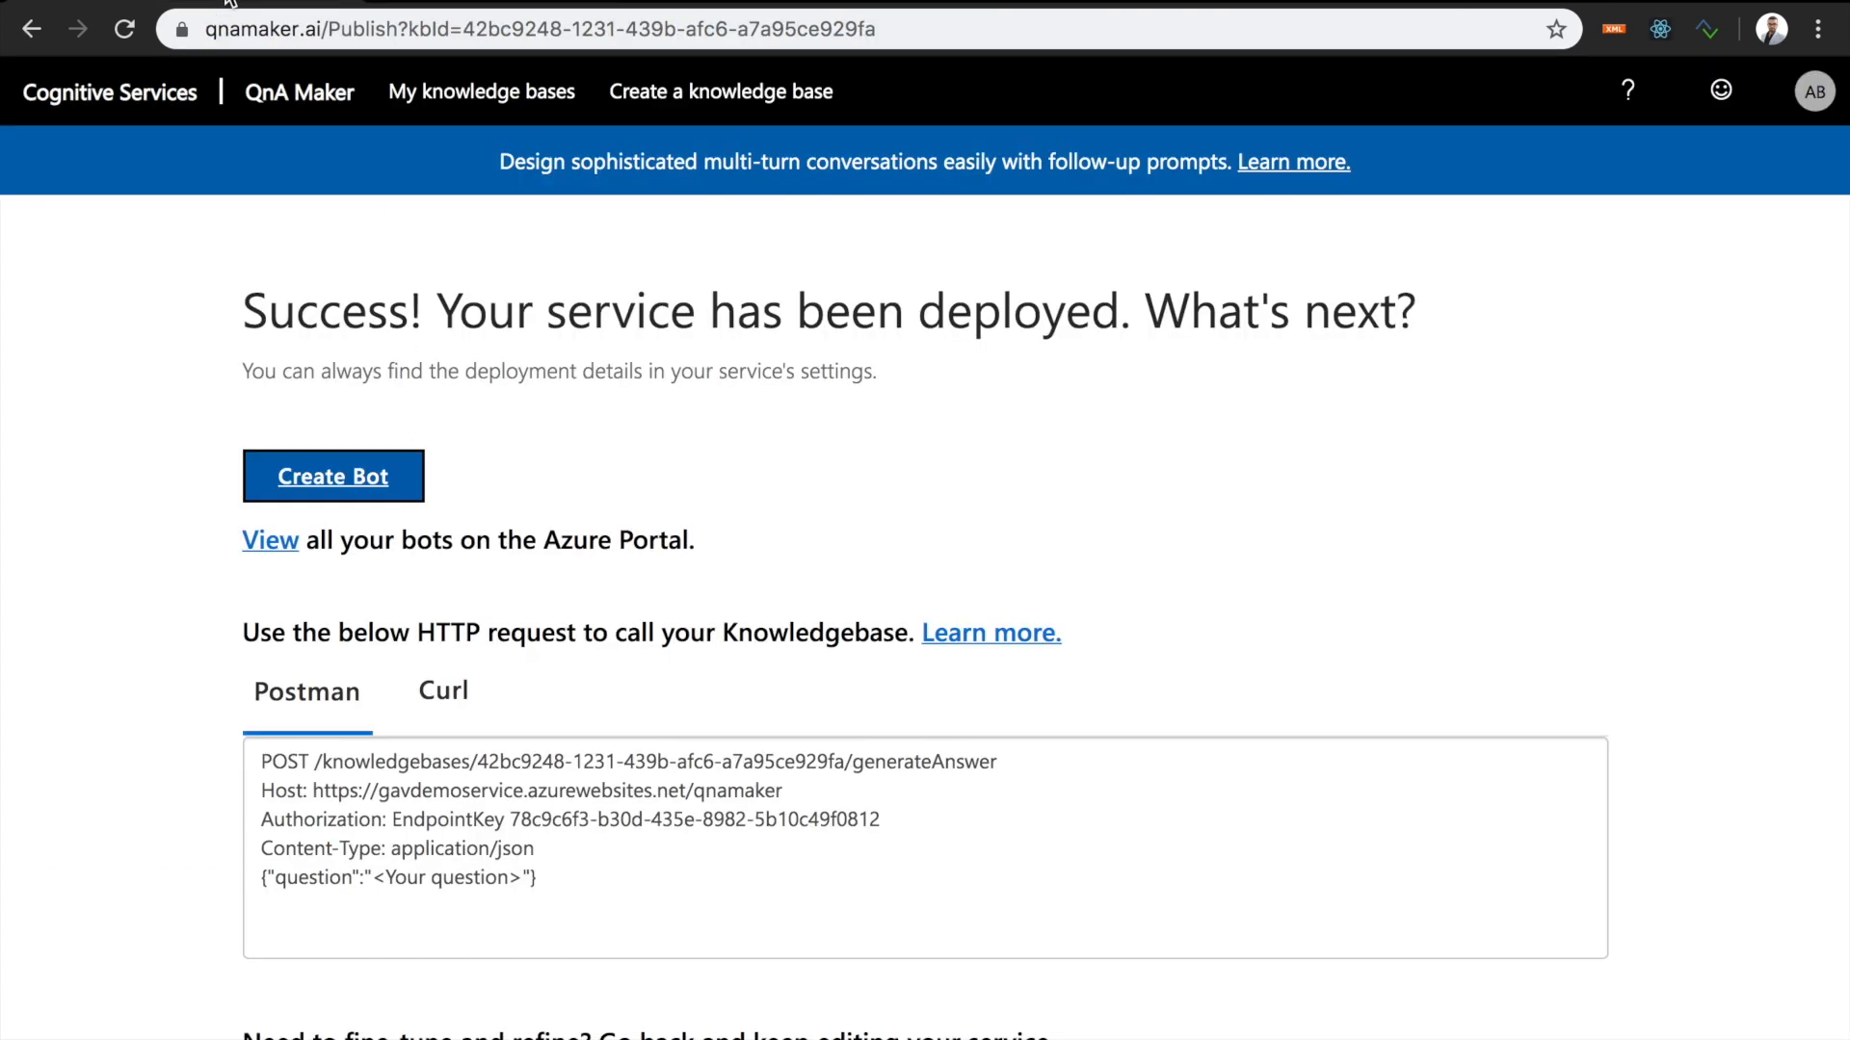
# - Return to the Web App Bot creation form and set the Application Insights Location to West US
pyautogui.scroll(-2, 112, 430)
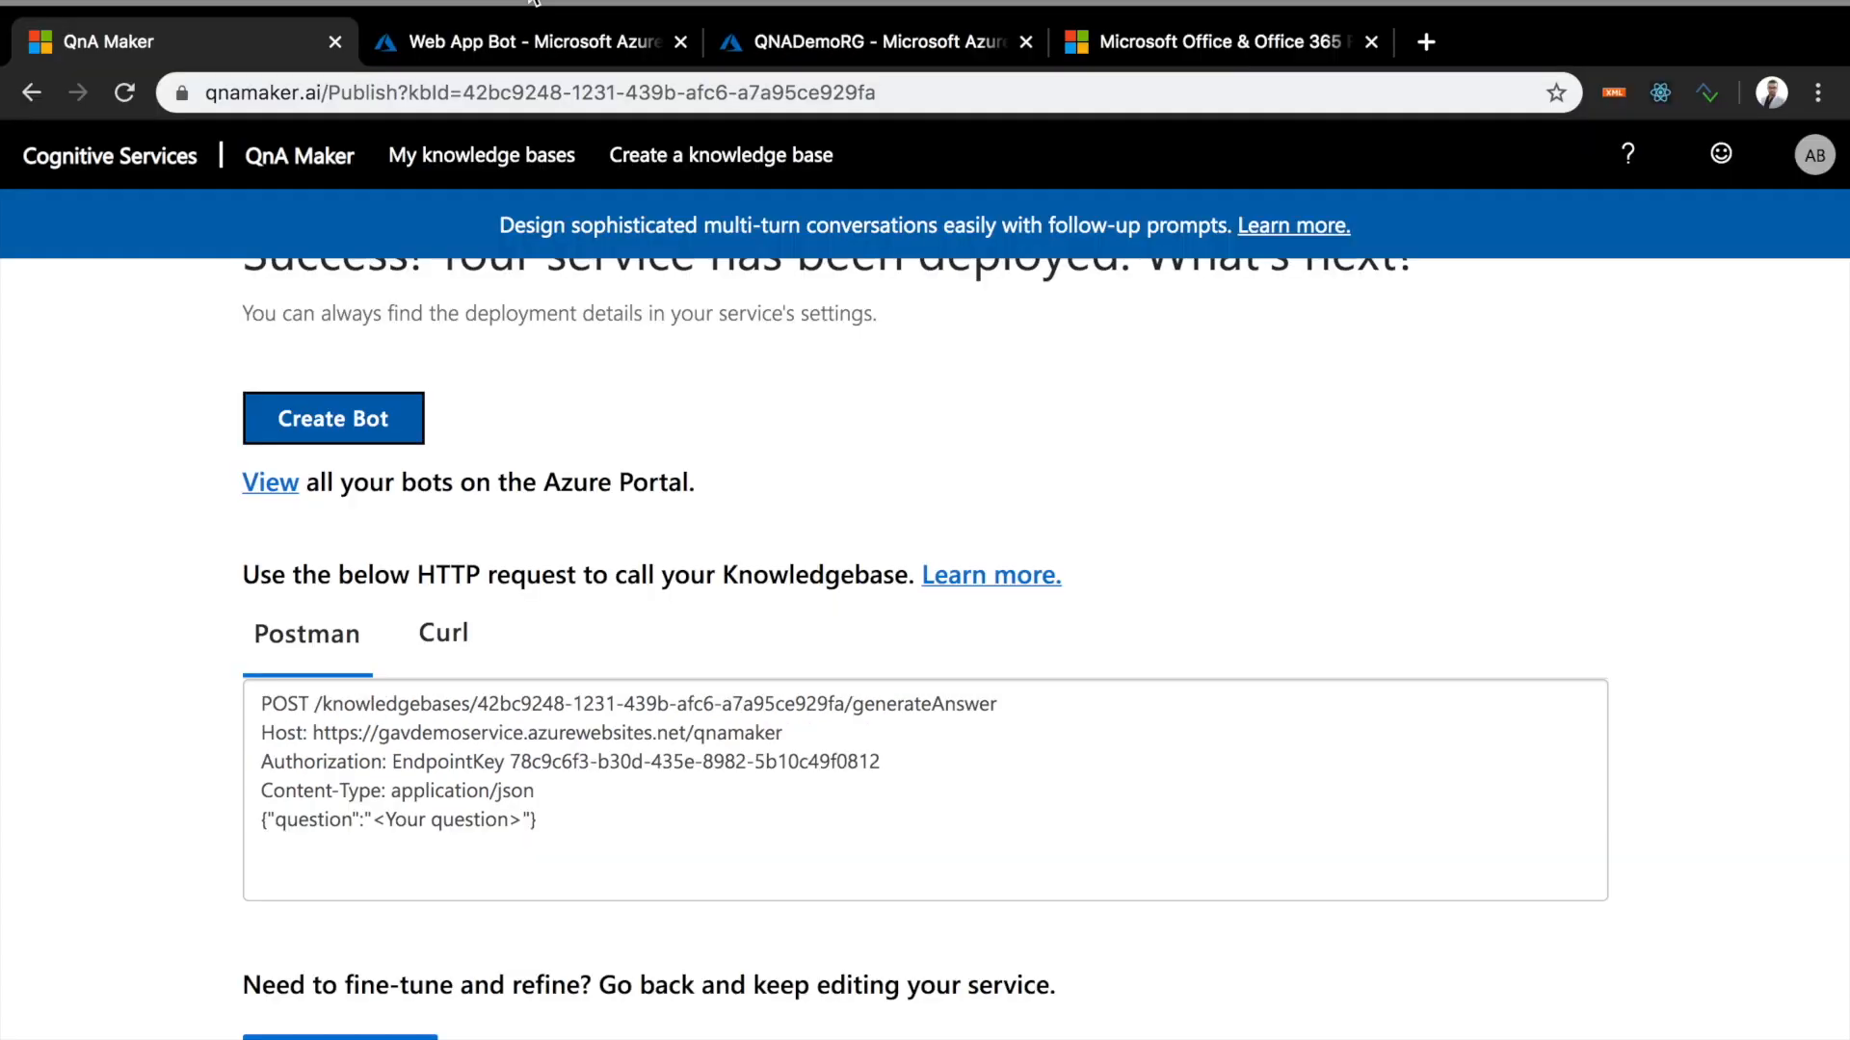
pyautogui.click(539, 53)
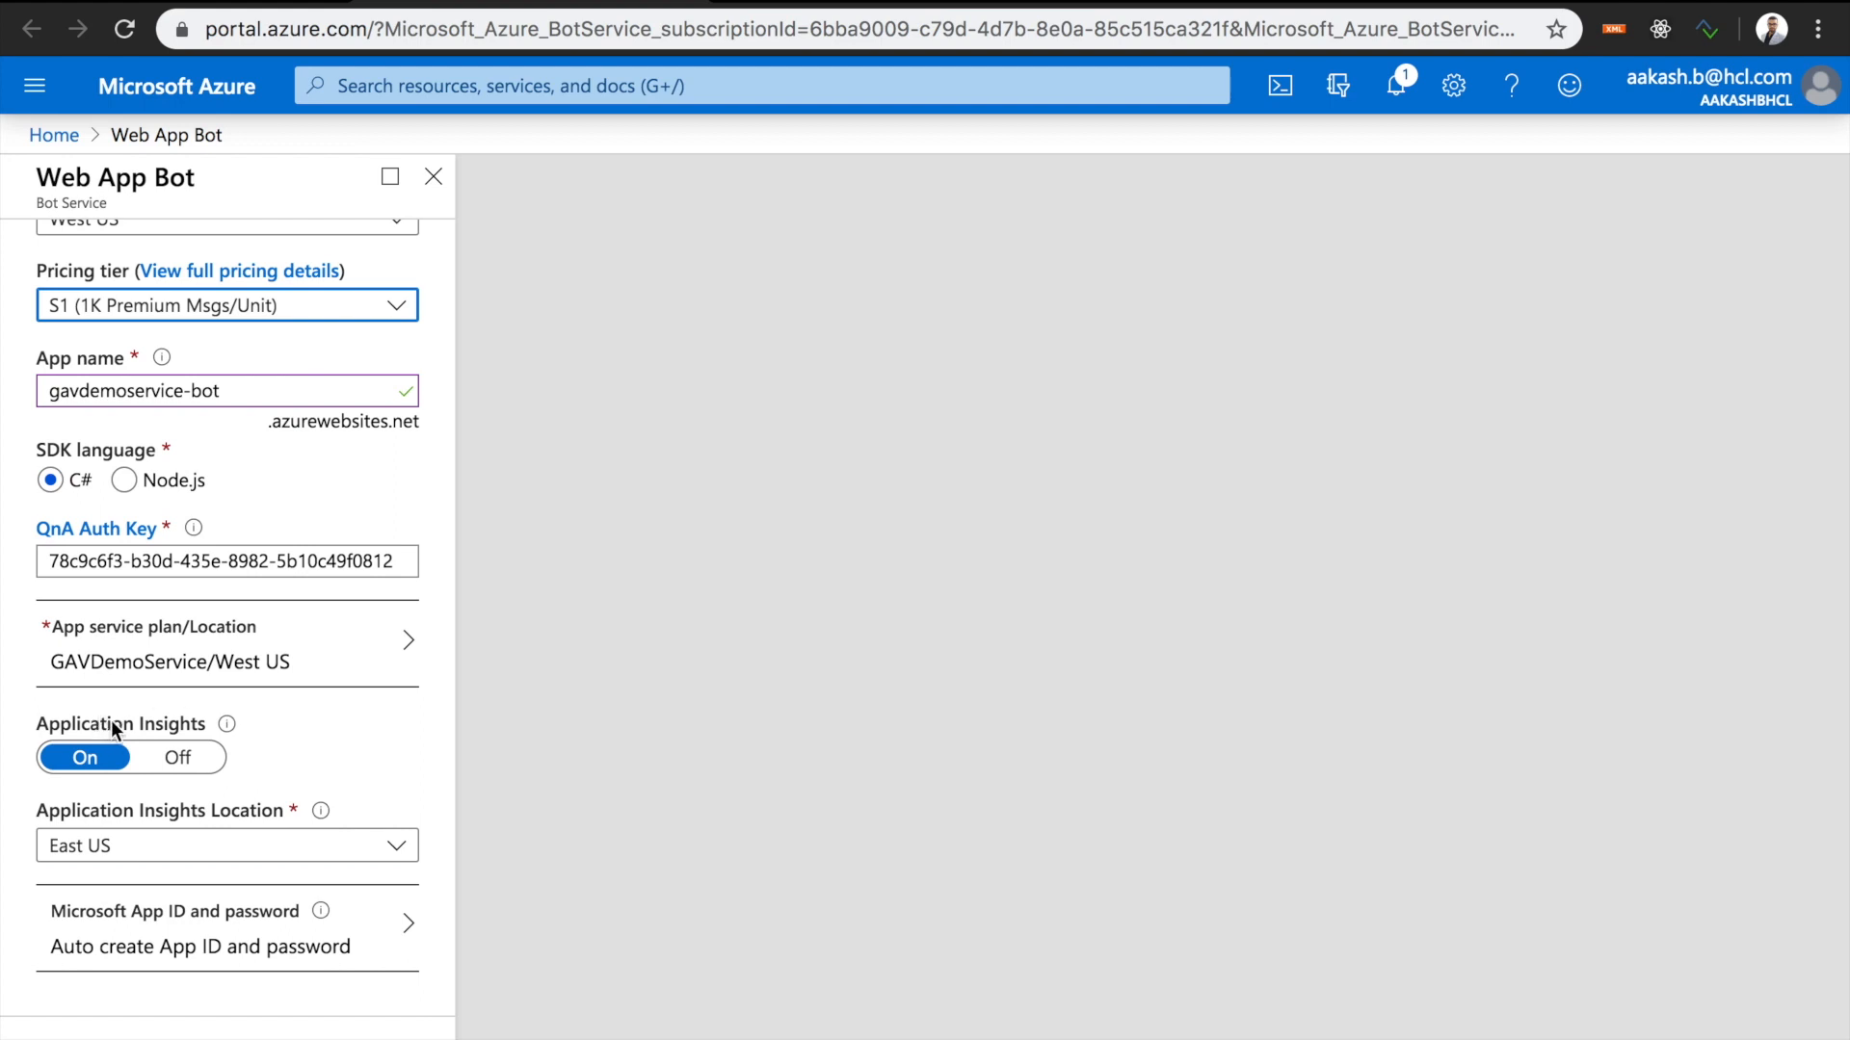
pyautogui.click(396, 852)
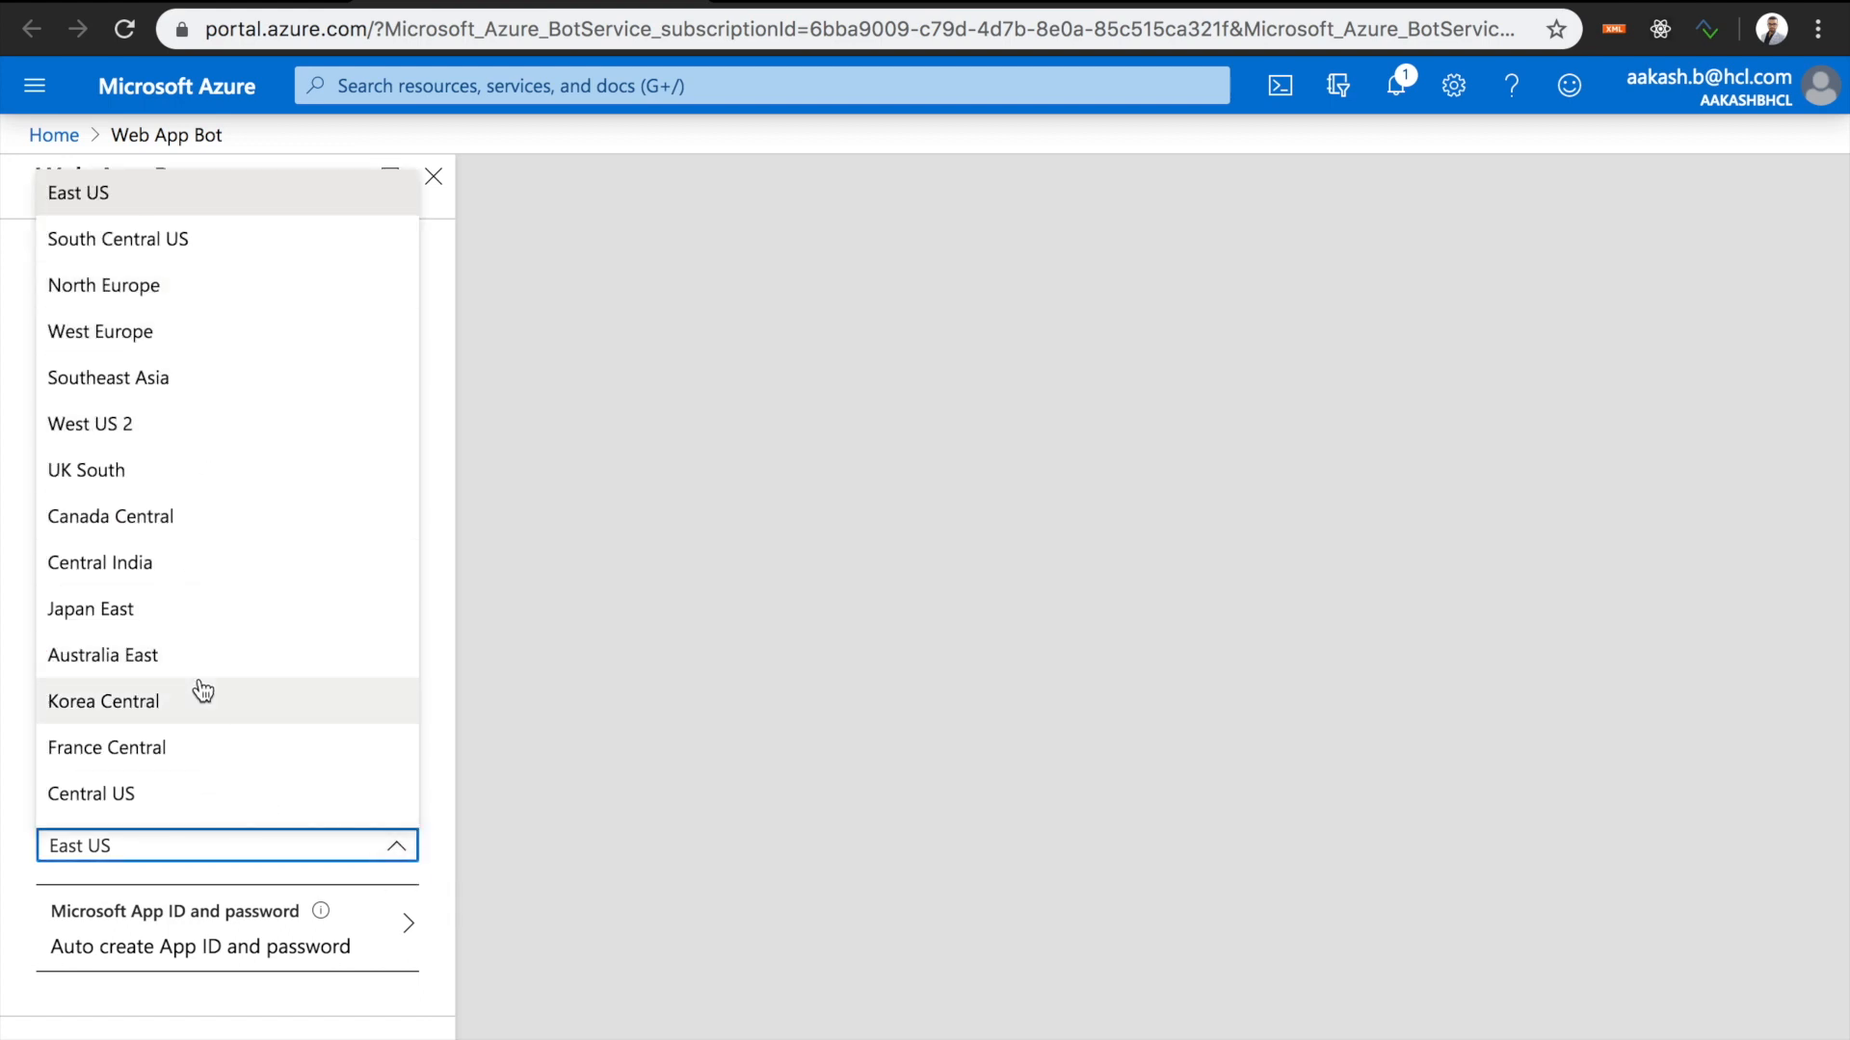
pyautogui.scroll(-2, 198, 690)
pyautogui.scroll(-3, 198, 690)
pyautogui.click(111, 576)
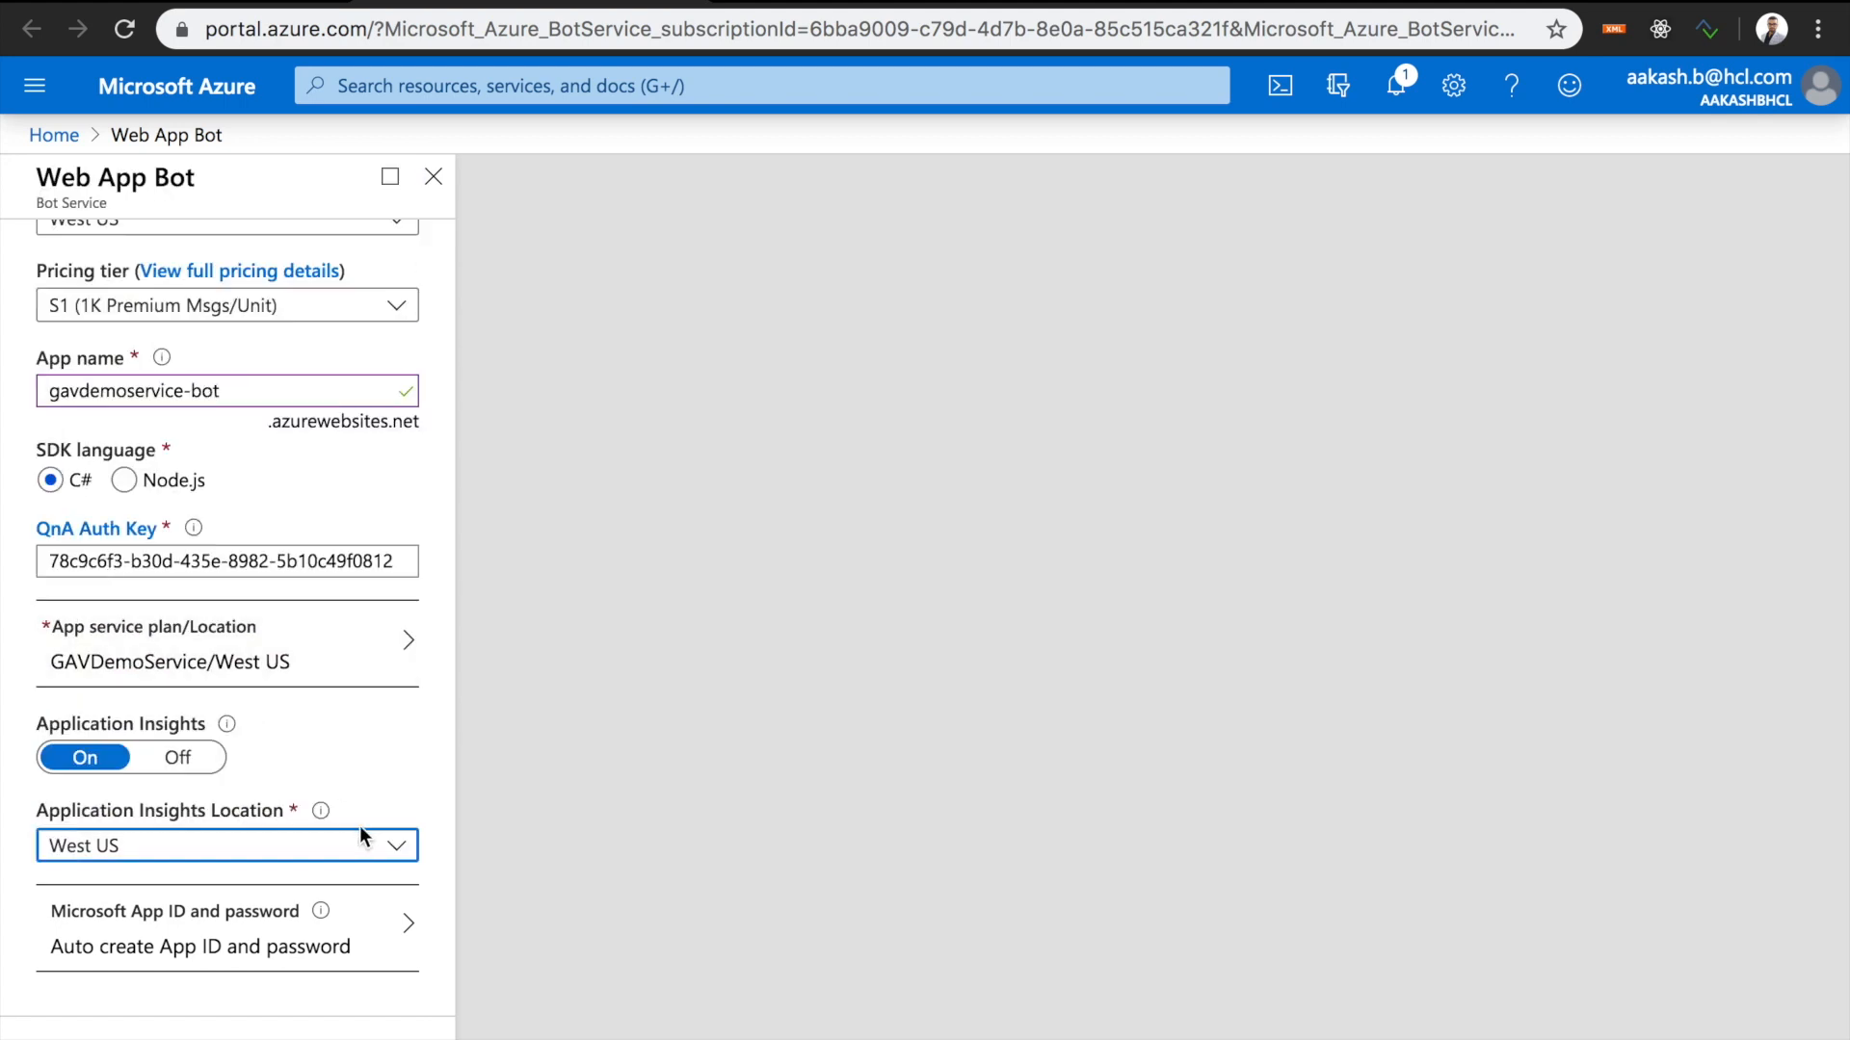
# - Examine the Microsoft App ID and password options, including the form for creating a new App ID, and close them without changes
pyautogui.moveTo(319, 923)
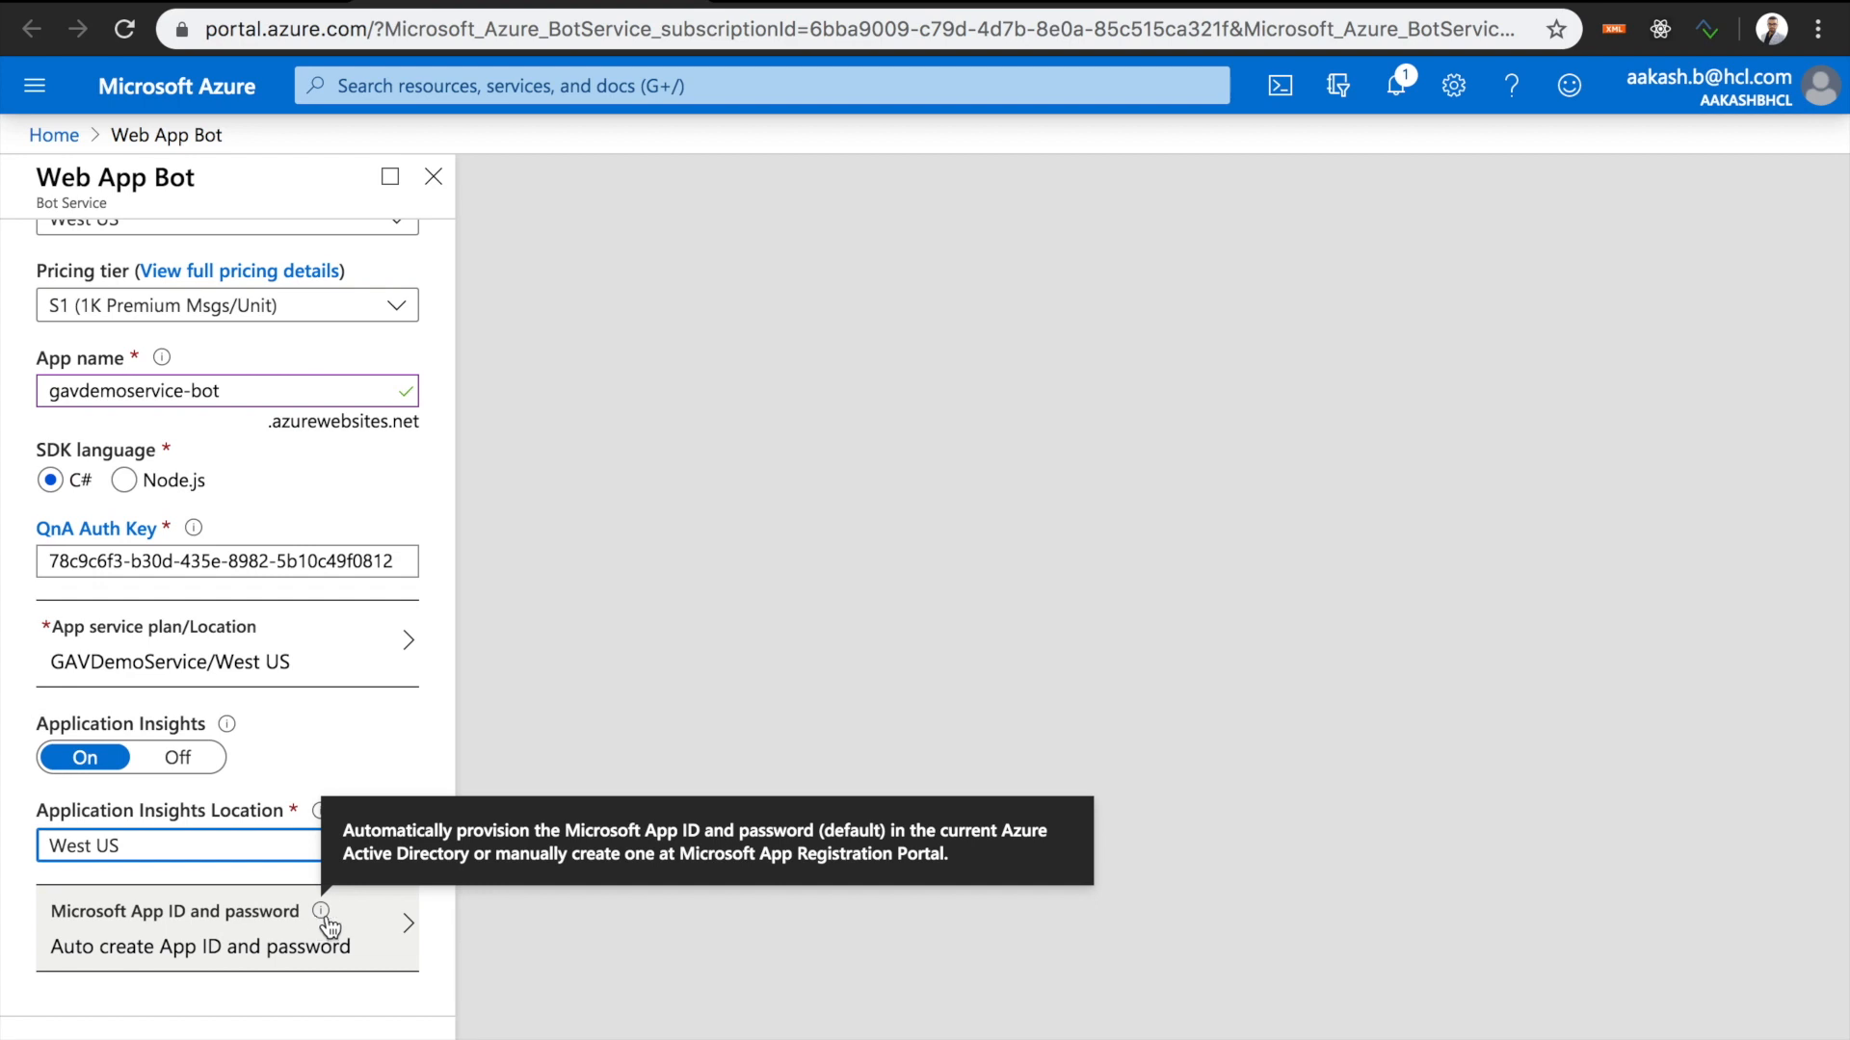
pyautogui.click(362, 942)
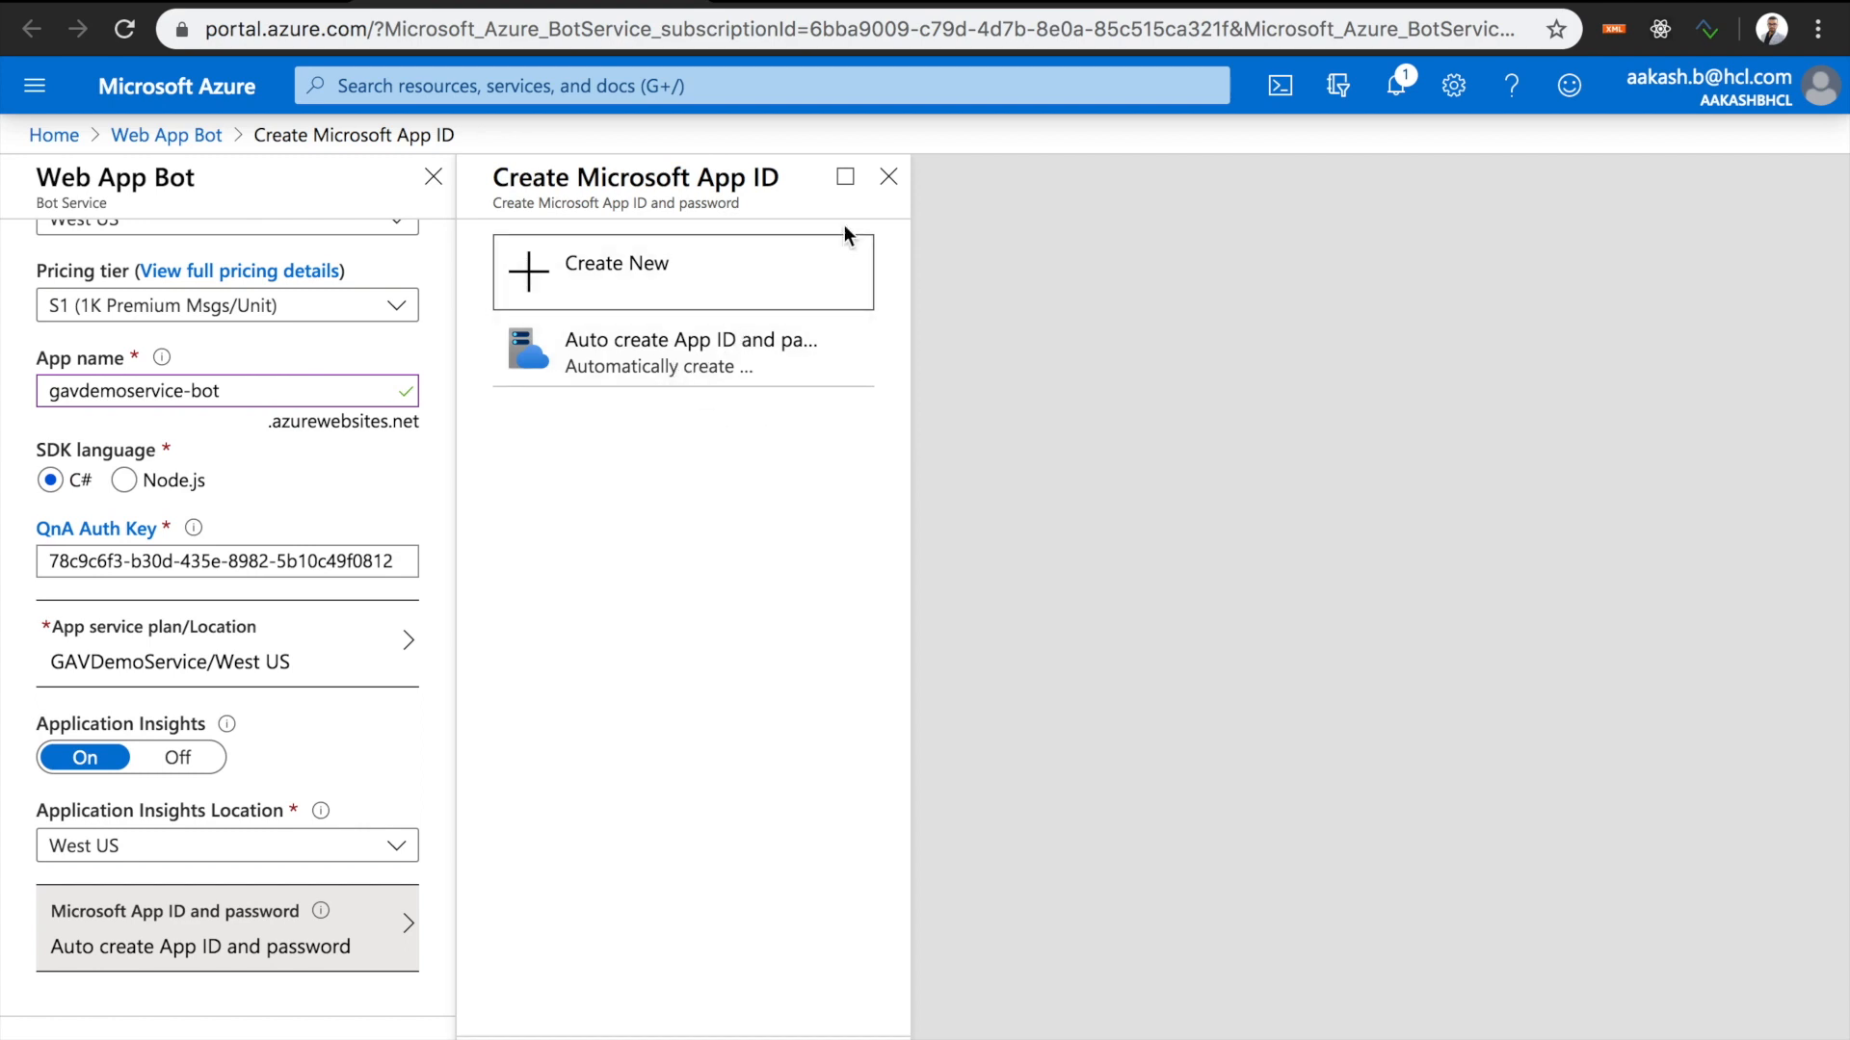
pyautogui.click(888, 176)
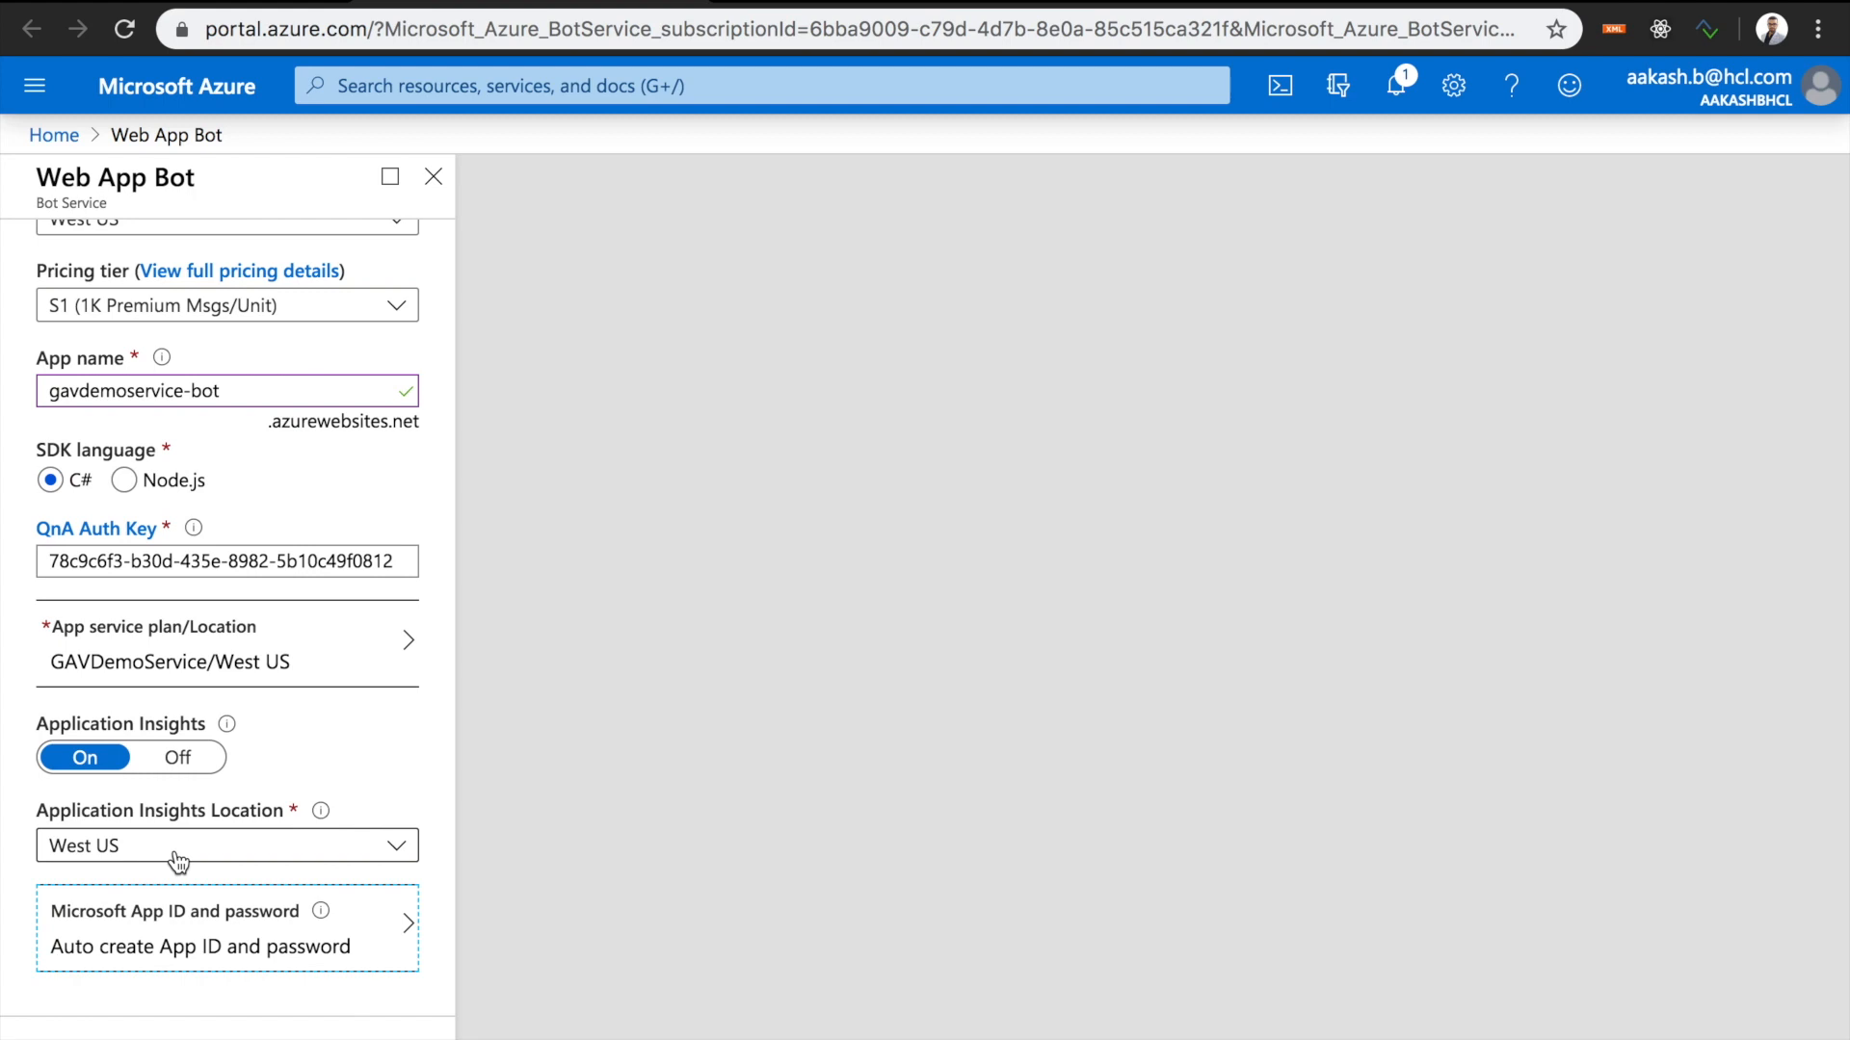
pyautogui.click(255, 930)
pyautogui.click(647, 266)
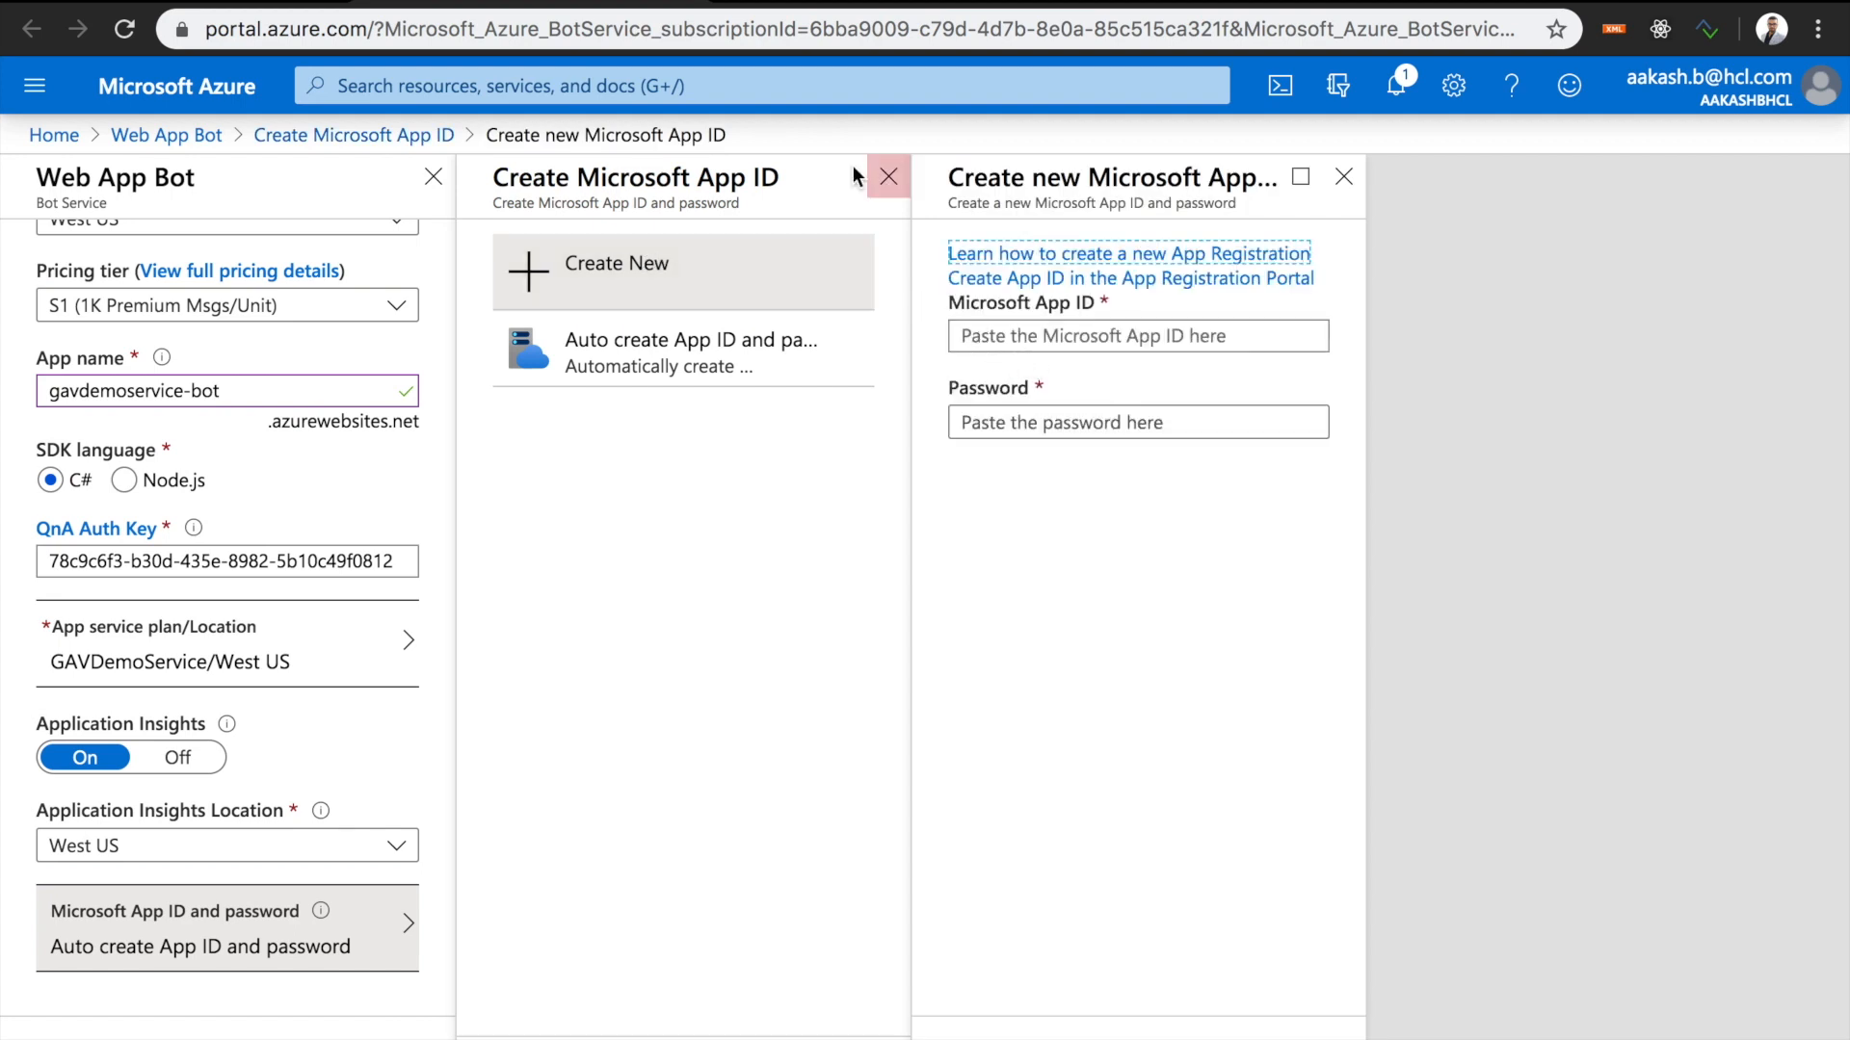
pyautogui.click(884, 176)
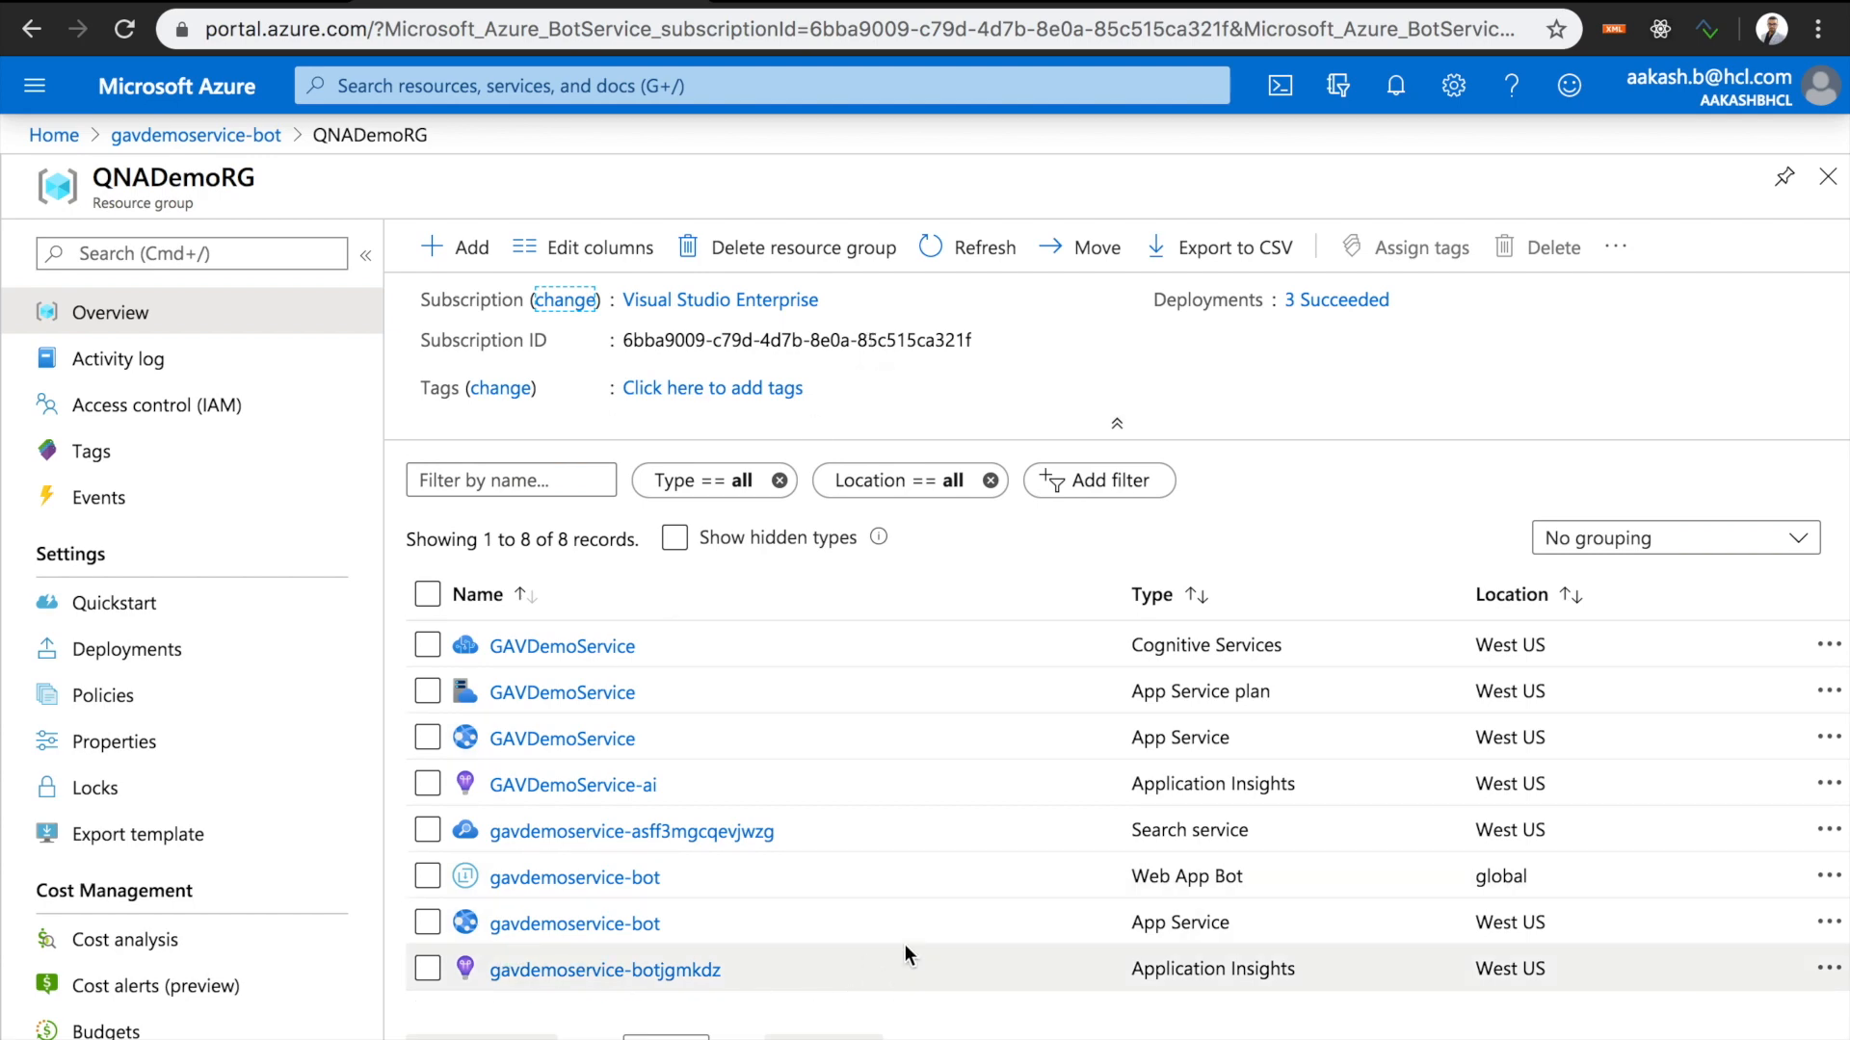
pyautogui.hotkey('ctrl', 'Right')
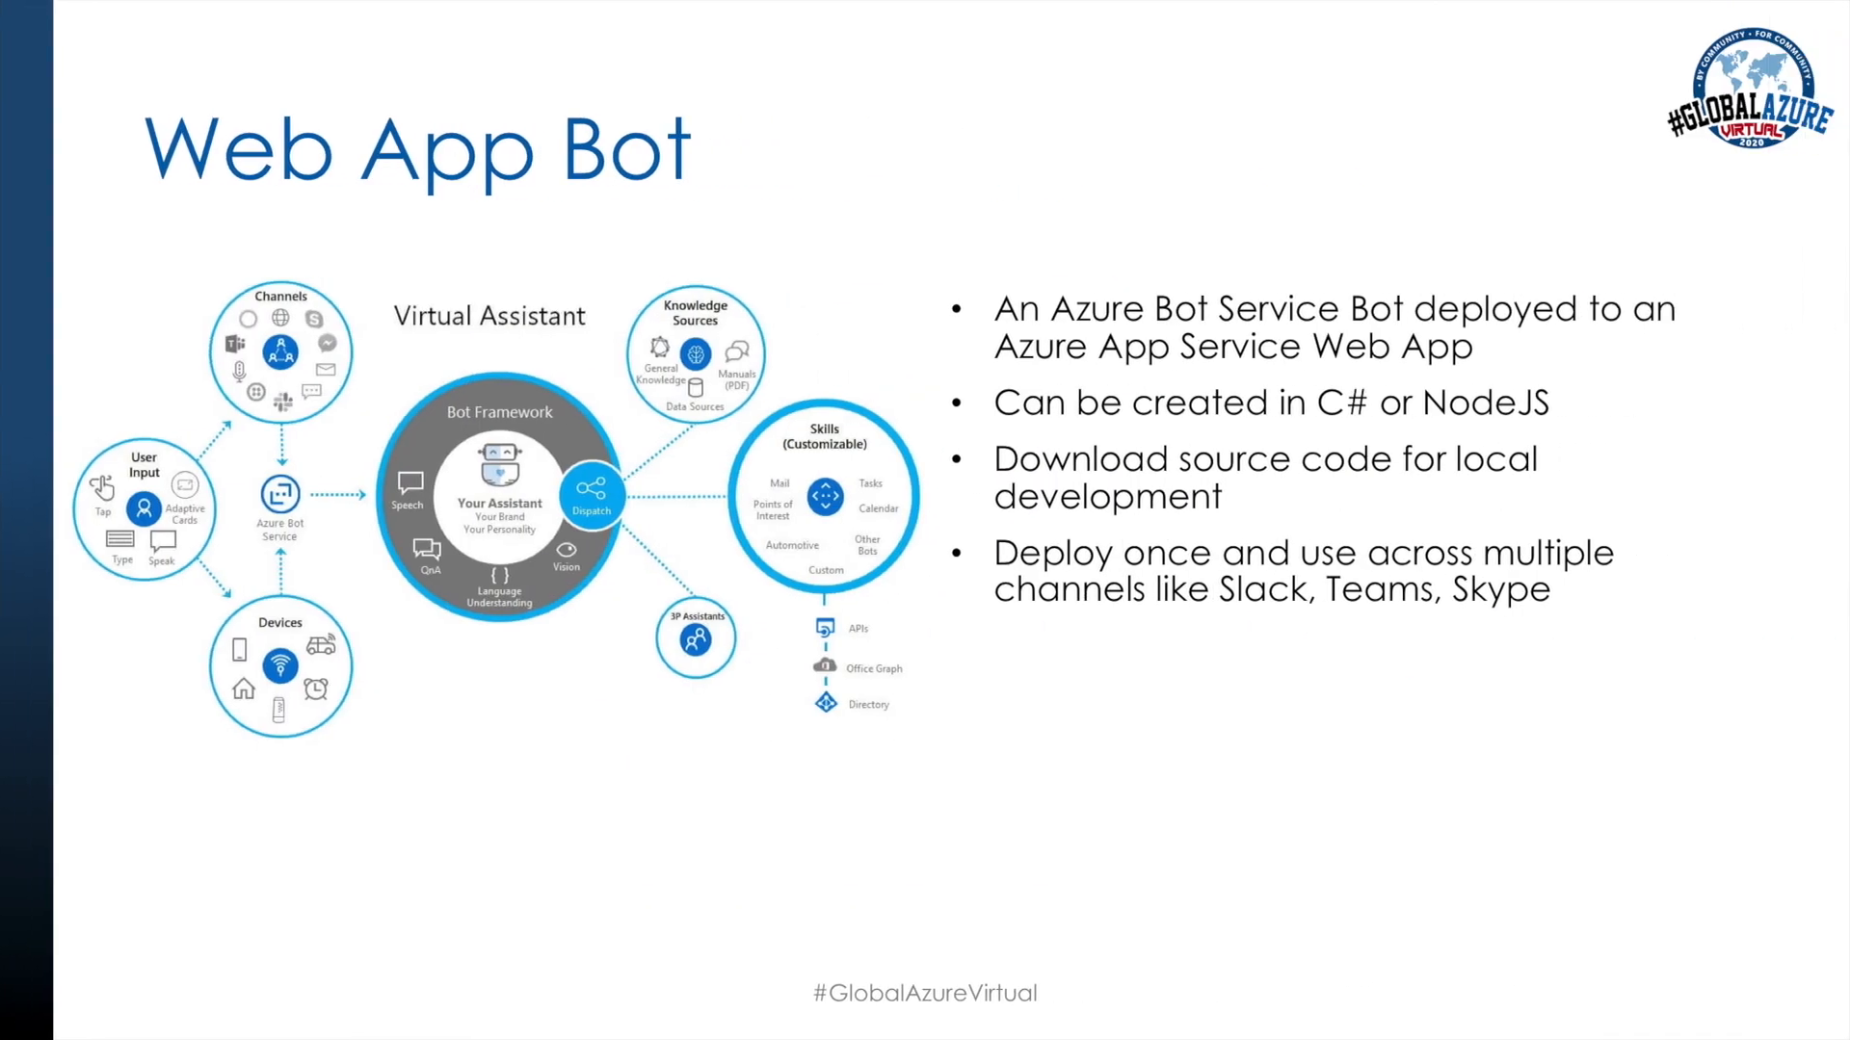
pyautogui.press('Right')
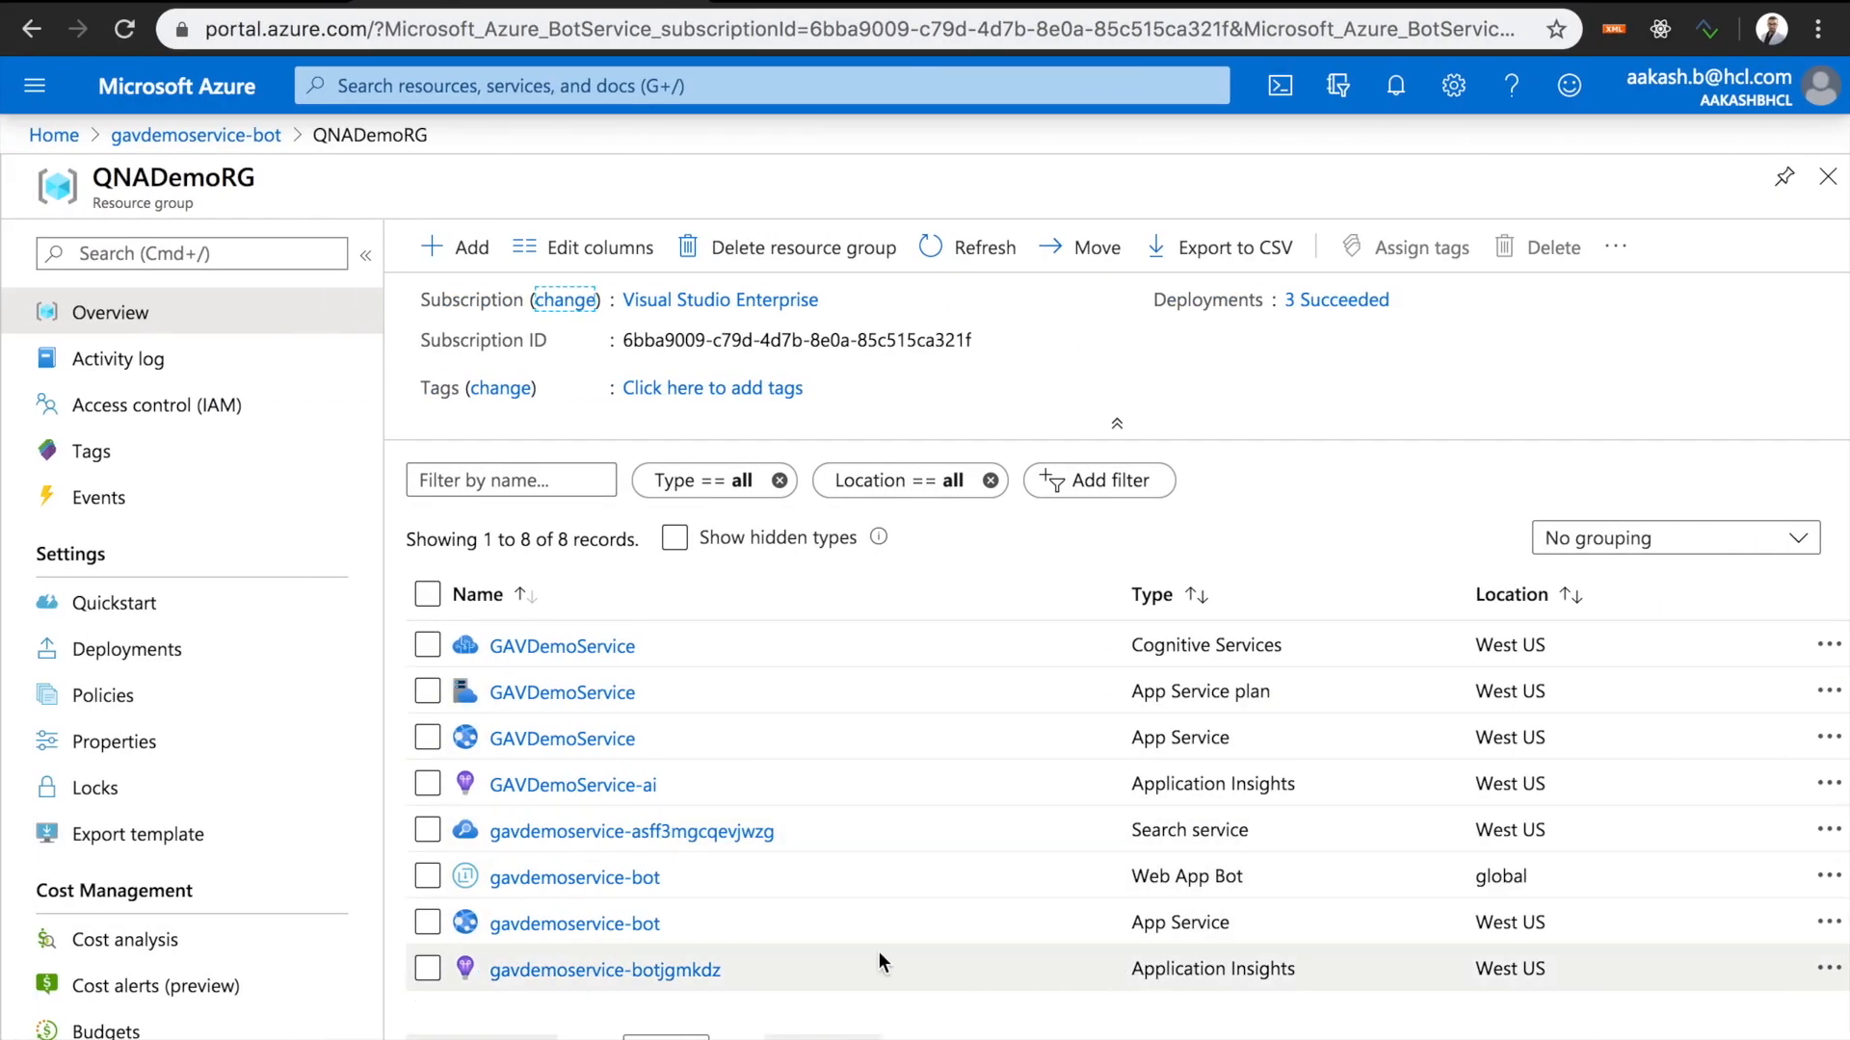
# - Open the gavdemoservice-bot Web App Bot from the QNADemoRG resource group and view its Build options
pyautogui.click(615, 884)
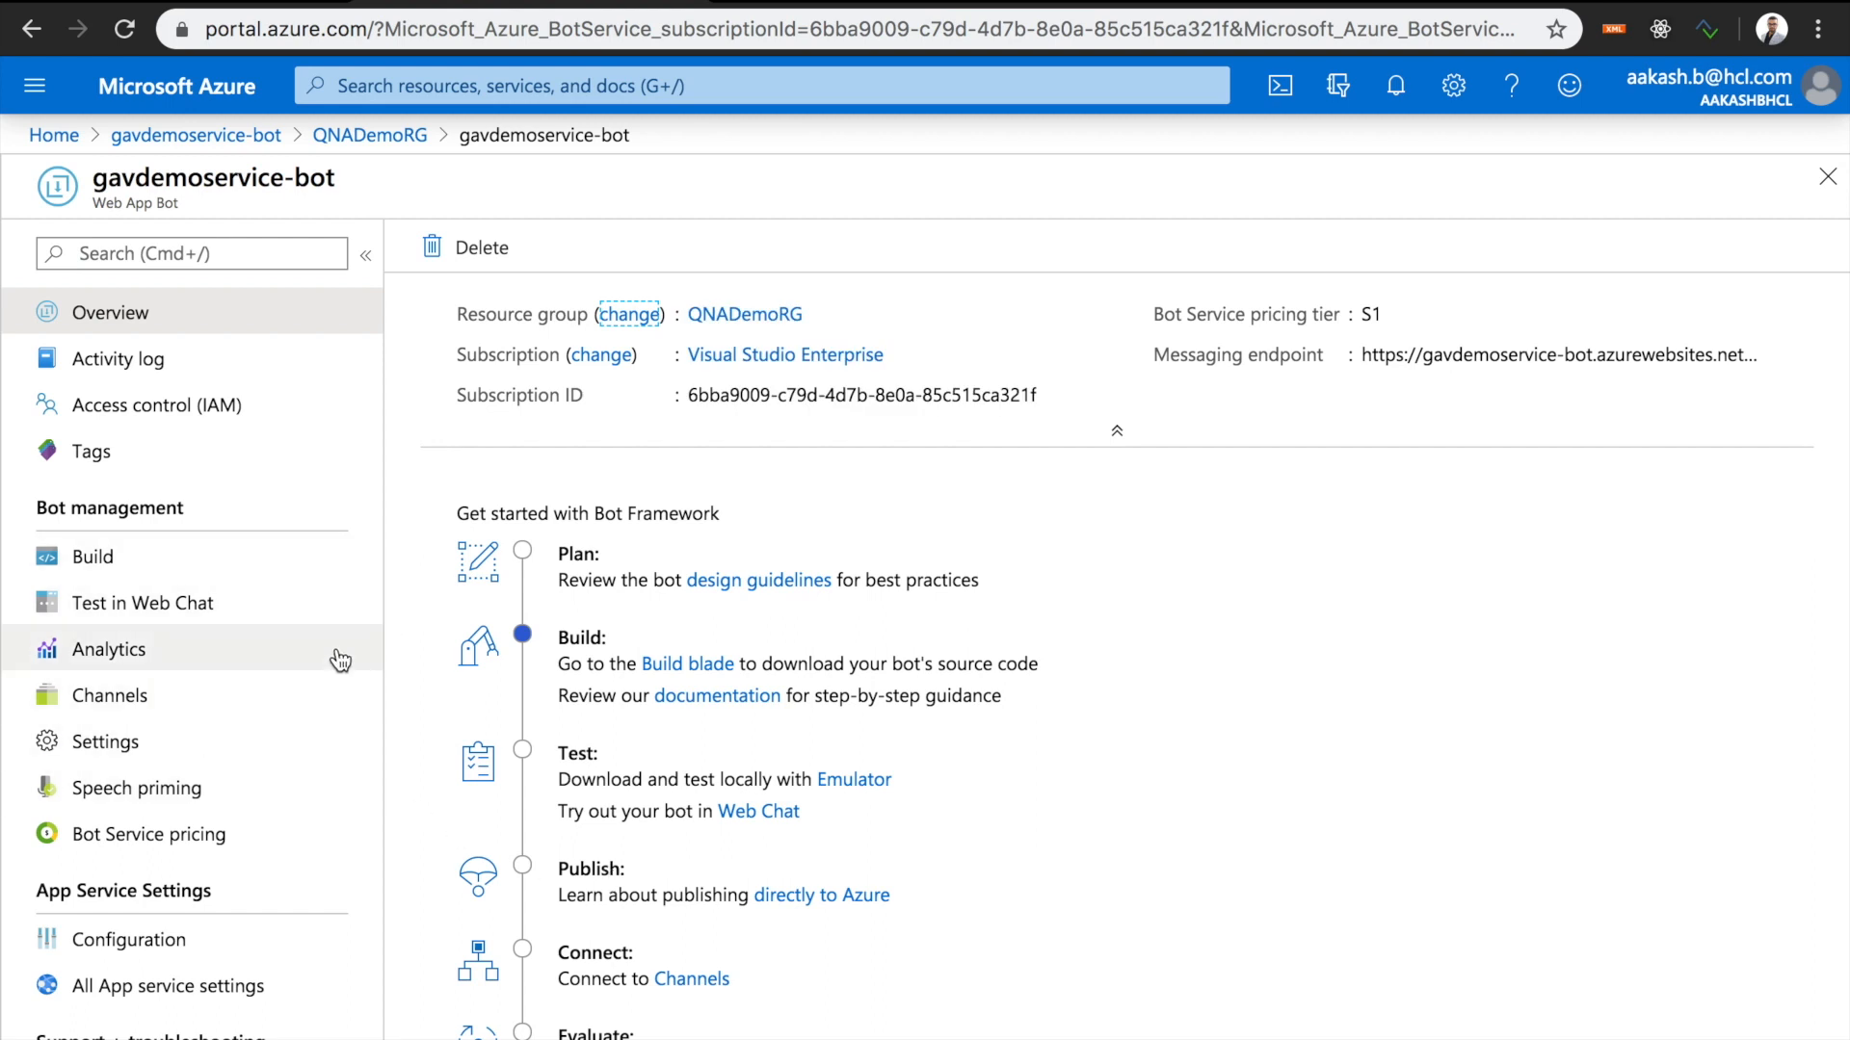
pyautogui.scroll(-1, 339, 661)
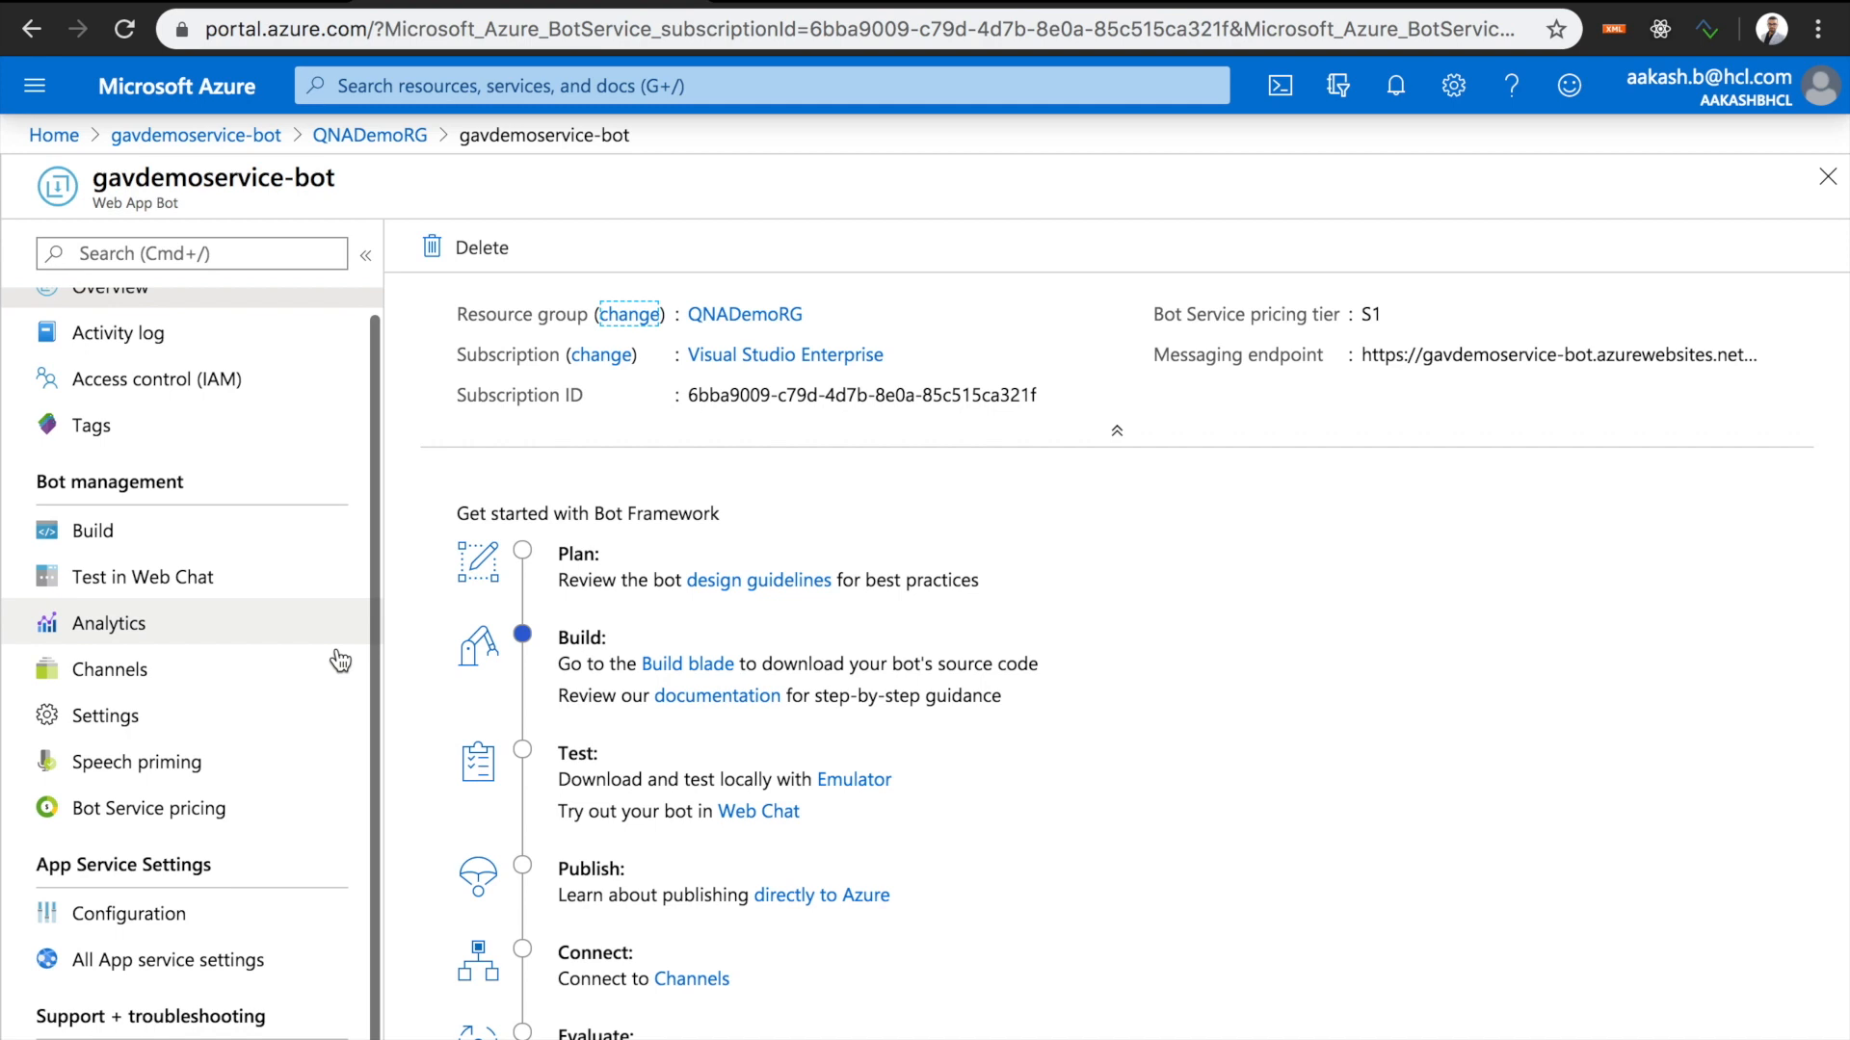
pyautogui.click(190, 534)
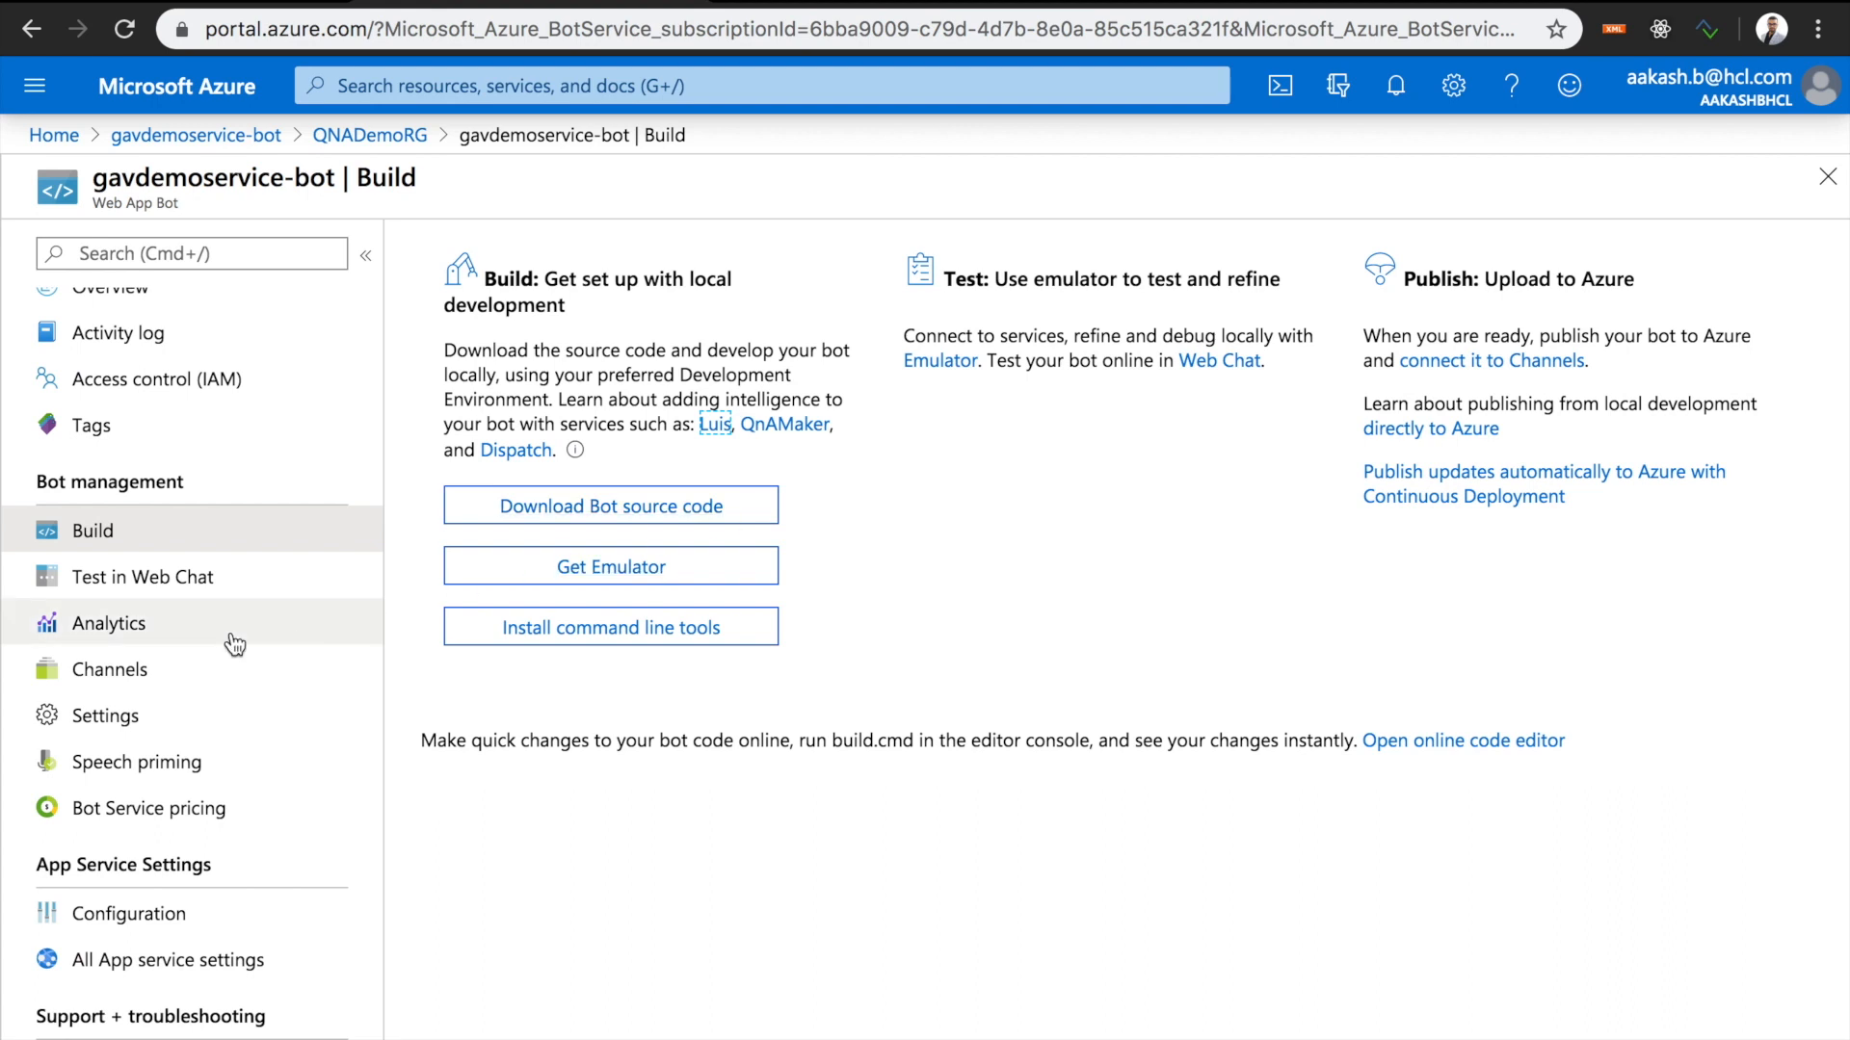
# - Test the bot in Web Chat by sending the messages "hi" and "what is gav?"
pyautogui.click(136, 586)
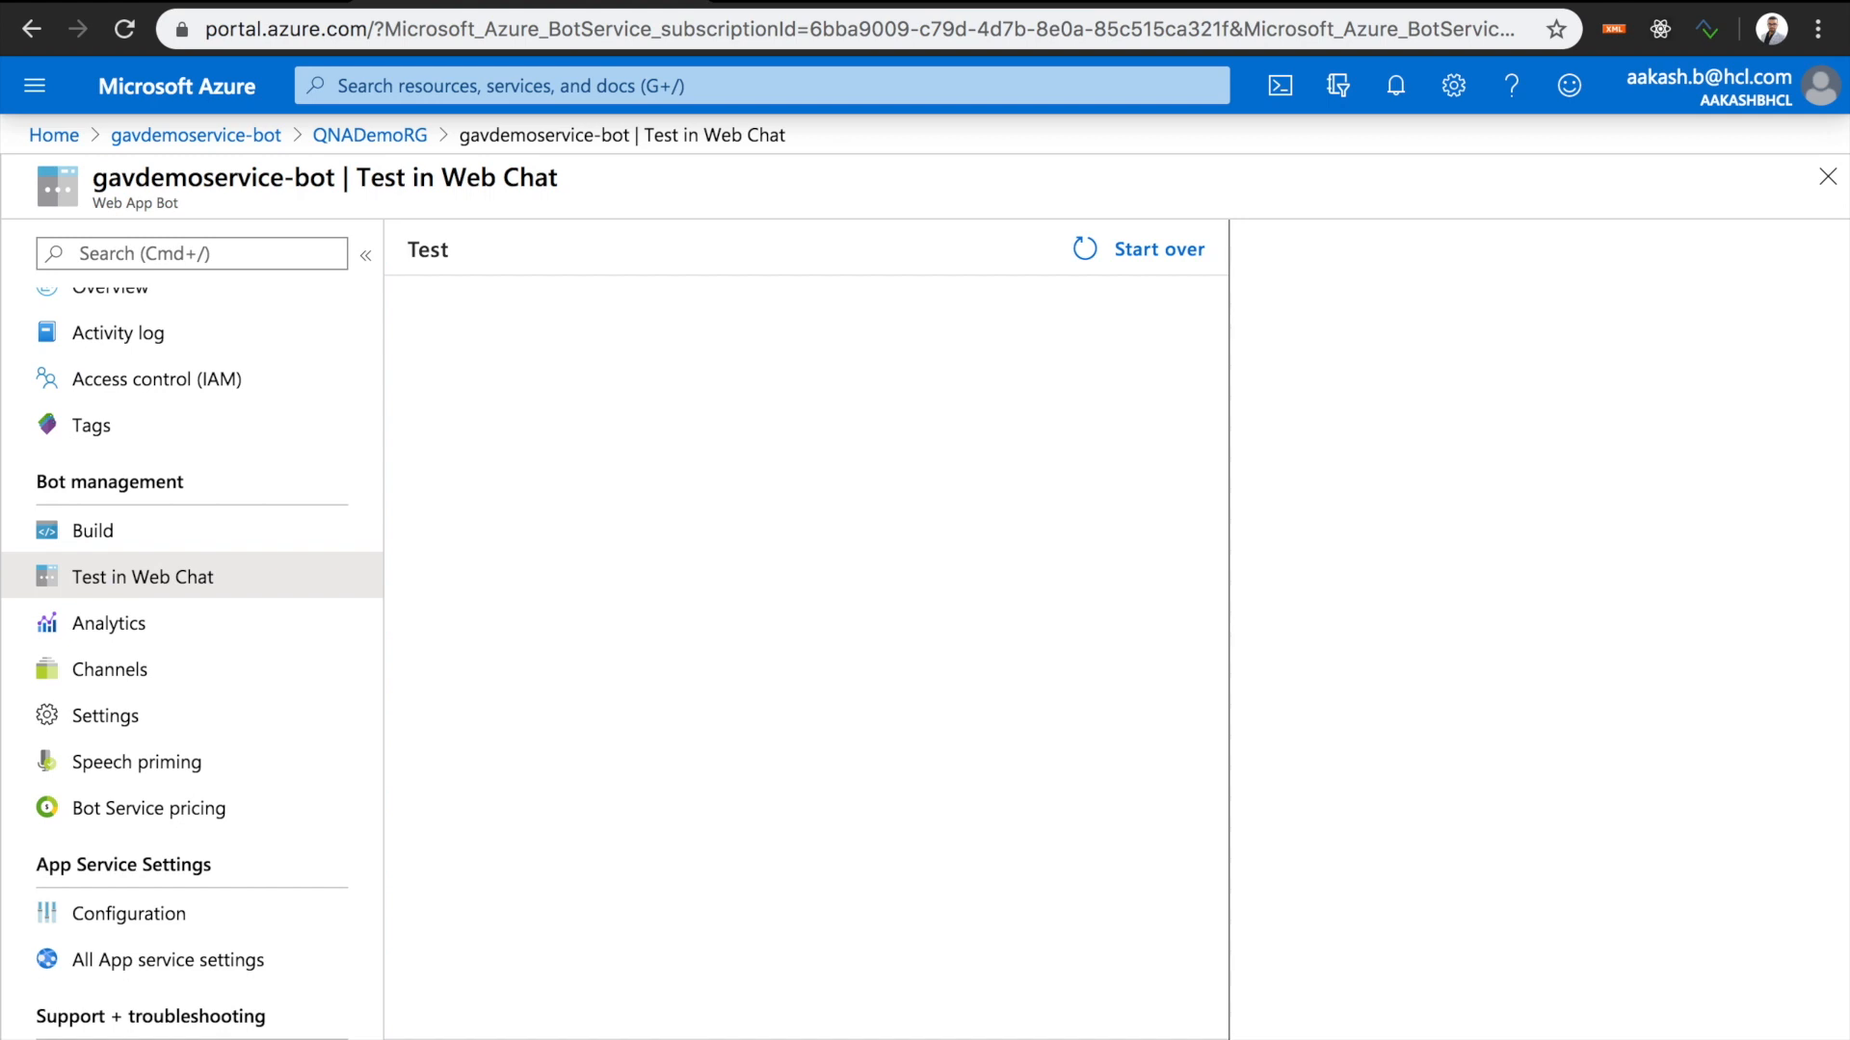
pyautogui.press('Return')
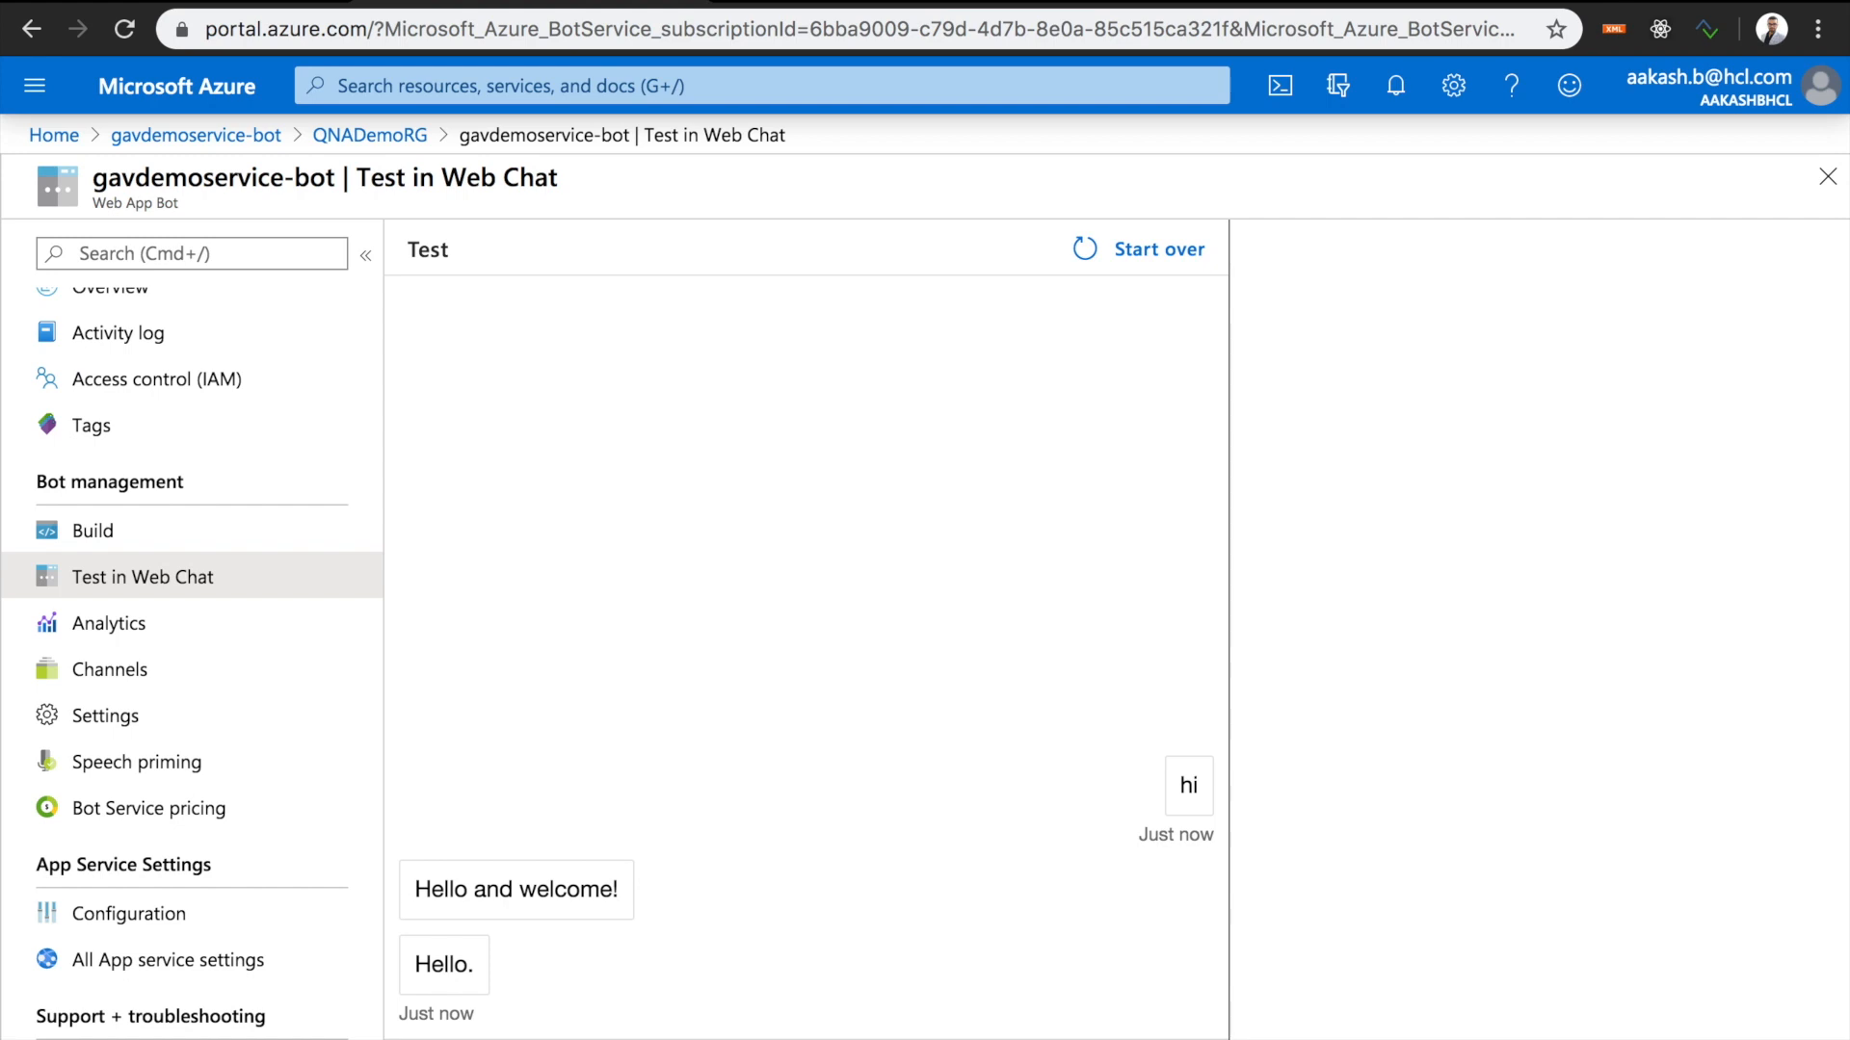
pyautogui.press('Return')
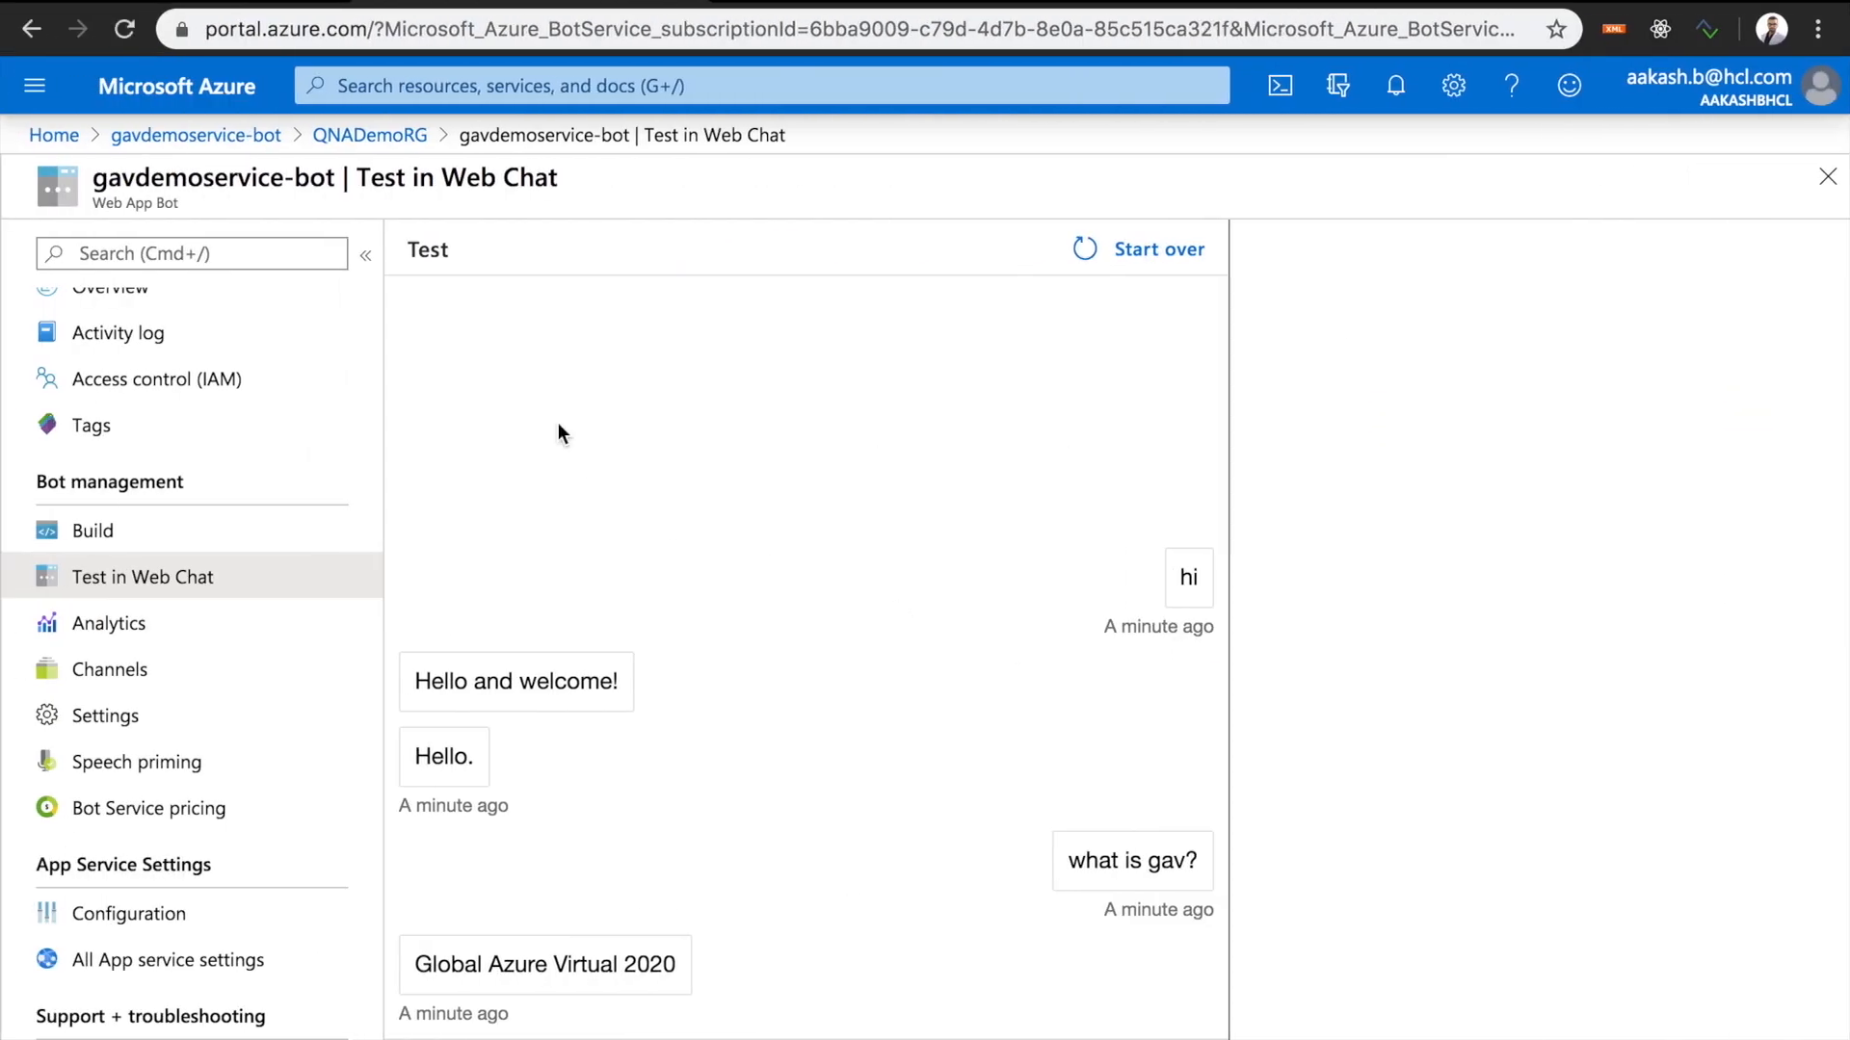
# - Add the Direct Line channel to gavdemoservice-bot from its featured channels
pyautogui.click(152, 679)
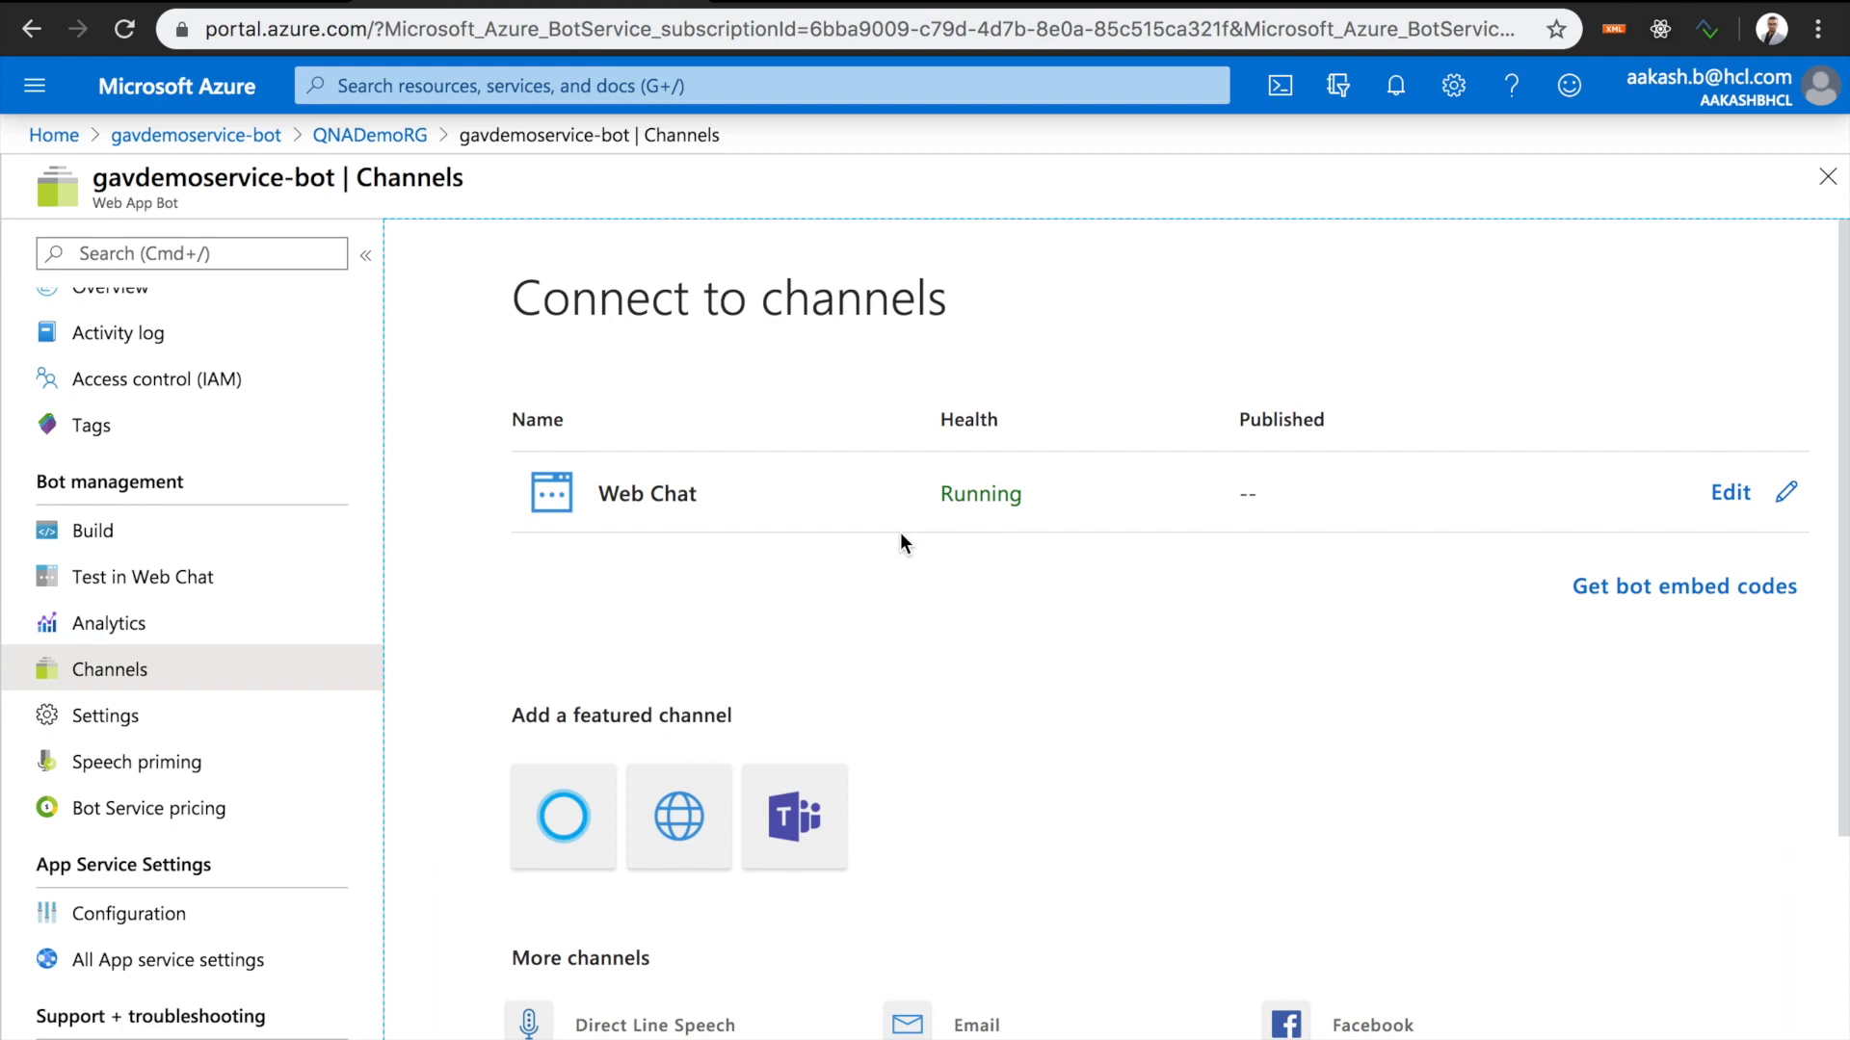
pyautogui.scroll(-4, 861, 533)
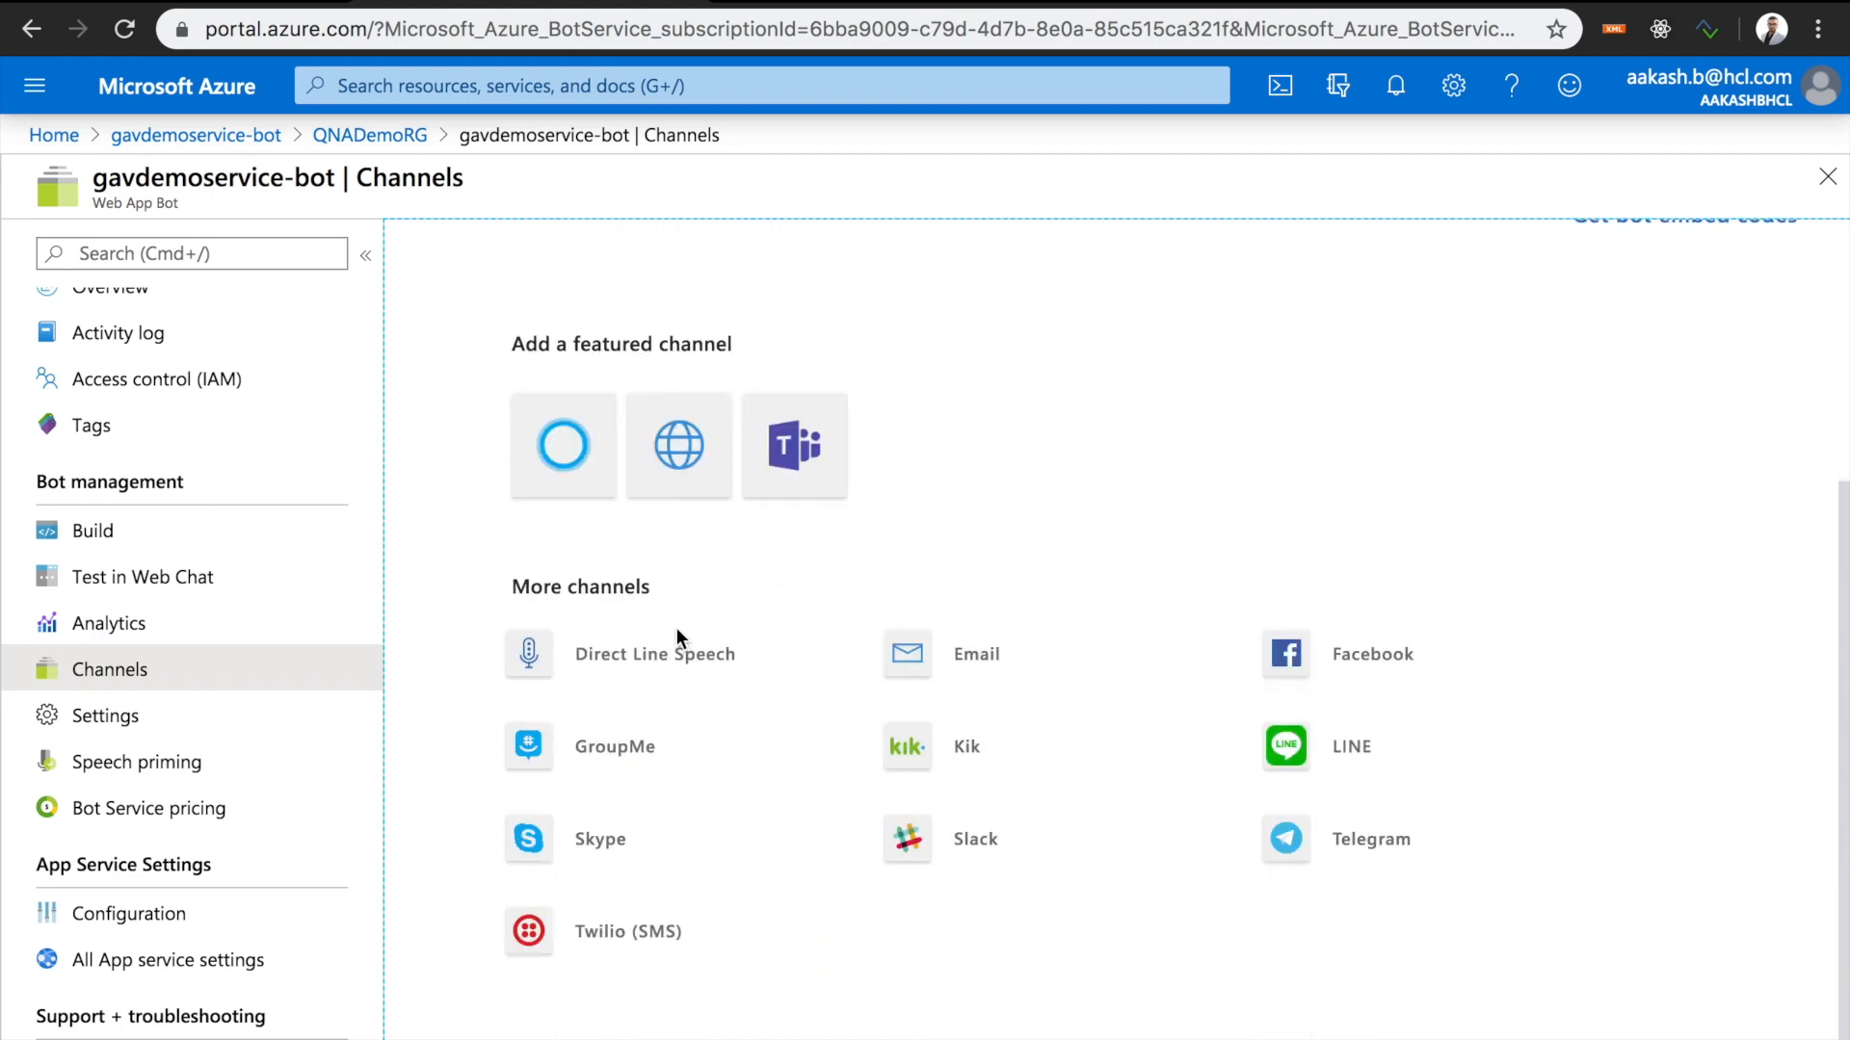
pyautogui.click(678, 455)
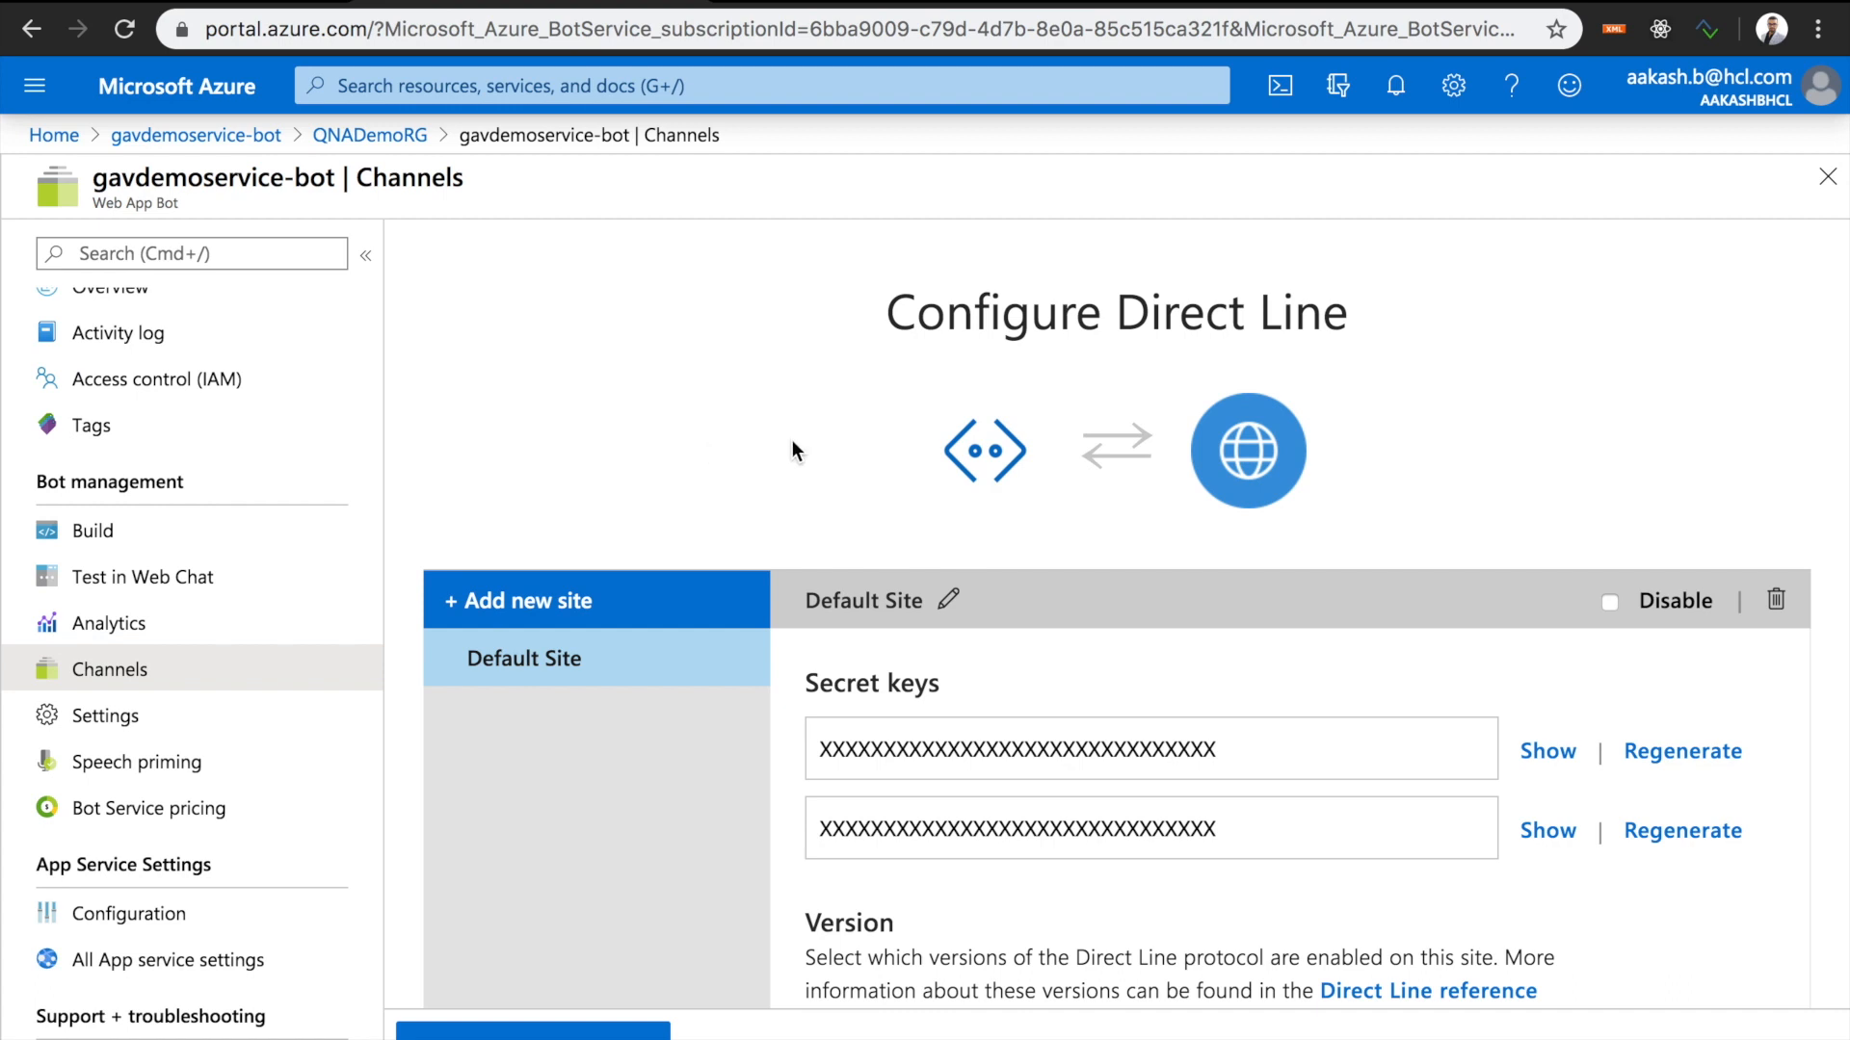
# - Reveal and copy the first Direct Line secret key of the Default Site, and finish the channel configuration
pyautogui.scroll(-3, 589, 661)
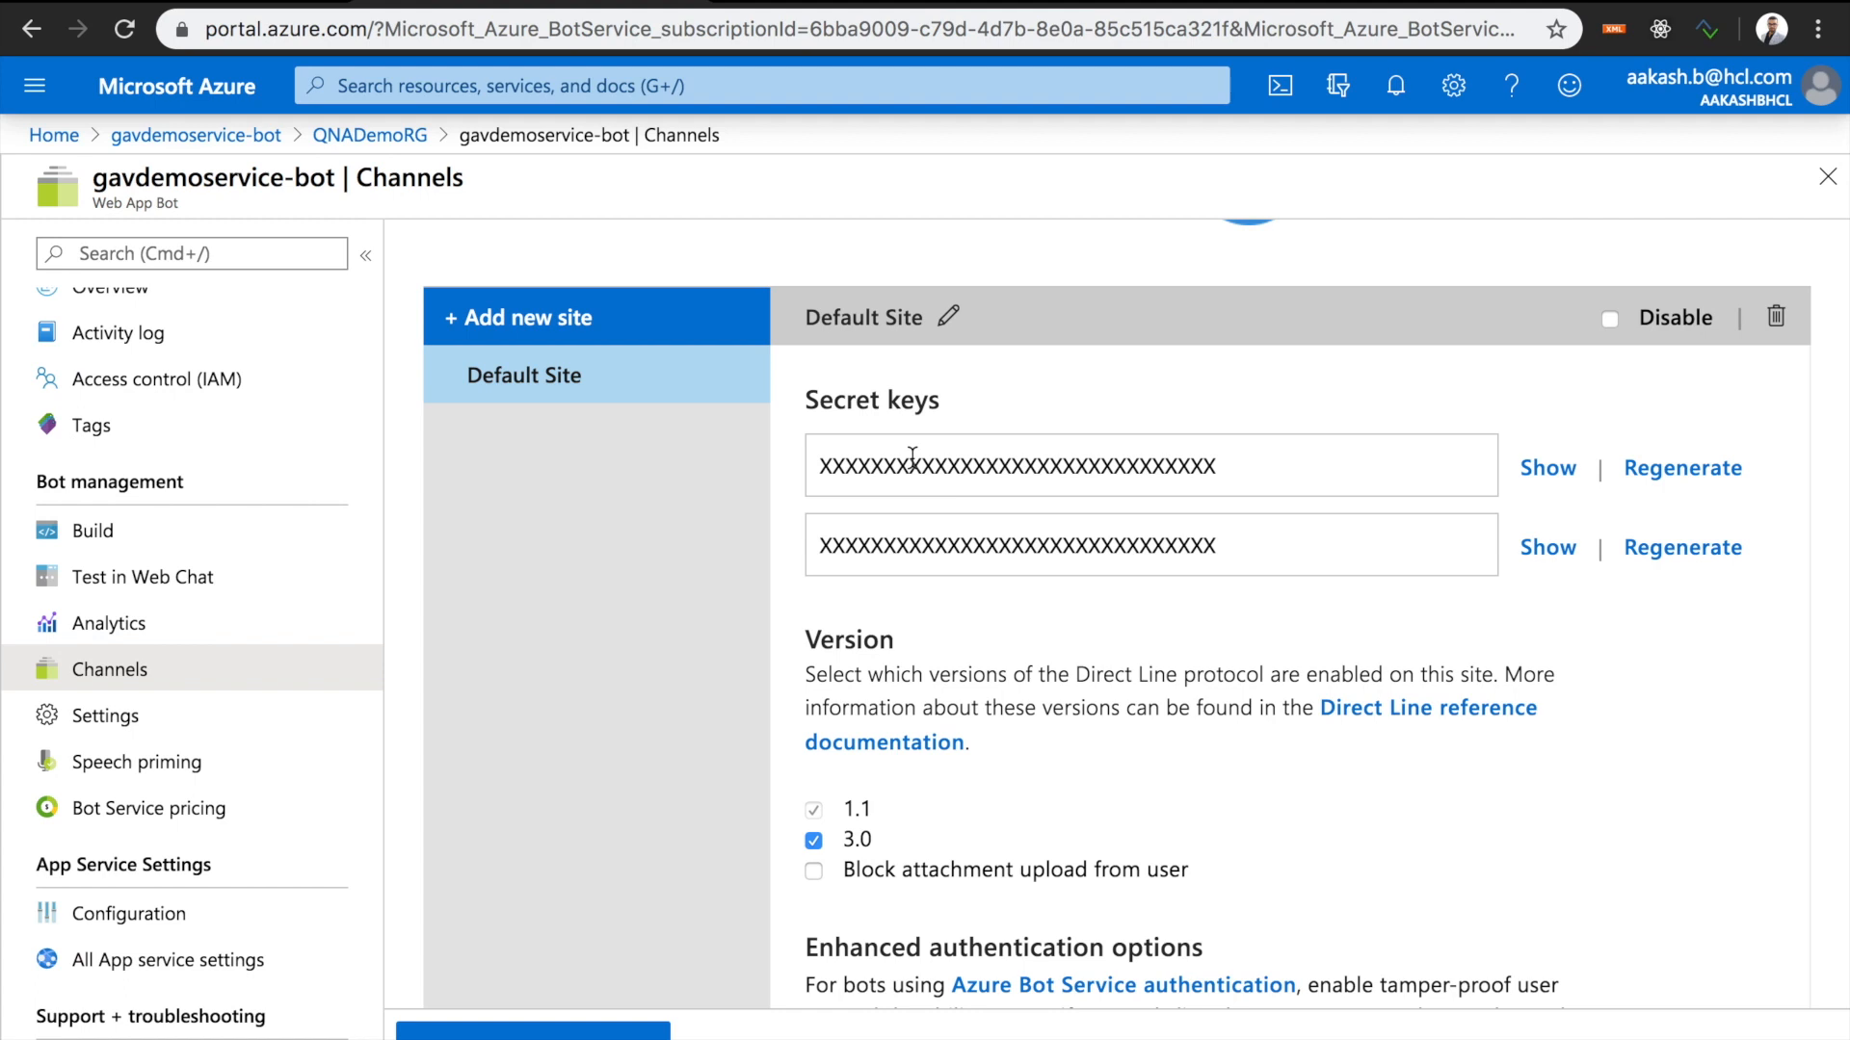
pyautogui.click(1544, 469)
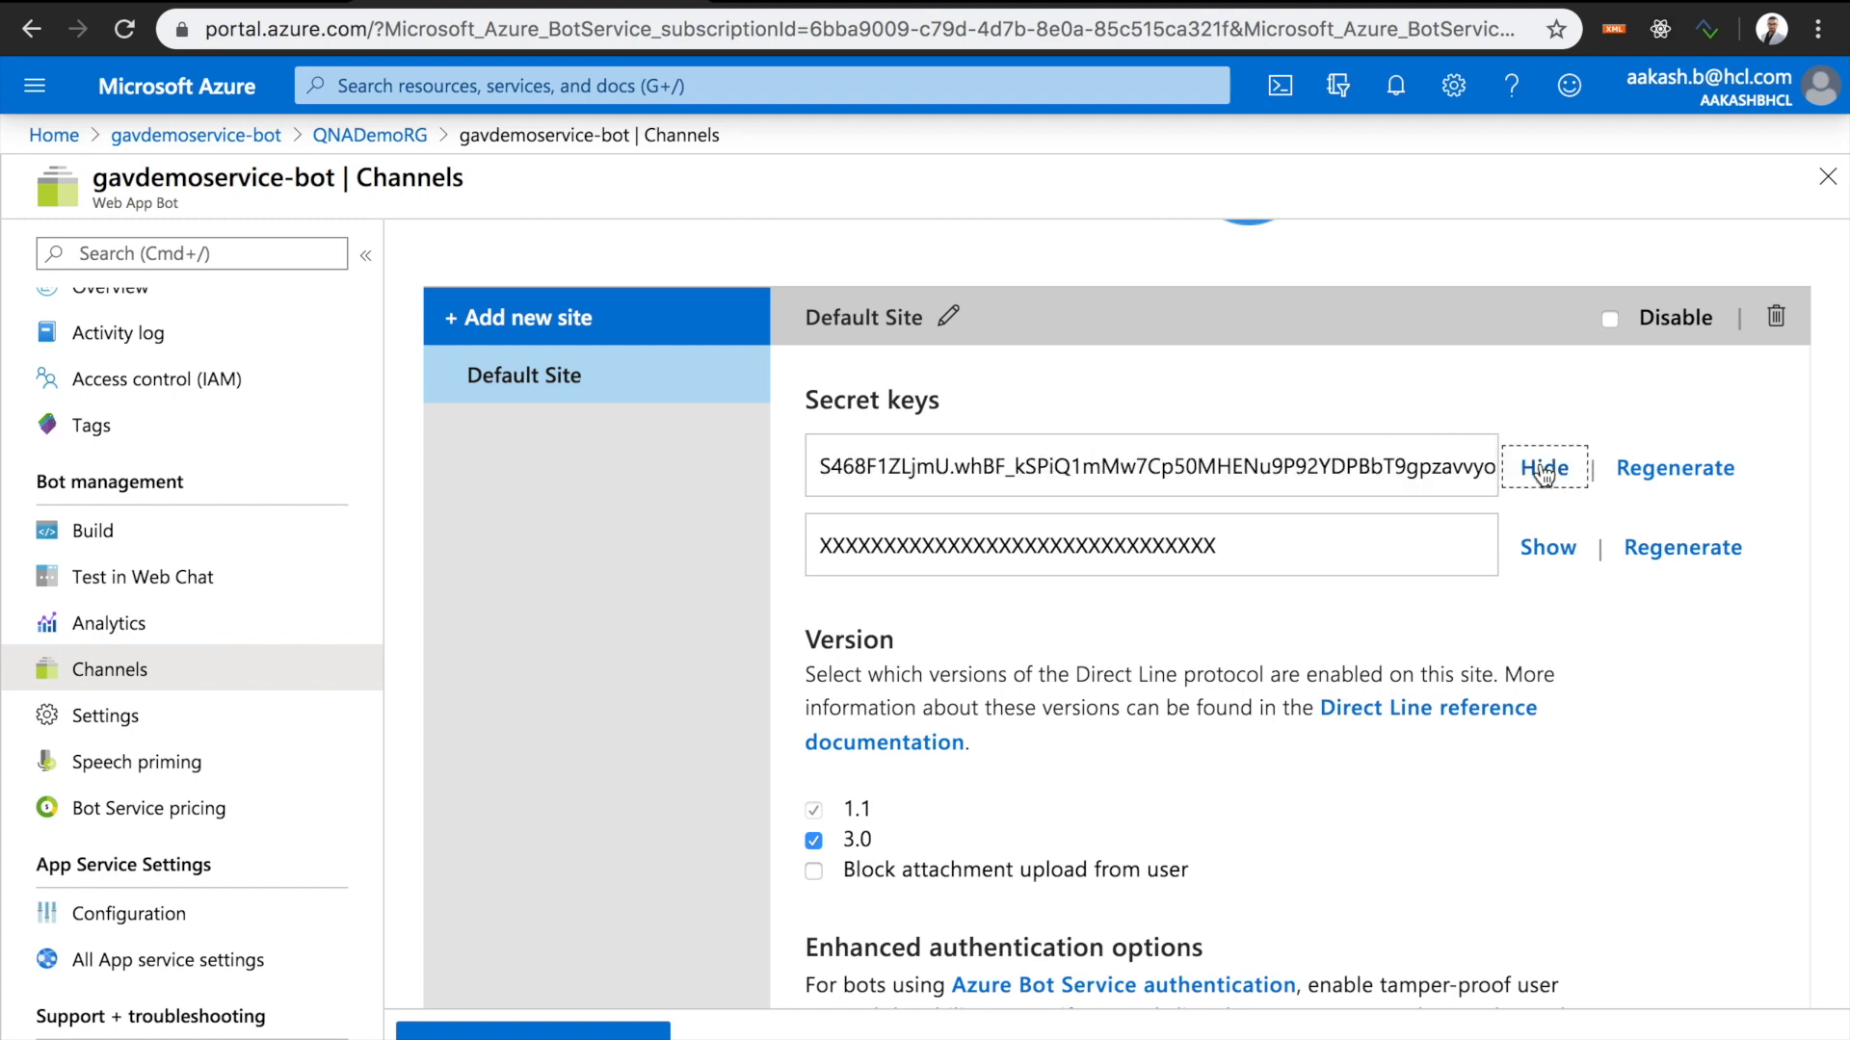
pyautogui.tripleClick(1366, 476)
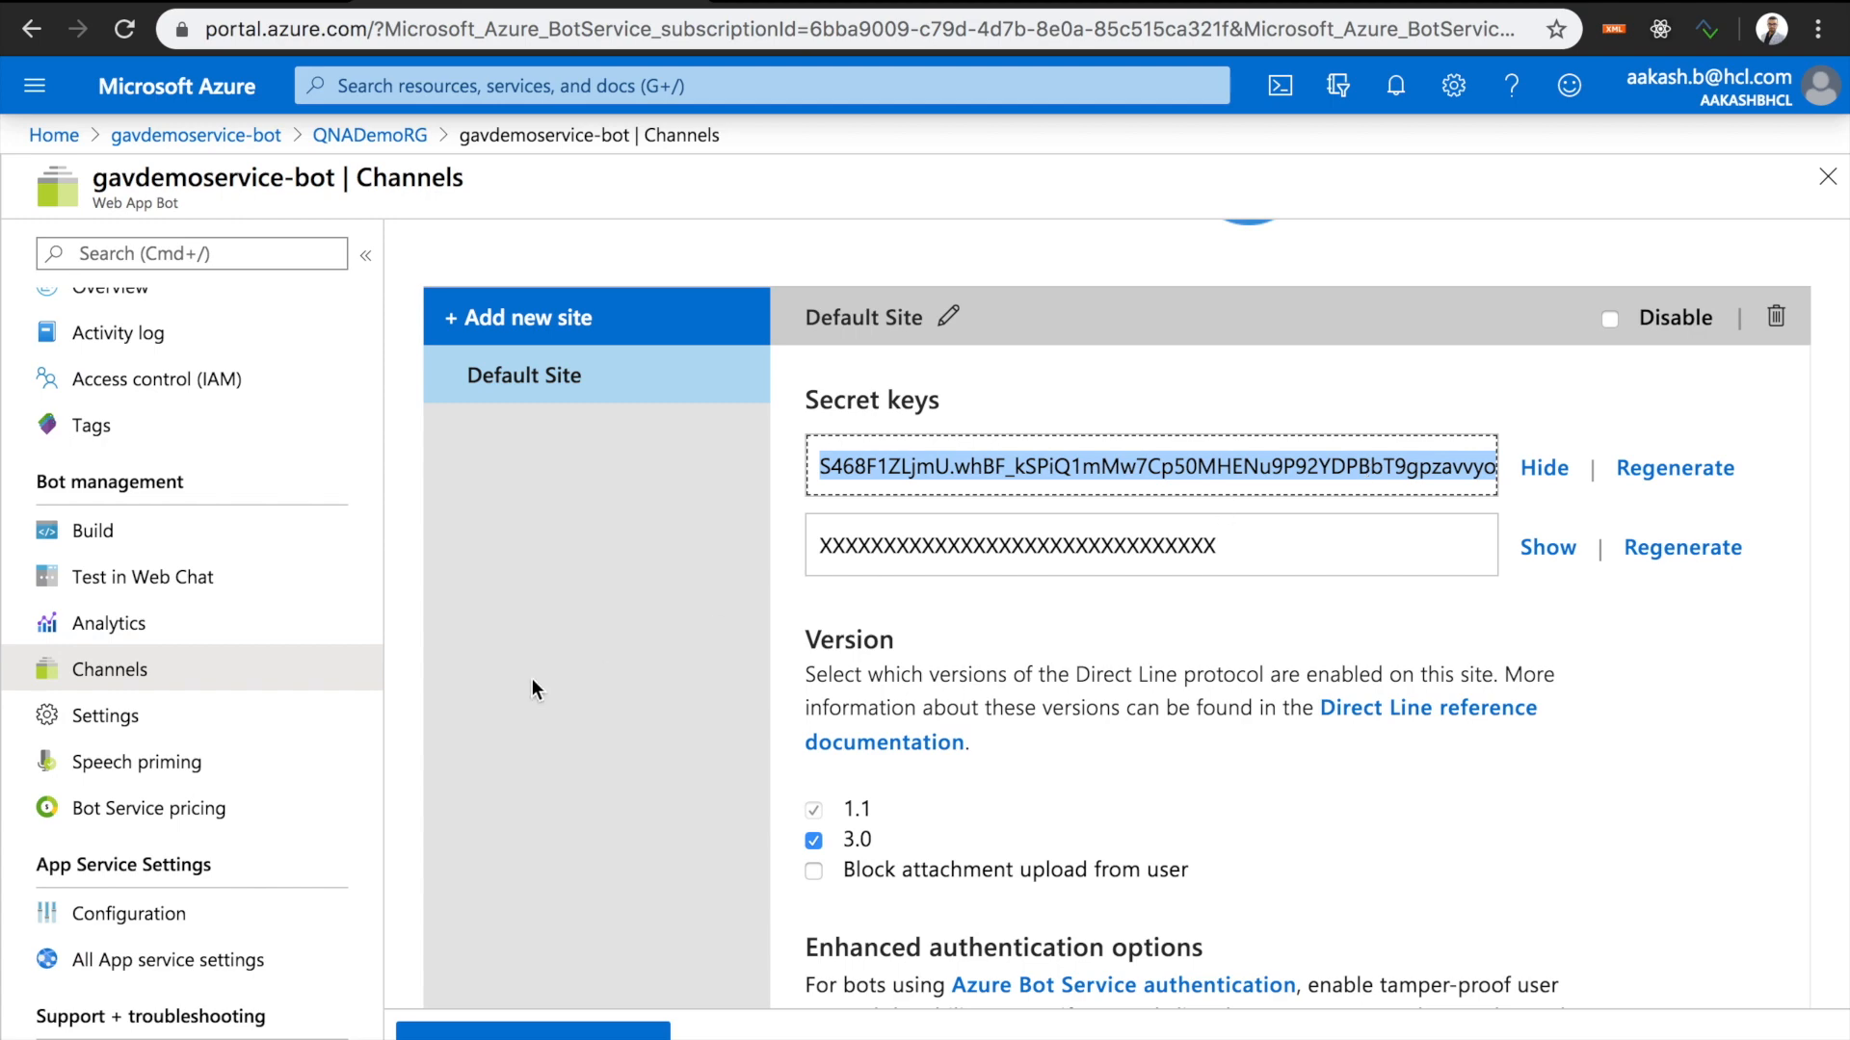
pyautogui.scroll(-5, 538, 692)
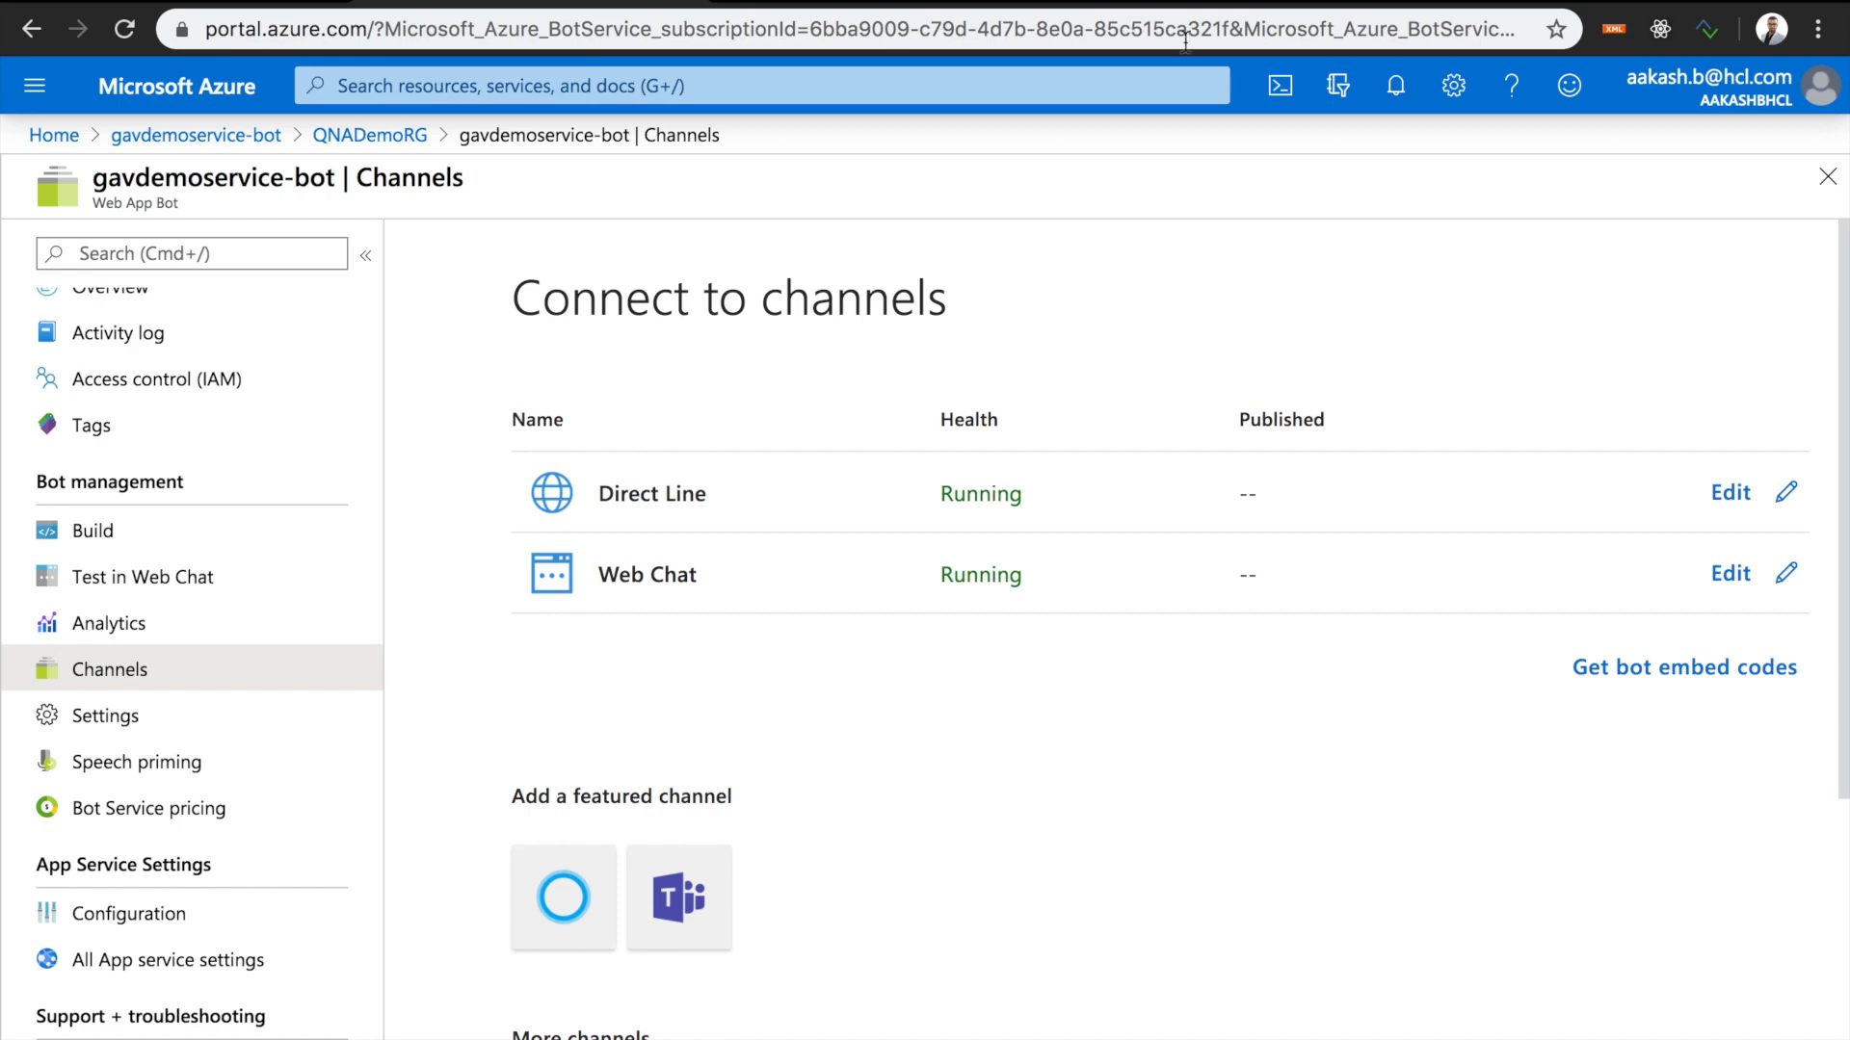
# - Switch to the SharePoint Chatbot page, paste the key into the BotFrameworkChatv4 web part's Direct Line Secret field, and save the page as a draft
pyautogui.moveTo(1172, 2)
pyautogui.hotkey('ctrl', 'Right')
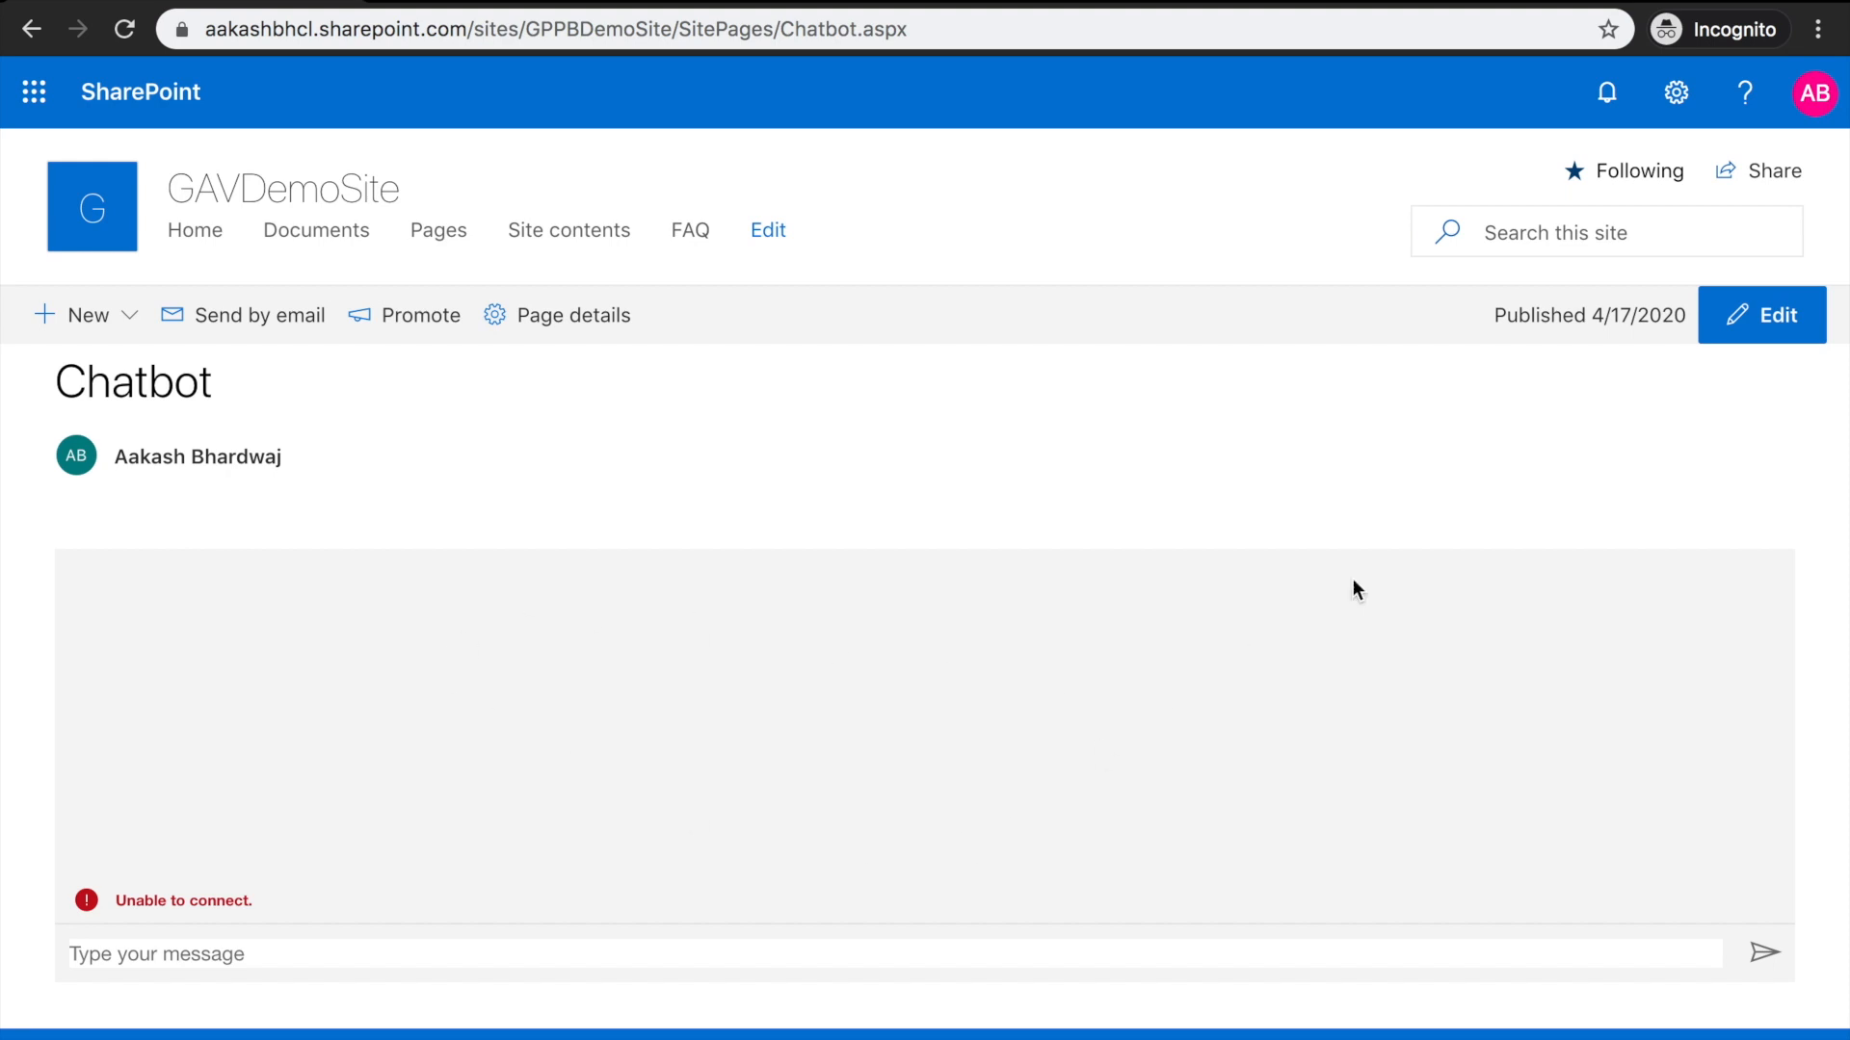
pyautogui.click(1766, 328)
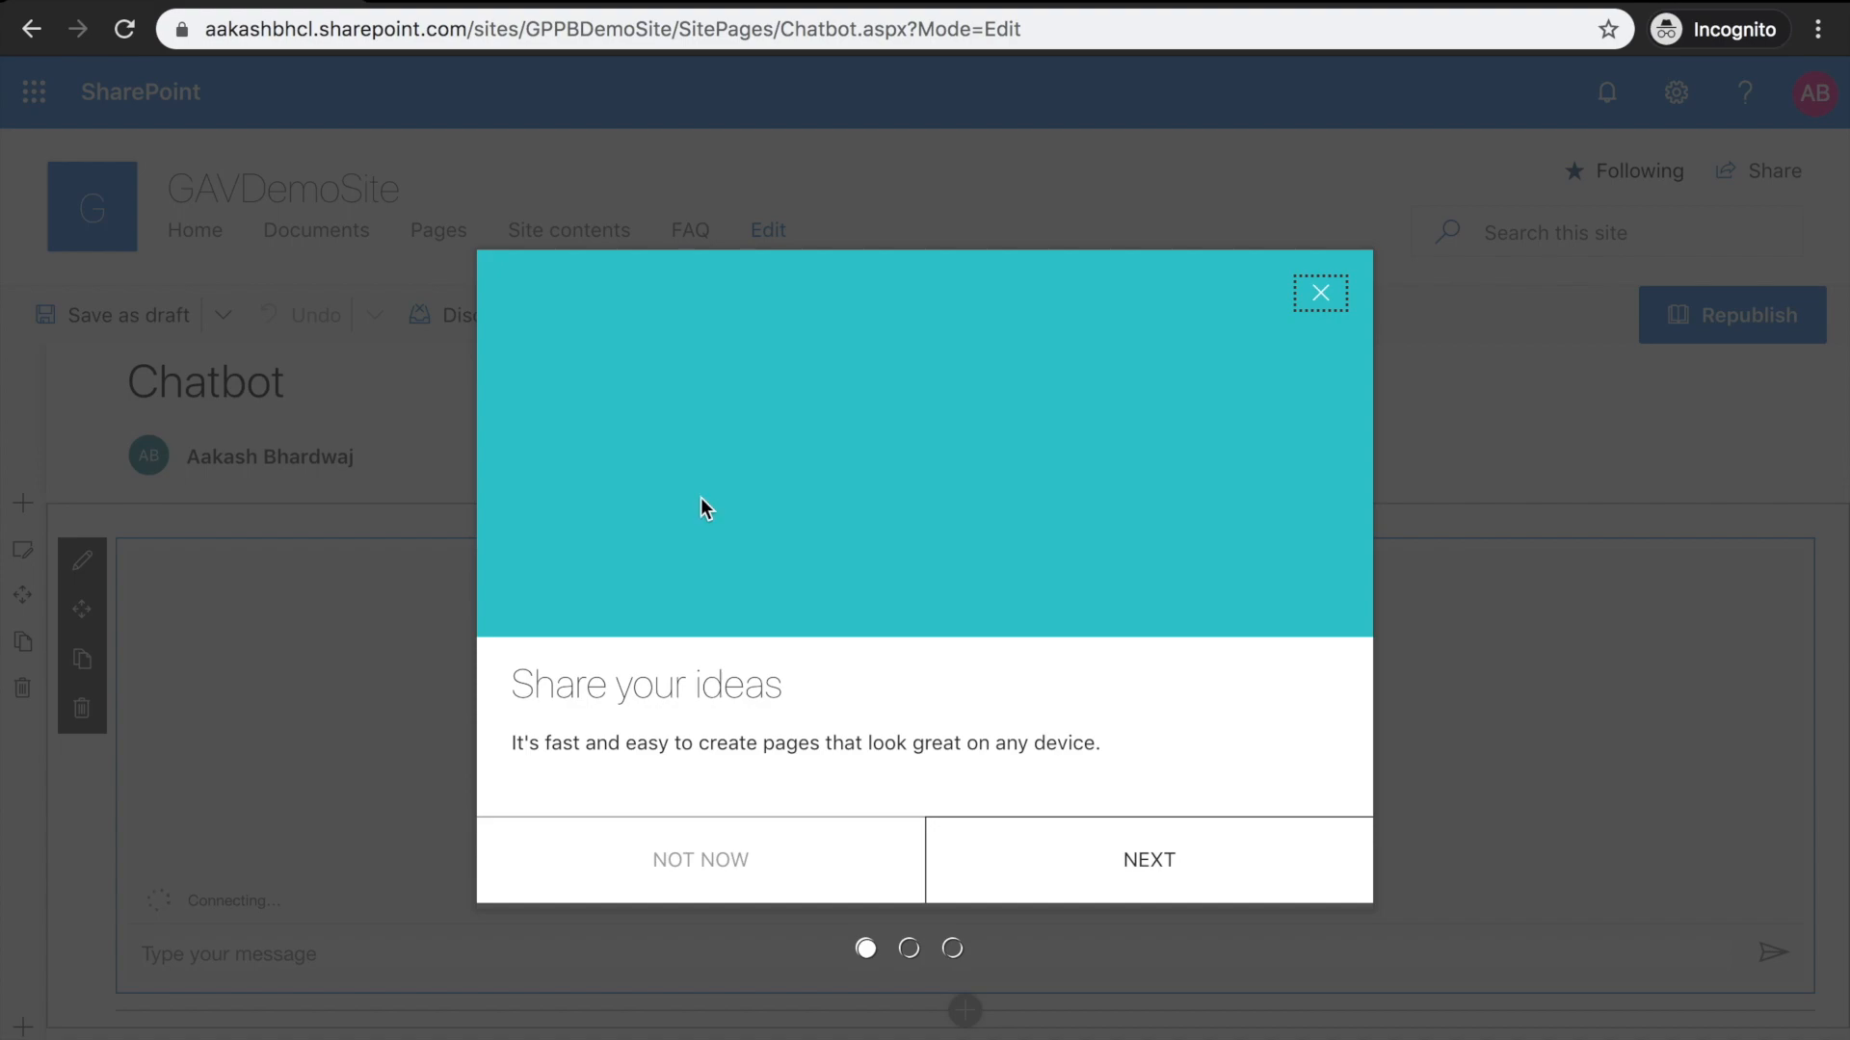
pyautogui.click(1320, 292)
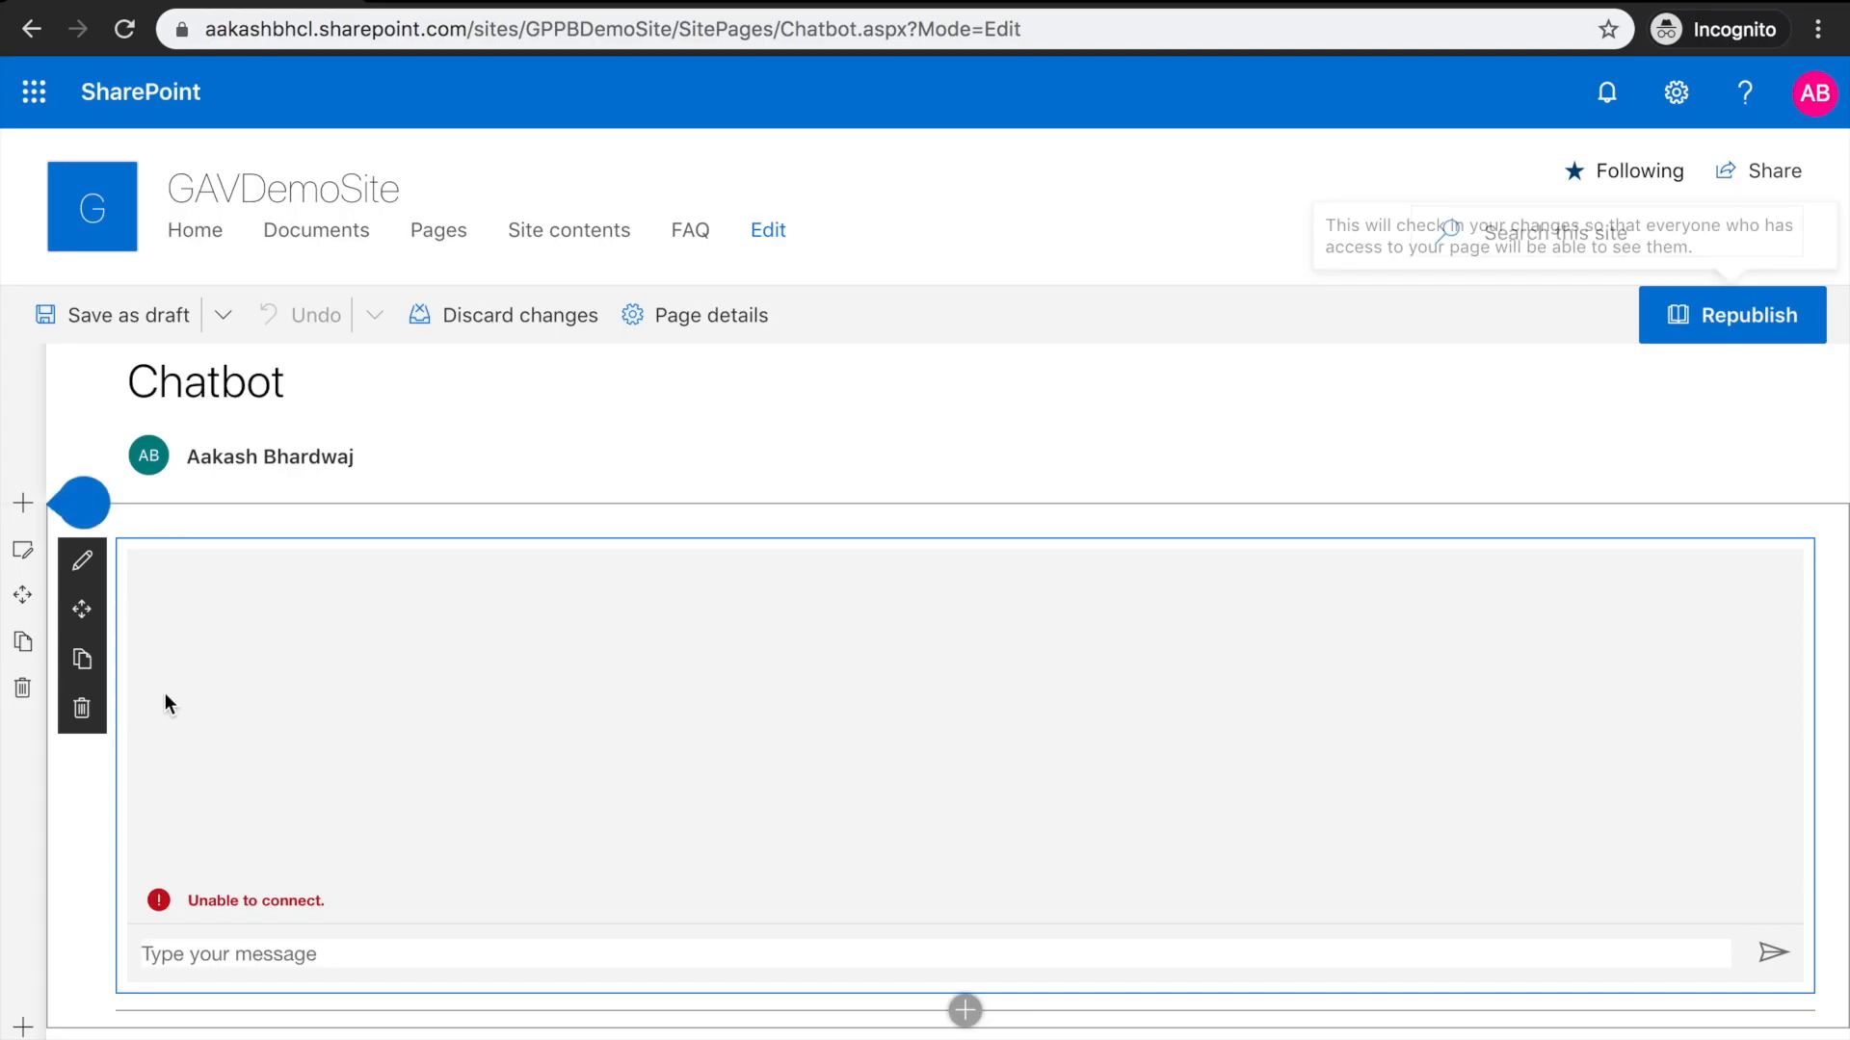
pyautogui.click(82, 559)
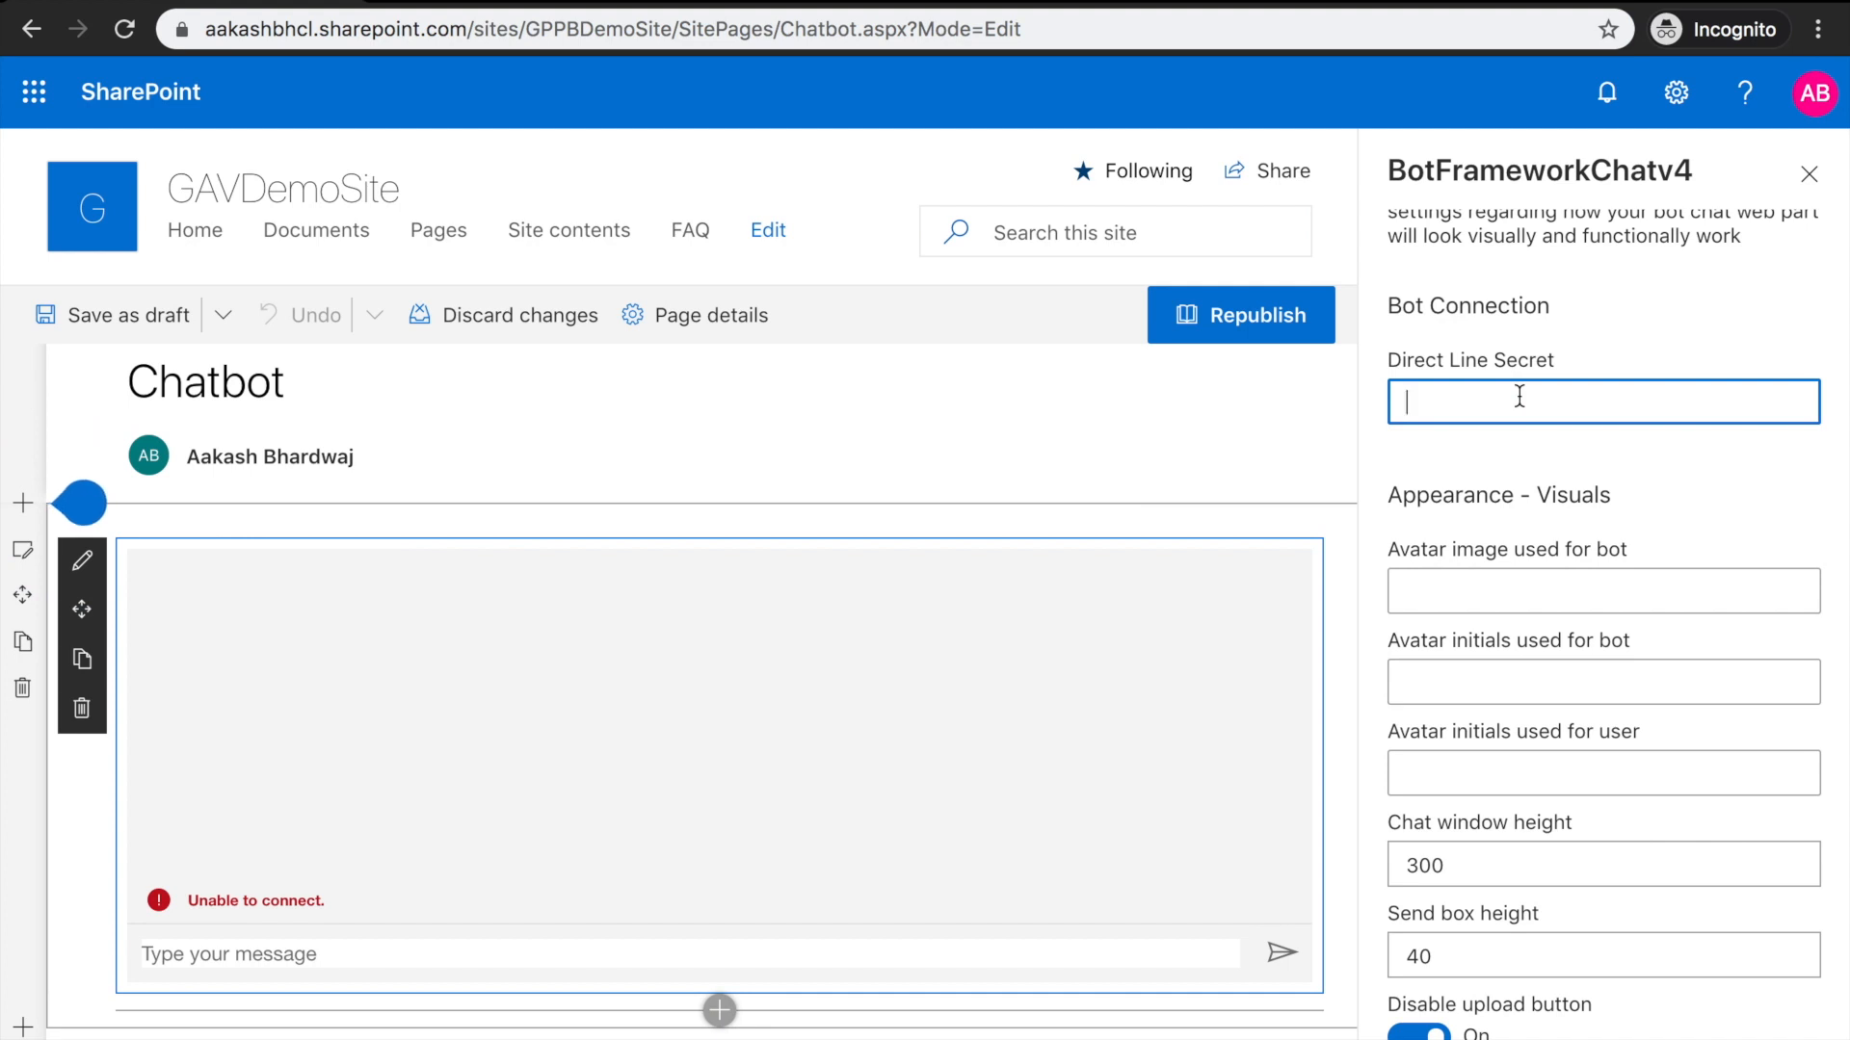
pyautogui.hotkey('ctrl', 'v')
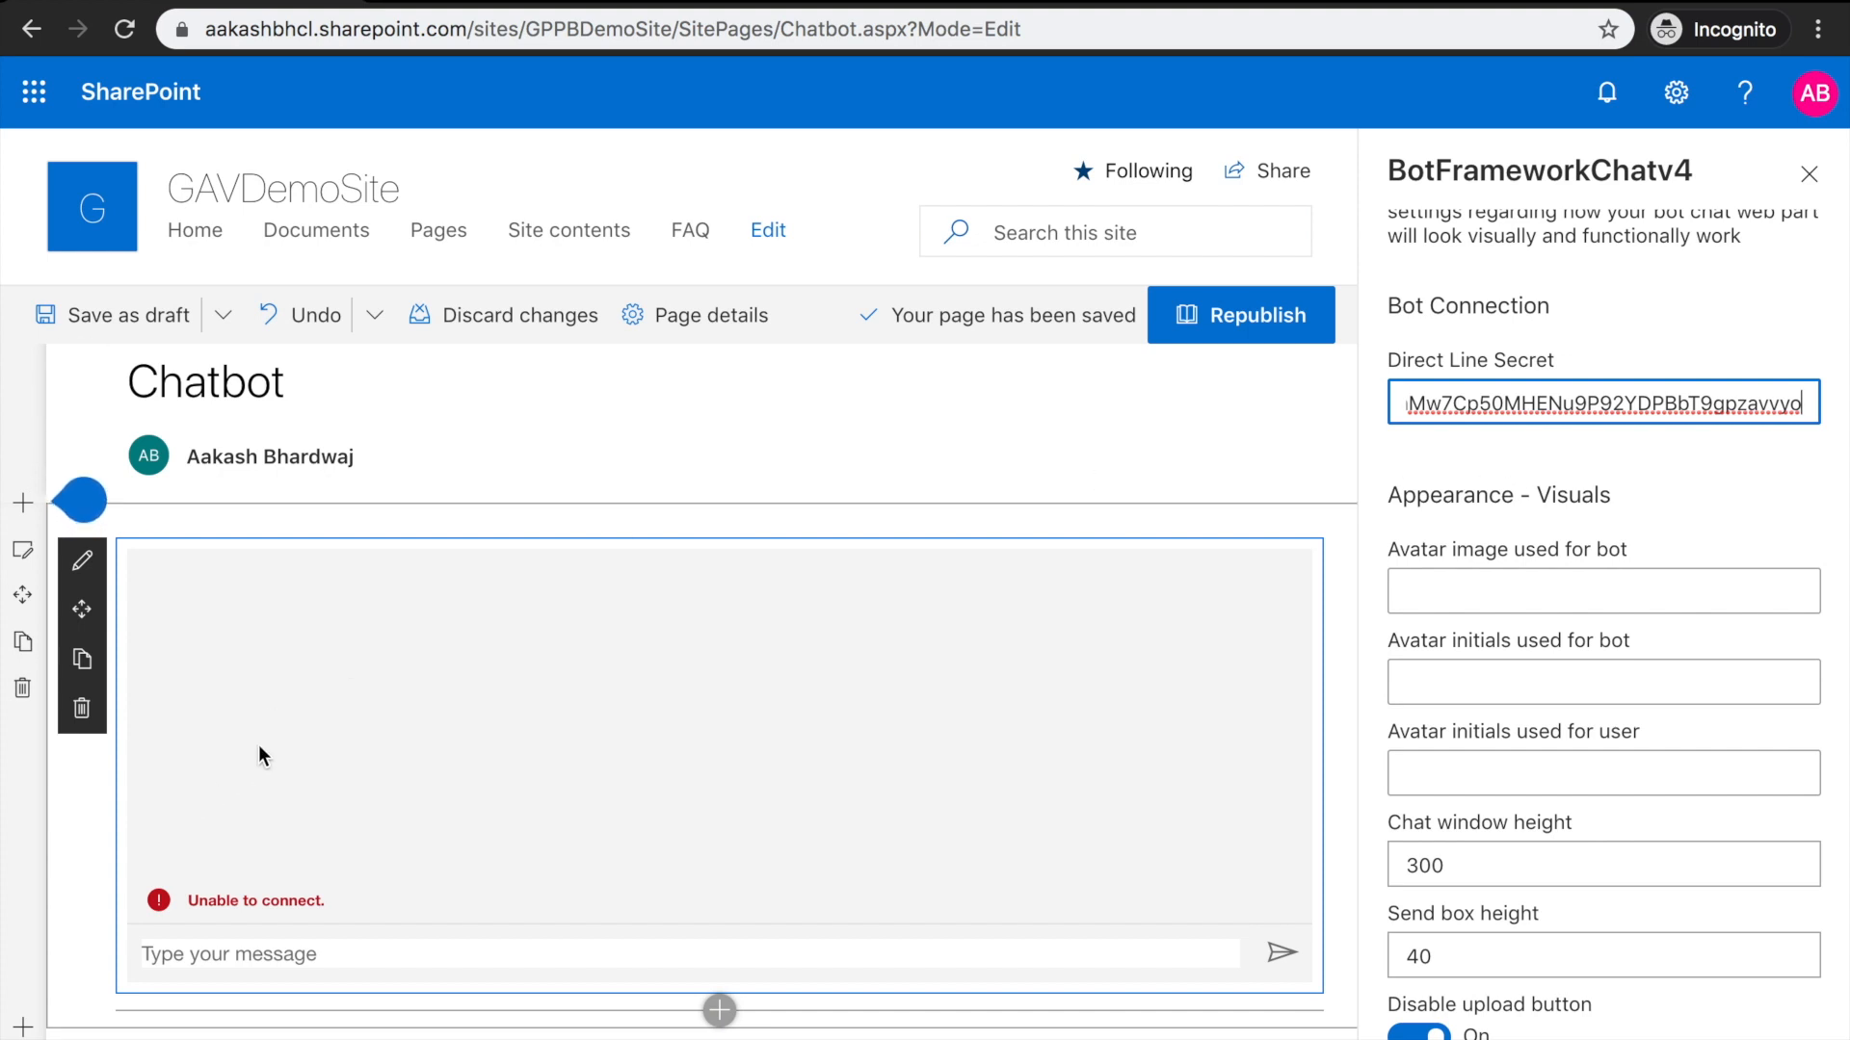
pyautogui.click(75, 318)
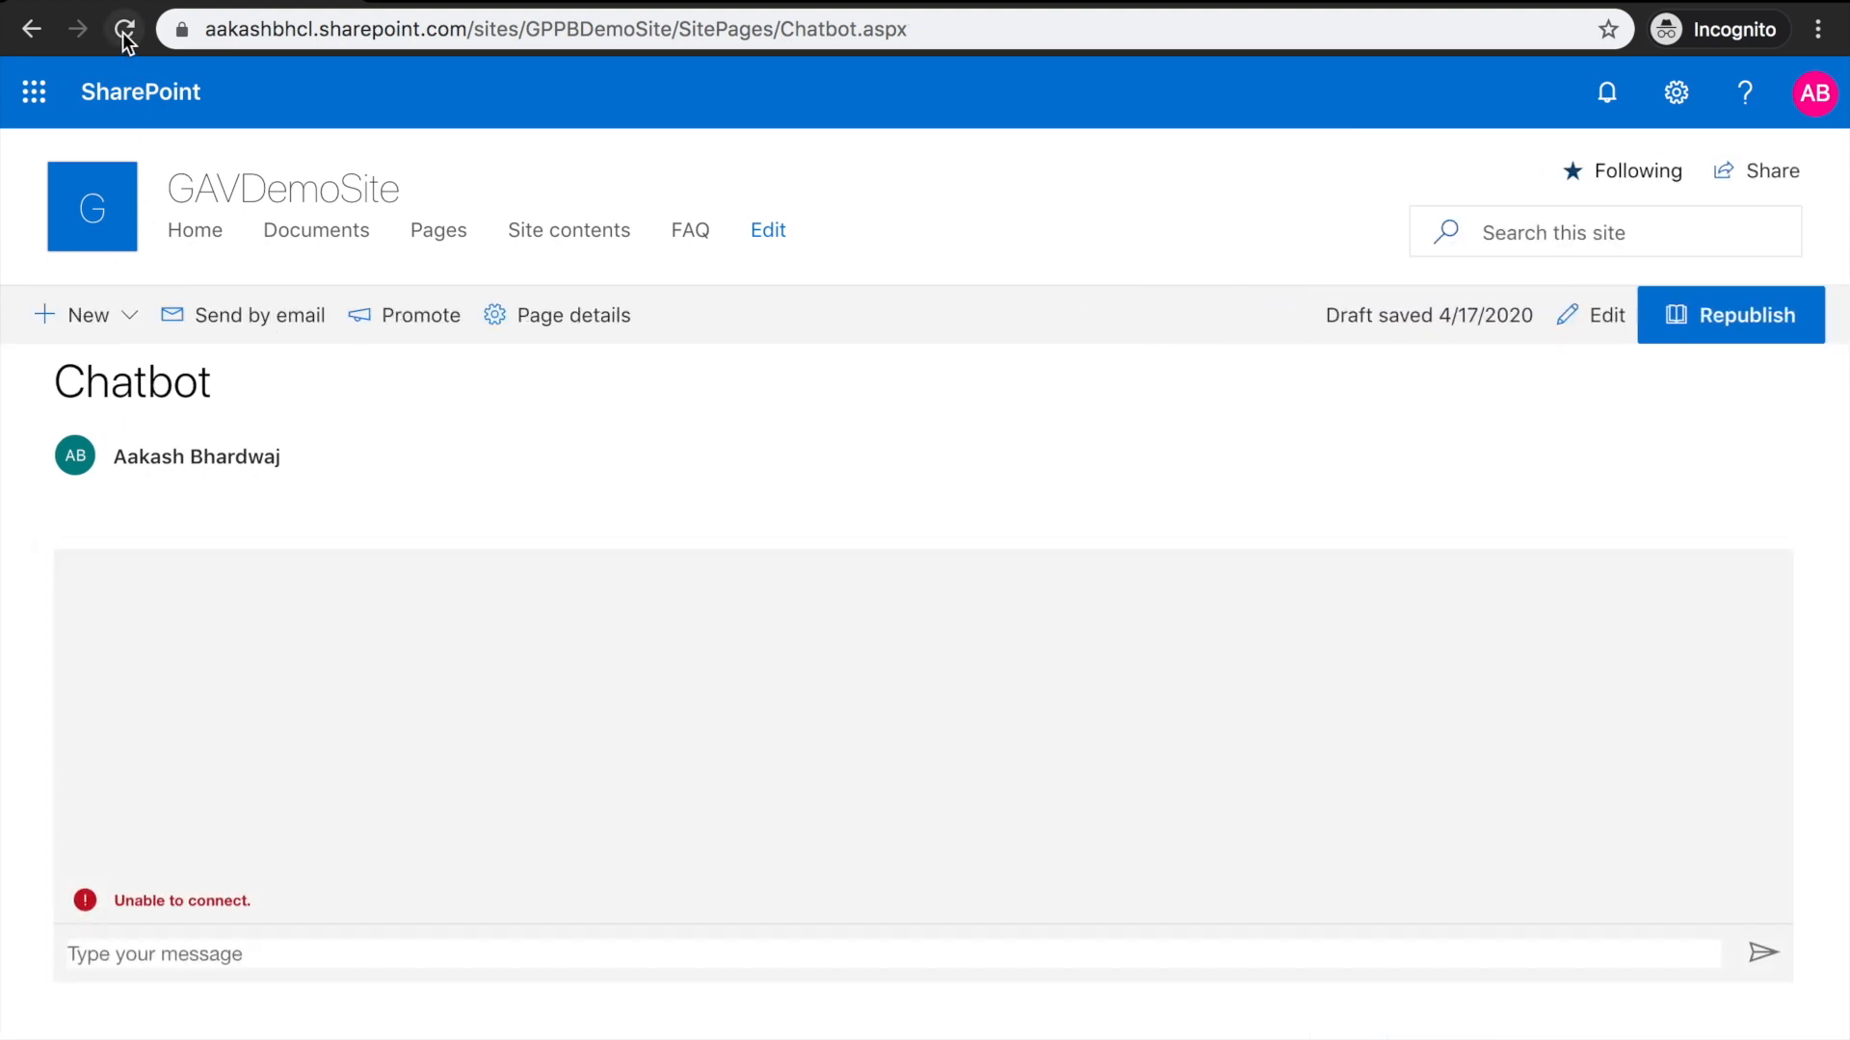
# - Reload the Chatbot page and test the embedded bot with the messages "hi" and "what is gav?"
pyautogui.click(123, 32)
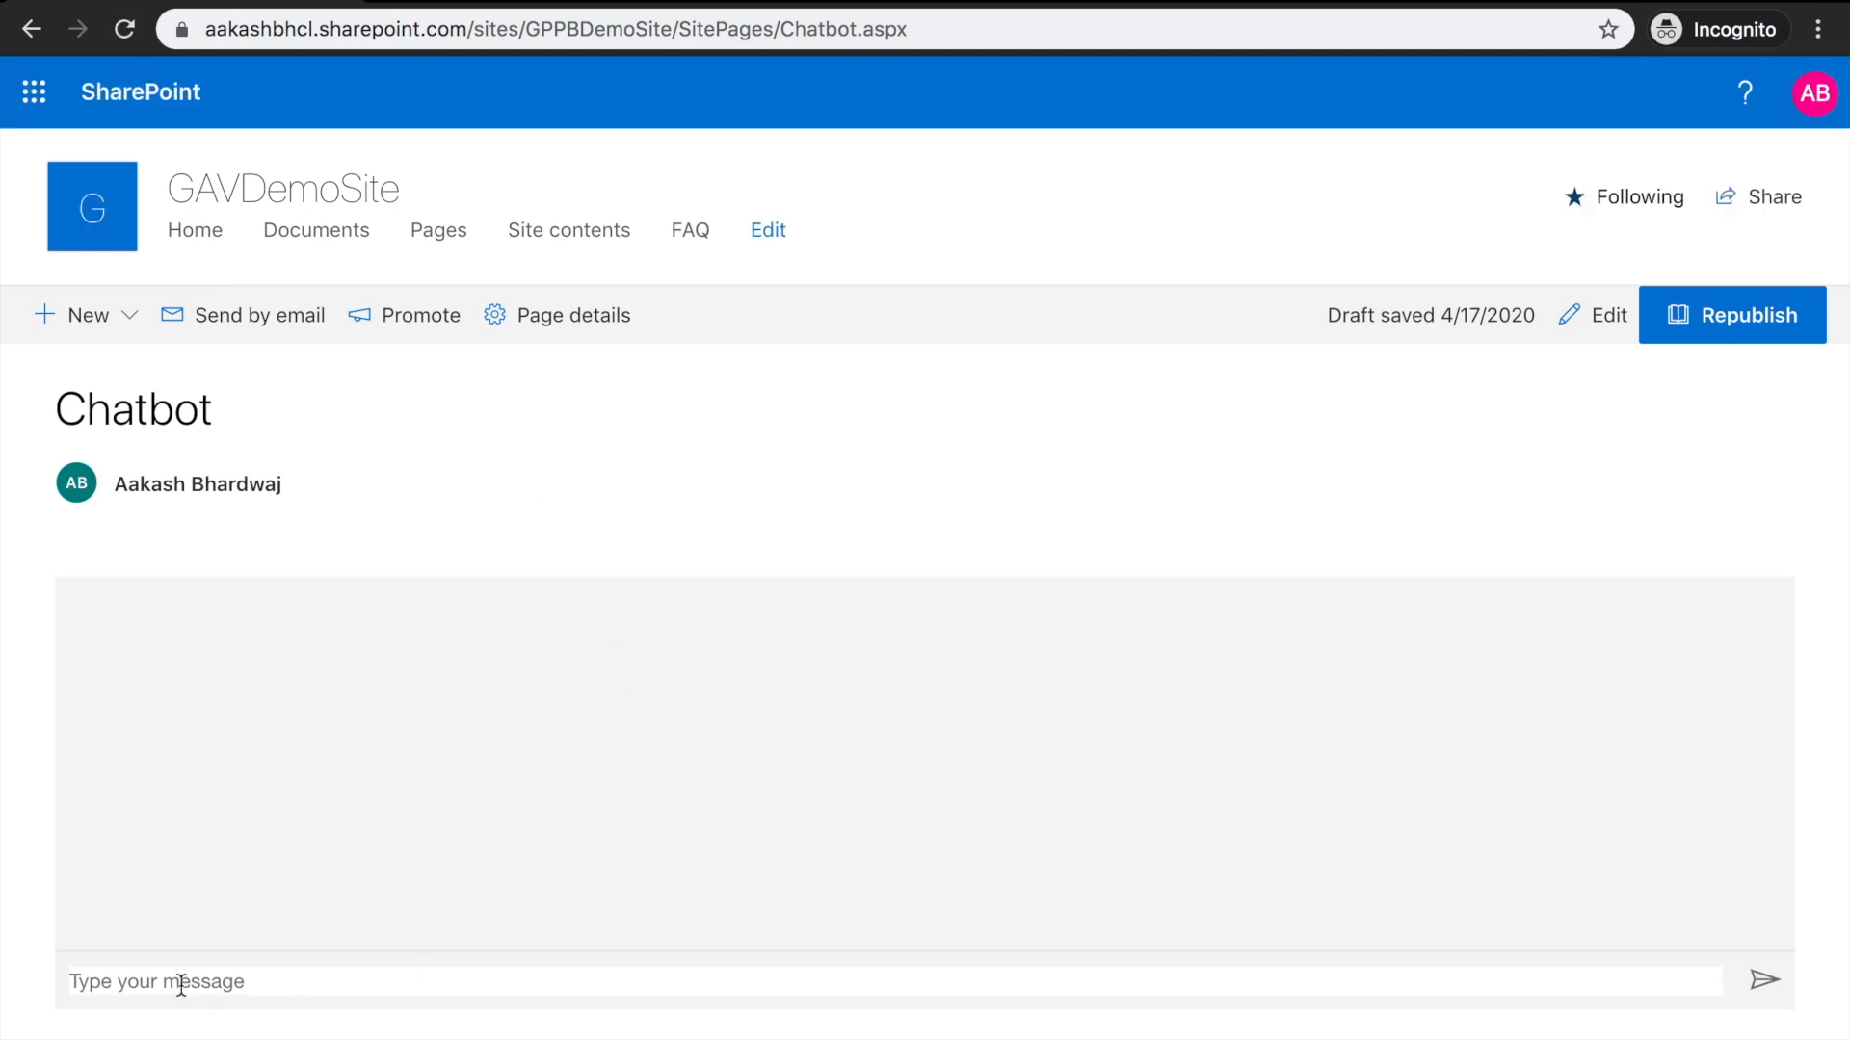
pyautogui.click(180, 985)
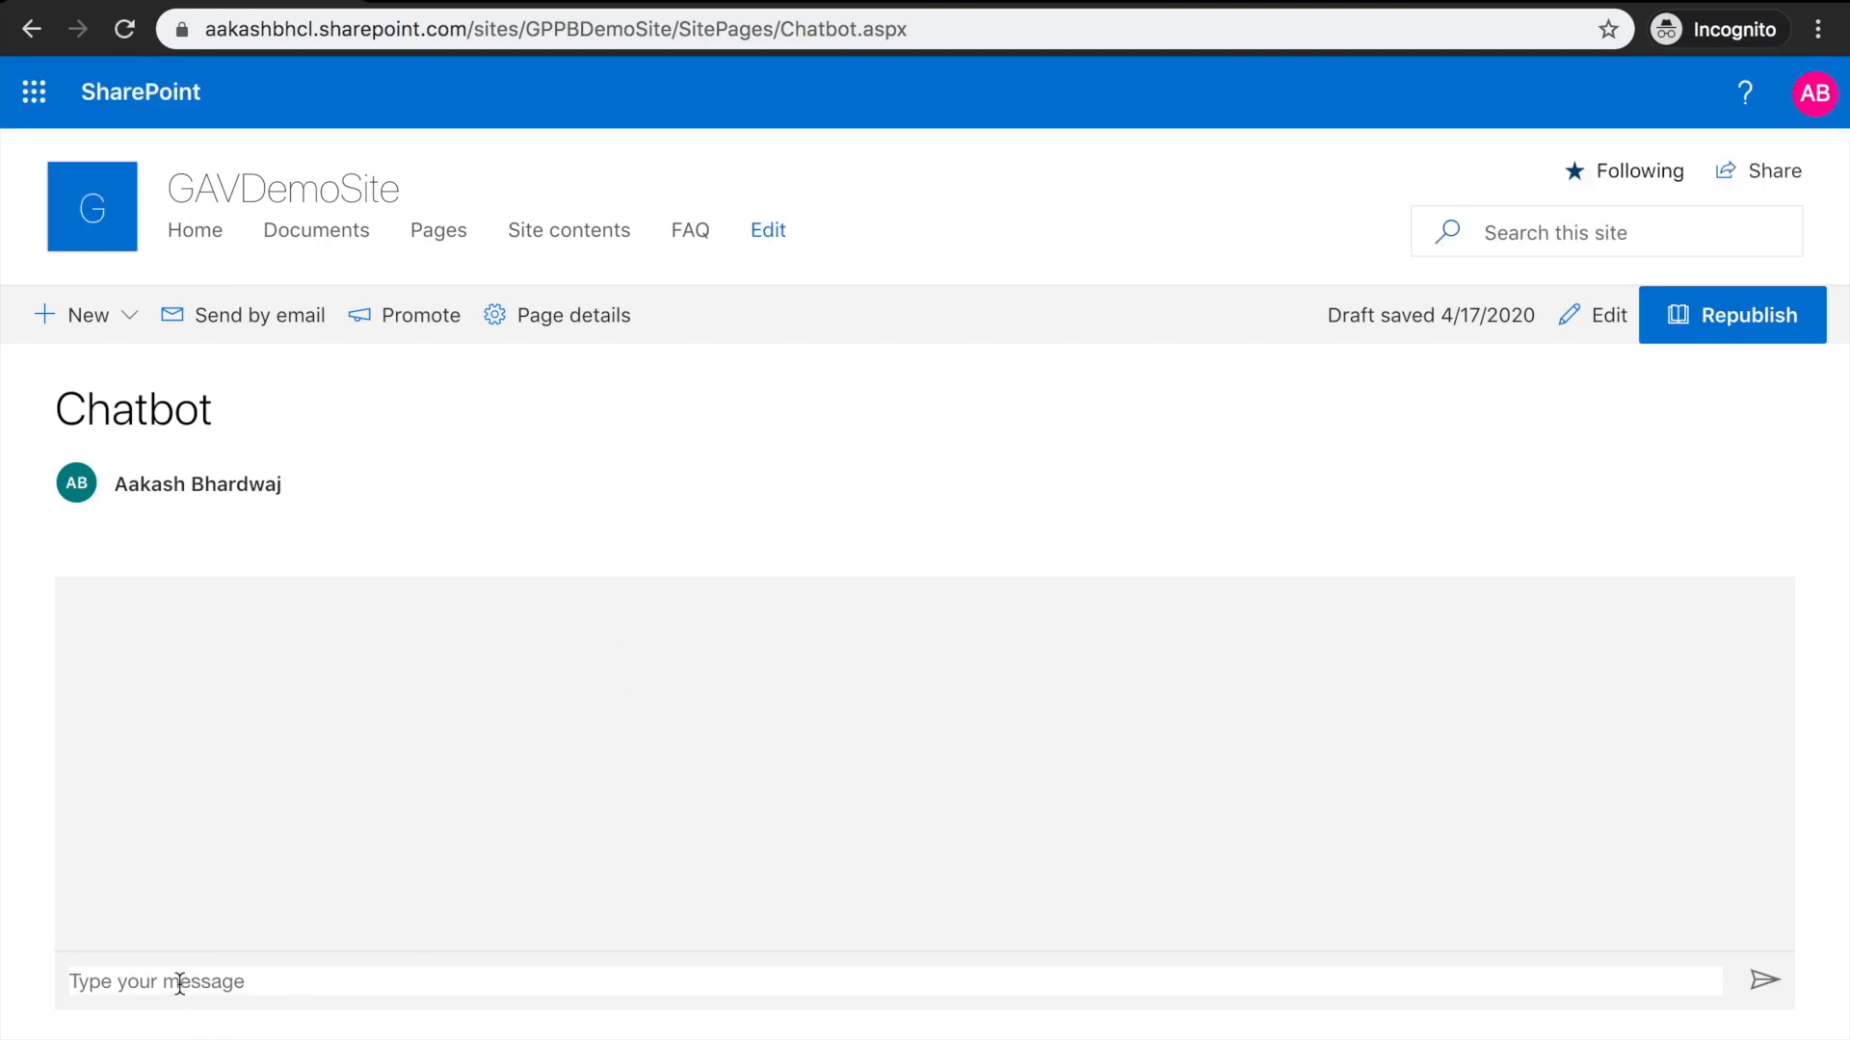
pyautogui.write('hi')
pyautogui.press('Return')
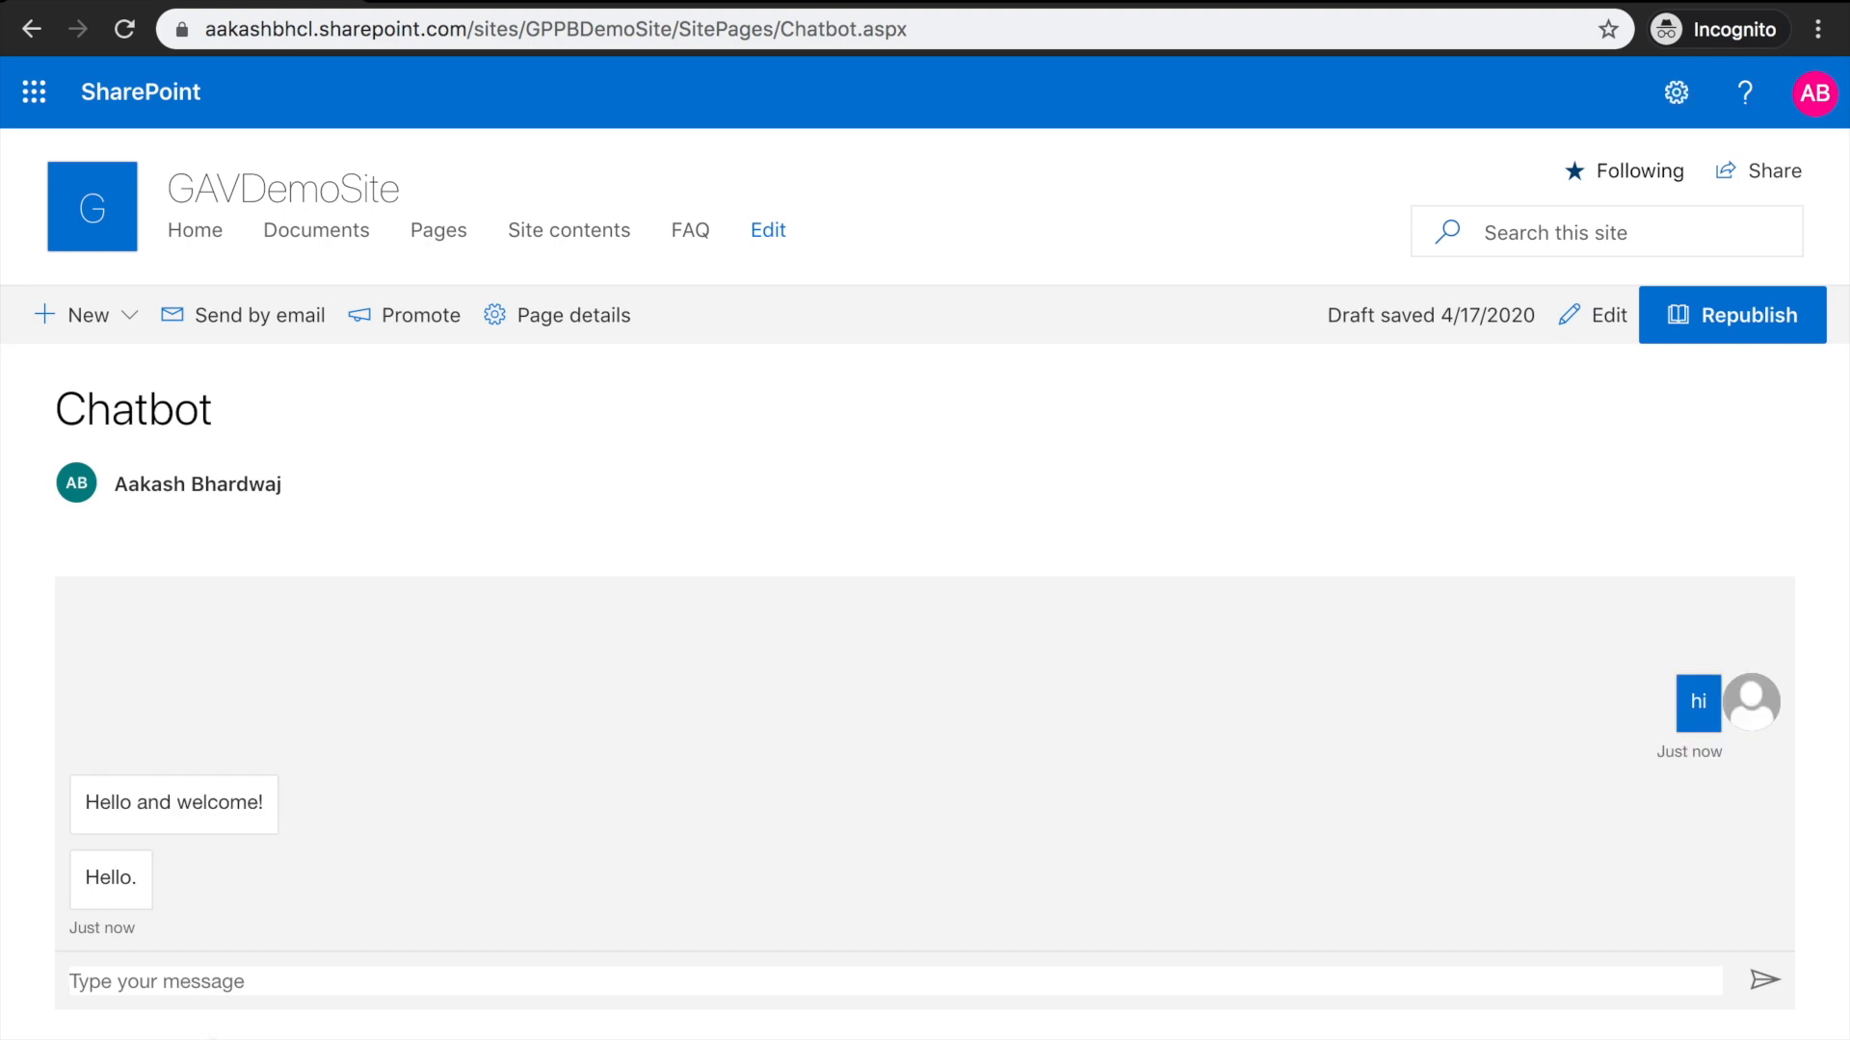
pyautogui.write('what is ')
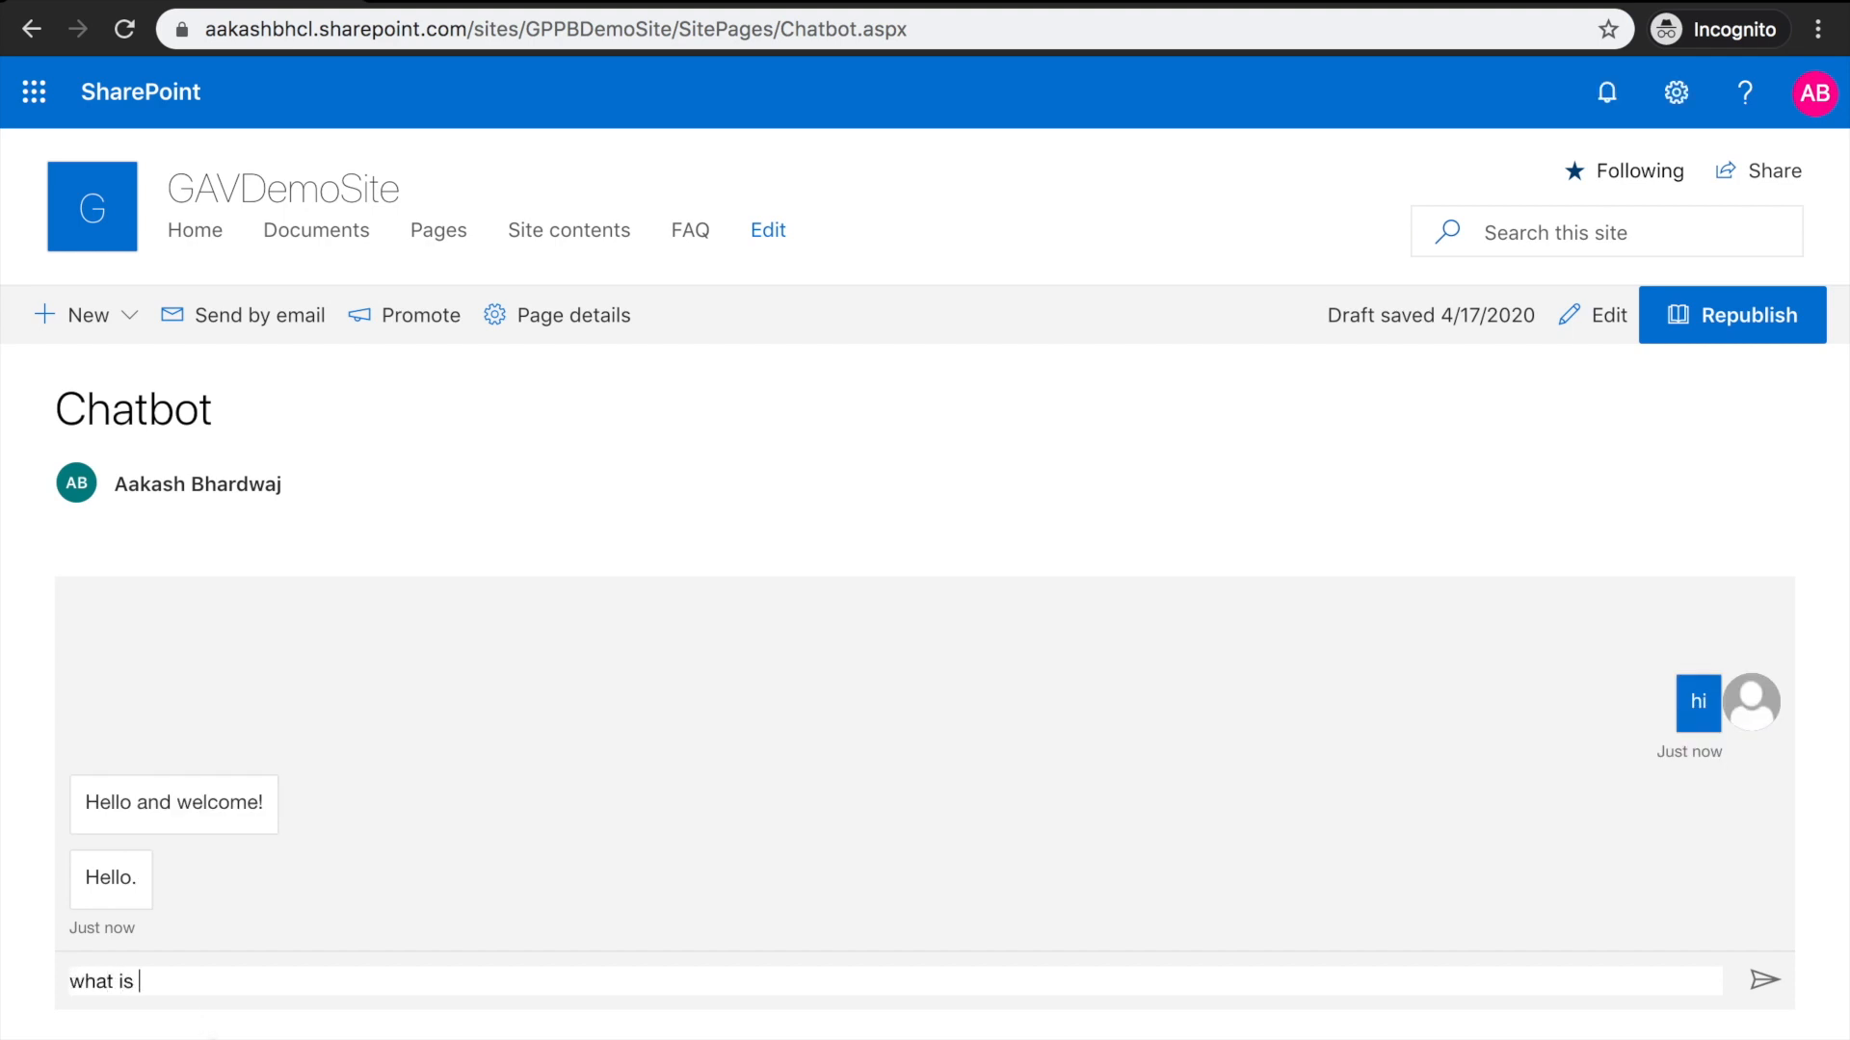
pyautogui.write('gav?')
pyautogui.press('Return')
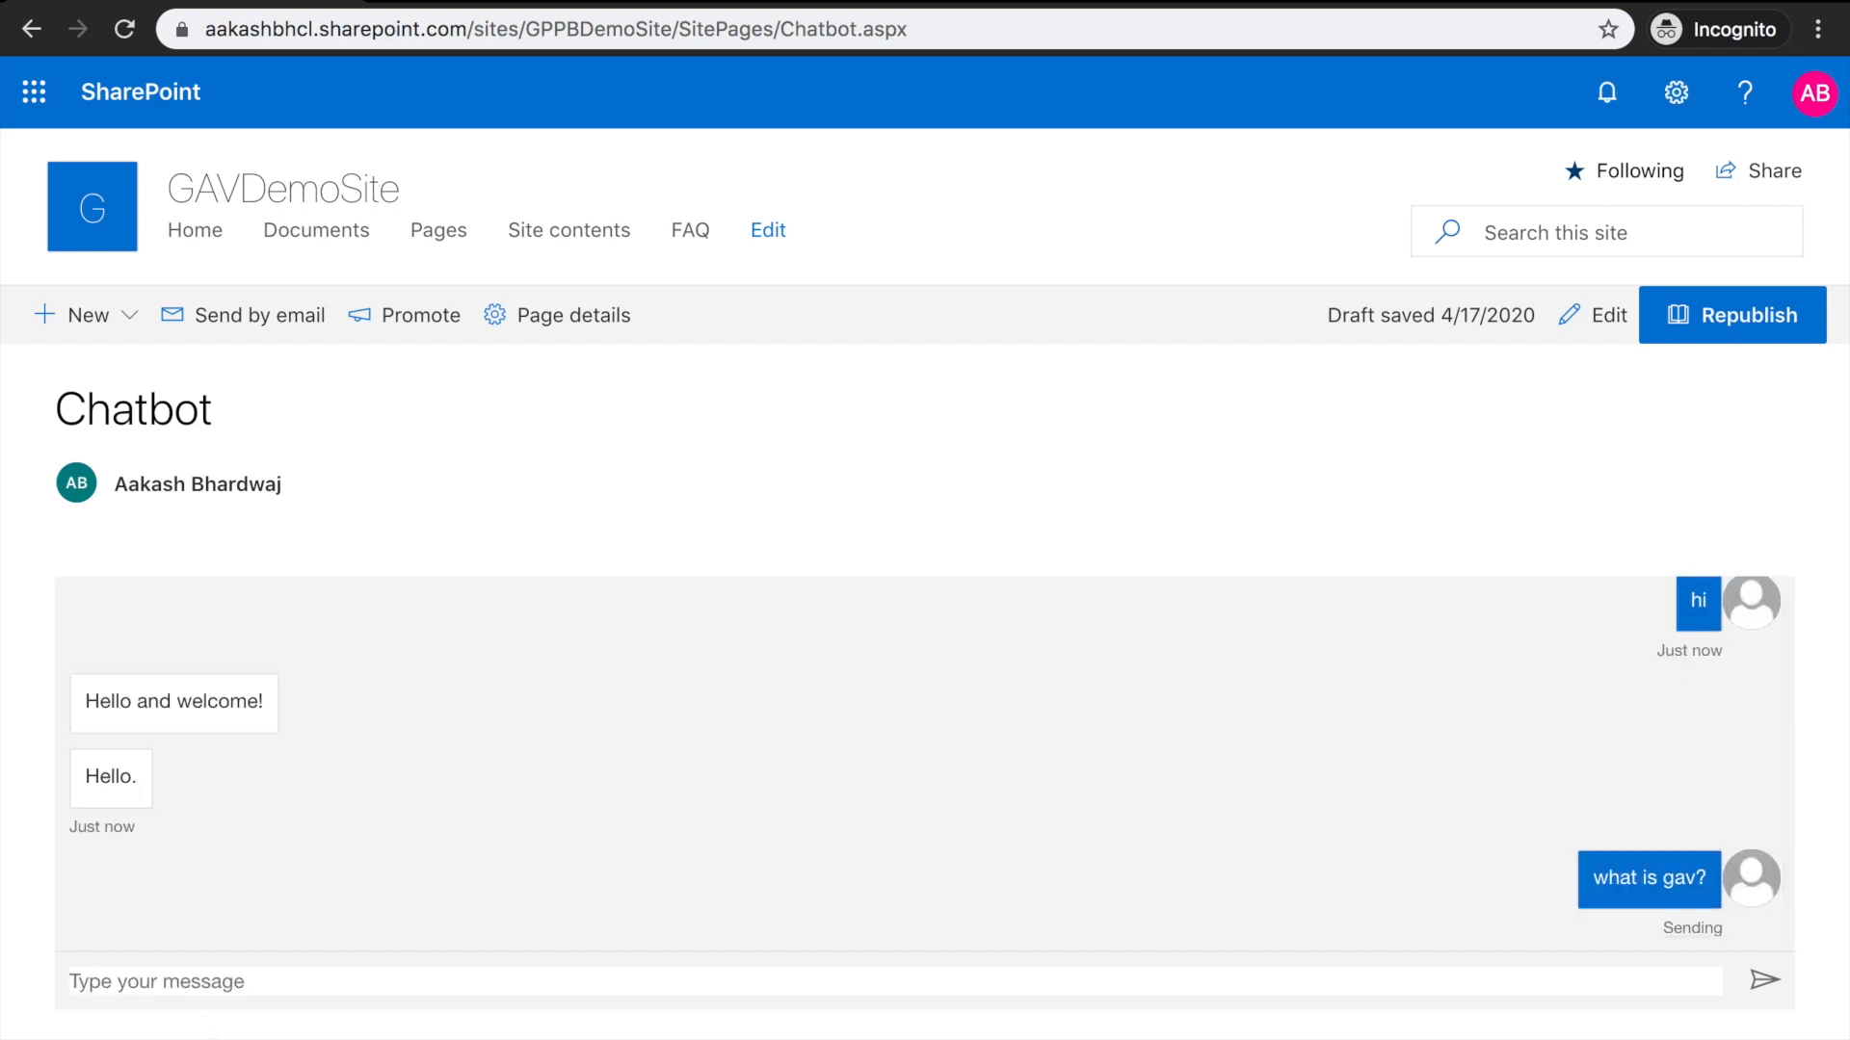